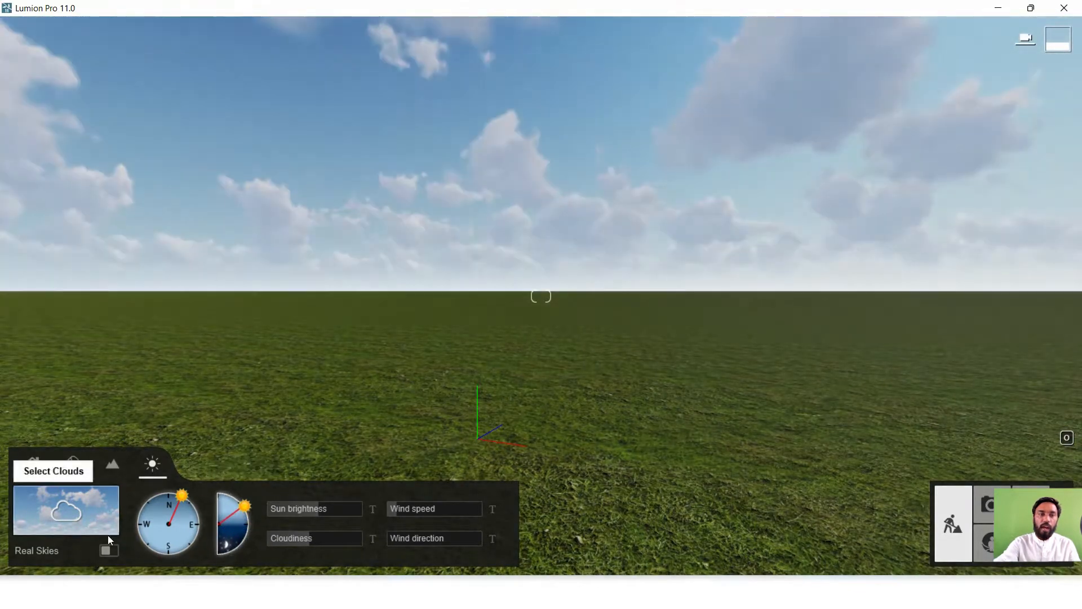
Step: Try Real Skies, browse the Cloudy sky presets, and switch back to the standard clouds
click(112, 549)
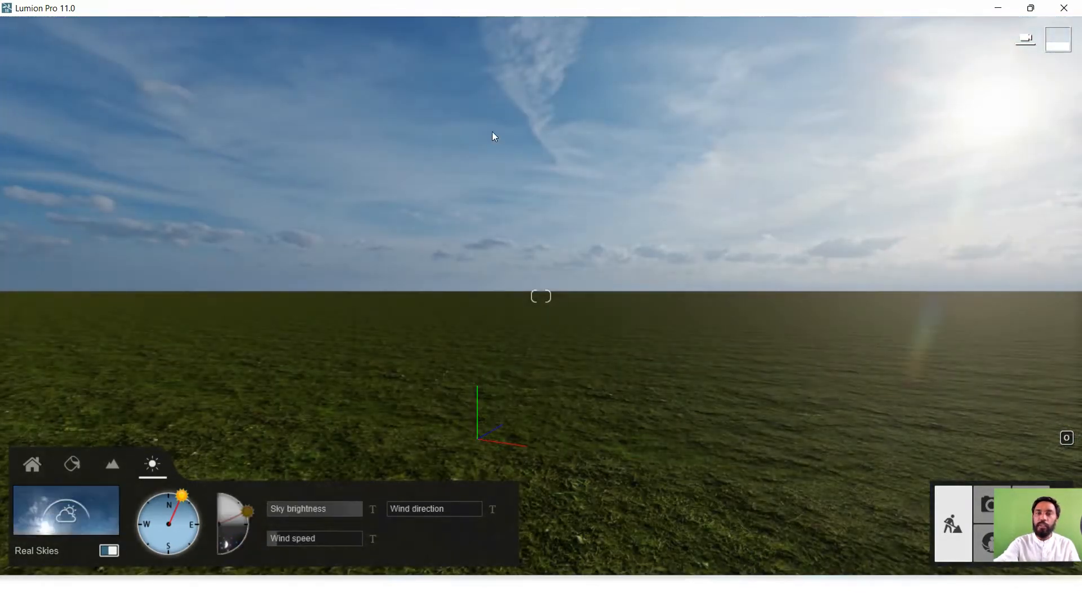
click(103, 496)
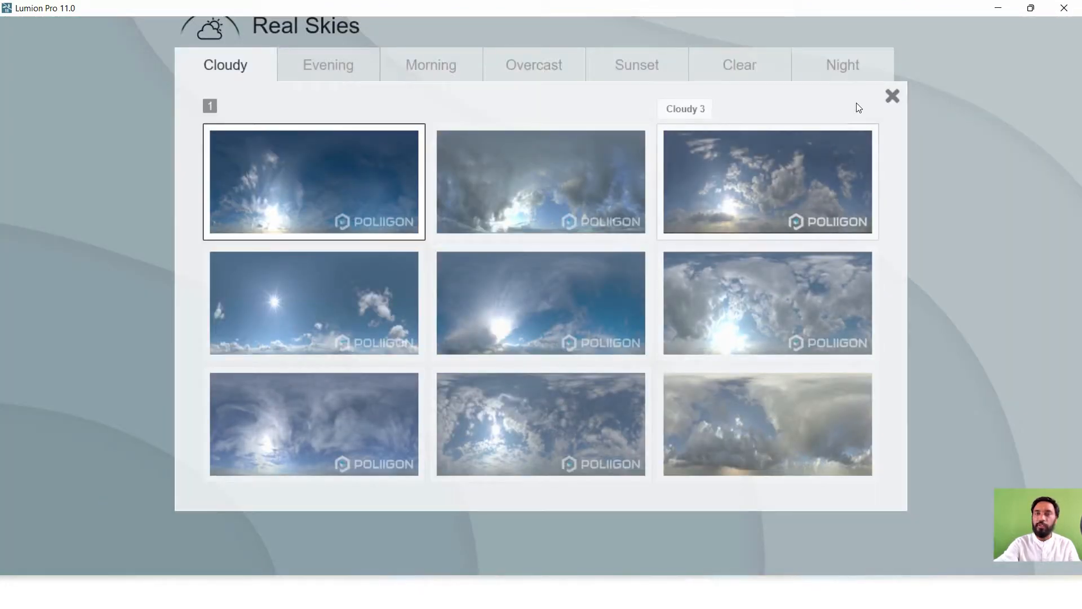
click(893, 96)
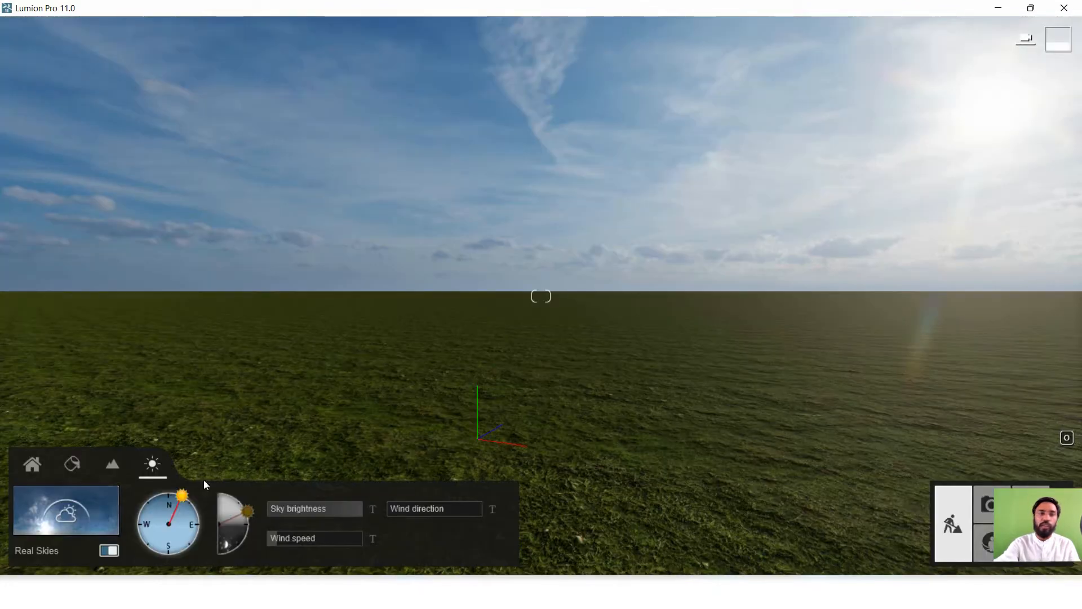
click(111, 554)
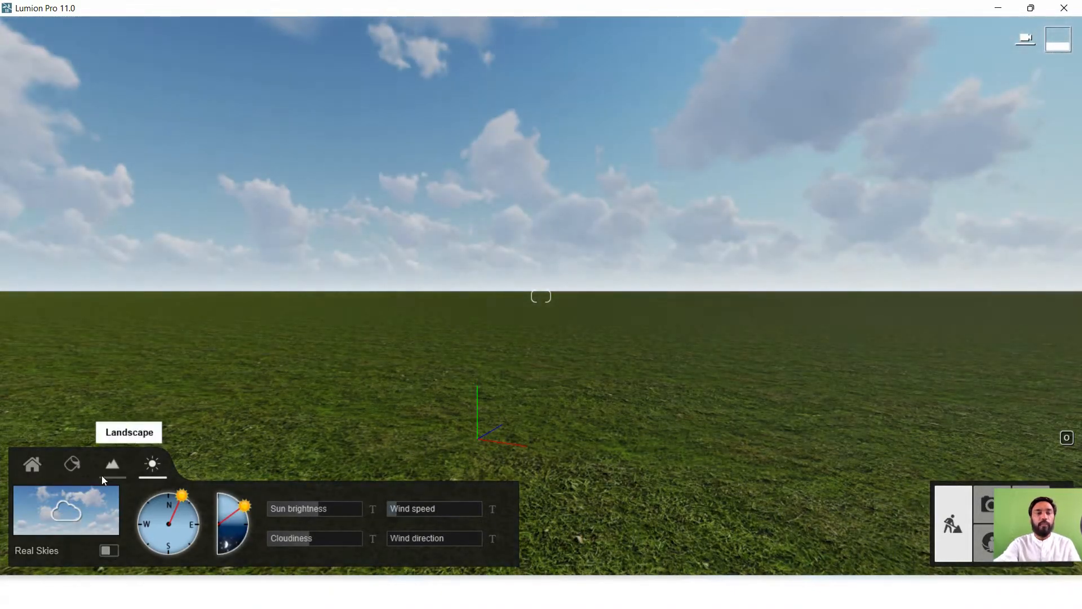
Step: Raise a broad grassy mound around the origin with the landscape height Raise brush
click(113, 463)
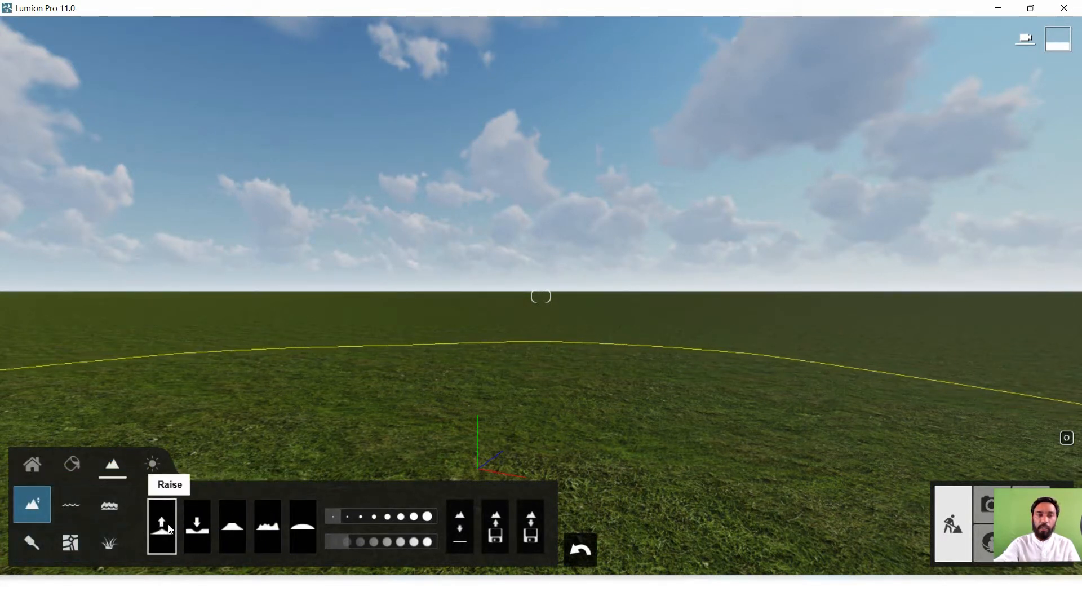
scroll(543, 298, down, 5)
right_drag(565, 302, 593, 239)
middle_drag(593, 238, 574, 261)
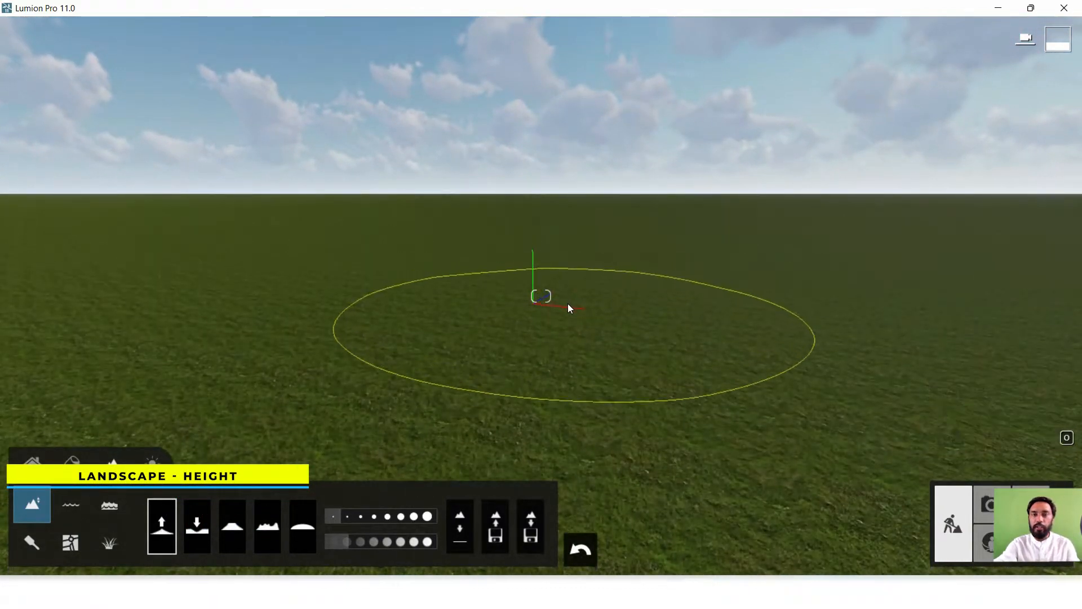
drag(558, 305, 643, 256)
scroll(671, 220, down, 5)
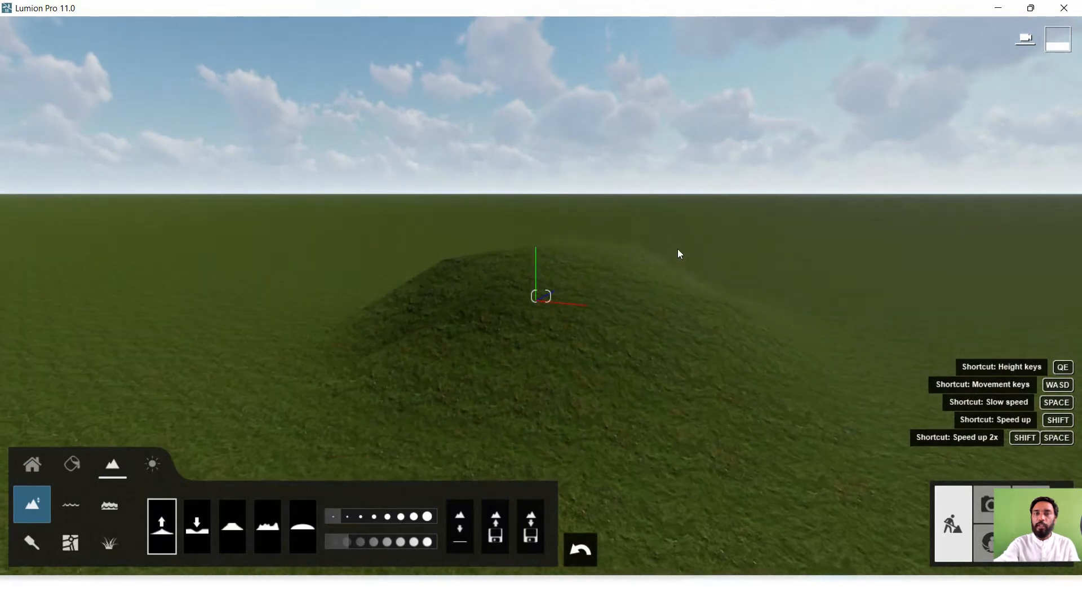
right_drag(642, 314, 532, 296)
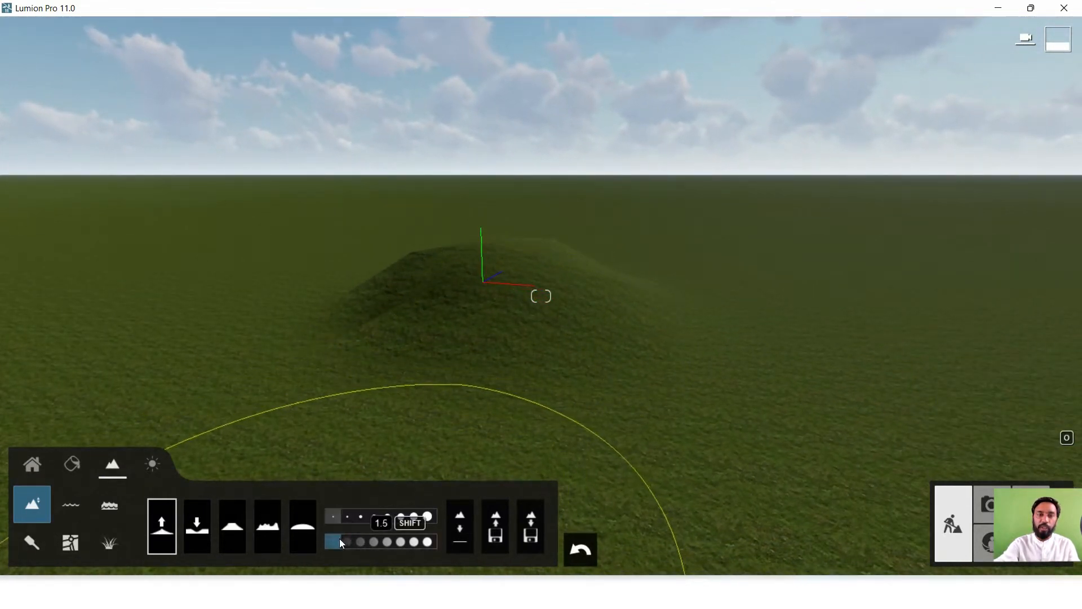
Step: Reduce the brush size and raise a second mound beside the first, steepening it with a higher brush speed
drag(337, 517, 331, 522)
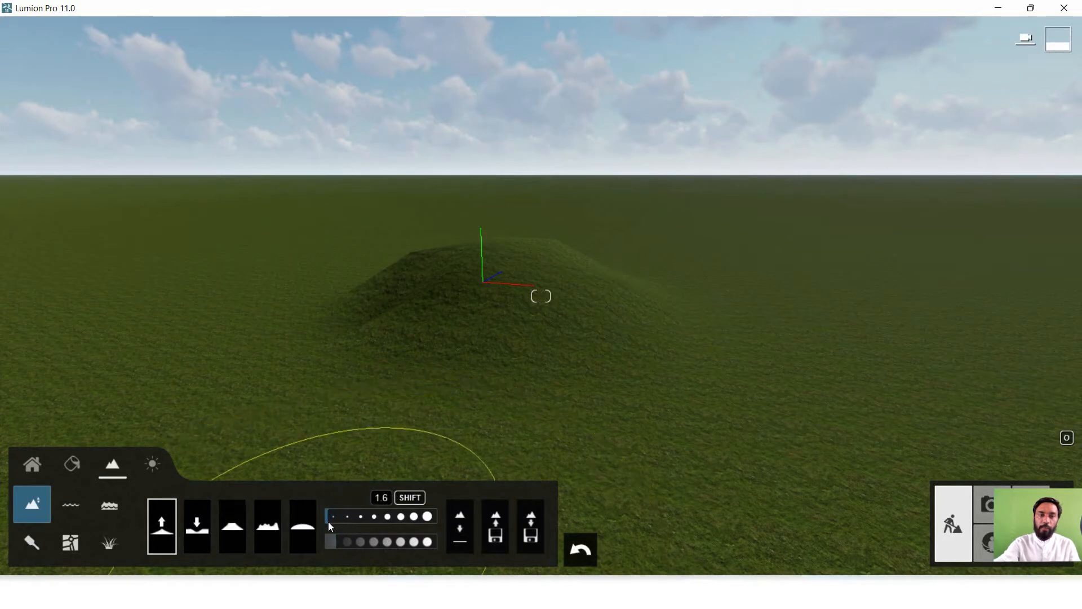
drag(823, 367, 904, 297)
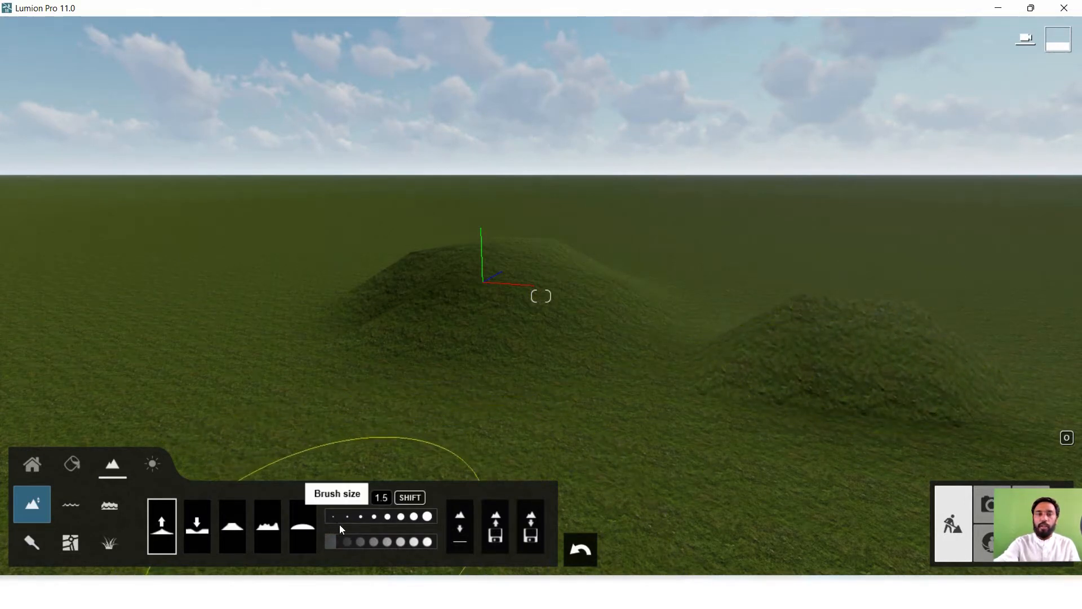
click(349, 538)
drag(835, 358, 806, 367)
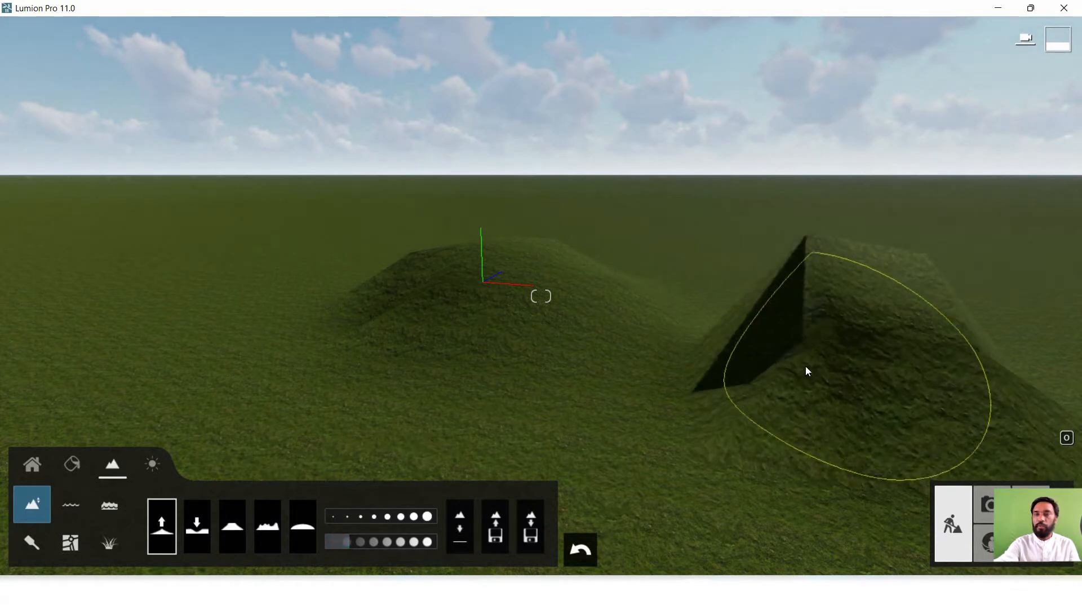
Step: Reduce the brush speed and bring down both mounds with the Lower brush
click(337, 543)
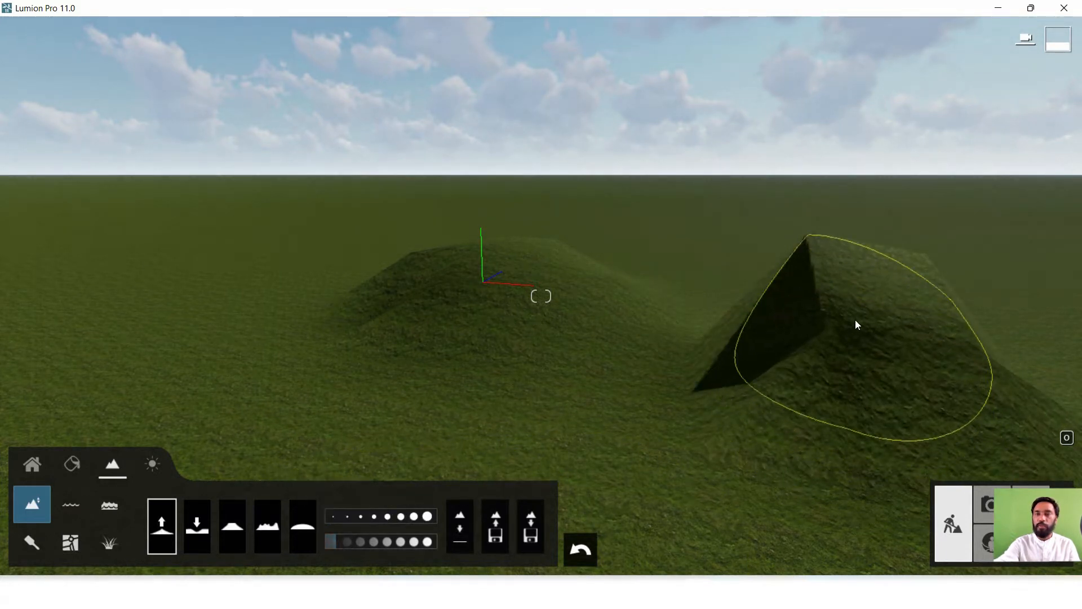
mouse_move(855, 322)
mouse_down()
mouse_move(824, 347)
mouse_move(856, 273)
mouse_move(858, 296)
mouse_move(804, 290)
mouse_move(966, 358)
mouse_move(699, 309)
mouse_move(429, 281)
mouse_move(430, 291)
mouse_move(407, 272)
mouse_move(541, 268)
mouse_move(631, 316)
mouse_up()
click(198, 521)
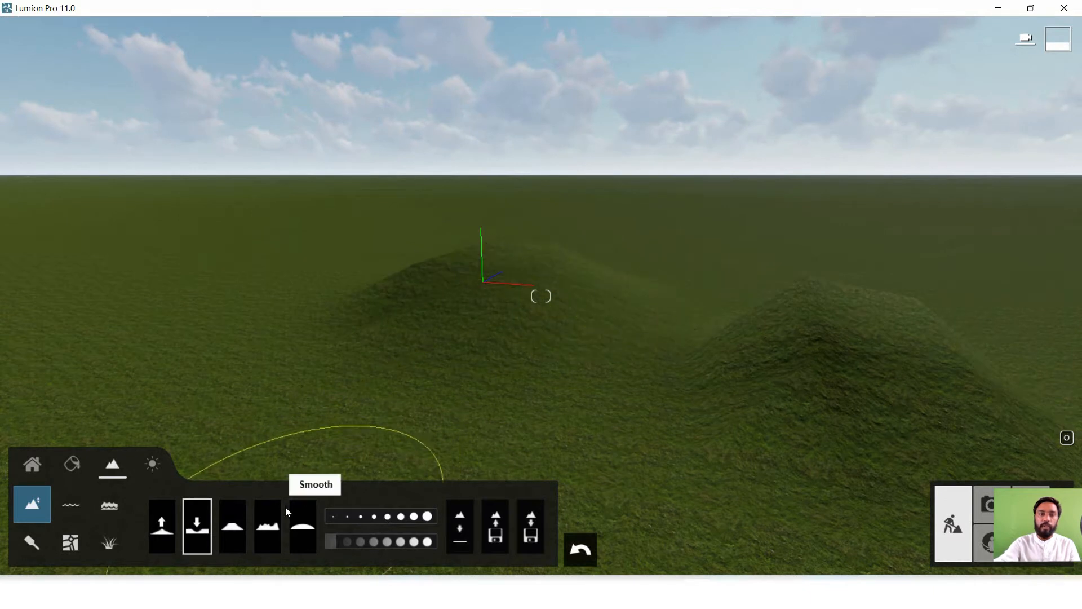
Step: Enlarge the brush and level the tops of both mounds with the Flatten brush
click(237, 524)
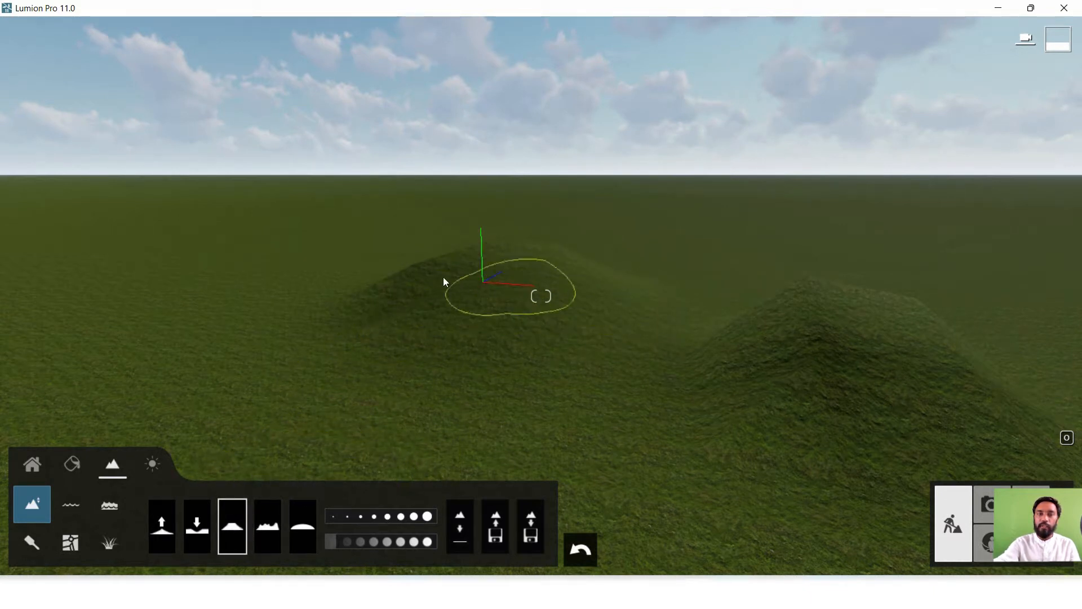
mouse_move(344, 514)
mouse_down()
mouse_move(367, 518)
mouse_move(339, 519)
mouse_move(340, 537)
mouse_up()
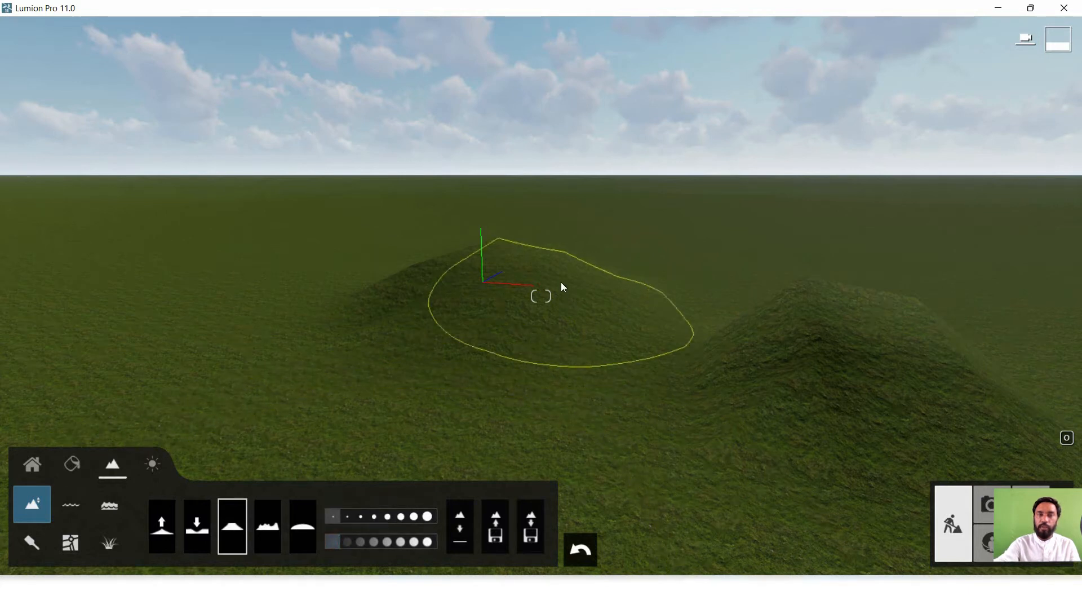
mouse_move(561, 283)
mouse_down()
mouse_move(441, 279)
mouse_move(683, 334)
mouse_move(856, 341)
mouse_up()
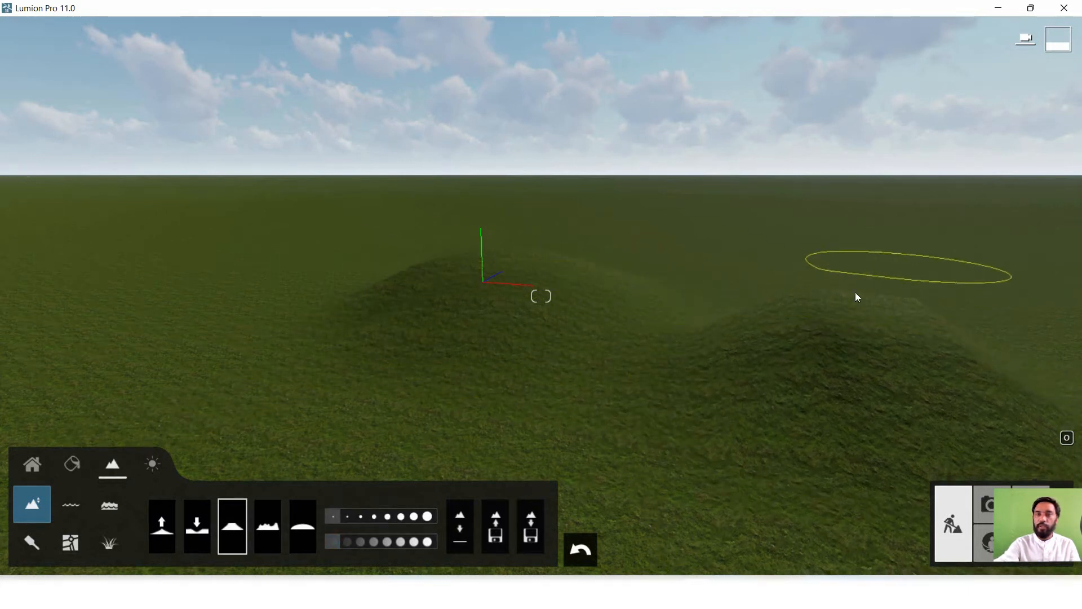
Step: Roughen both mounds and the ground in front with the Jitter brush, from a low to a higher brush speed
click(277, 509)
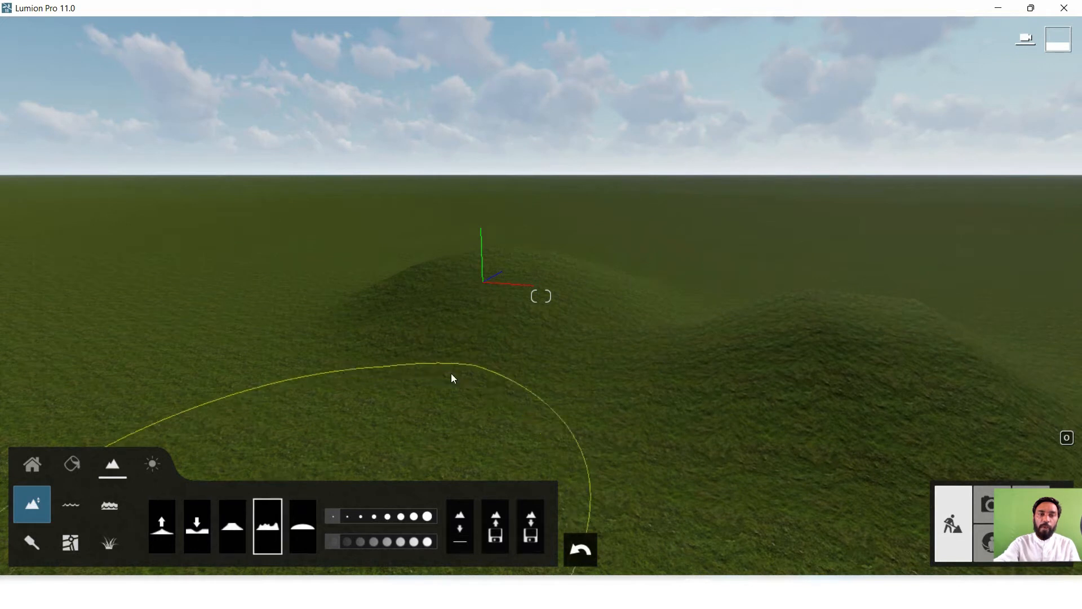
mouse_move(519, 315)
mouse_down()
mouse_move(475, 312)
mouse_move(589, 351)
mouse_move(594, 411)
mouse_up()
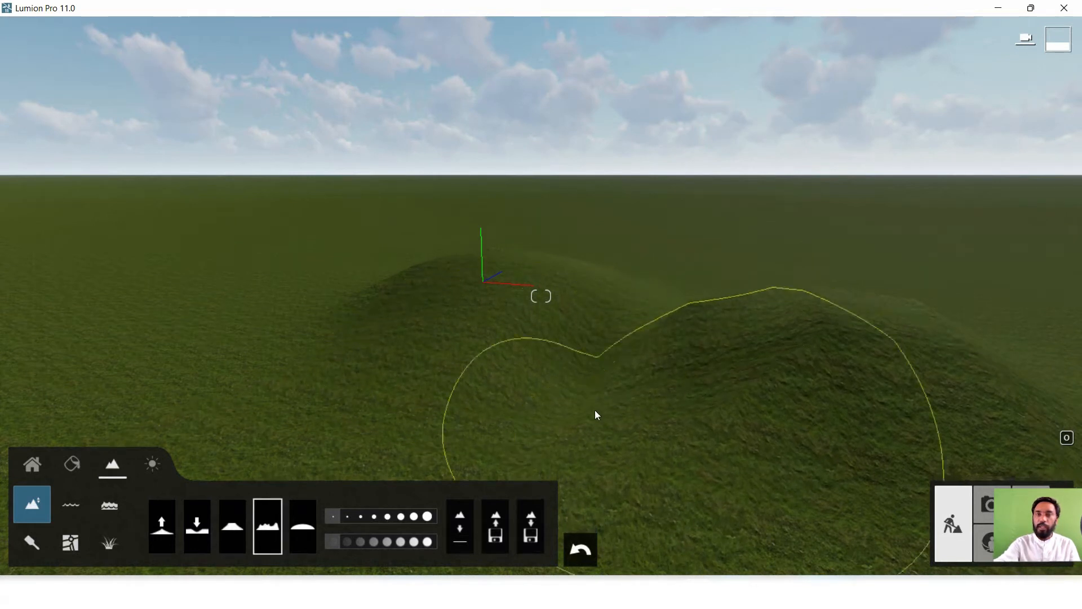
drag(336, 540, 334, 540)
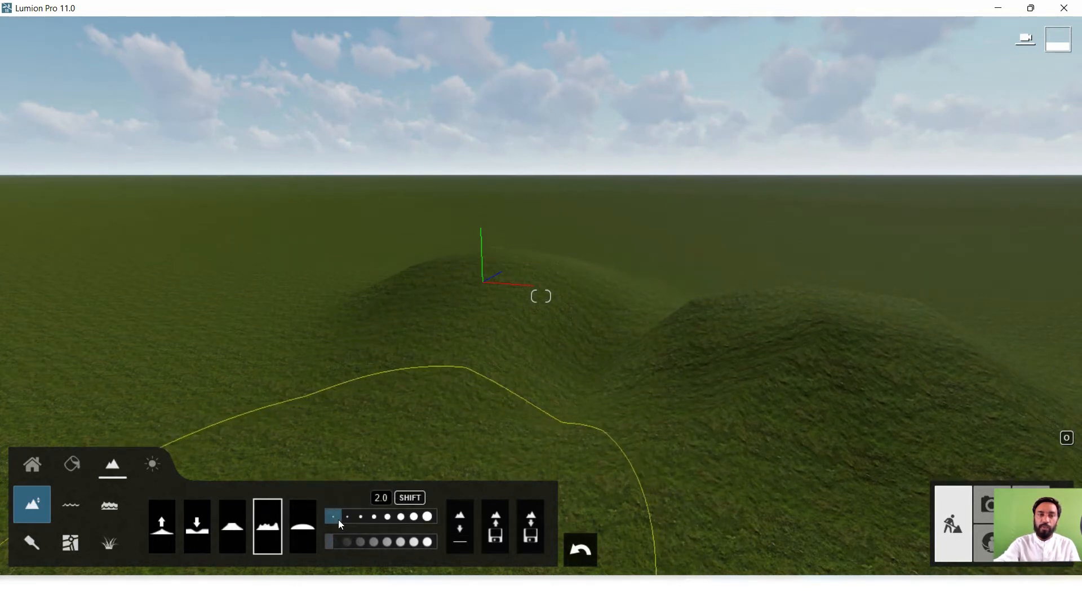
mouse_move(702, 375)
mouse_down()
mouse_move(958, 410)
mouse_move(769, 399)
mouse_up()
key(s)
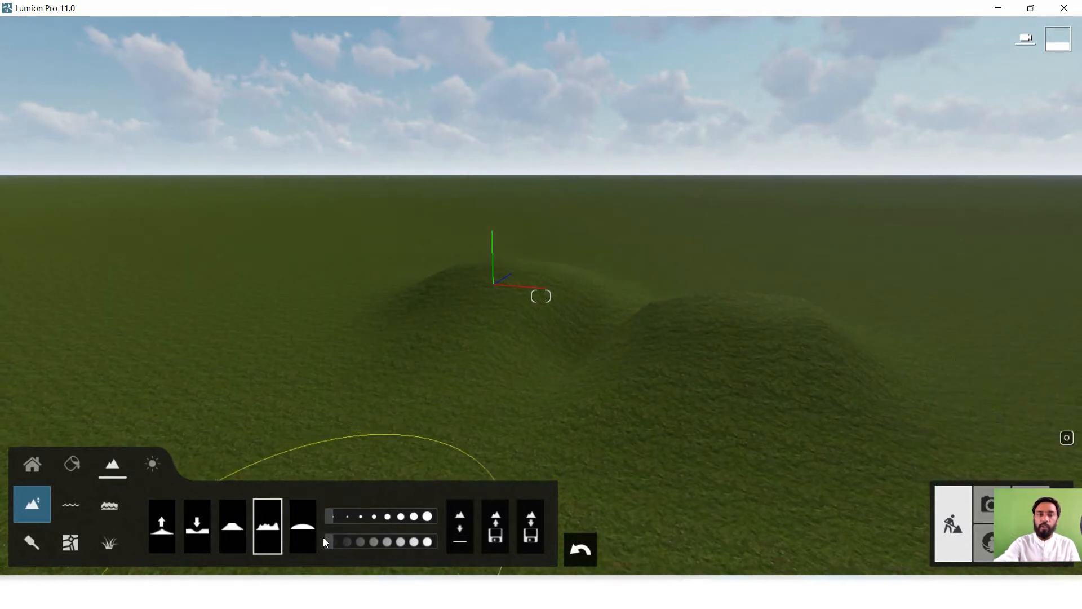
drag(332, 540, 354, 543)
mouse_move(681, 352)
mouse_down()
mouse_move(784, 358)
mouse_move(717, 370)
mouse_move(367, 316)
mouse_up()
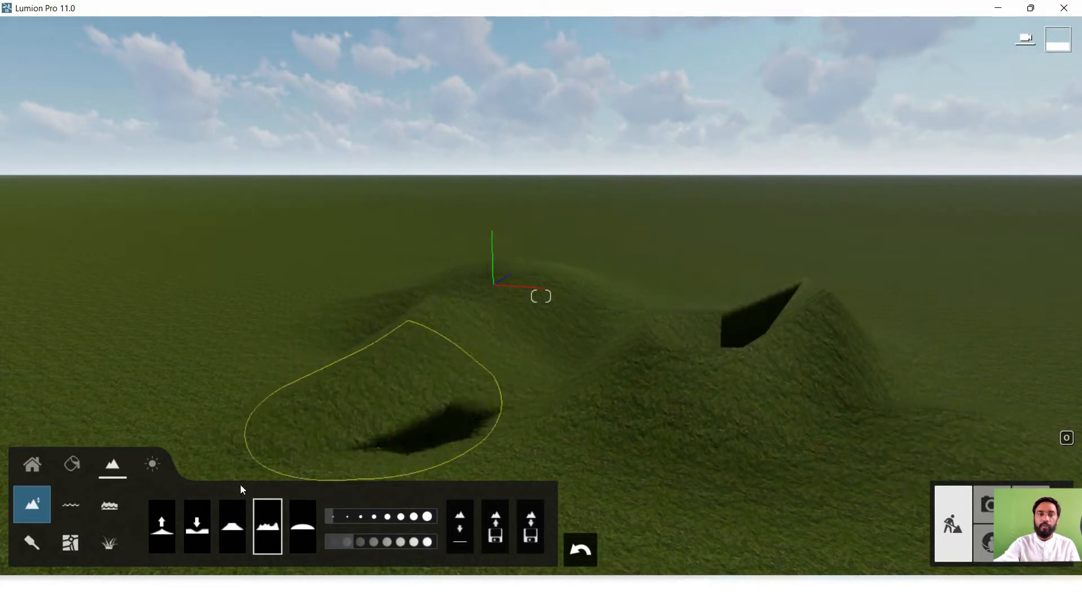
Step: Smooth the roughened mounds down to nearly level ground with the Smooth brush
click(302, 526)
mouse_move(566, 302)
mouse_down()
mouse_move(466, 379)
mouse_move(746, 353)
mouse_move(611, 384)
mouse_move(708, 319)
mouse_move(505, 260)
mouse_move(339, 355)
mouse_move(459, 288)
mouse_move(645, 268)
mouse_move(450, 282)
mouse_move(614, 386)
mouse_move(659, 348)
mouse_move(595, 287)
mouse_up()
scroll(596, 286, down, 3)
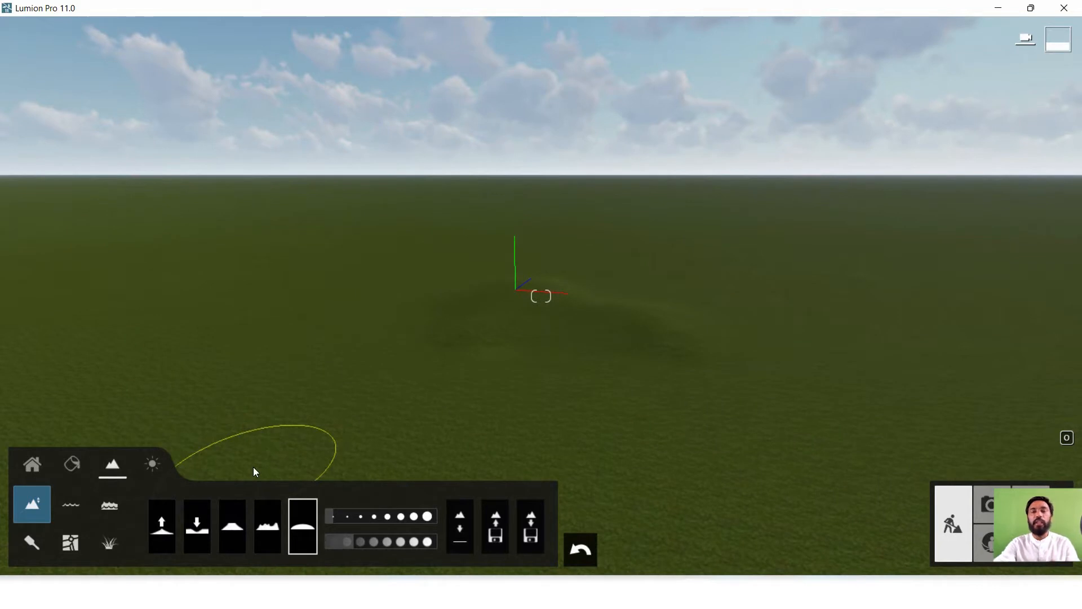
Step: Place the Man African 0003 Ball figure from the People and Animals library on the grass near the origin
click(34, 463)
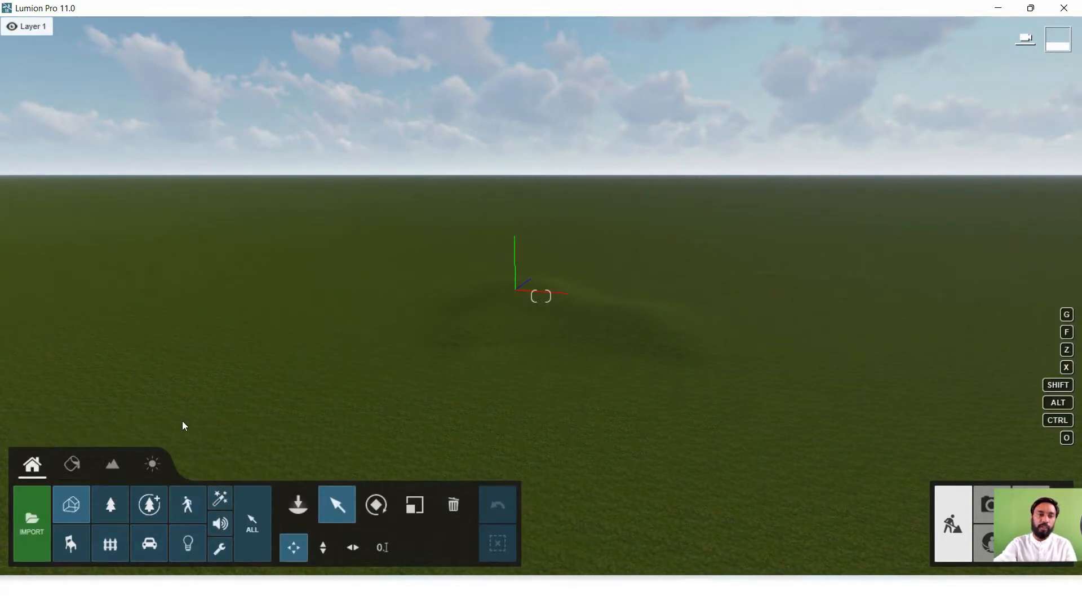
click(194, 509)
click(195, 504)
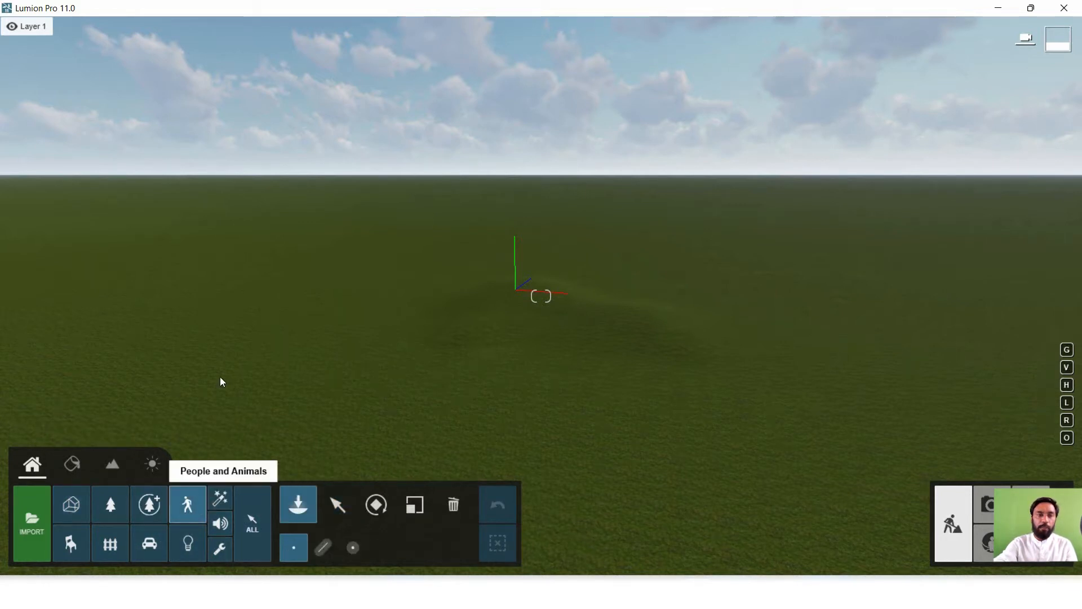
click(340, 357)
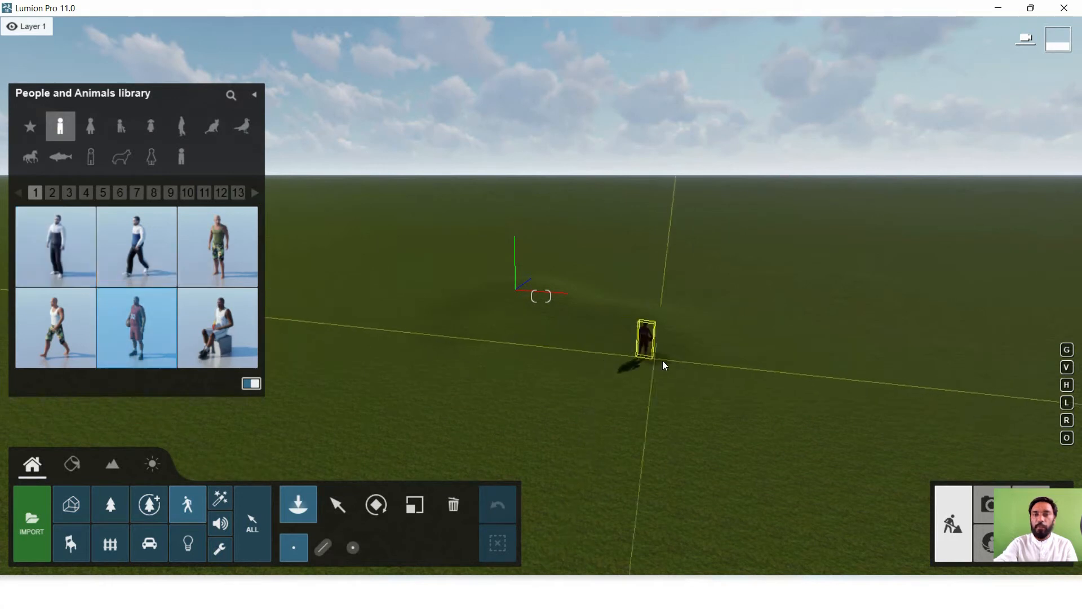
click(599, 375)
key(w)
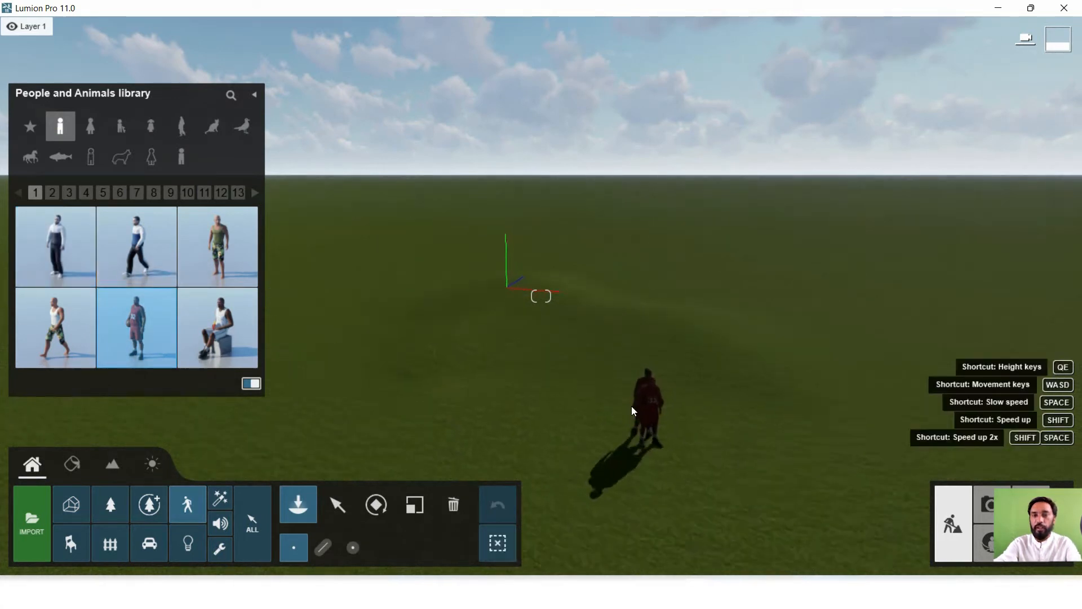
right_drag(709, 455, 609, 499)
key(e)
click(652, 476)
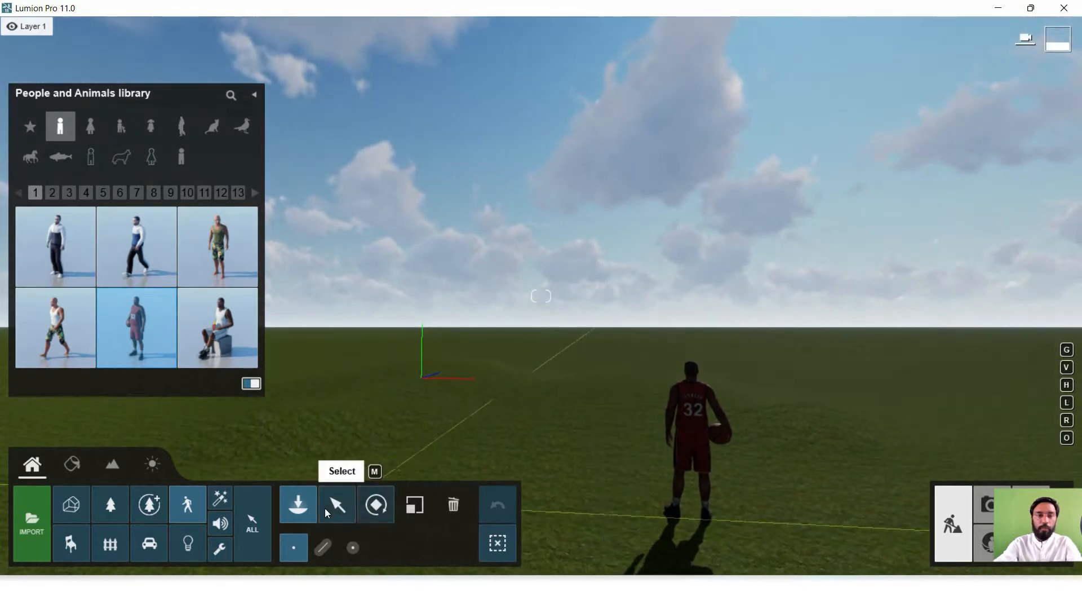
Step: Select the placed basketball player and examine its scale against the surrounding terrain
click(337, 505)
click(698, 468)
right_drag(702, 470, 639, 363)
key(q)
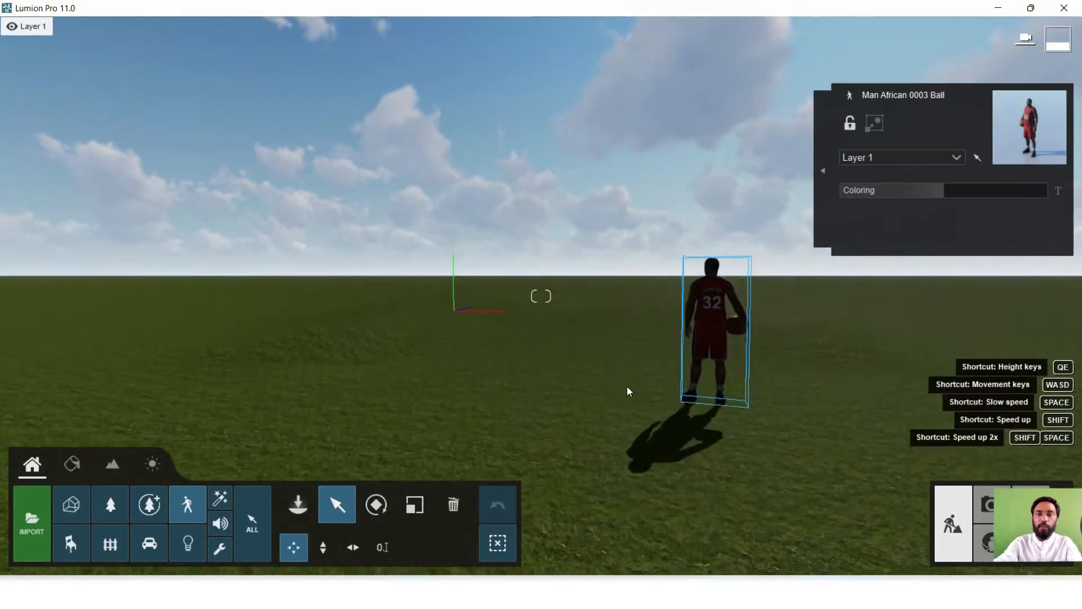
key(q)
Step: Raise a steep hill at the origin beside the basketball player with the landscape Raise brush
click(115, 464)
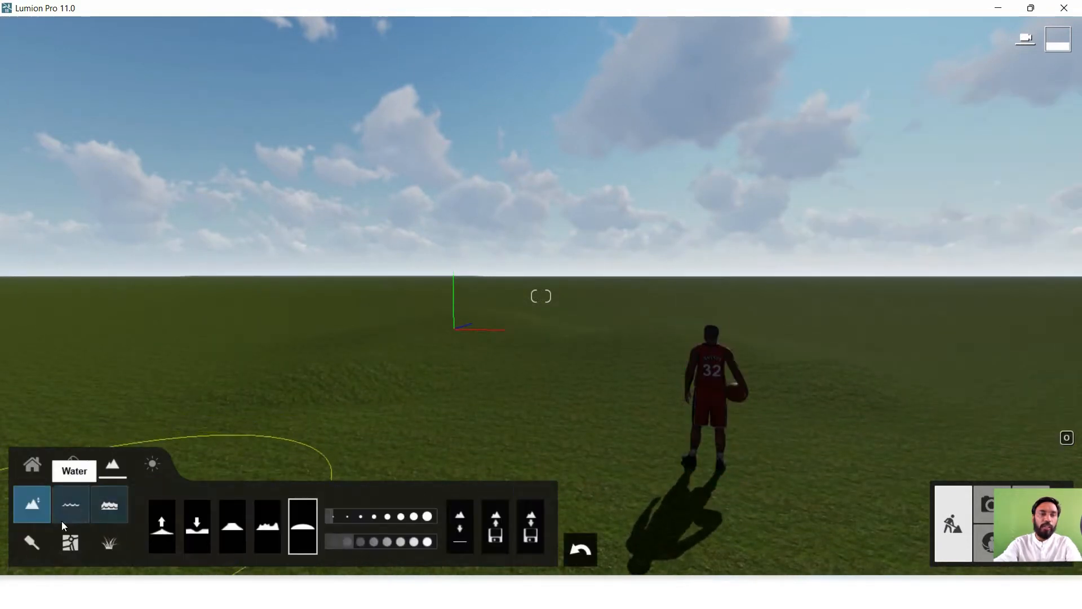
click(162, 522)
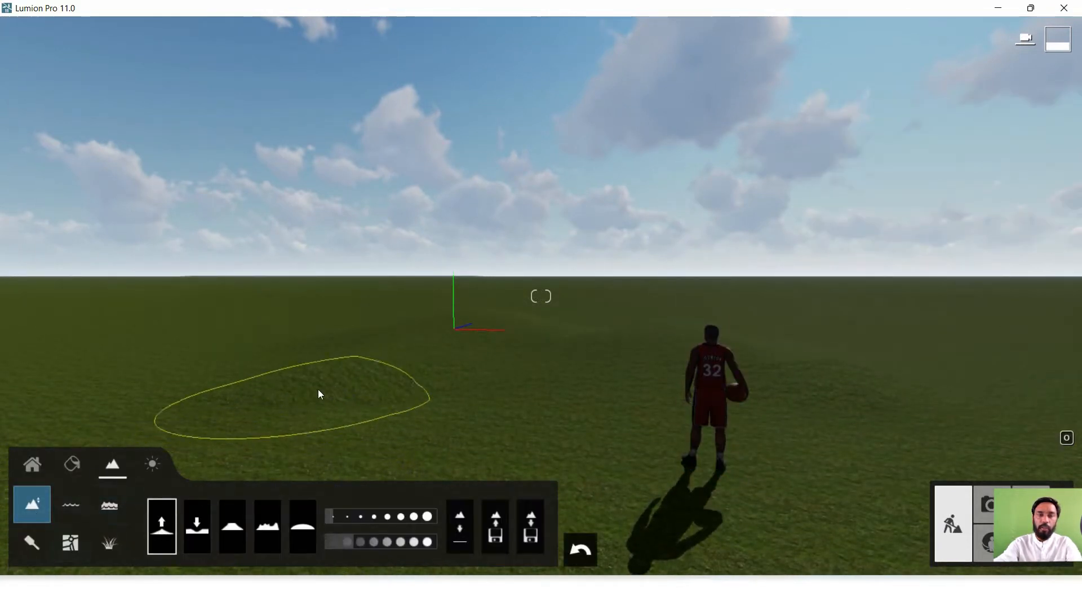
mouse_move(370, 377)
mouse_down()
mouse_move(382, 314)
mouse_move(426, 343)
mouse_up()
key(s)
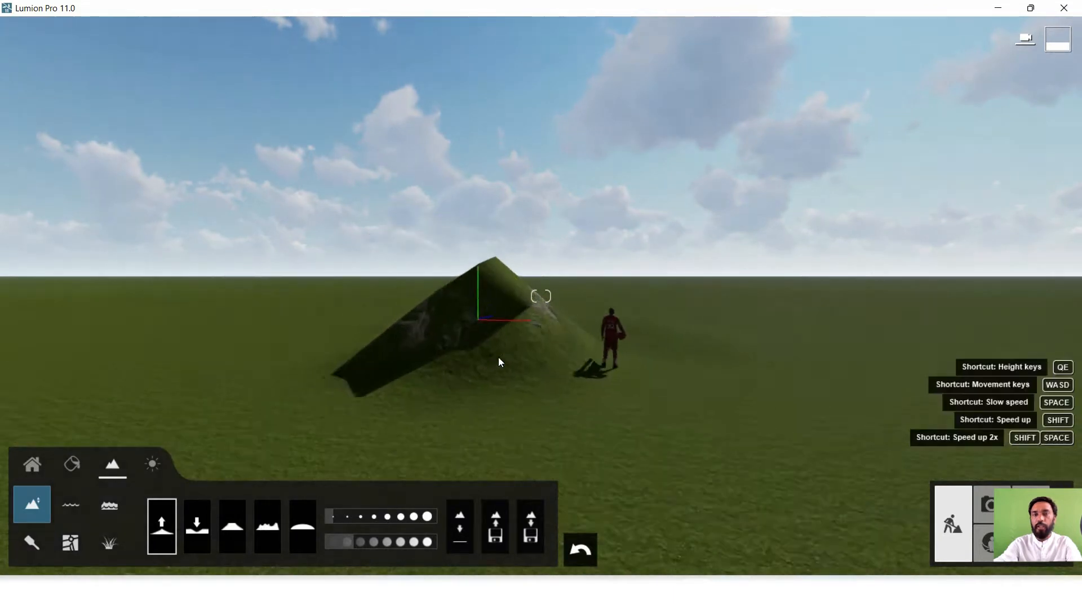
Step: Try raising the hill into a taller, sharper peak, and undo that brush stroke
mouse_move(527, 310)
mouse_down()
mouse_move(525, 299)
mouse_move(489, 319)
mouse_move(524, 392)
mouse_up()
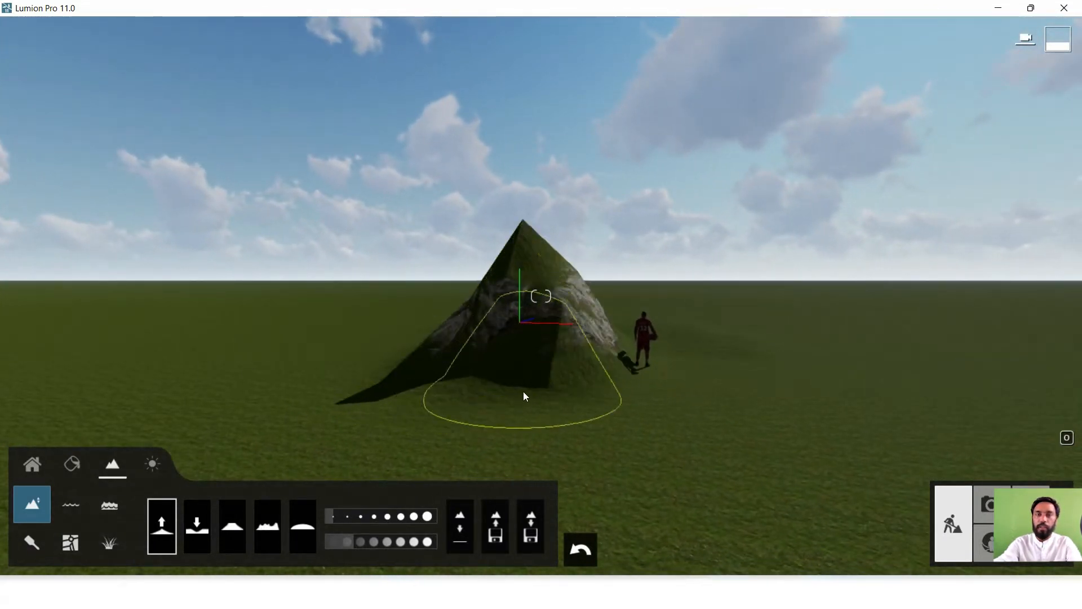
click(581, 550)
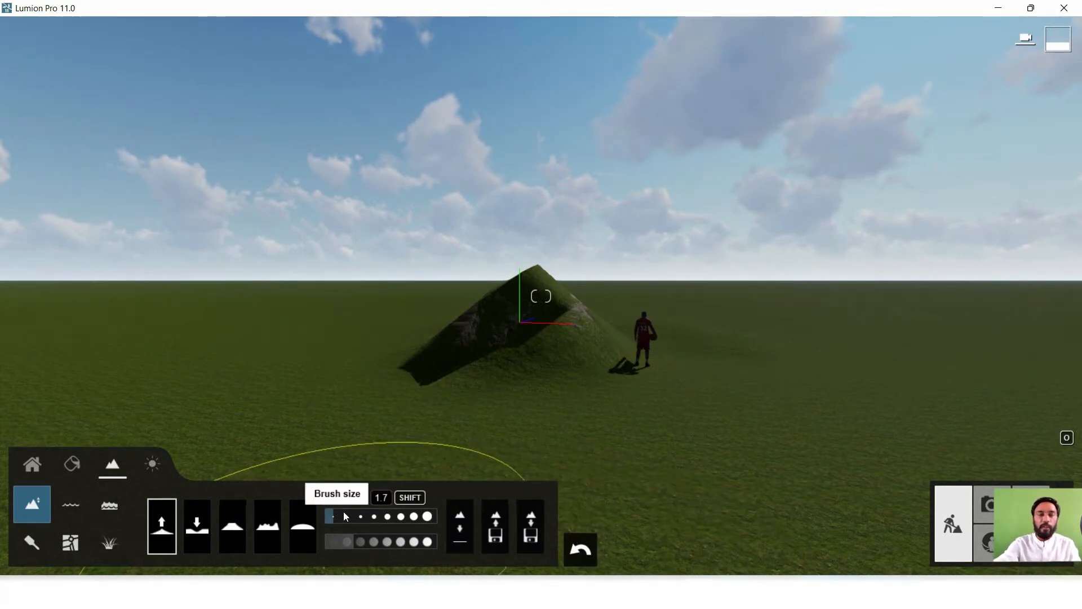
Step: Enlarge the Raise brush, increase its speed, and raise a broad rounded hill on the open grass beside the first hill
scroll(358, 397, down, 3)
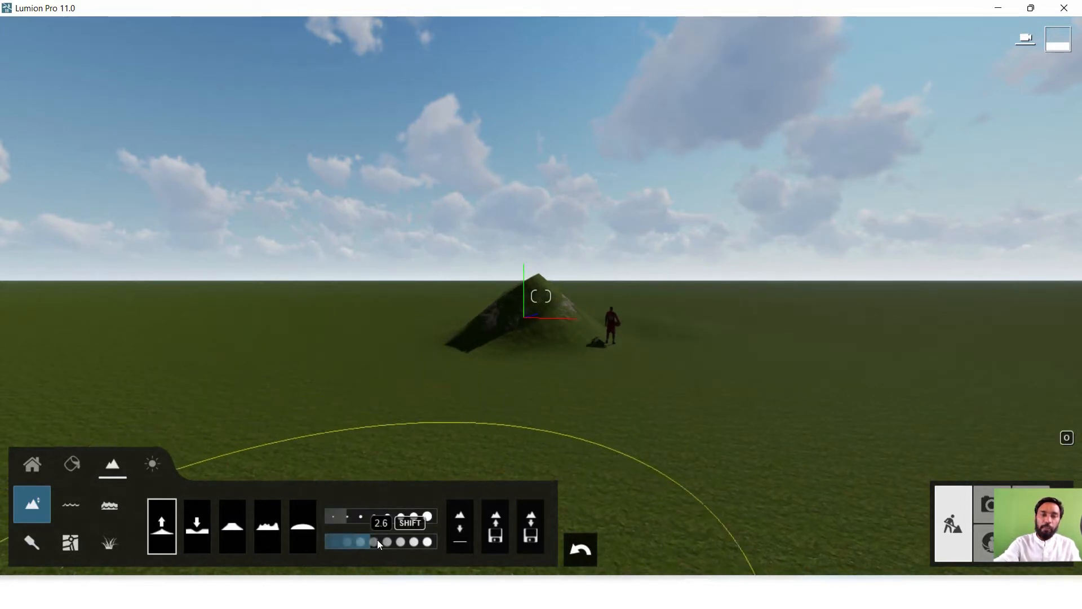
click(364, 517)
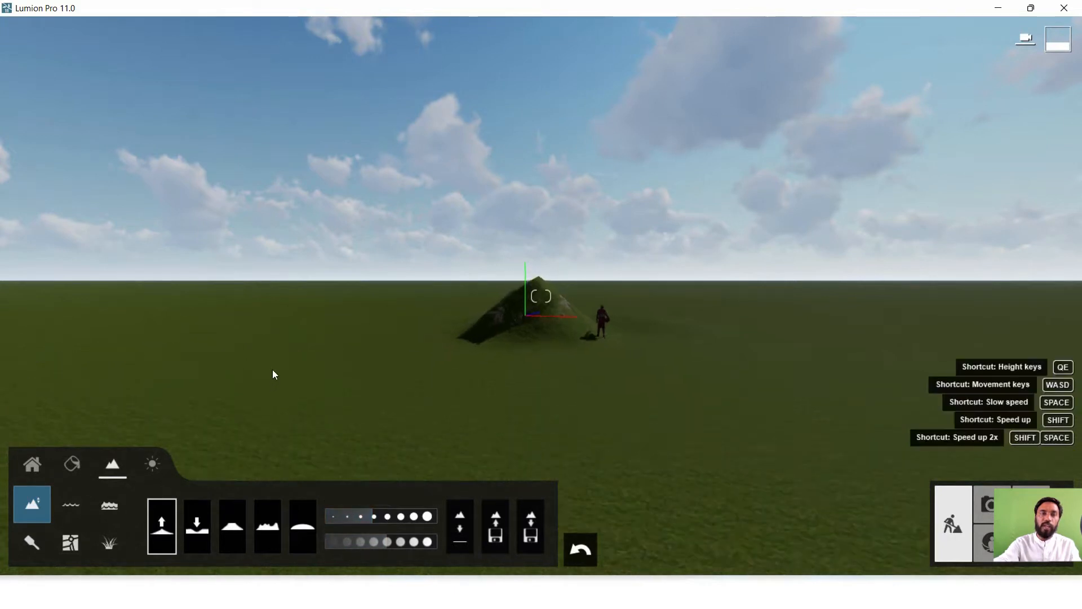
drag(225, 322, 228, 306)
key(a)
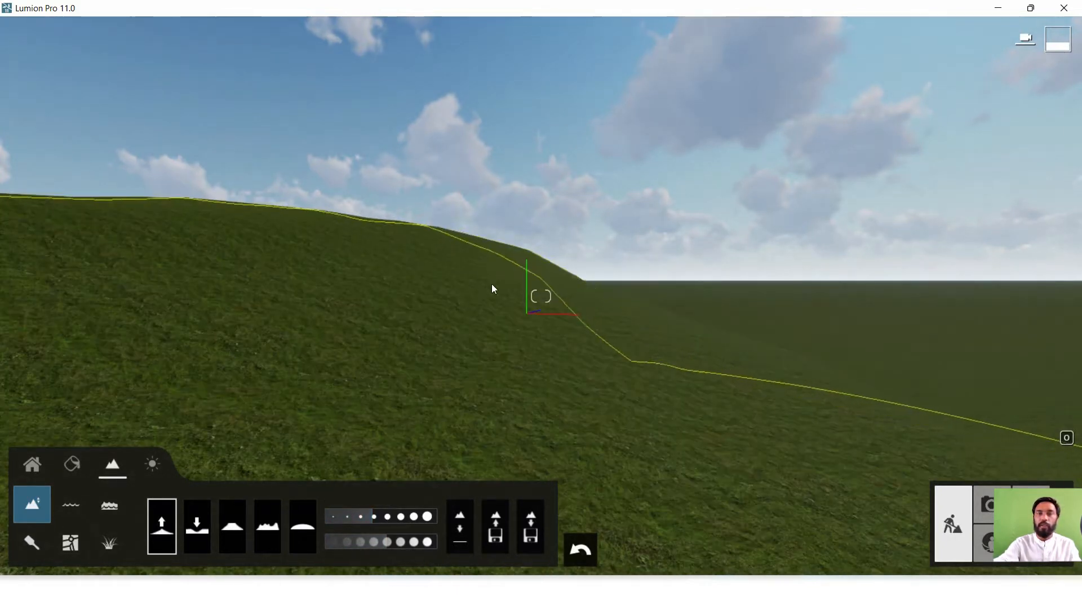
Step: Examine the broad hill from several sides, comparing it with the small hill and the basketball player
right_drag(789, 338, 693, 338)
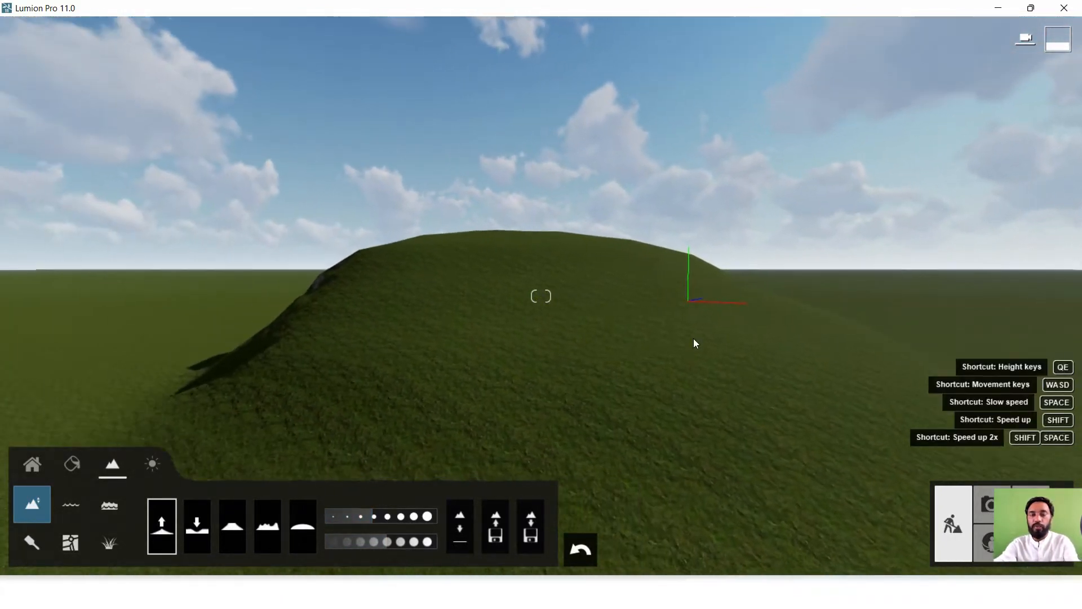
key(d)
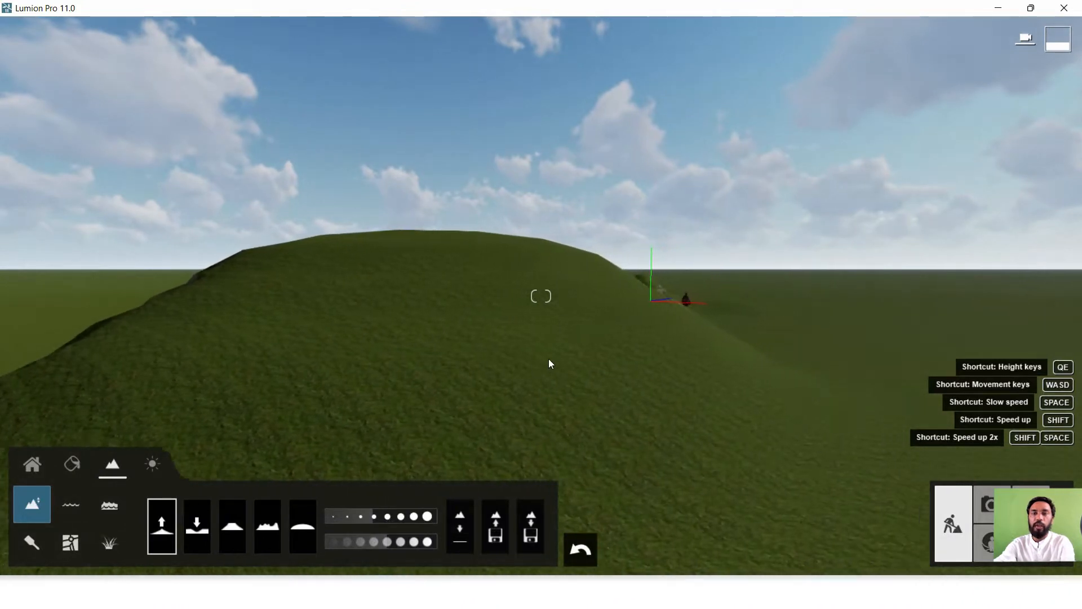
click(651, 305)
key(a)
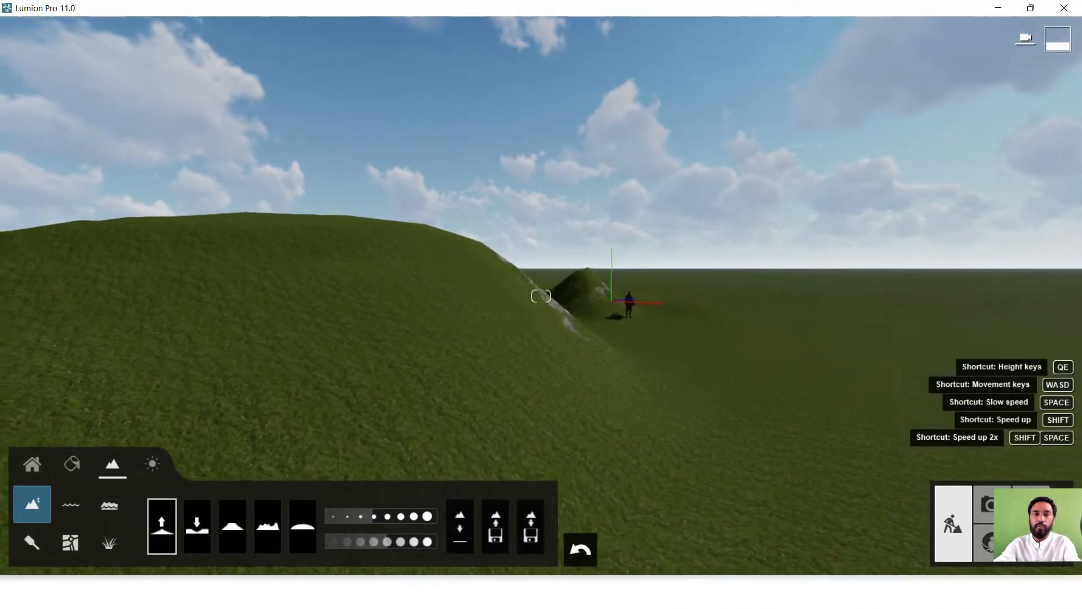
key(s)
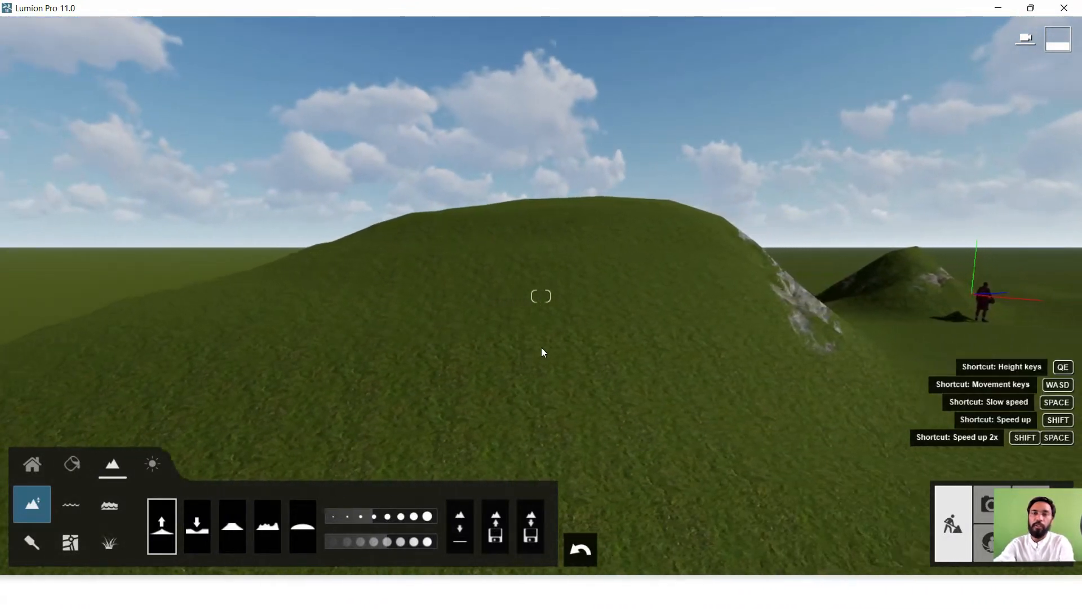
key(w)
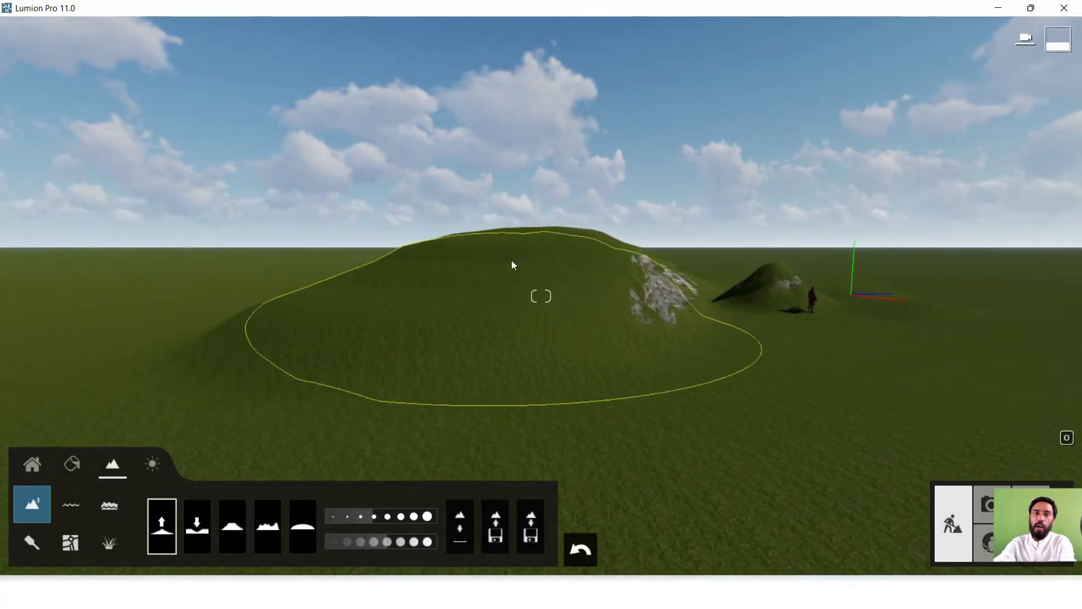
key(s)
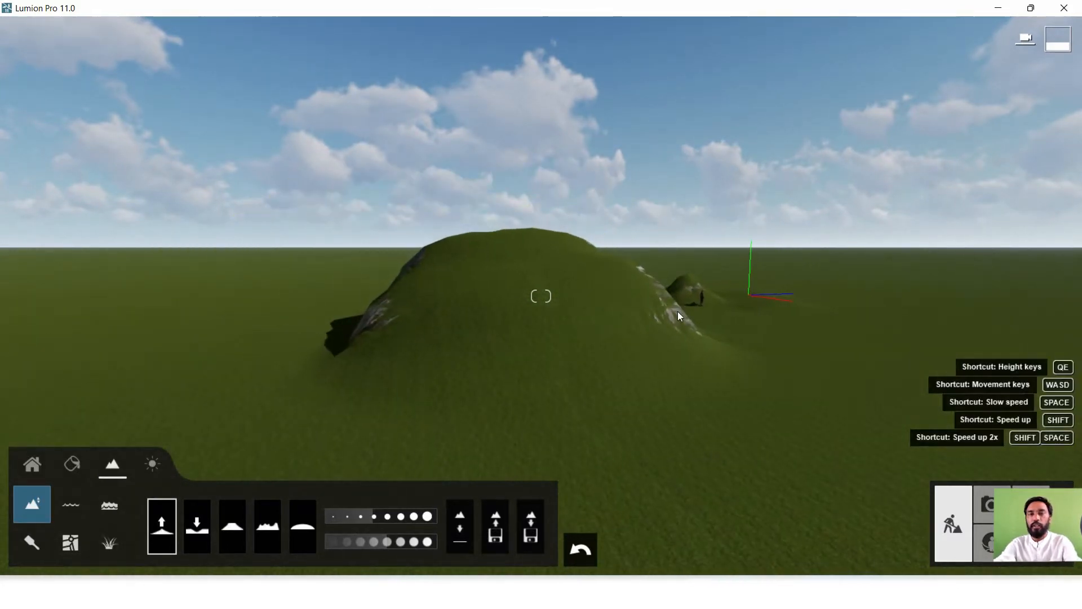
right_drag(677, 312, 614, 315)
key(d)
key(d)
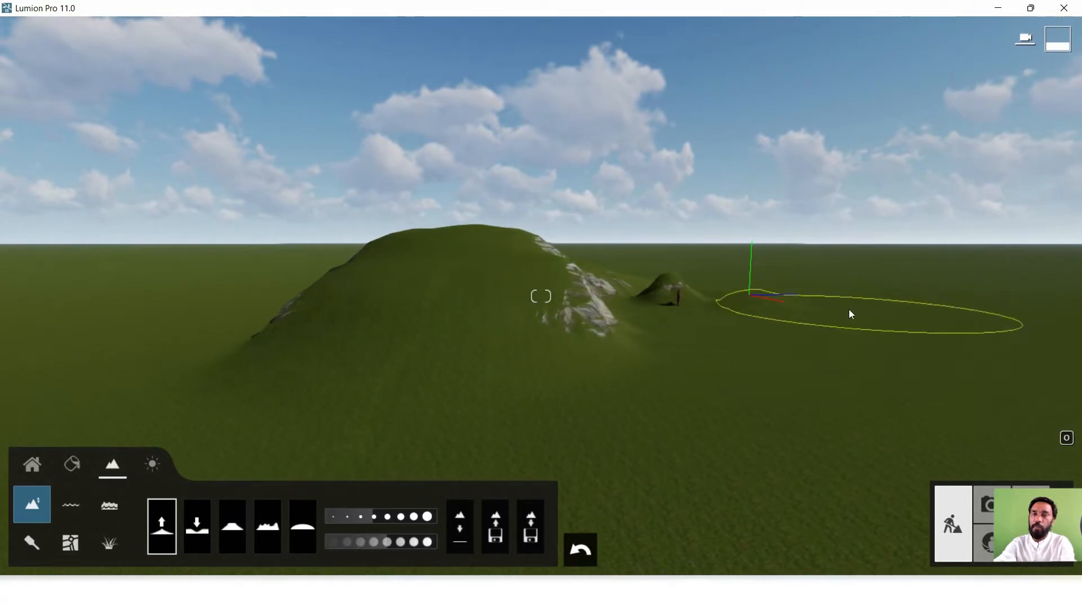
Step: Raise a second broad hill near the origin, across from the first broad hill
mouse_move(850, 312)
mouse_down()
mouse_move(920, 312)
mouse_move(937, 341)
mouse_move(919, 341)
mouse_move(954, 331)
mouse_move(739, 305)
mouse_up()
key(s)
key(w)
Step: Raise two more large hills in the foreground, one on each side, to form a valley leading to the small hill
right_drag(641, 345, 532, 325)
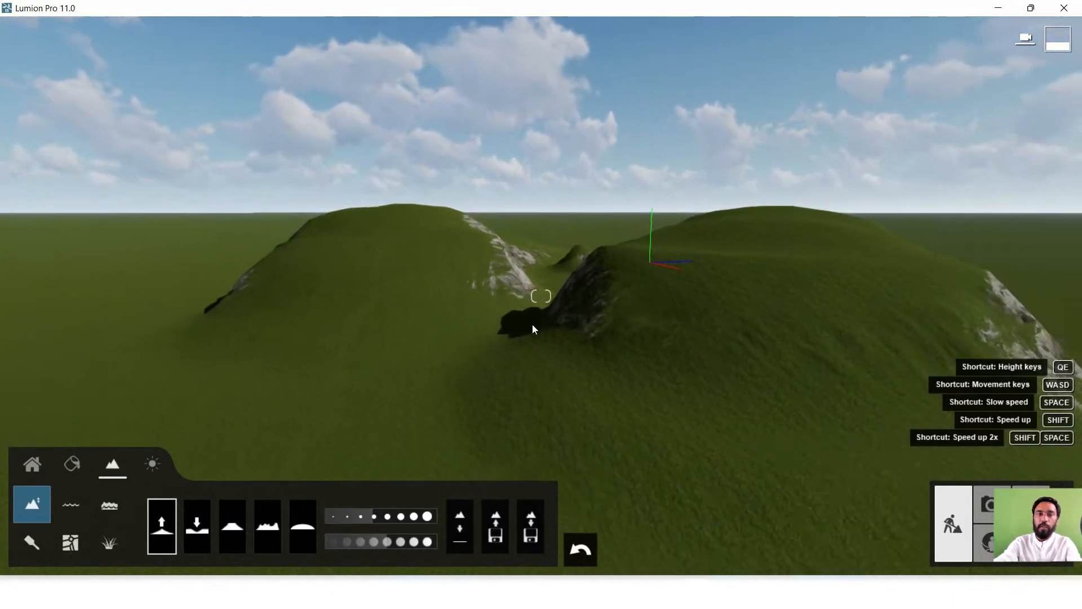
key(s)
mouse_move(221, 359)
mouse_down()
mouse_move(161, 331)
mouse_move(171, 321)
mouse_move(464, 358)
mouse_move(837, 380)
mouse_move(978, 377)
mouse_move(979, 354)
mouse_up()
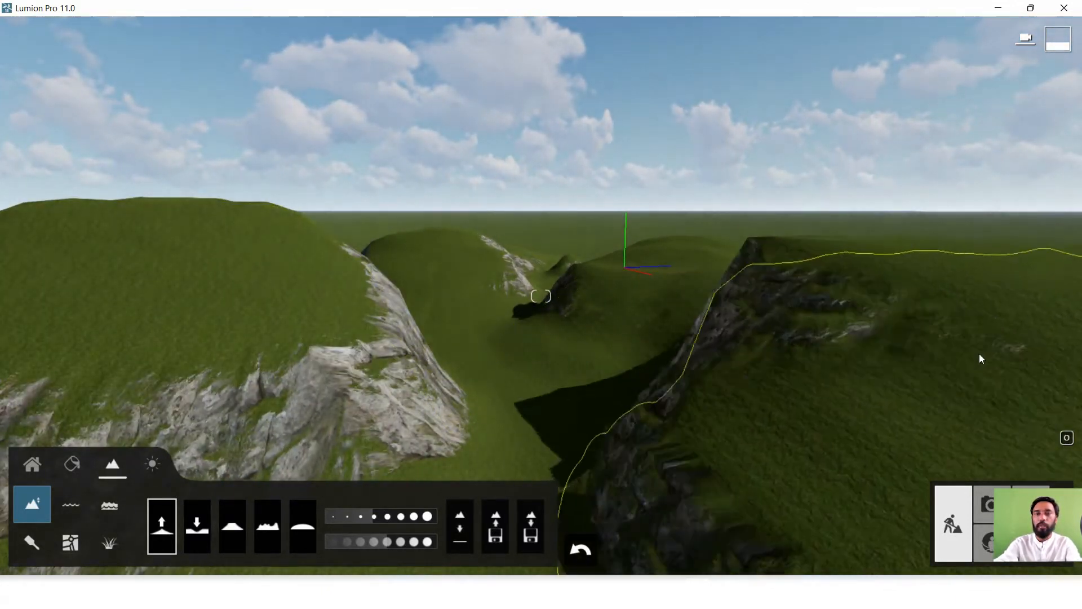
Step: Examine the rocky valley between the raised hills, looking towards the basketball player
key(w)
key(w)
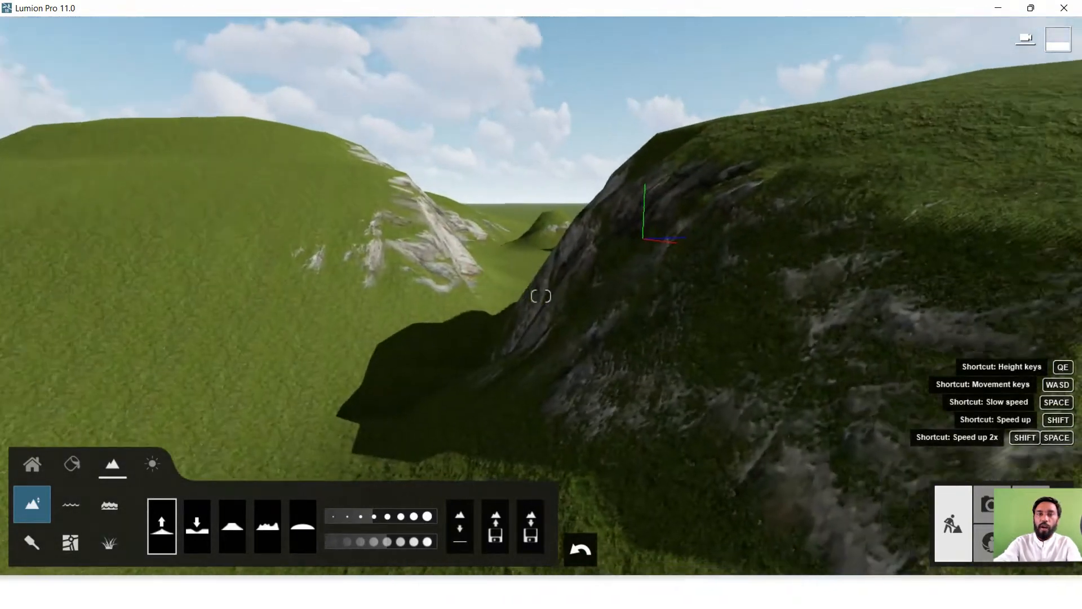
key(a)
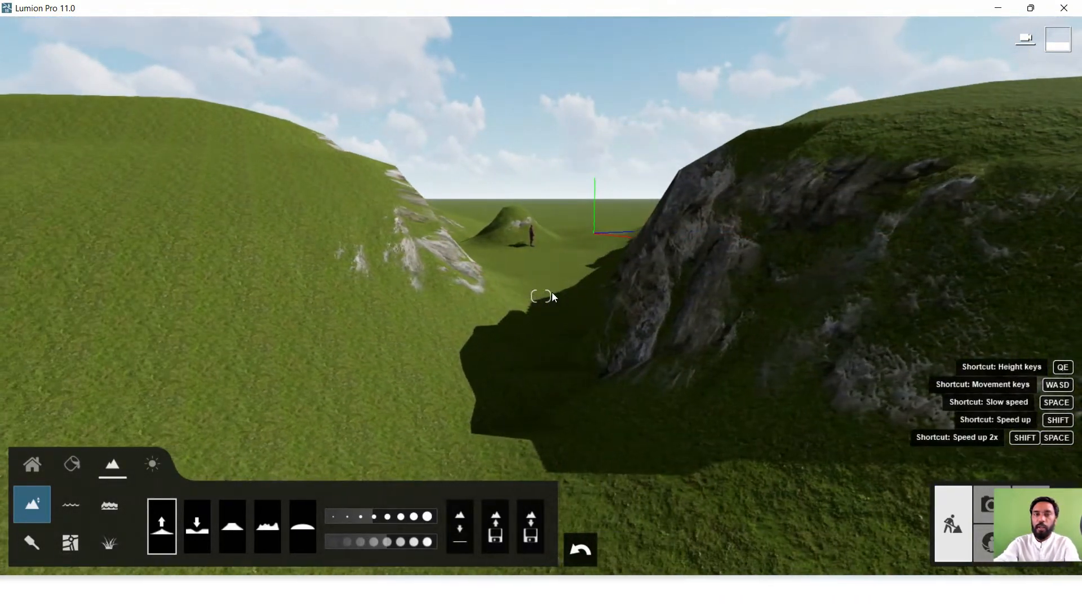
key(w)
key(a)
right_drag(587, 299, 550, 292)
key(s)
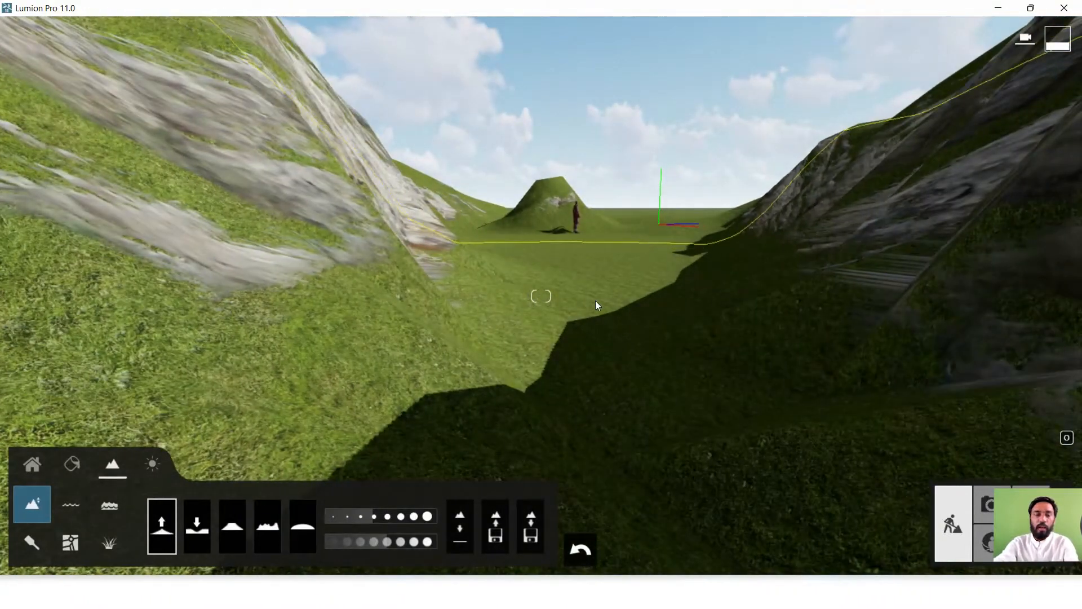
key(w)
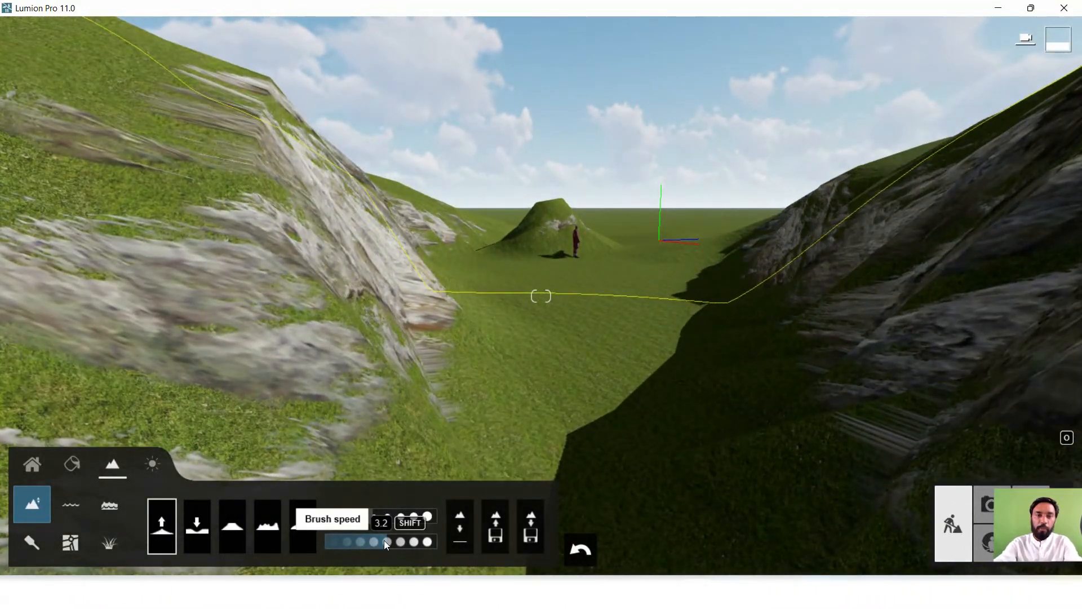
Step: Smooth the valley floor between the hills with the Smooth brush at minimum size, raising its low brush speed slightly
click(338, 543)
click(339, 517)
drag(339, 517, 323, 518)
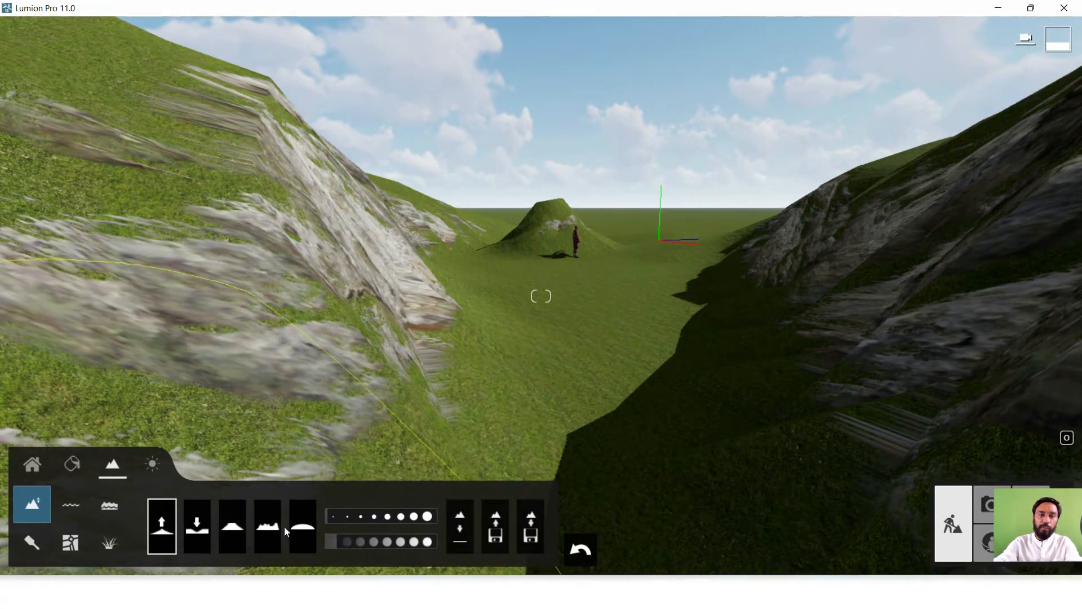
click(303, 526)
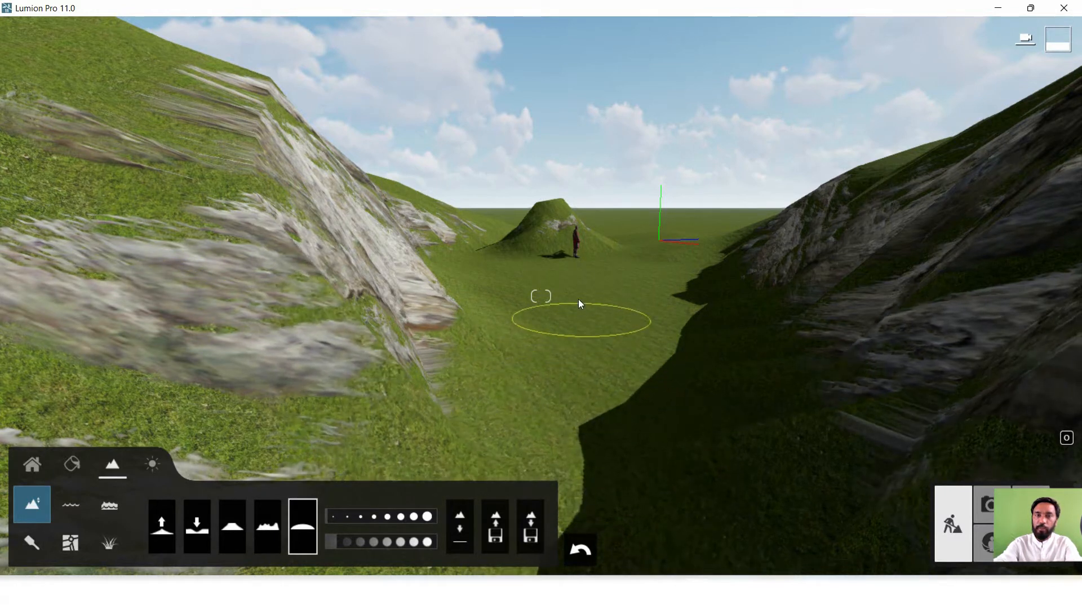
click(356, 541)
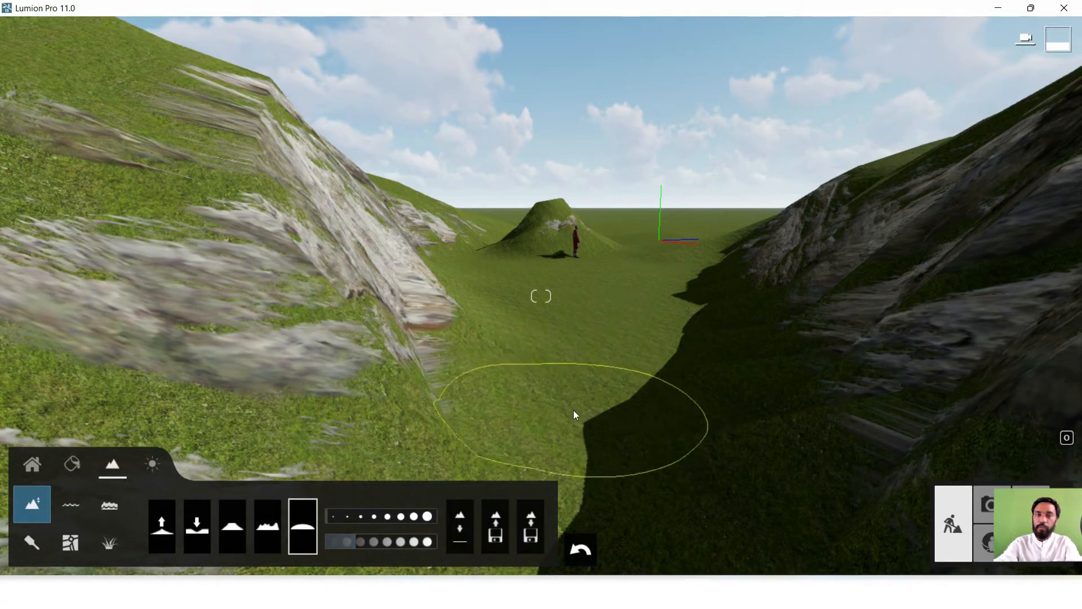
Step: Examine the valley floor and the small hill beside the basketball player from far, near and above
key(s)
key(q)
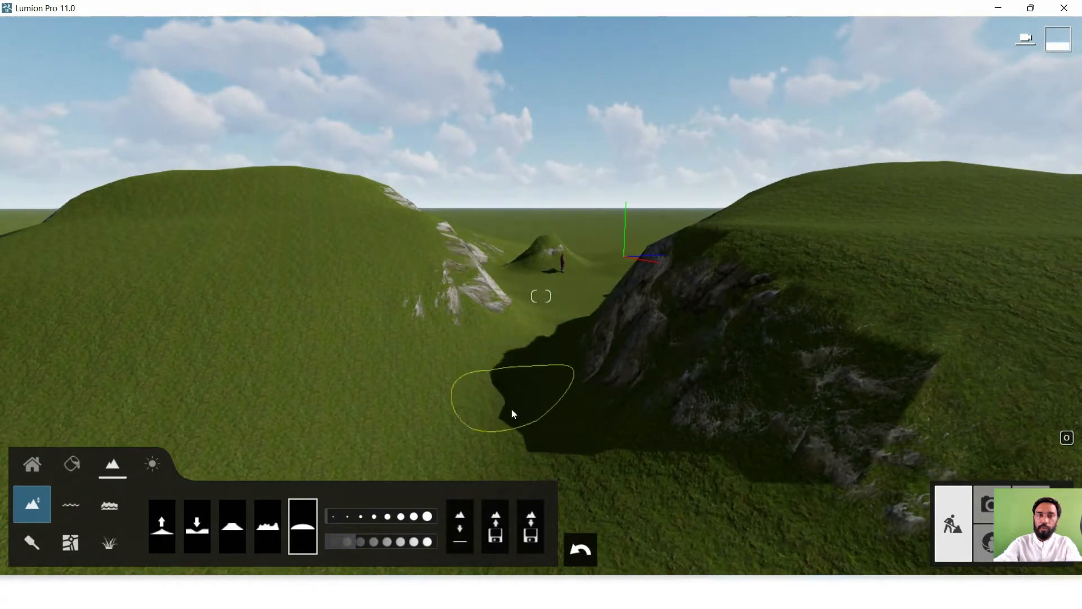
key(w)
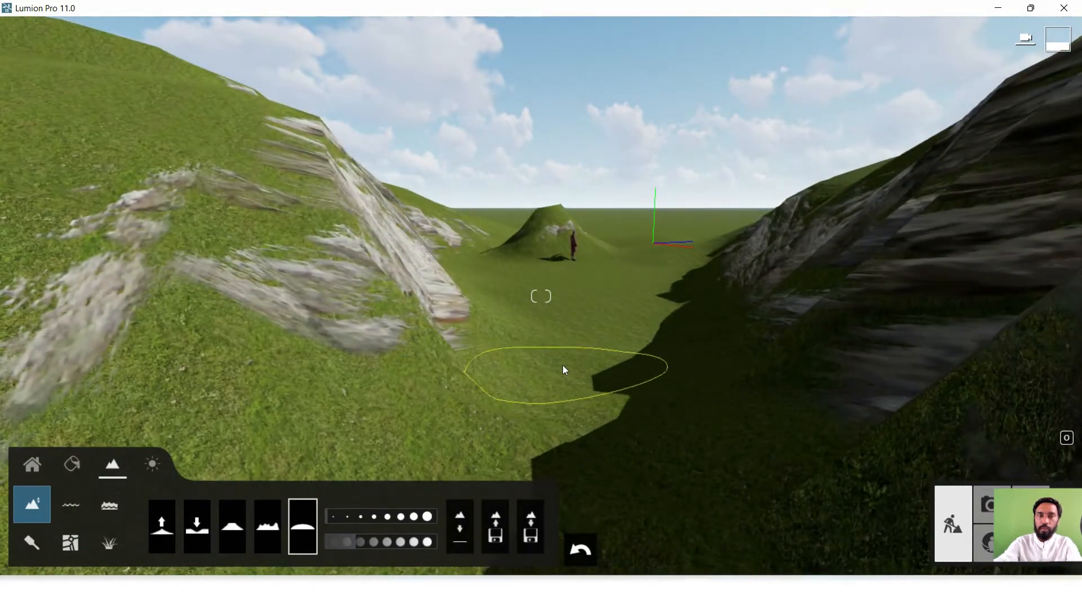
key(w)
key(w)
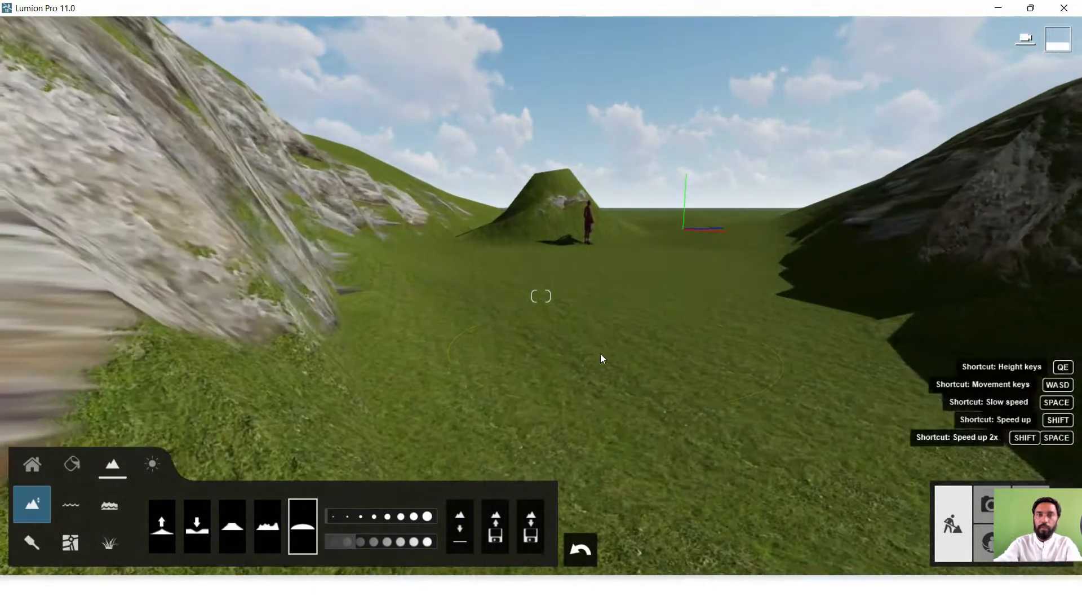
key(w)
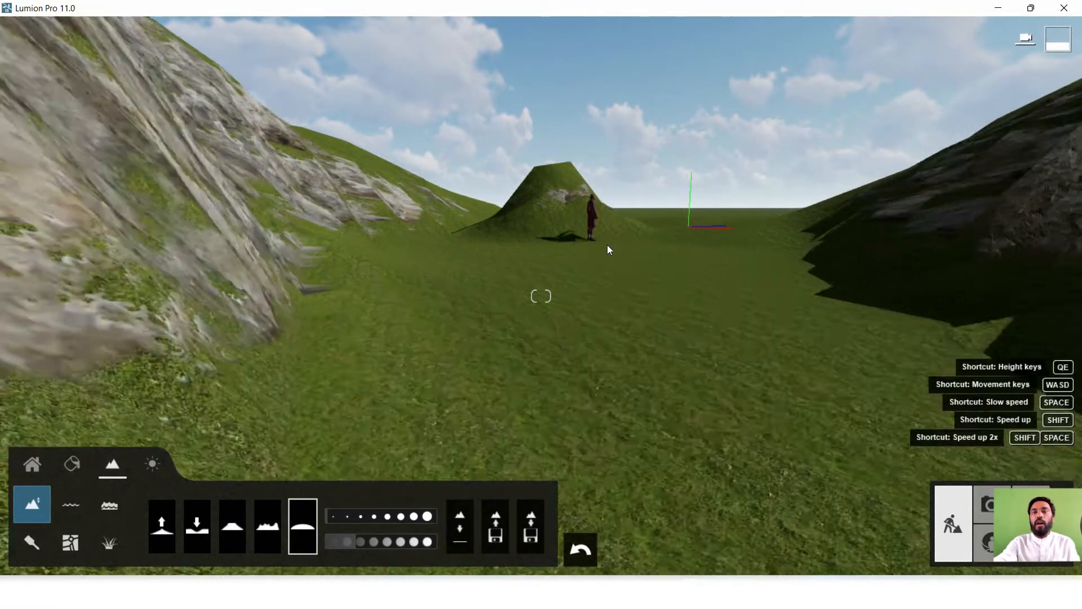
key(w)
key(e)
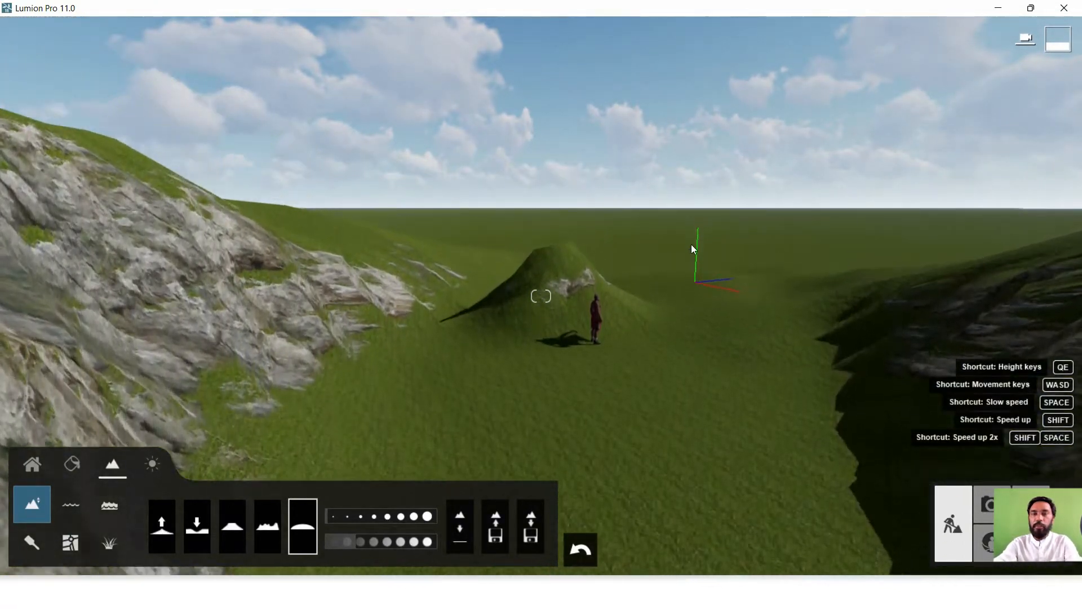
Step: Raise a chain of hills behind the small hill and the origin using the Raise brush at a medium size
drag(346, 514, 375, 519)
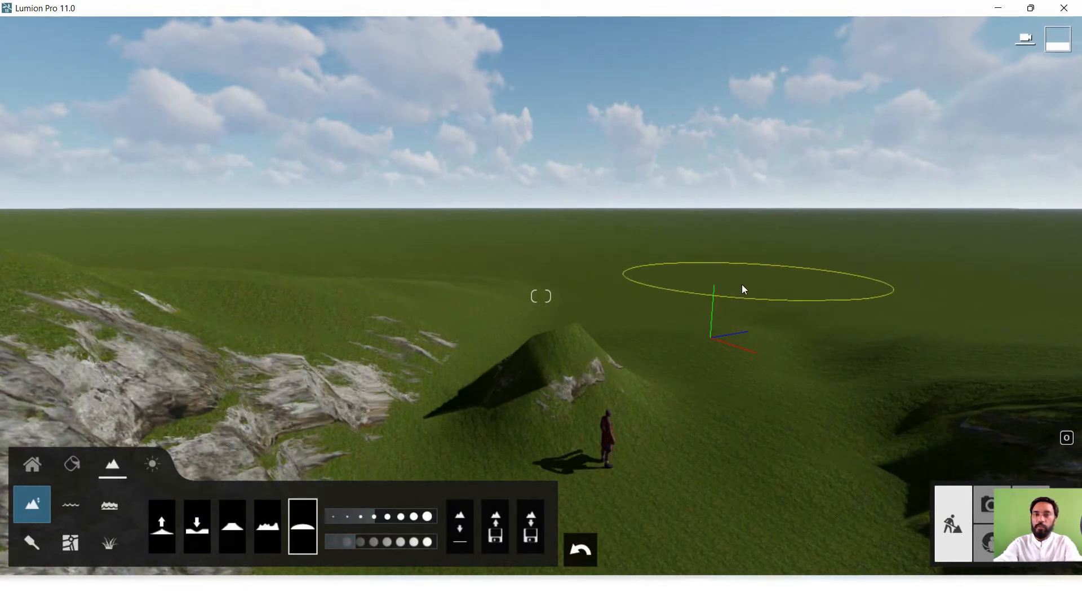
click(168, 516)
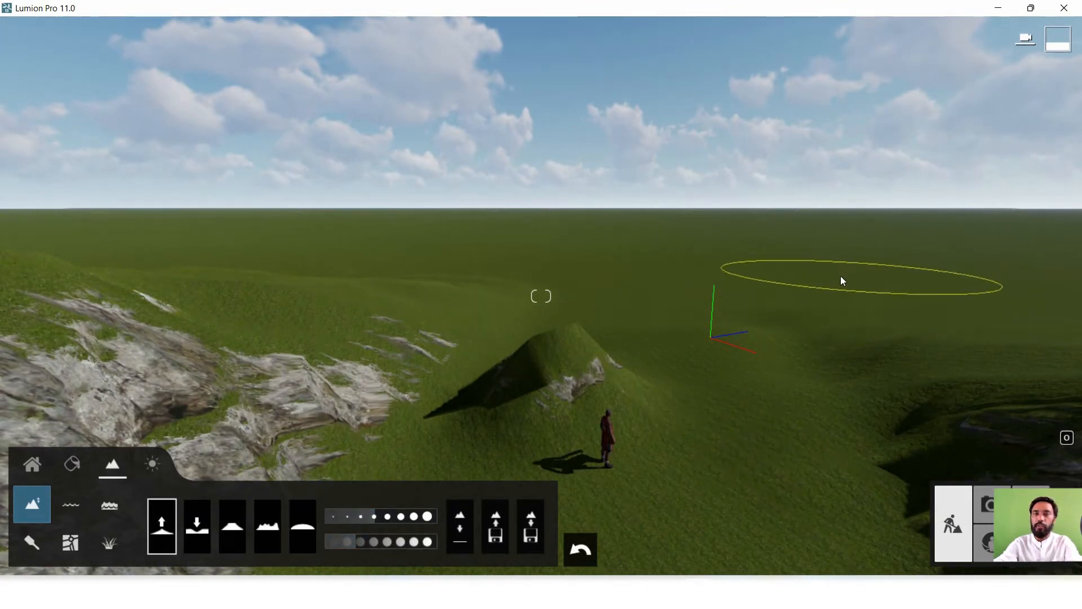
drag(363, 269, 425, 276)
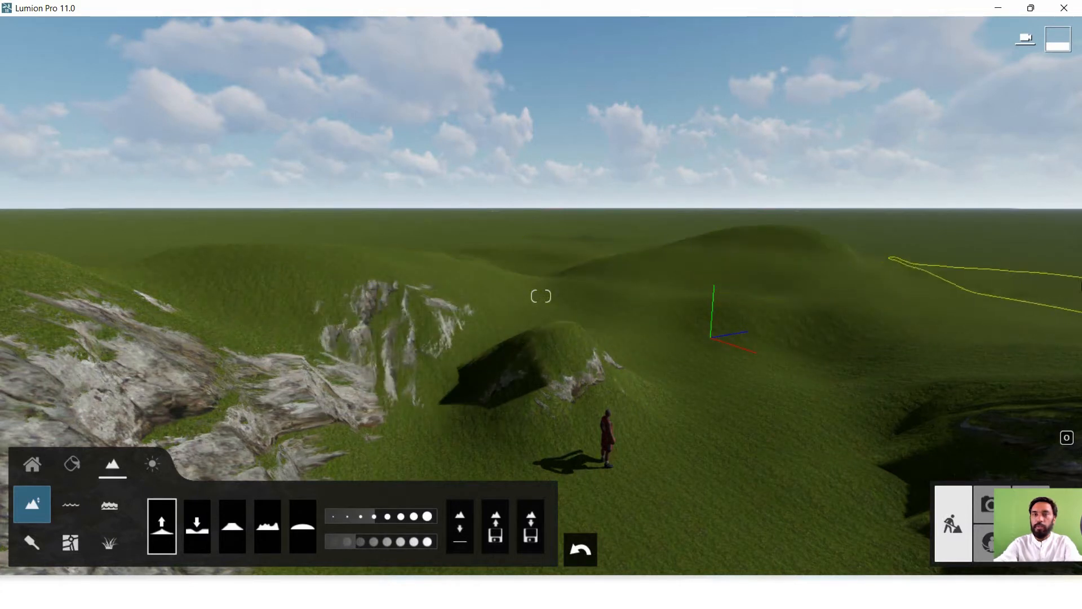
mouse_move(359, 252)
mouse_down()
mouse_move(663, 232)
mouse_move(1016, 276)
mouse_move(996, 293)
mouse_up()
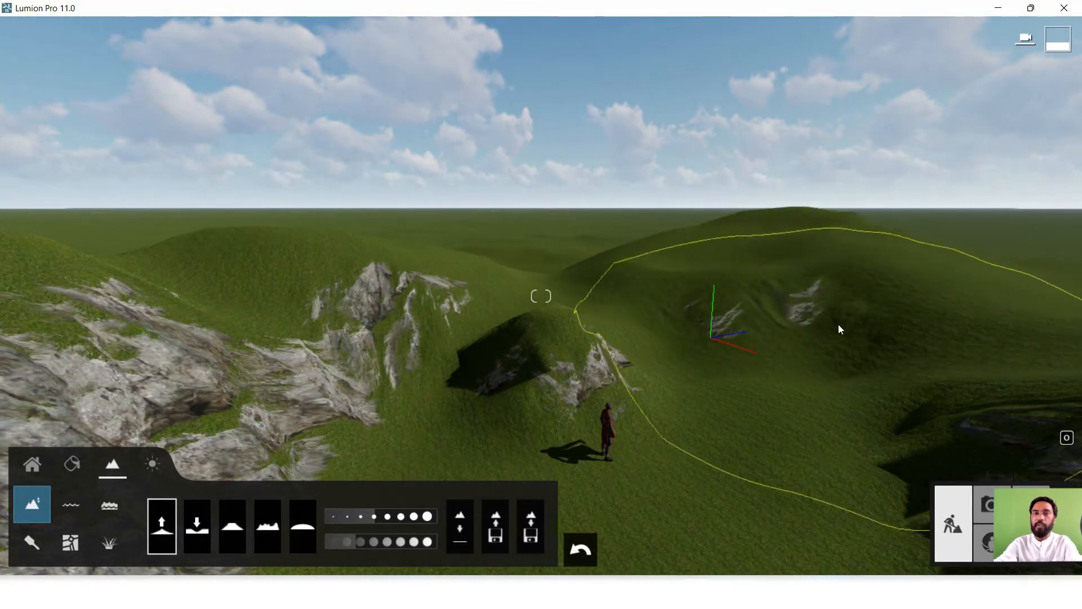
Step: Smooth the small hill beside the basketball player with the Smooth brush at minimum size
mouse_move(838, 323)
right_down()
mouse_move(794, 326)
mouse_move(705, 410)
mouse_move(695, 443)
mouse_move(703, 438)
mouse_move(682, 417)
mouse_move(764, 370)
mouse_move(713, 314)
right_up()
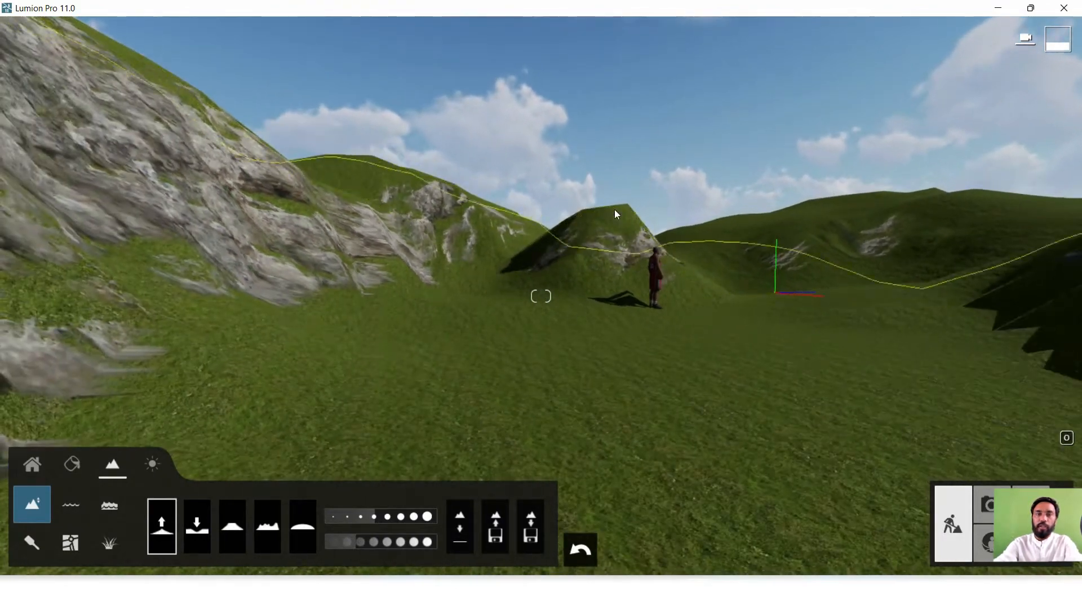
scroll(612, 206, up, 2)
scroll(615, 205, up, 4)
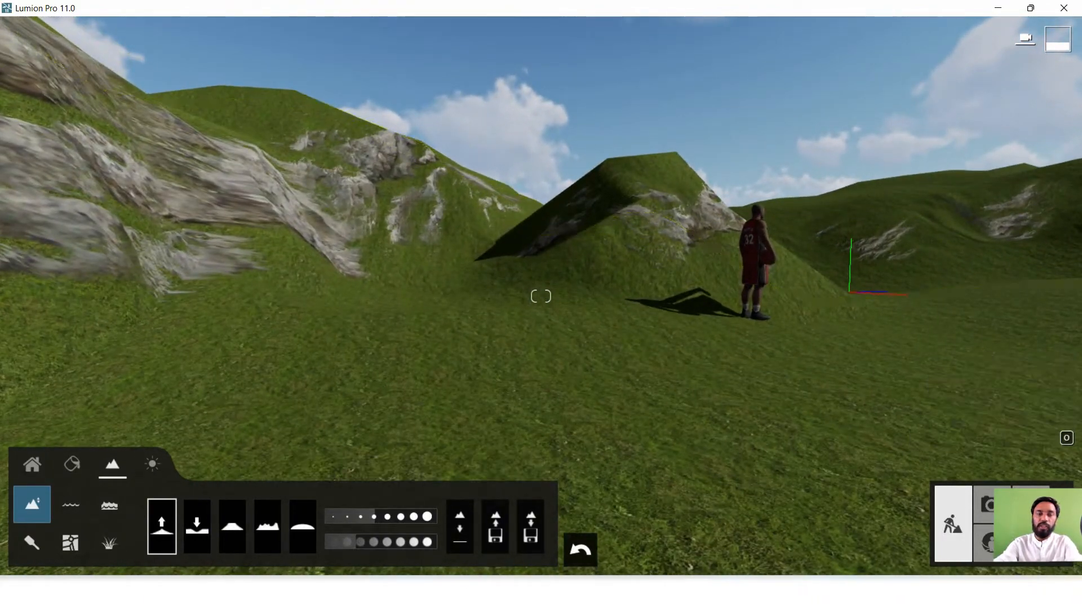
click(302, 526)
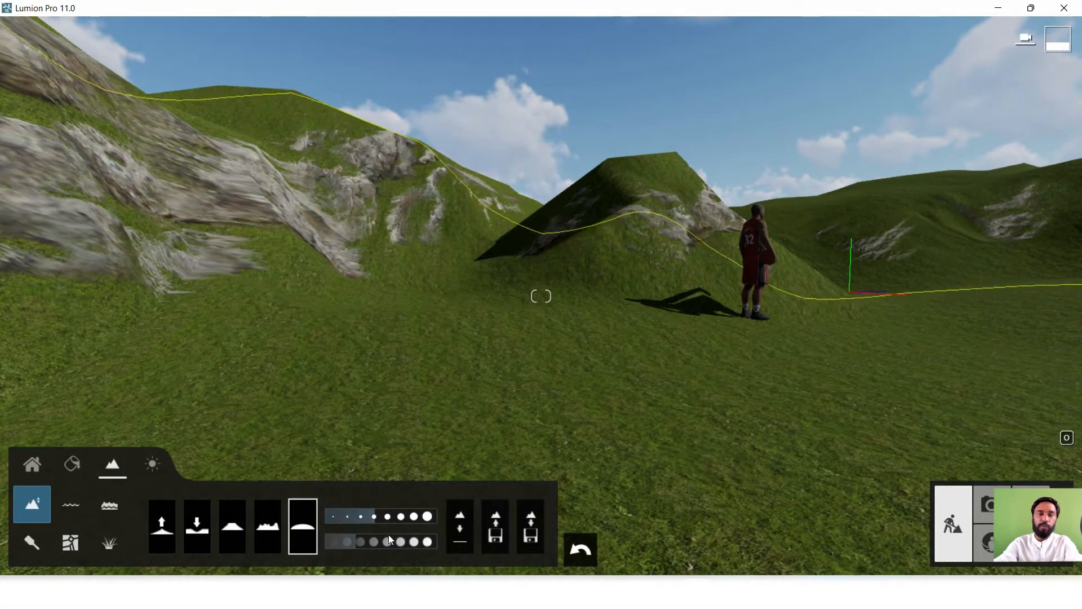
click(334, 516)
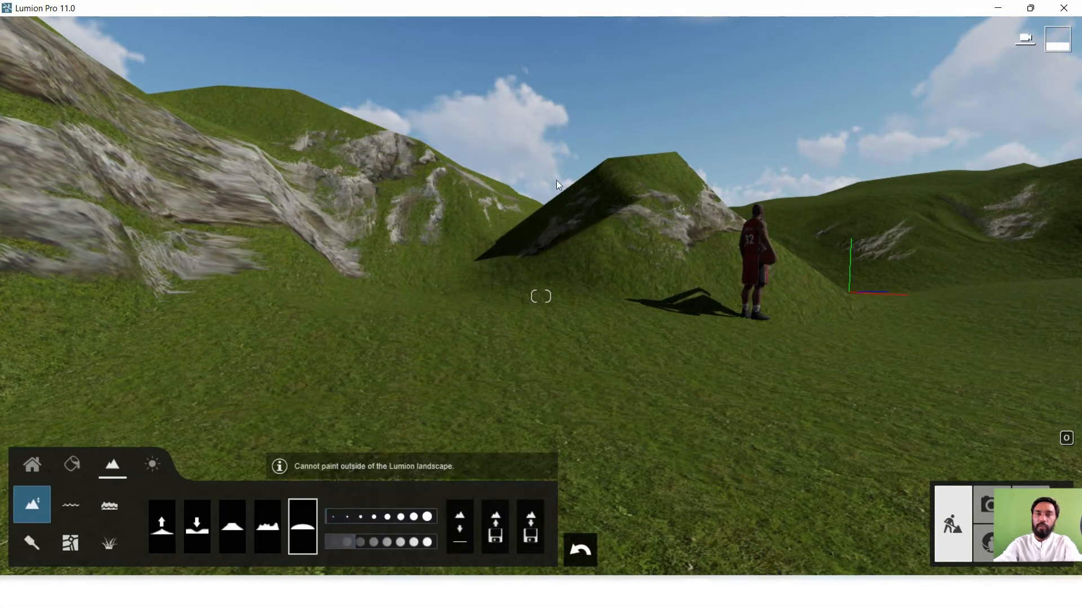
mouse_move(556, 181)
mouse_down()
mouse_move(641, 178)
mouse_move(612, 197)
mouse_up()
Step: Examine the smoothed small hill and the surrounding hills from farther back in the valley
key(s)
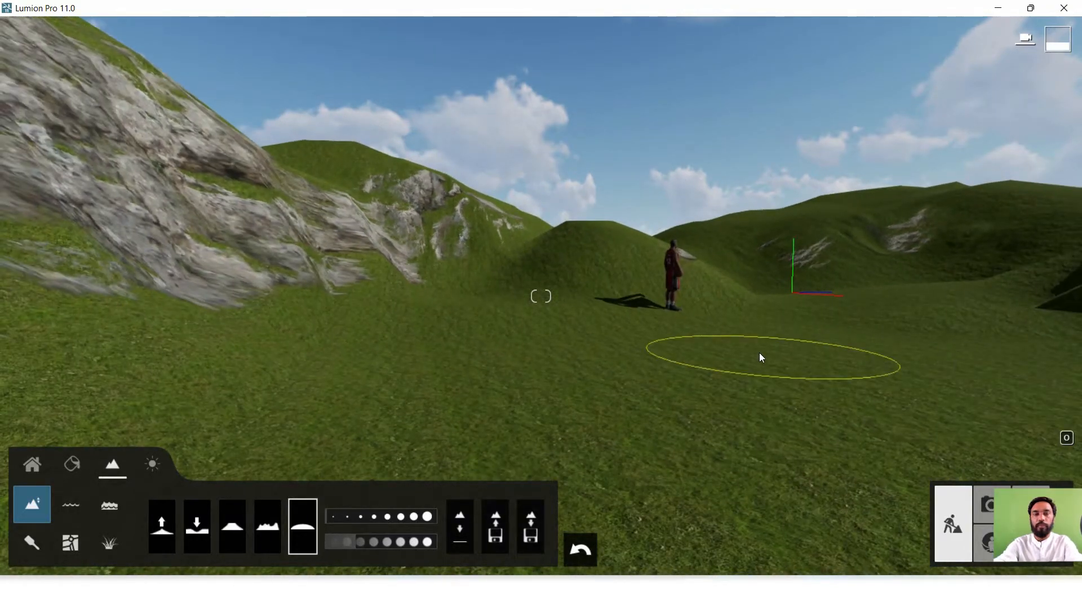
key(e)
key(s)
key(s)
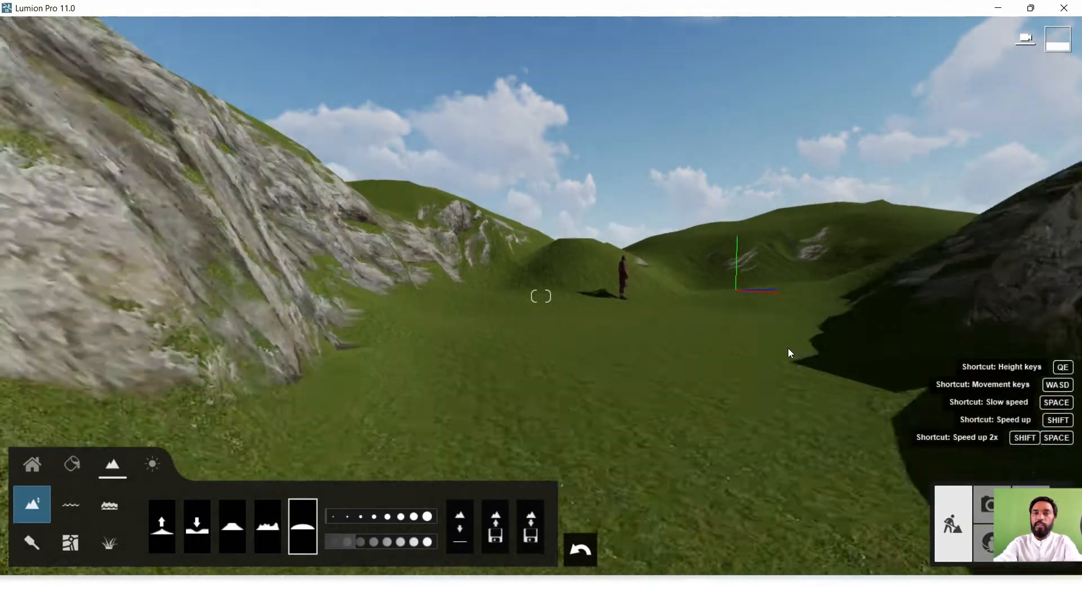
key(w)
key(e)
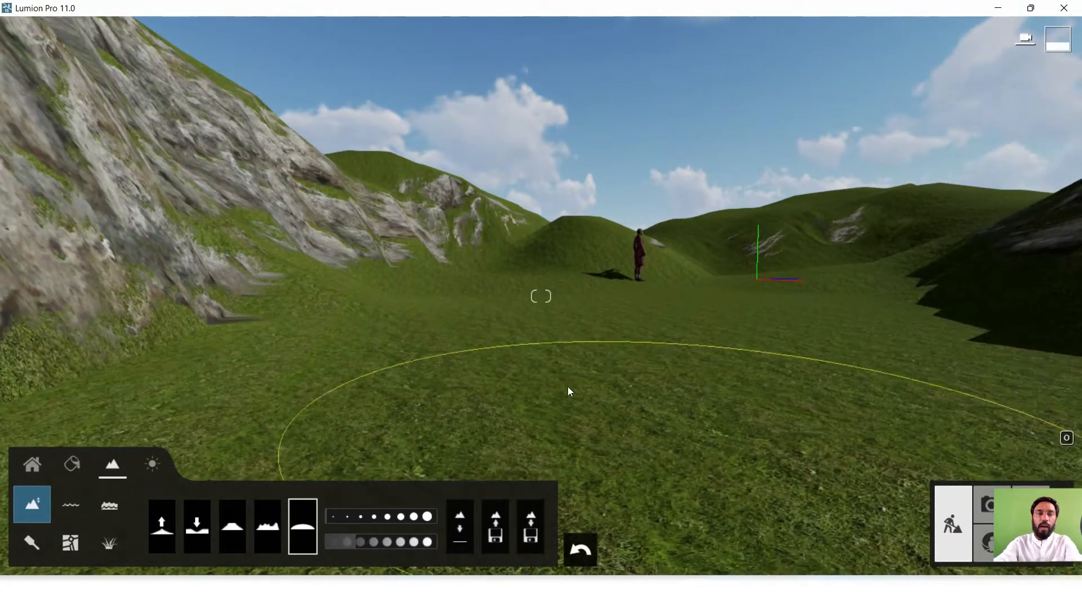
Step: Dig a deep pit in the valley floor in front of the figure with the Lower brush
click(77, 499)
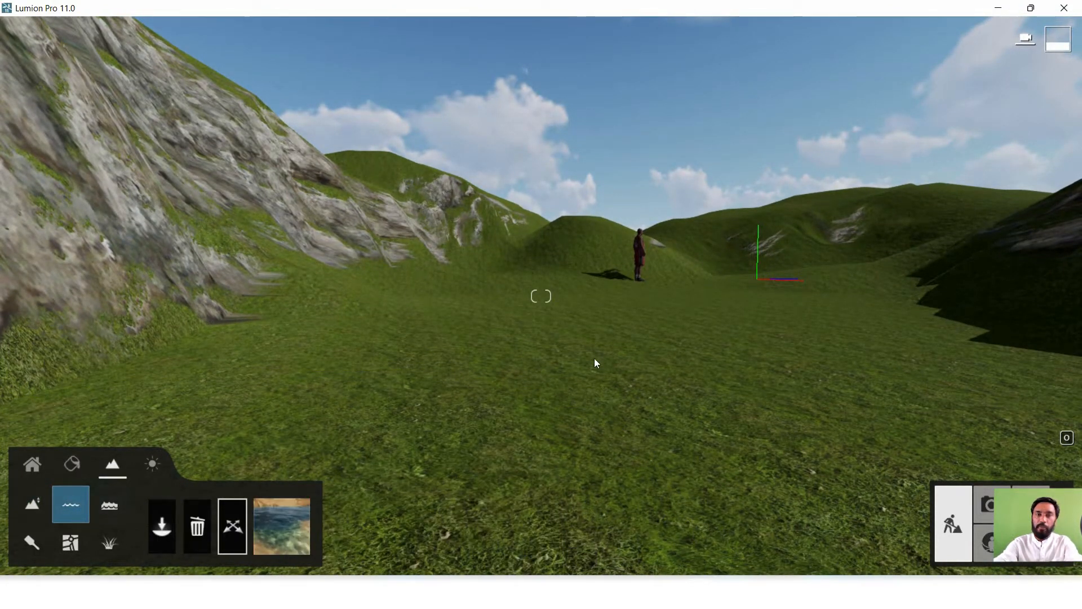
right_drag(634, 307, 638, 375)
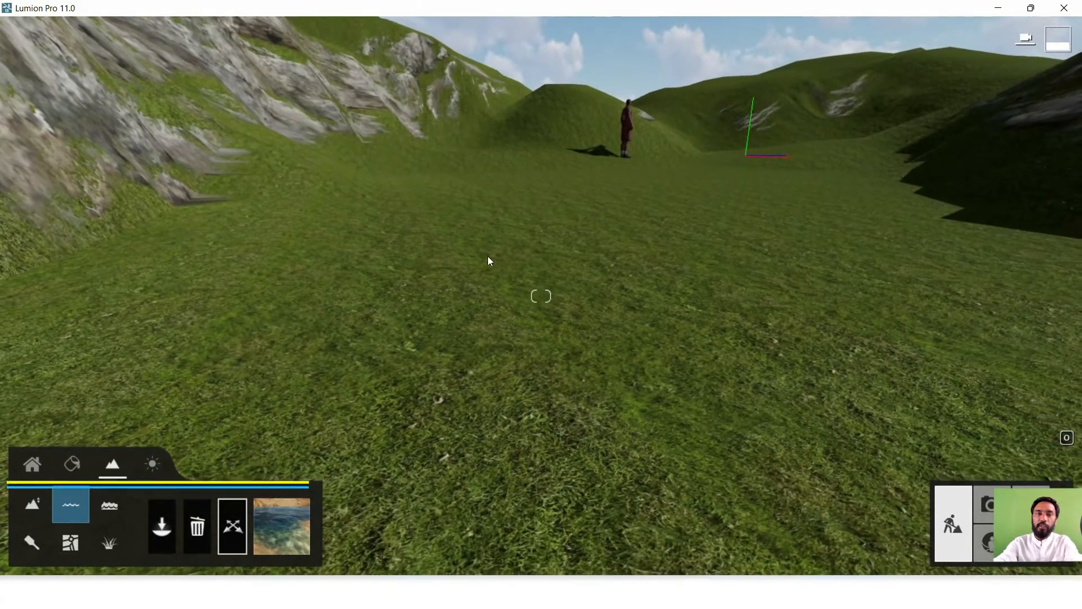
key(s)
key(s)
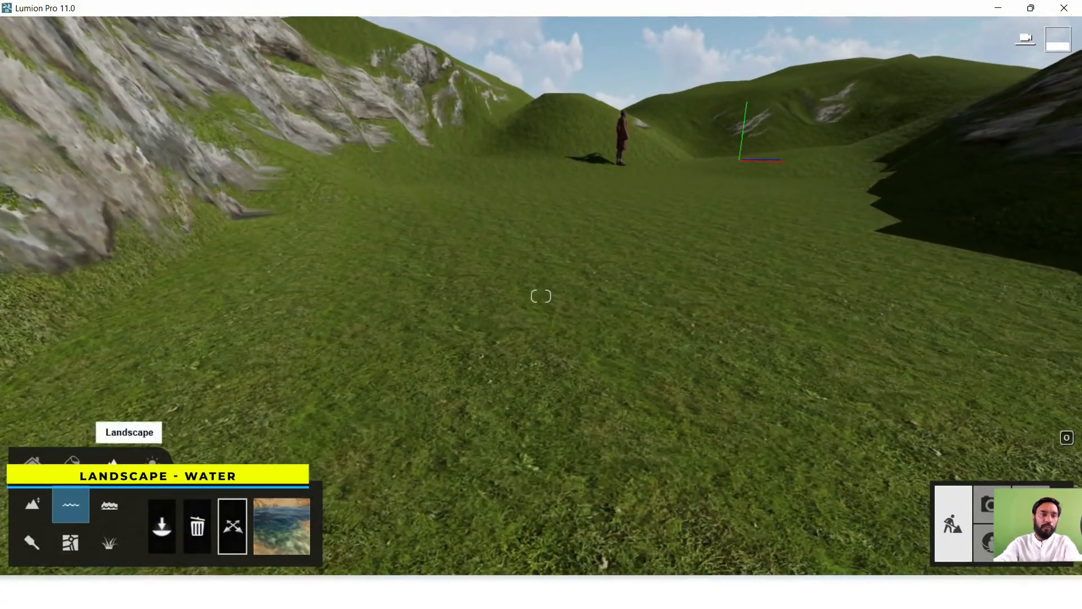
click(32, 504)
click(197, 535)
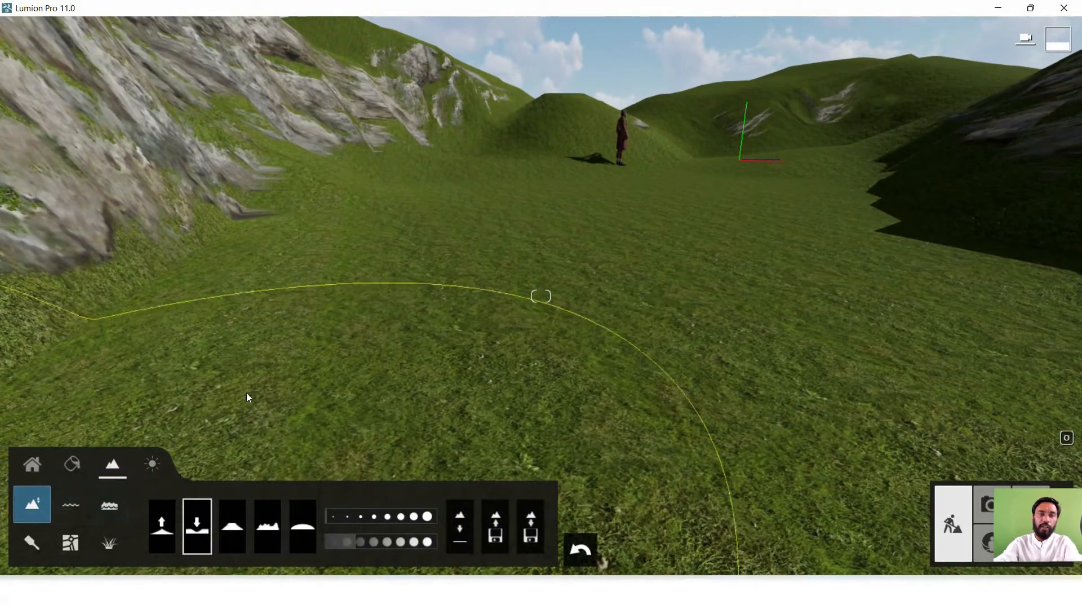
mouse_move(431, 240)
mouse_down()
mouse_move(398, 237)
mouse_move(391, 255)
mouse_move(406, 248)
mouse_up()
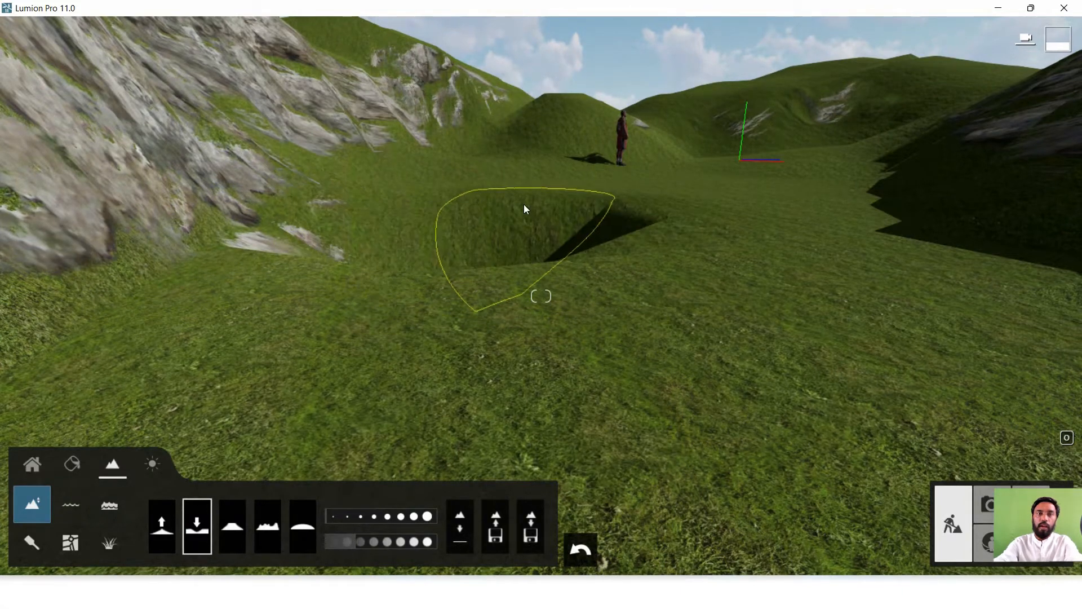
right_drag(524, 204, 523, 248)
key(w)
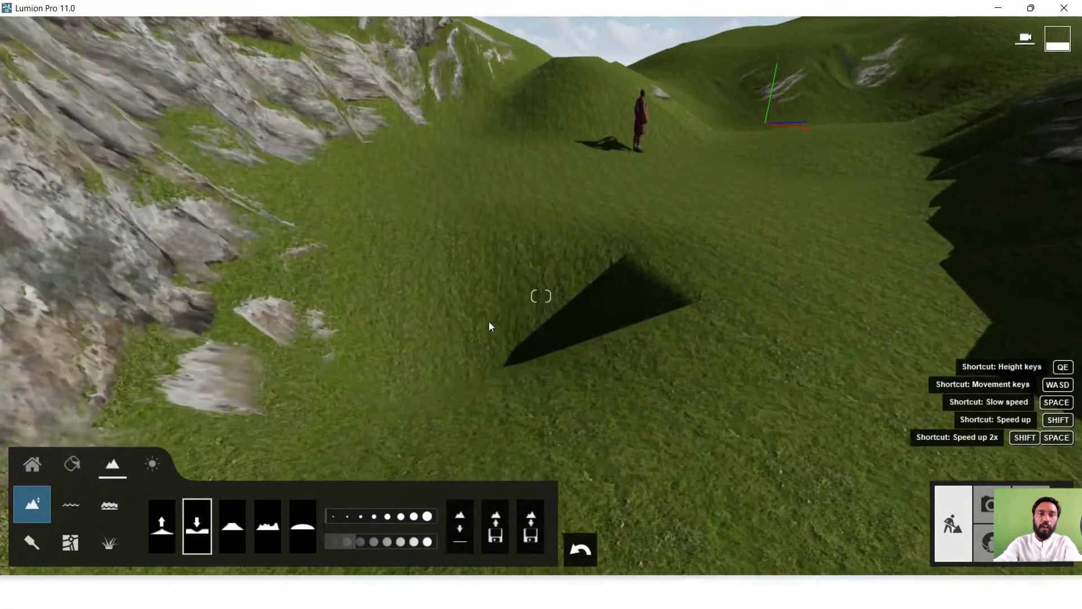
Step: Place a water body in the pit and raise its surface slightly to form a pond
click(66, 504)
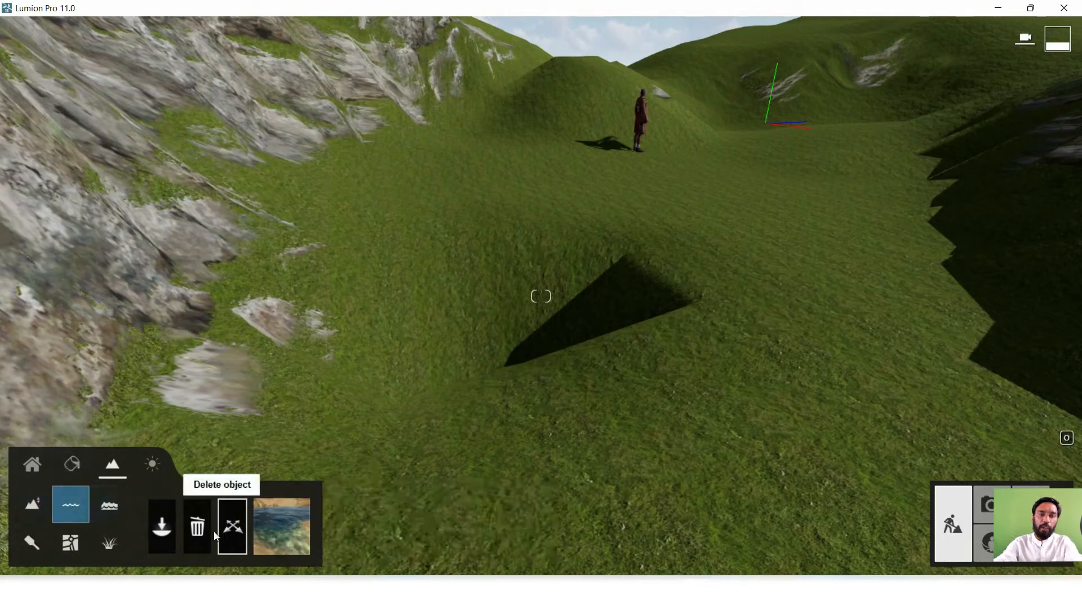
click(161, 526)
click(448, 355)
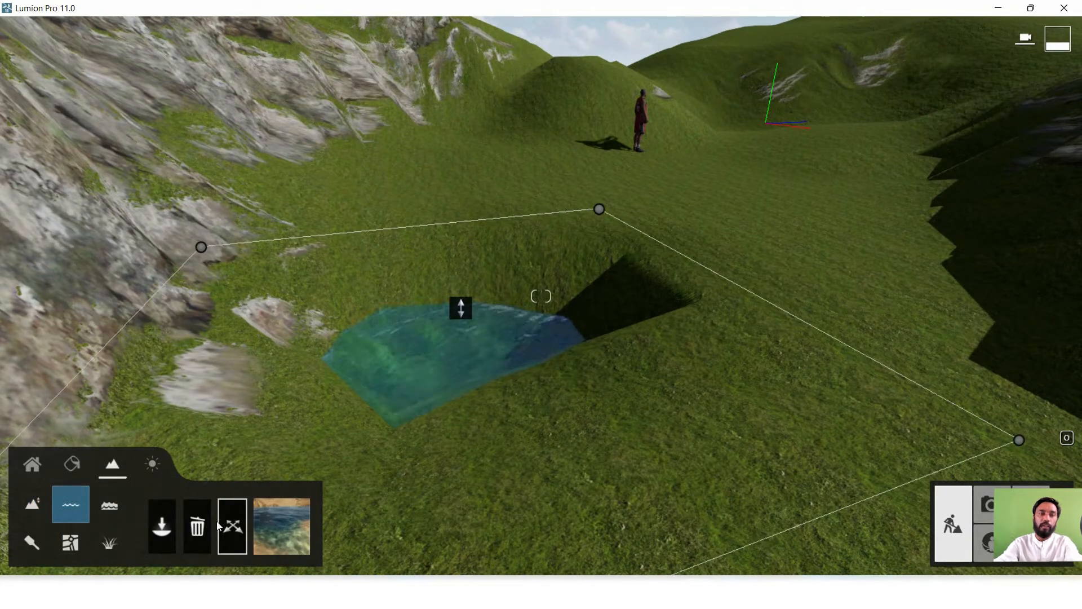
mouse_move(461, 306)
mouse_down()
mouse_move(462, 282)
mouse_move(470, 298)
mouse_up()
Step: Try the turquoise water type on the pond and return to the darker blue type, checking the surface up close
click(297, 506)
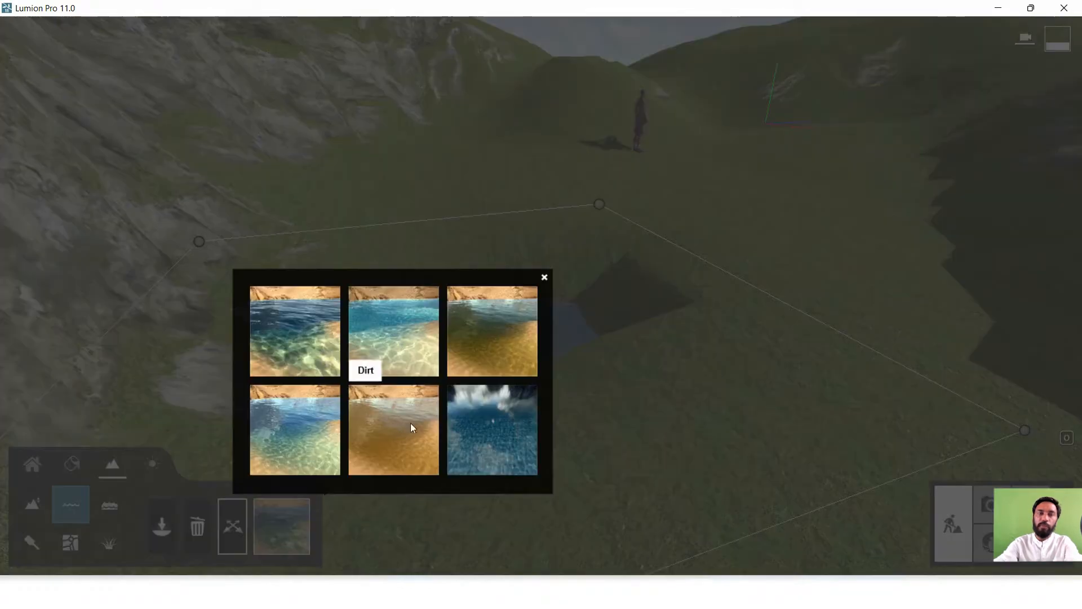
click(398, 347)
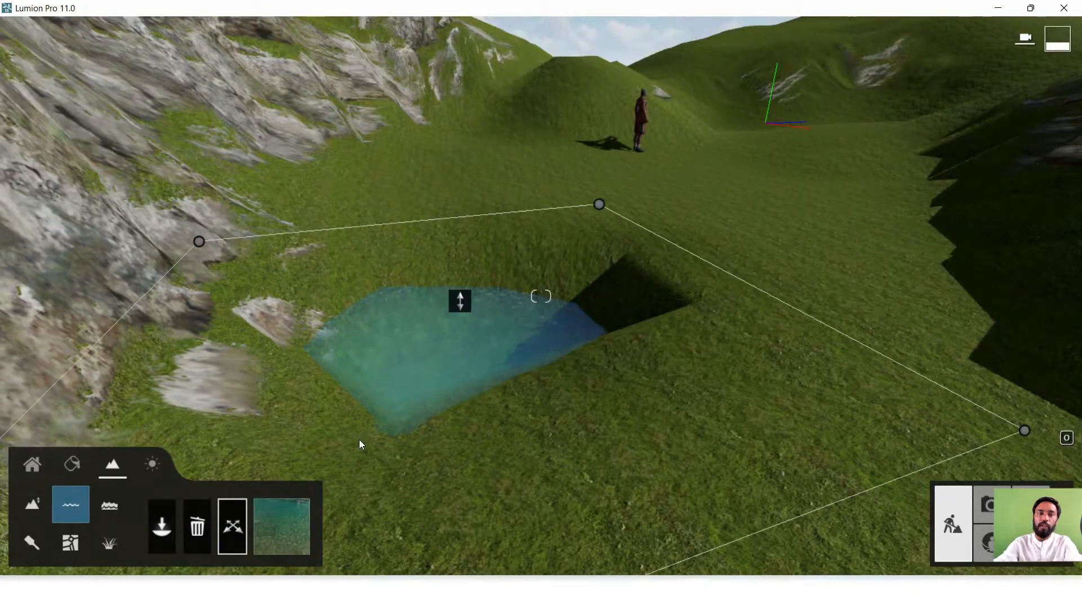
click(286, 516)
click(293, 327)
key(w)
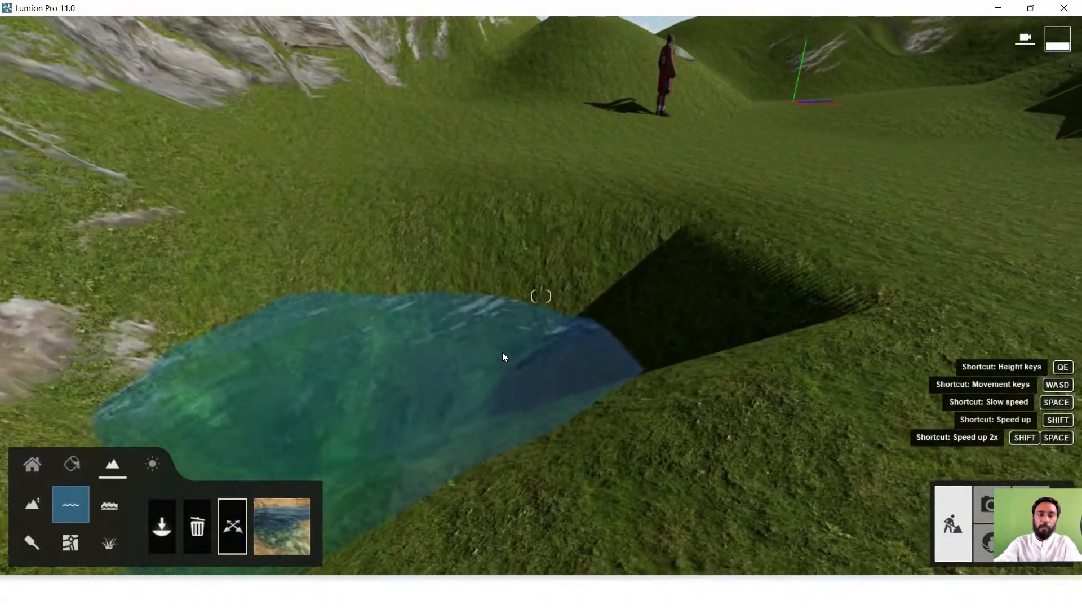
key(e)
scroll(446, 264, down, 4)
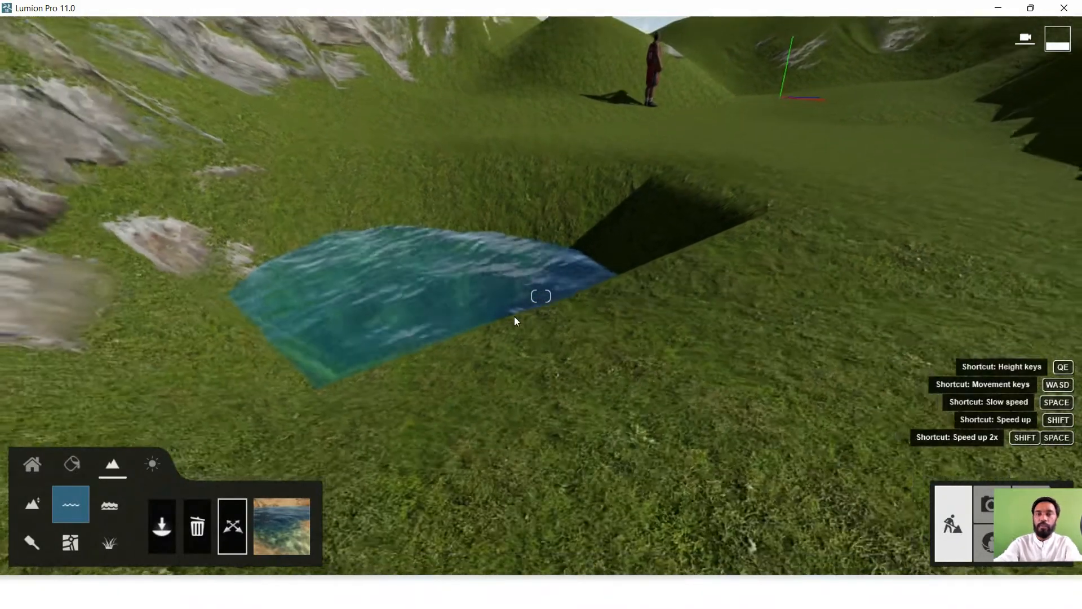
scroll(591, 307, down, 3)
scroll(611, 305, up, 2)
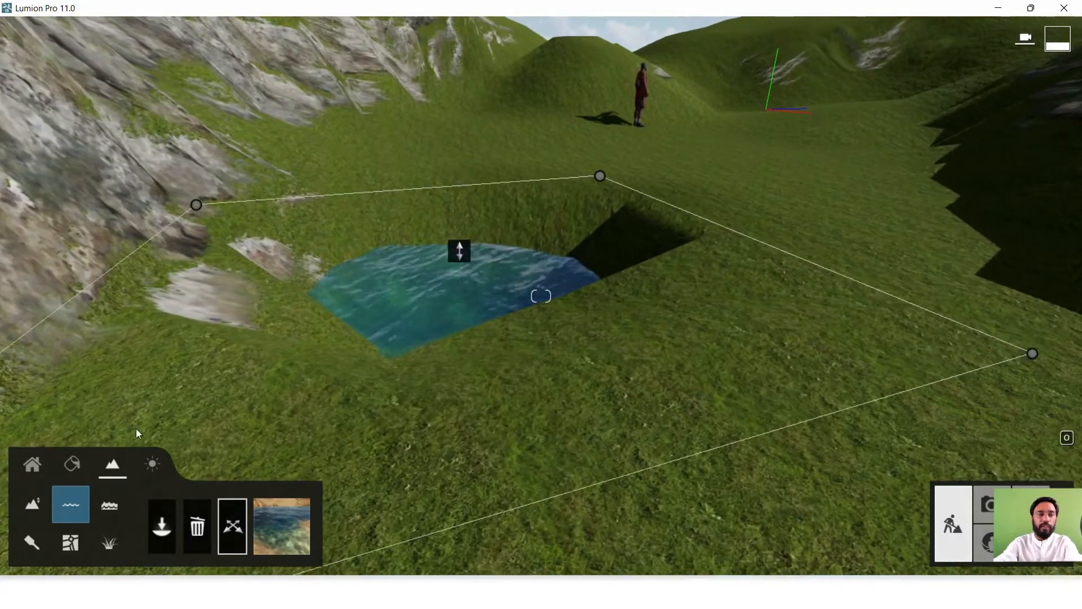
Step: Turn on the ocean, raise its wave intensity slightly and lower its turbidity
click(113, 505)
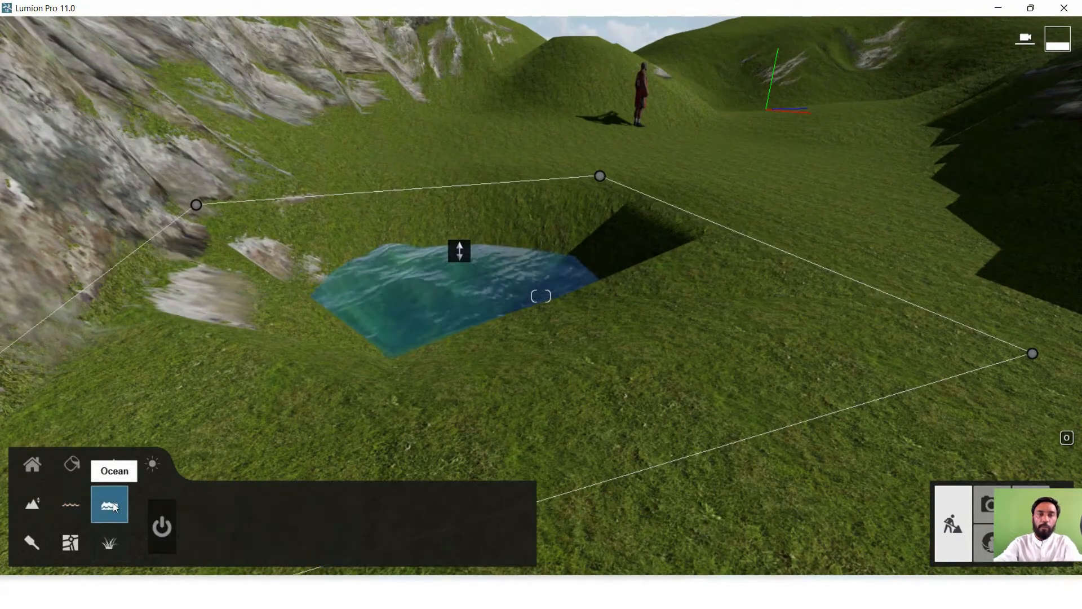
click(169, 523)
scroll(693, 265, down, 8)
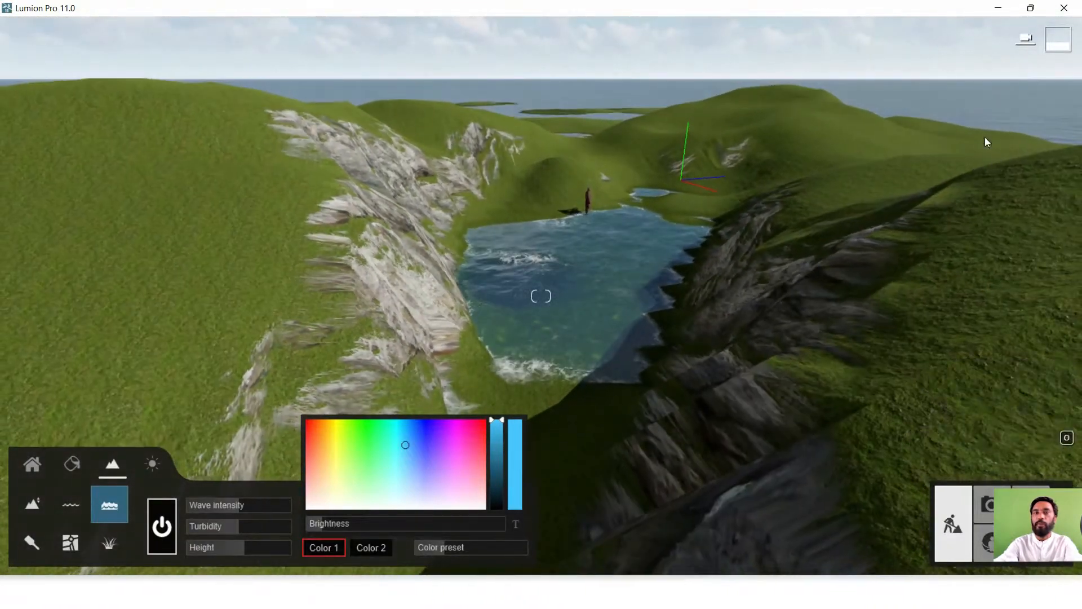
scroll(559, 325, up, 3)
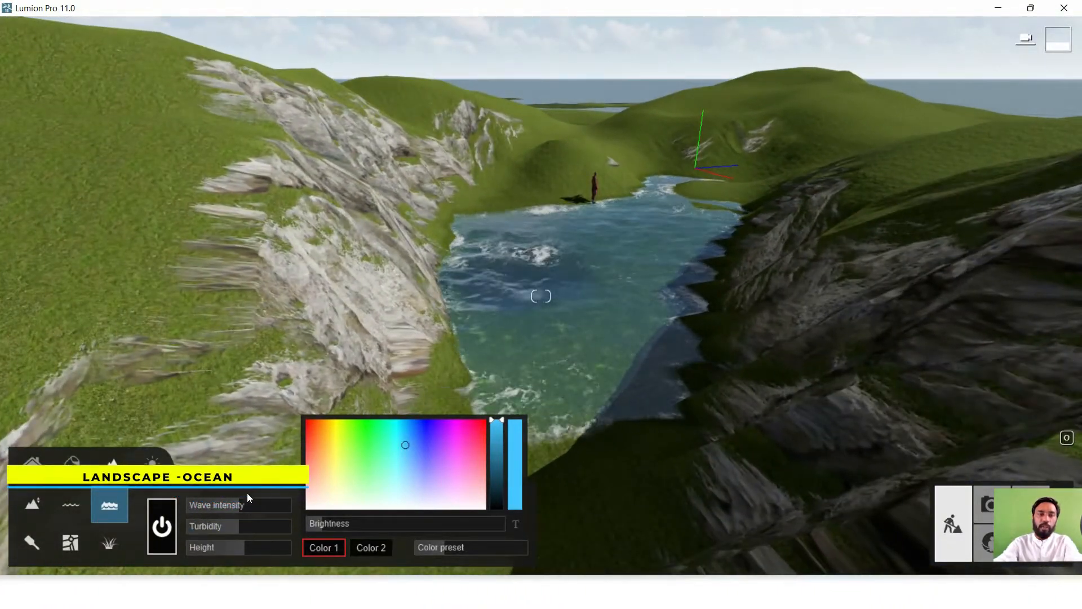
mouse_move(248, 504)
mouse_down()
mouse_move(265, 505)
mouse_move(200, 498)
mouse_move(252, 503)
mouse_up()
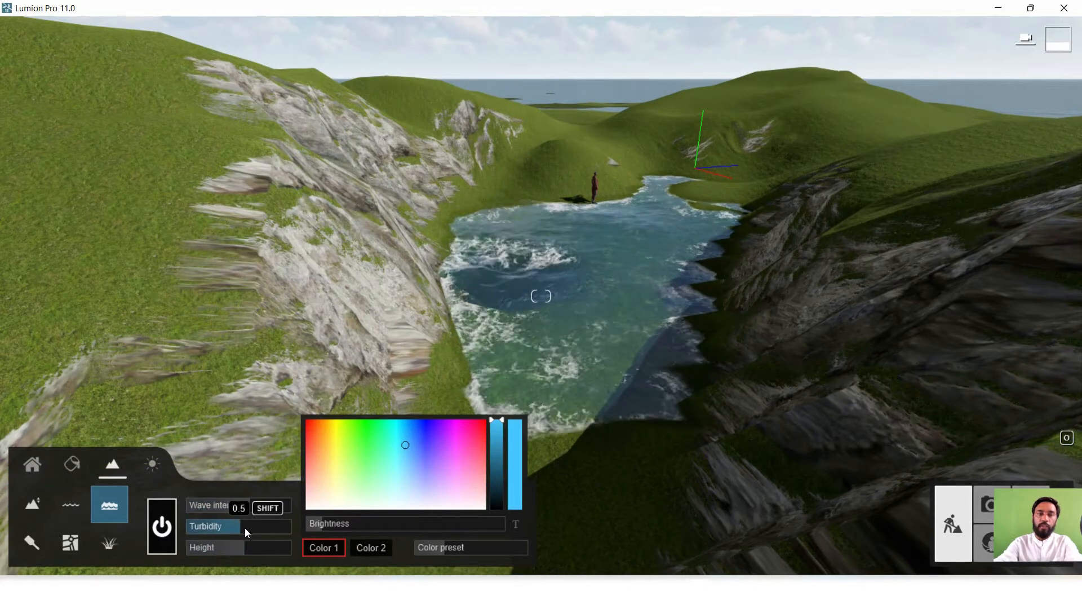
drag(236, 542, 246, 554)
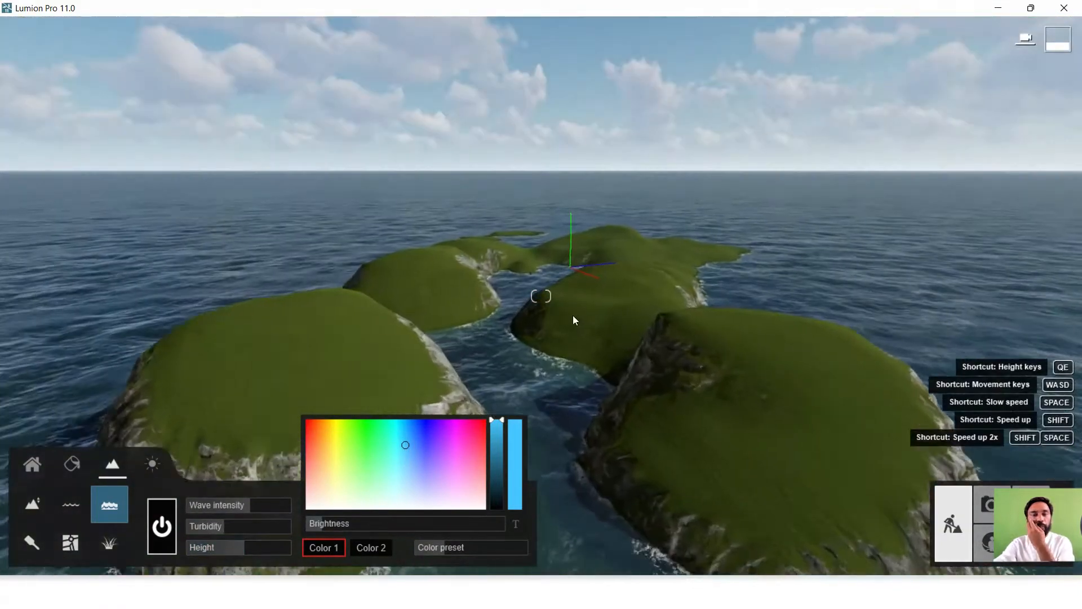
Step: Examine the flooded valley from far and near, and turn the ocean off
scroll(558, 303, up, 12)
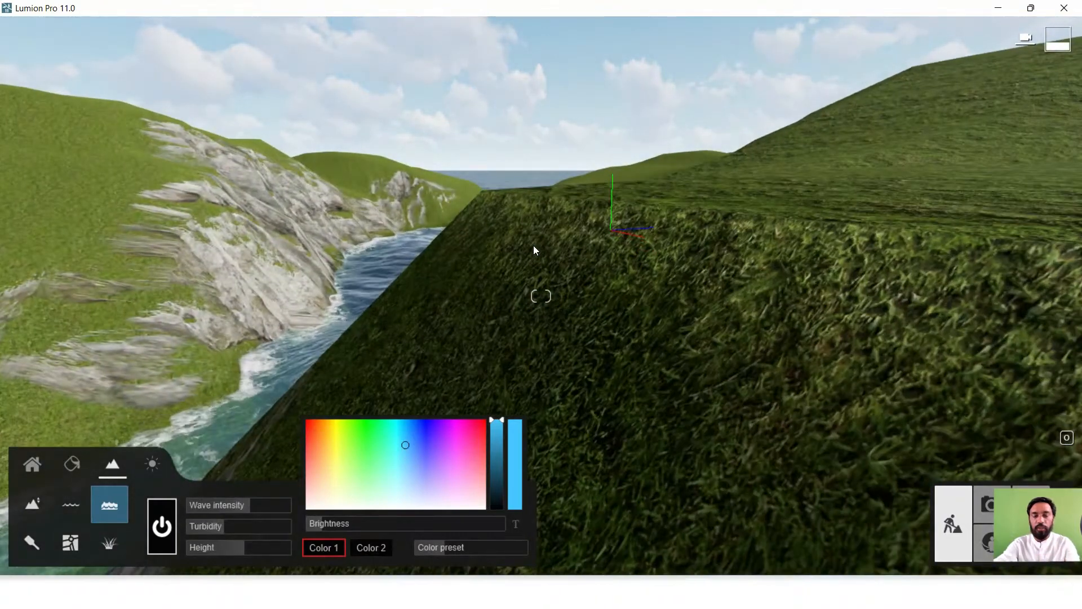
scroll(534, 245, down, 10)
scroll(575, 264, up, 8)
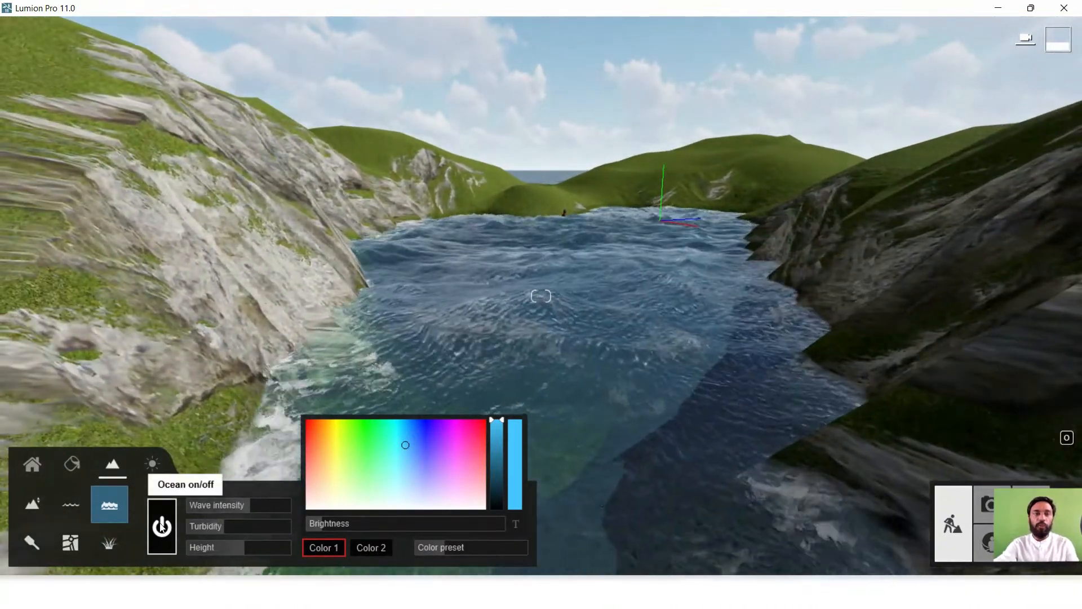
click(161, 523)
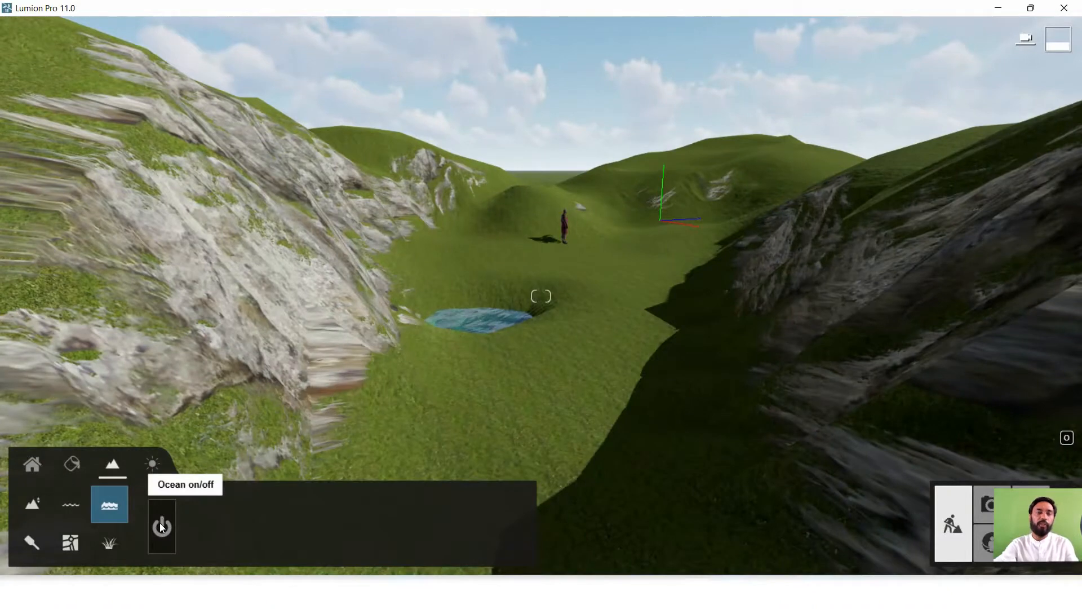
Step: In landscape painting, try the tan sand and the patchy mossy texture as the base ground texture
click(32, 542)
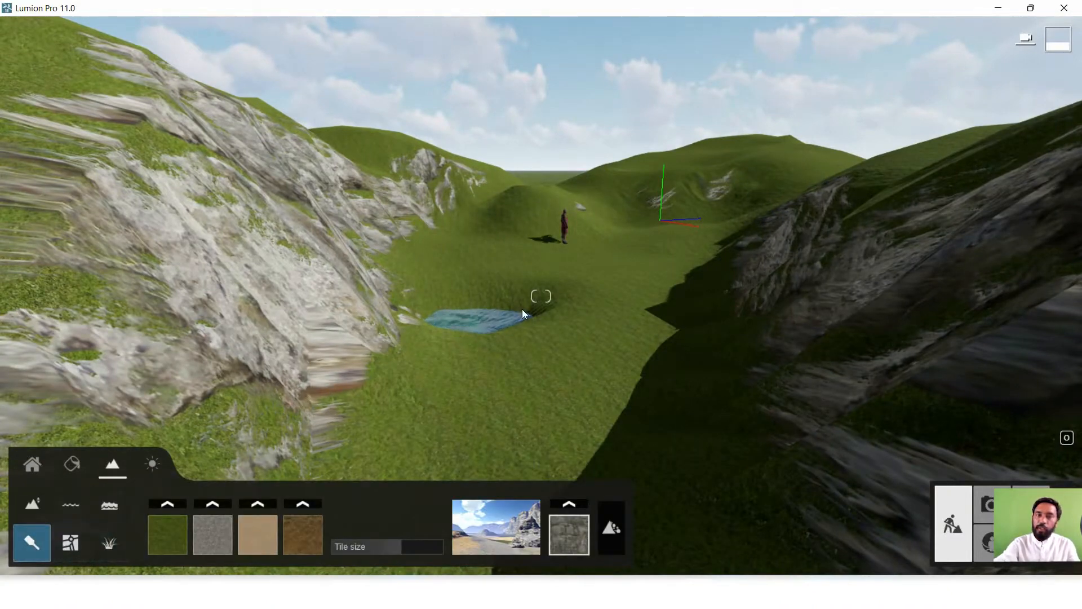
scroll(552, 307, up, 5)
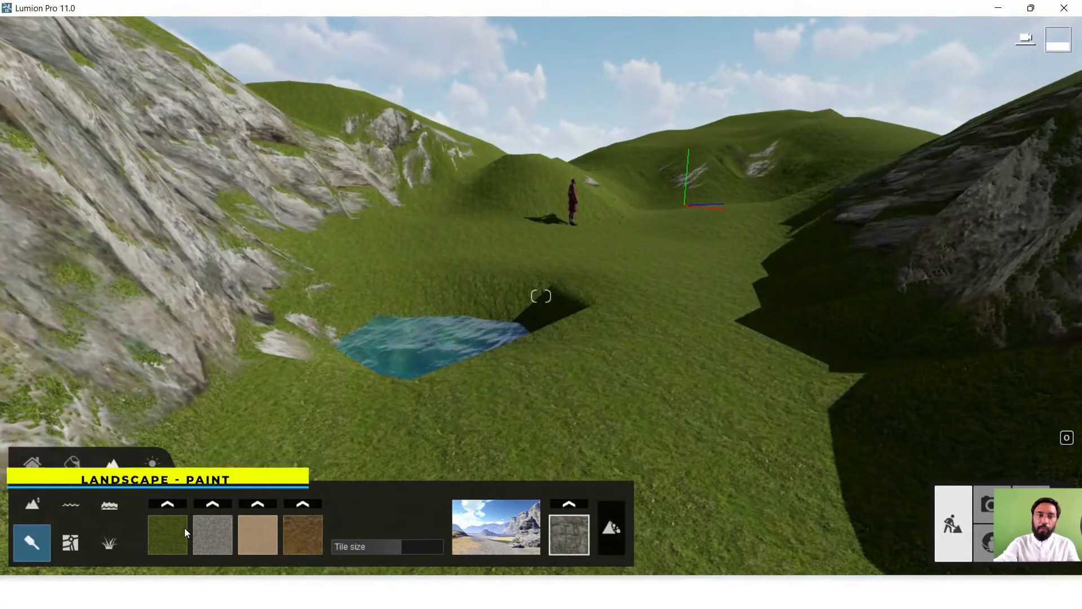
click(168, 527)
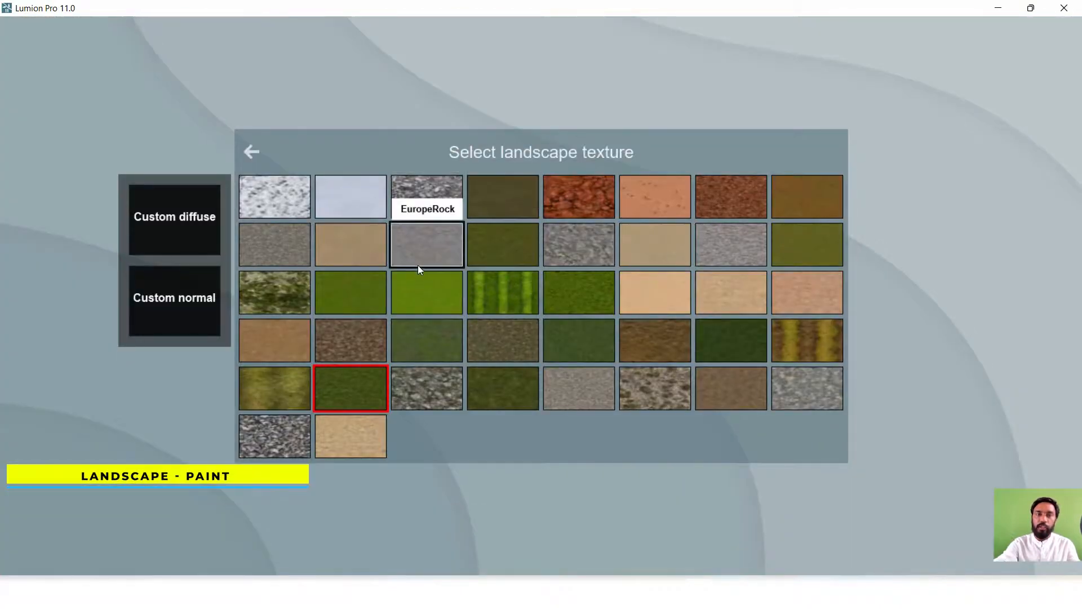
click(354, 241)
right_drag(681, 332, 692, 269)
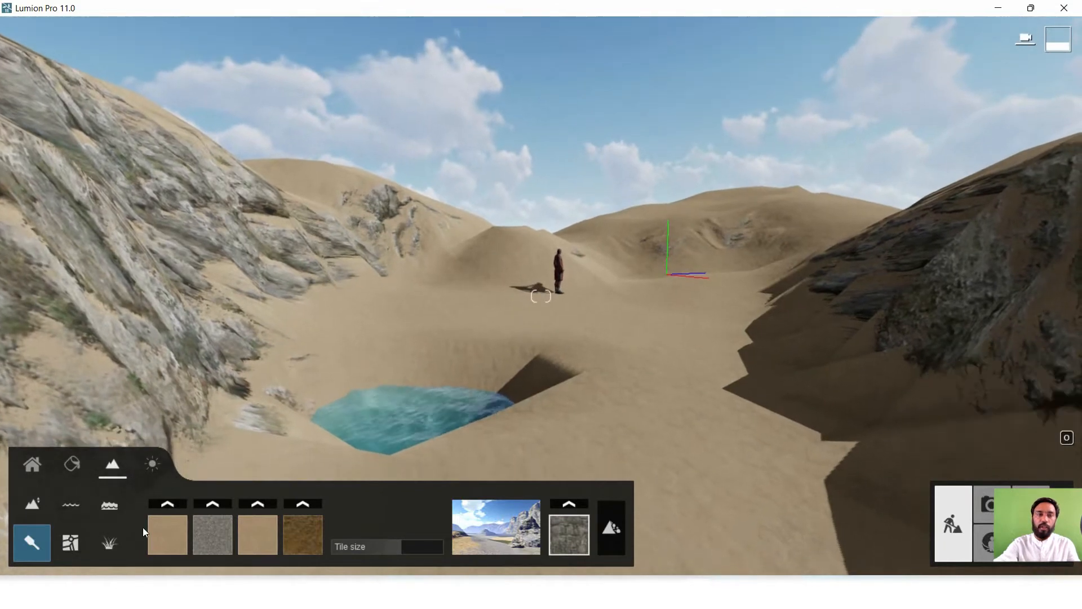
click(170, 516)
click(286, 290)
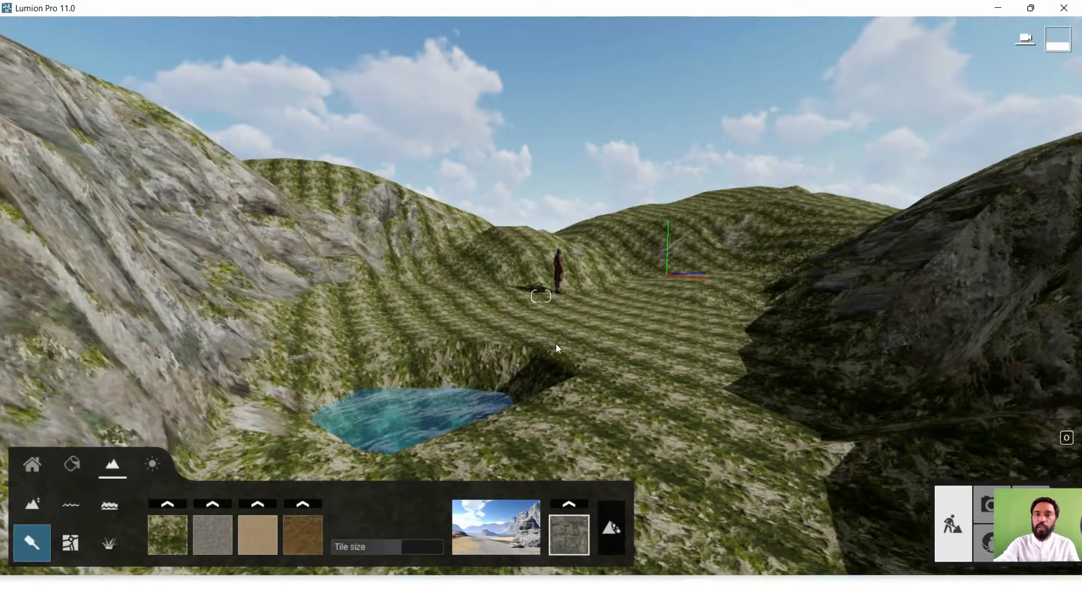
Step: Reduce the rock texture's tile size slightly and enlarge the tile size of the mossy base texture
mouse_move(392, 543)
mouse_move(392, 543)
mouse_down()
mouse_move(408, 545)
mouse_move(395, 549)
mouse_up()
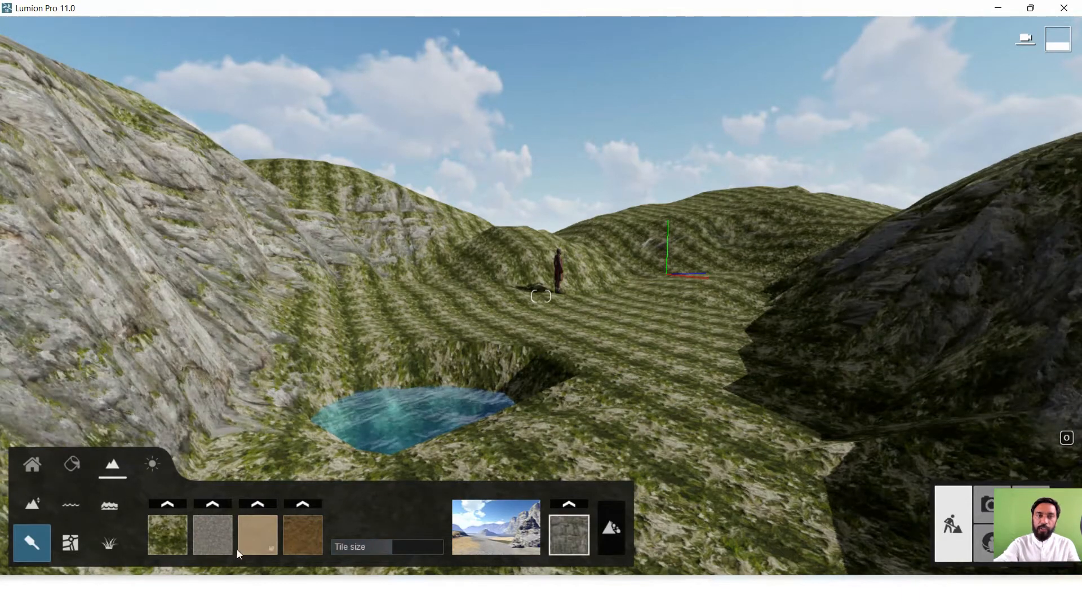
click(177, 537)
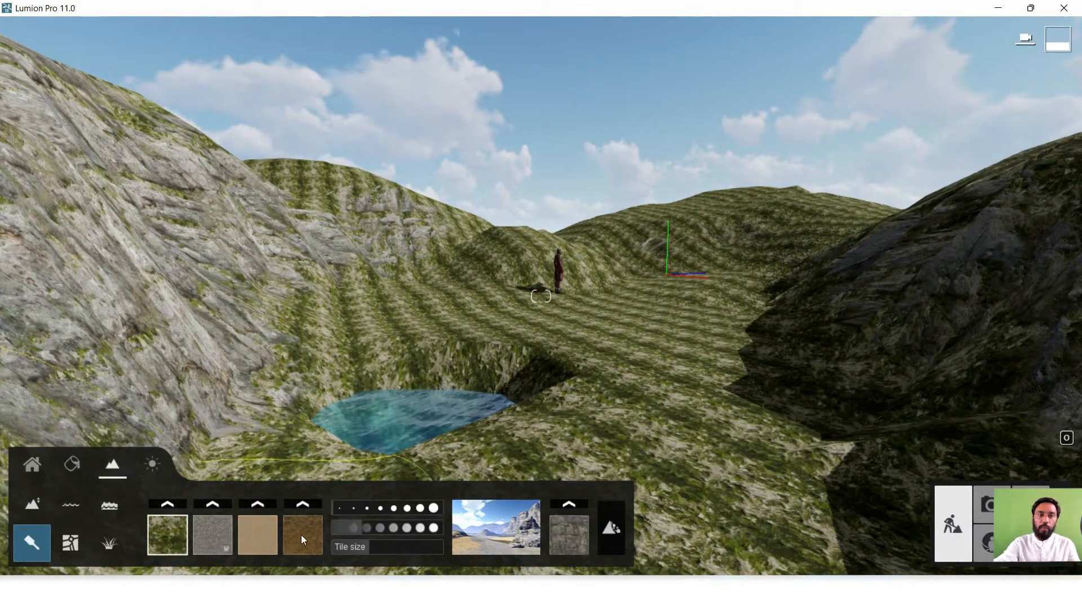
mouse_move(369, 545)
mouse_down()
mouse_move(401, 551)
mouse_move(377, 562)
mouse_move(390, 563)
mouse_up()
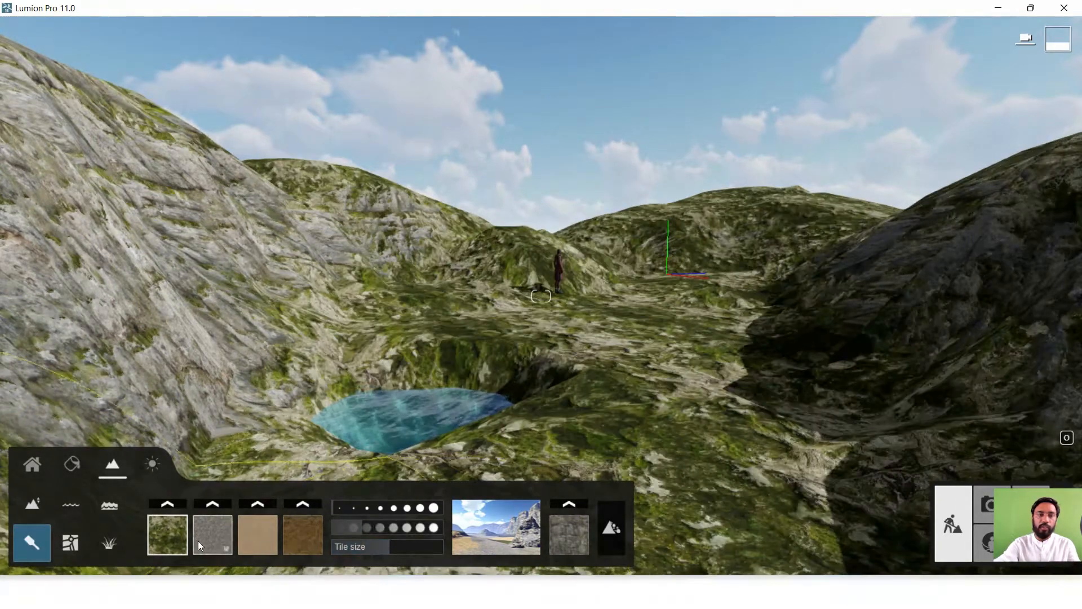
Step: Try the striped grass as the base ground texture and replace it with the light rippled sand, checking the valley around the figure
click(167, 503)
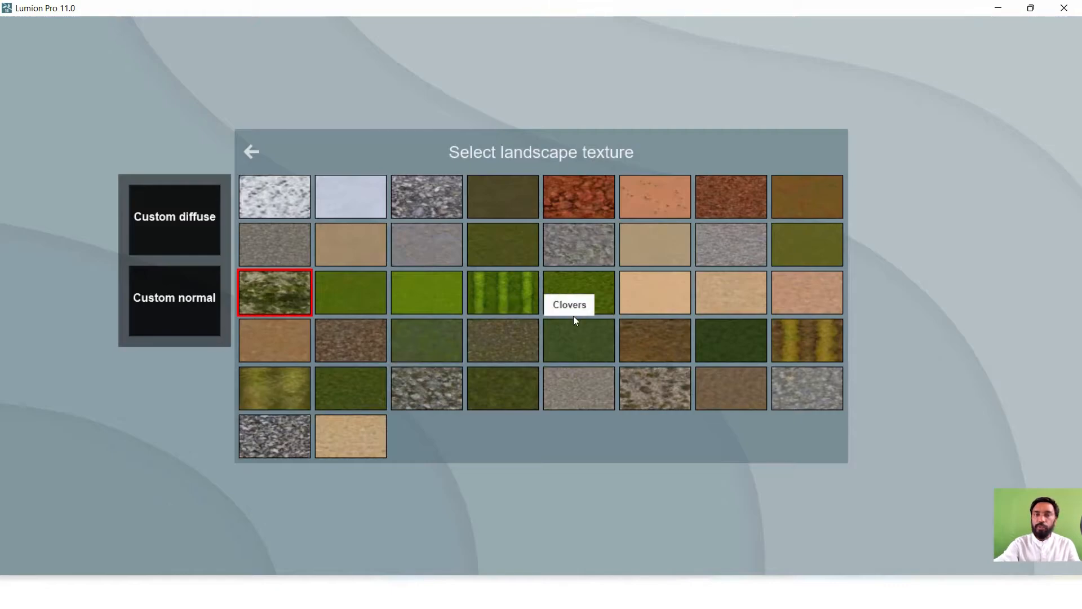
click(516, 301)
click(168, 505)
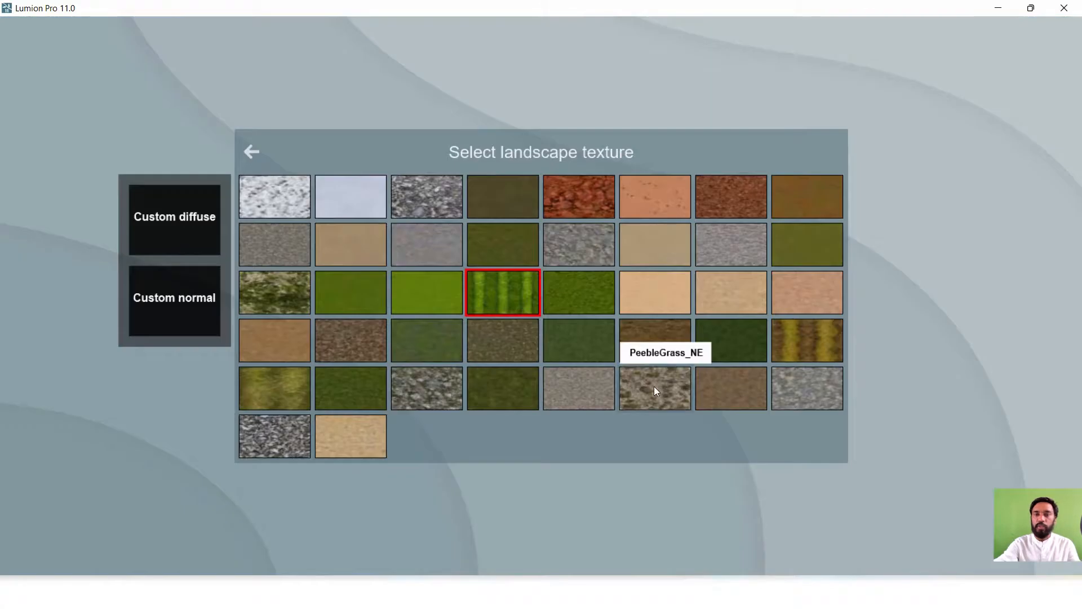
click(658, 307)
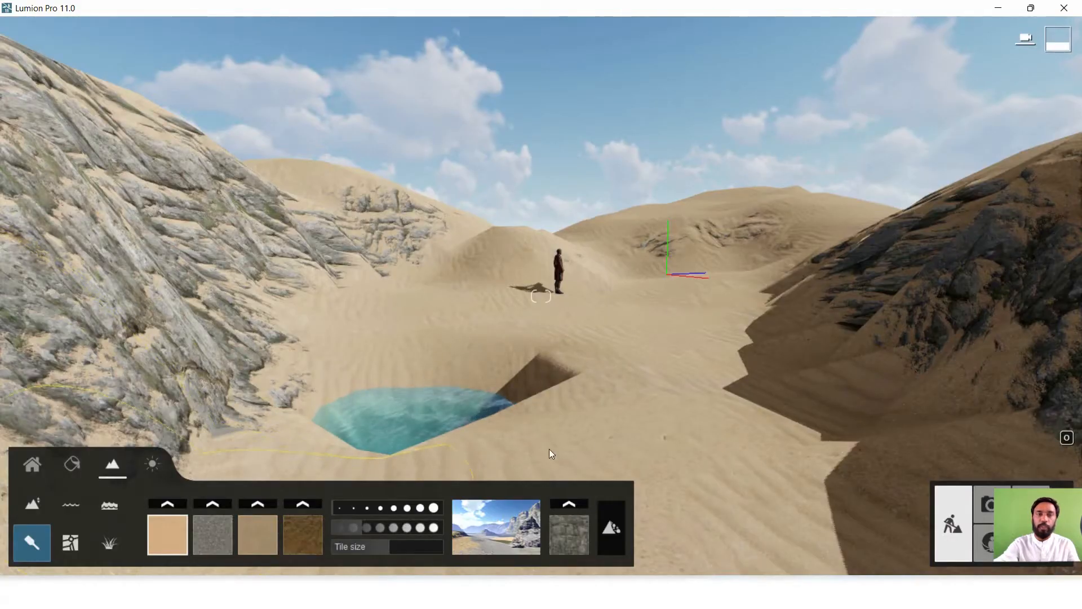
right_drag(551, 452, 588, 434)
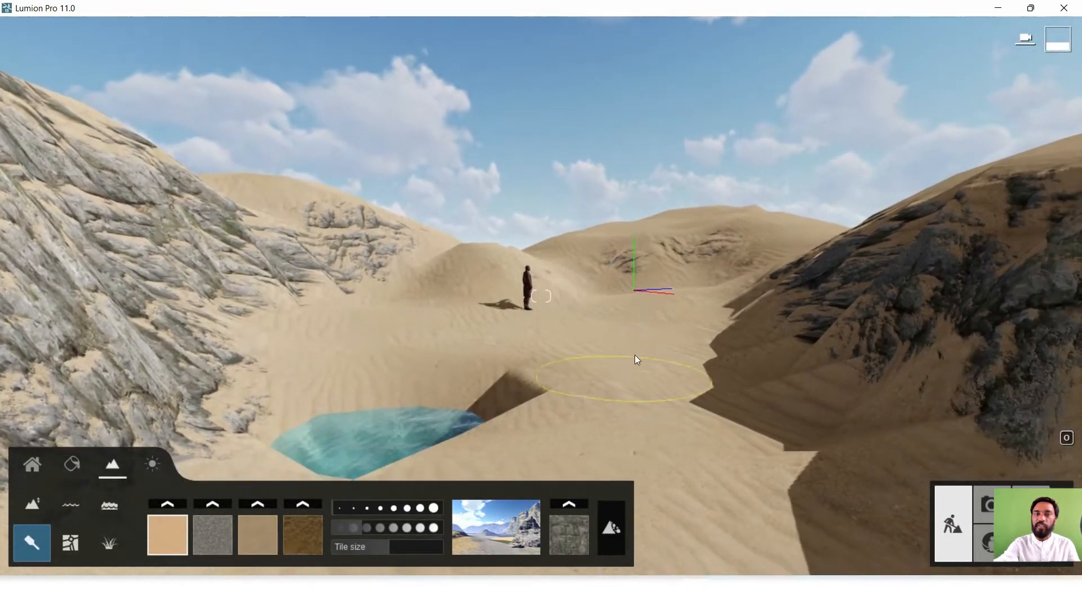
scroll(684, 359, up, 5)
key(d)
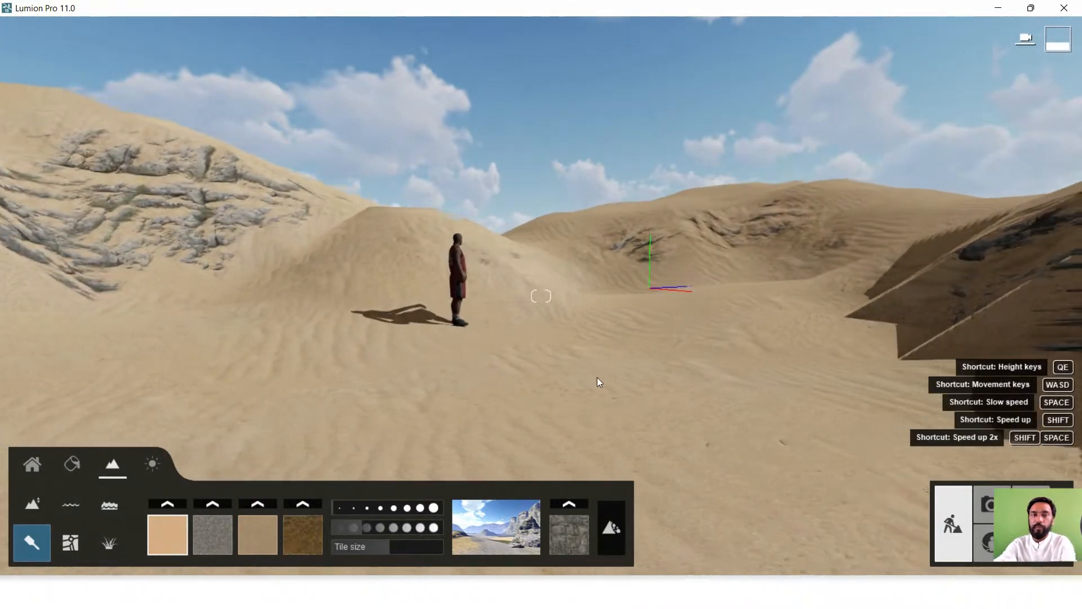
key(w)
key(e)
key(s)
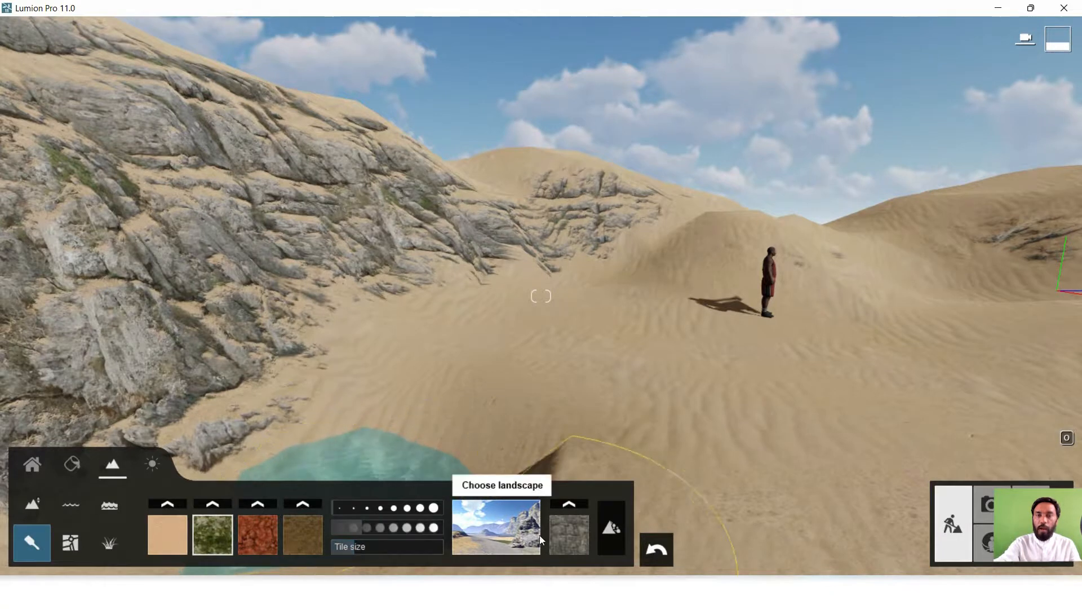
Step: Try the landscape preset with green grass and pale rocks and check it on the valley around the figure
click(507, 519)
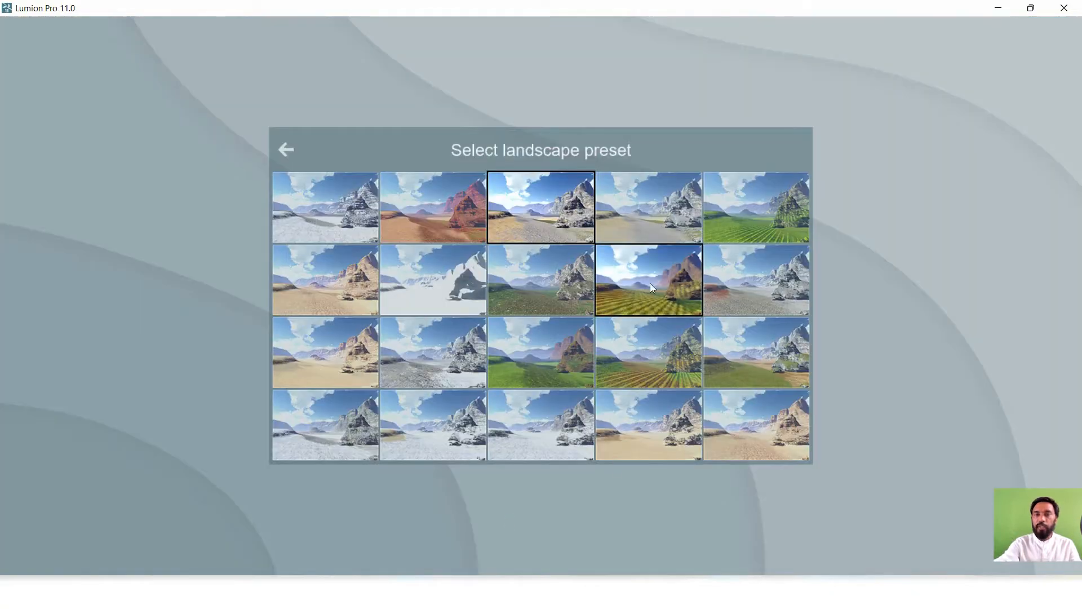
click(557, 276)
key(q)
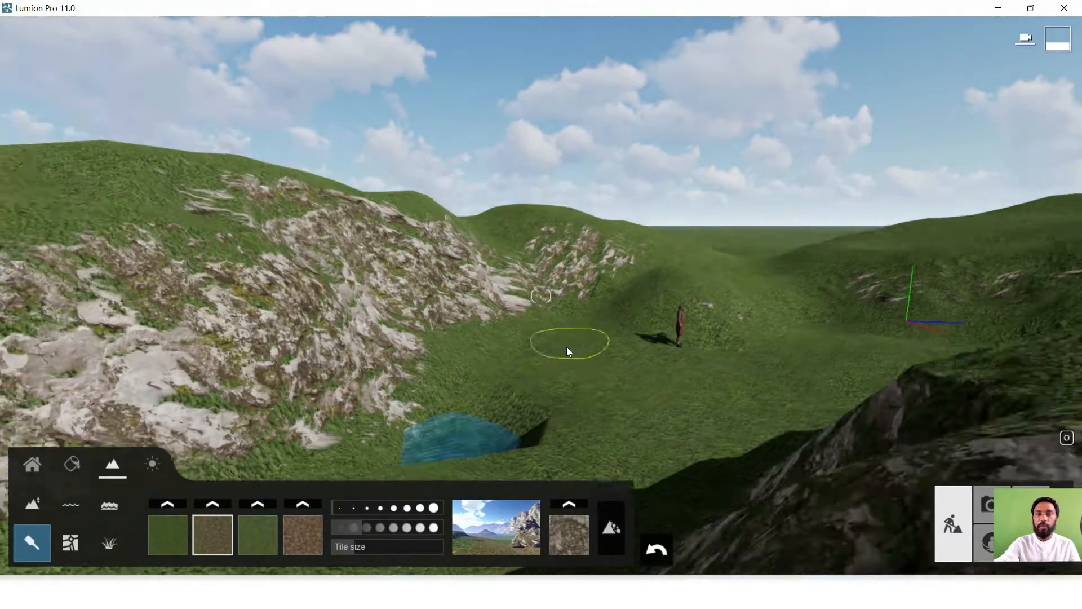
key(w)
Step: Try the red canyon landscape preset and check its layered cliffs around the valley and pond
click(528, 526)
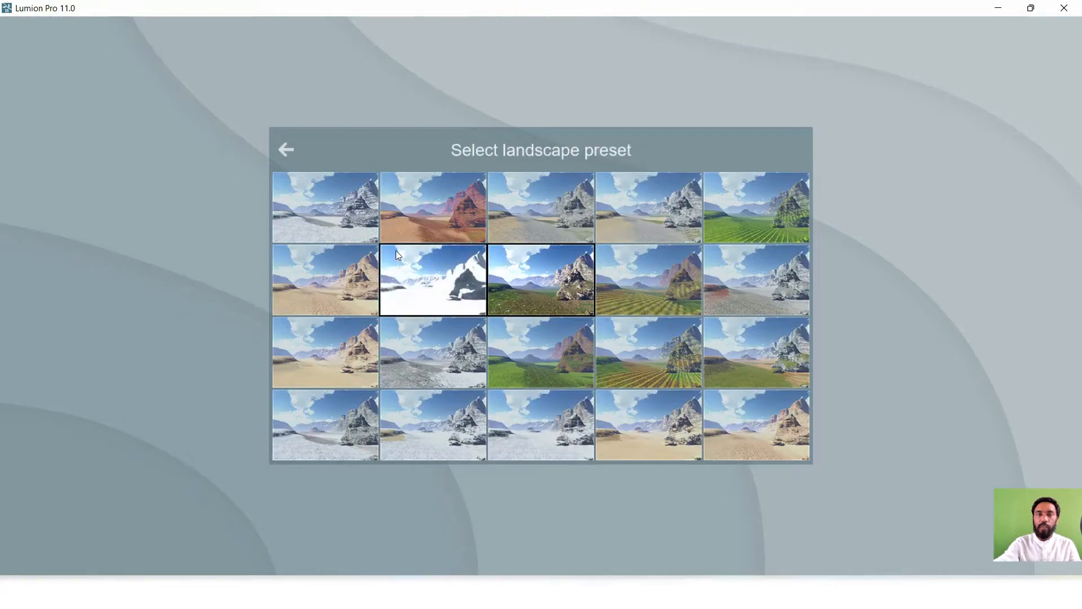
click(463, 226)
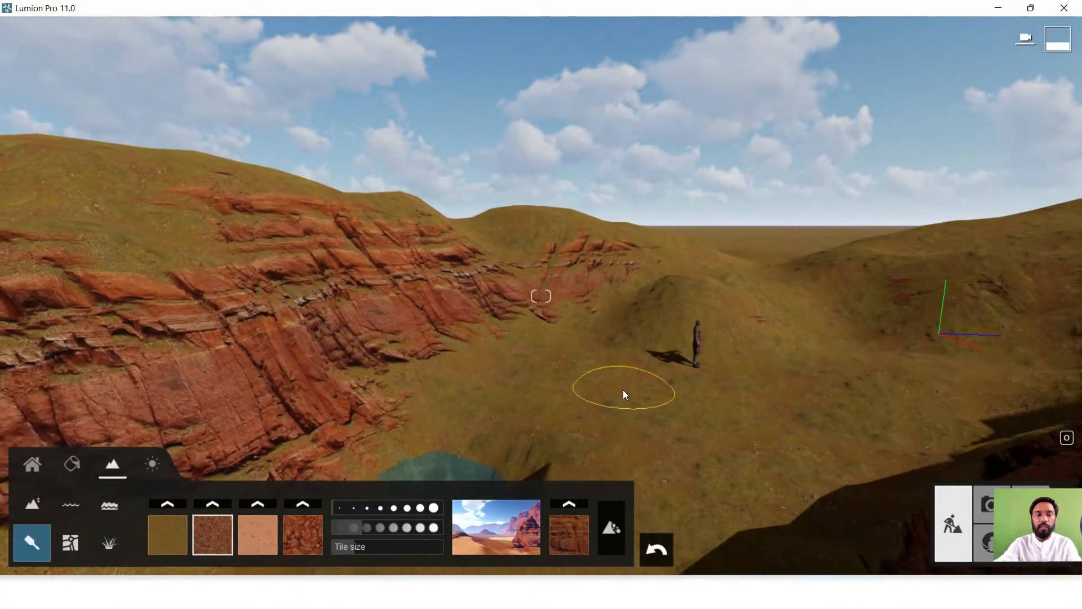
key(e)
right_drag(696, 410, 648, 404)
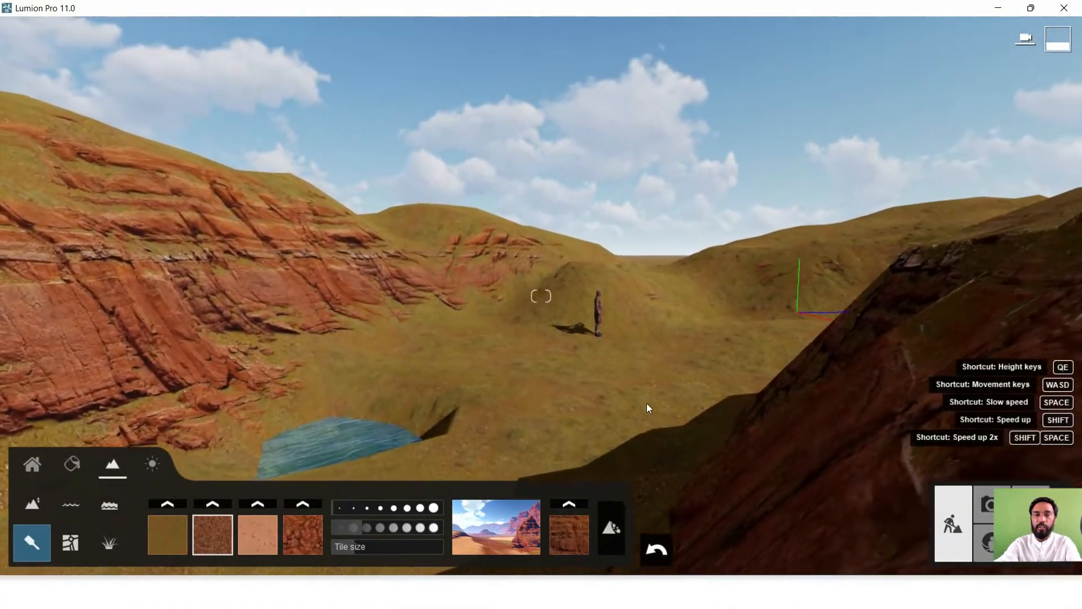
Step: Try the all-white snow landscape preset and replace it with the grey gravel one
click(504, 521)
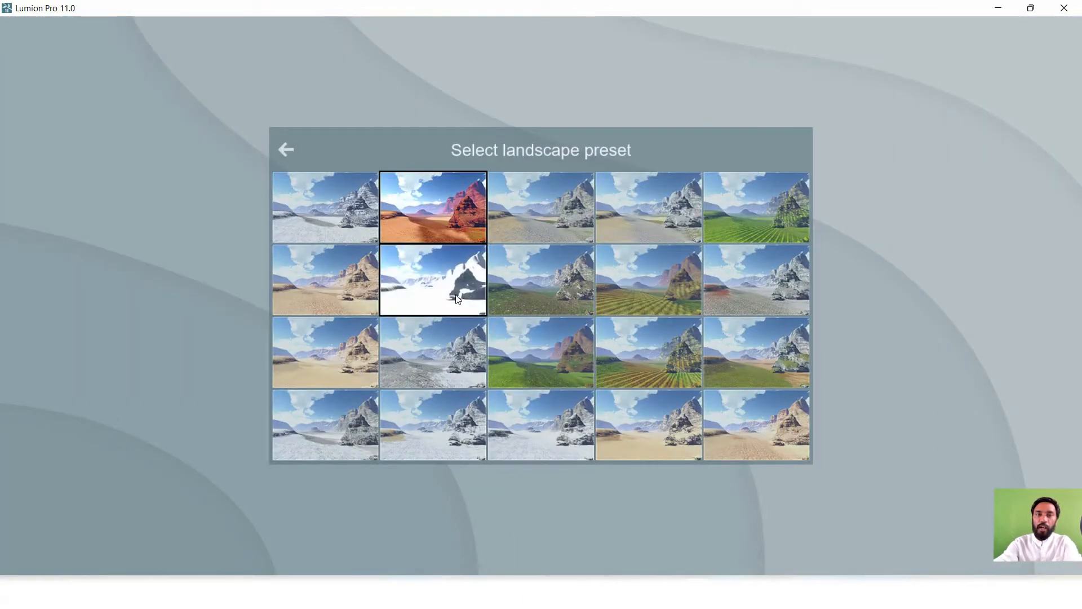
click(441, 279)
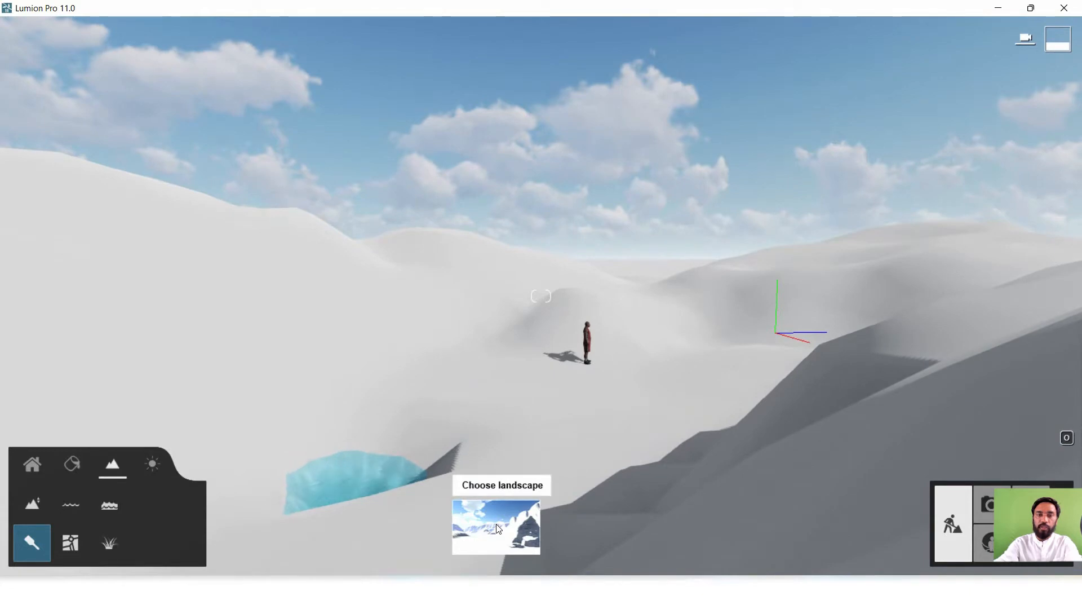
click(496, 546)
click(441, 361)
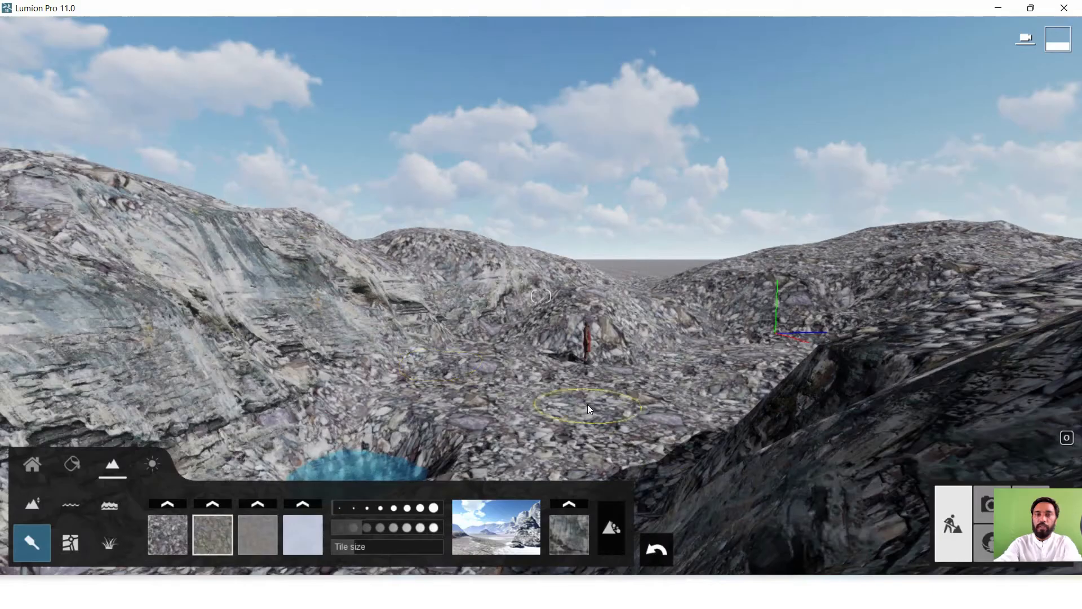
Step: Try the landscape preset with dry cracked ground, olive grass layers and grey rocks, checking the ground near the figure
click(522, 521)
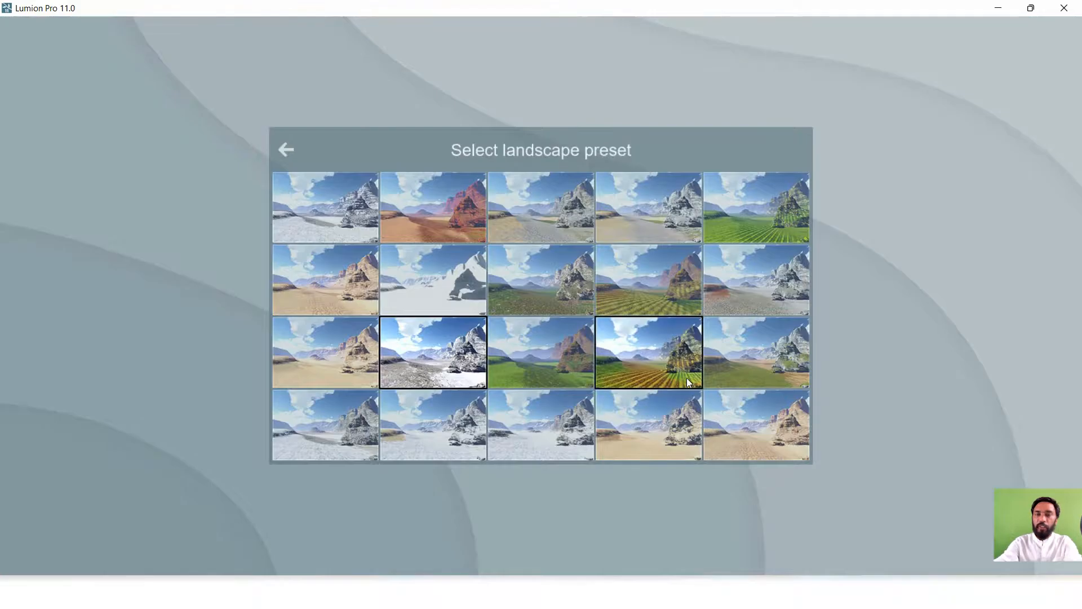
click(743, 342)
key(e)
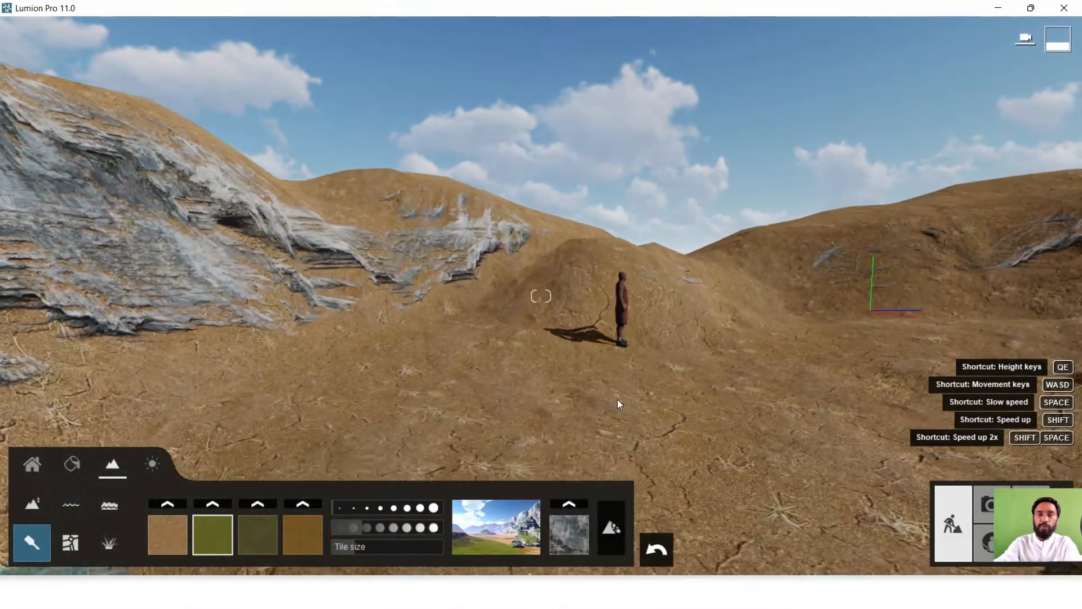
right_drag(618, 401, 433, 503)
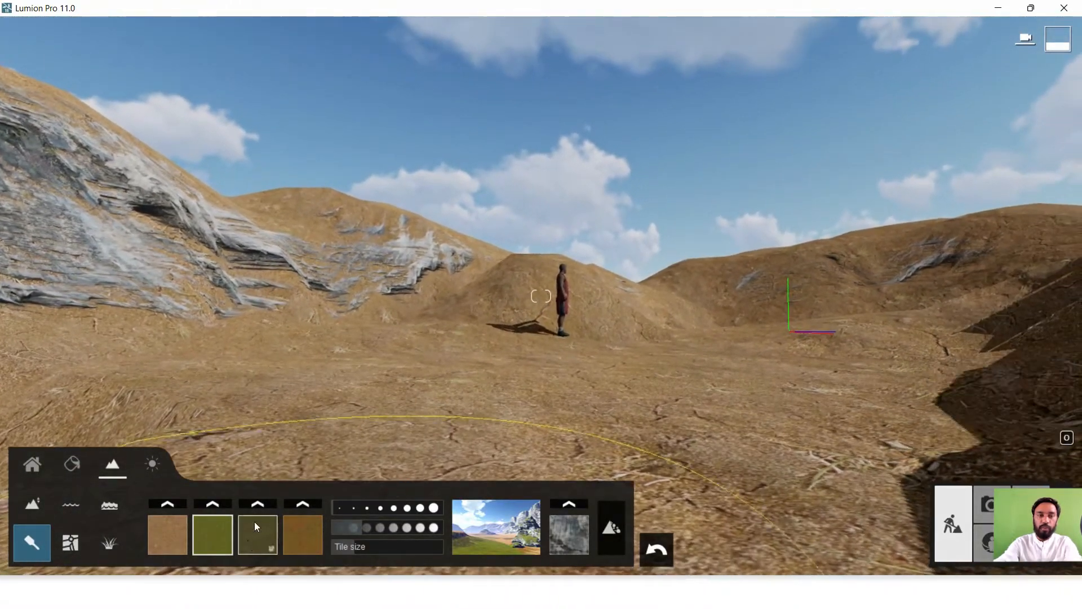
Step: Try the patchy mossy texture and the white speckled texture as the base ground texture, checking the slopes
click(172, 503)
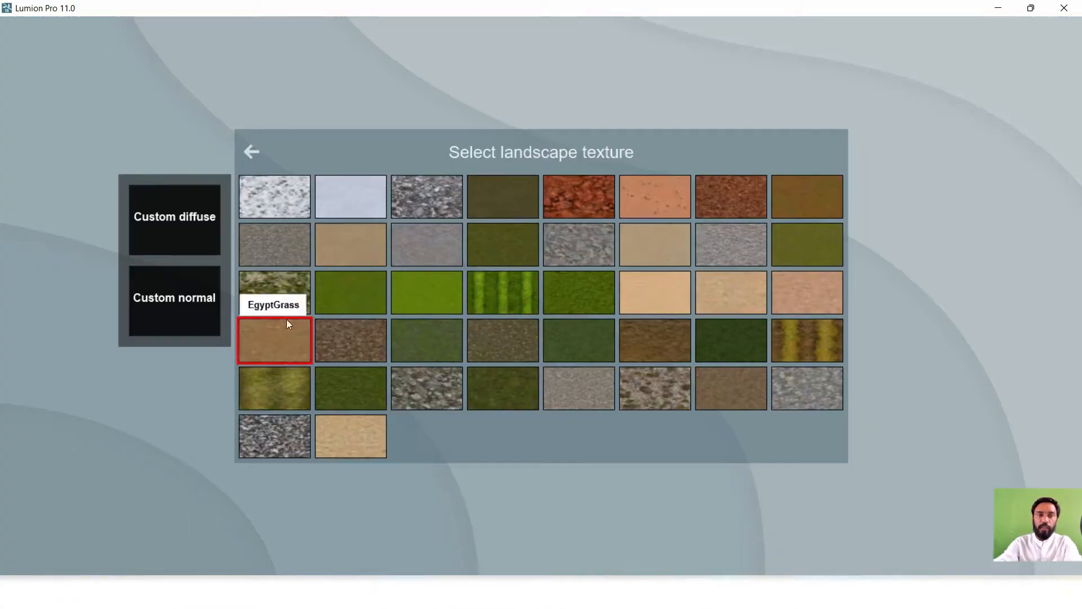
click(278, 291)
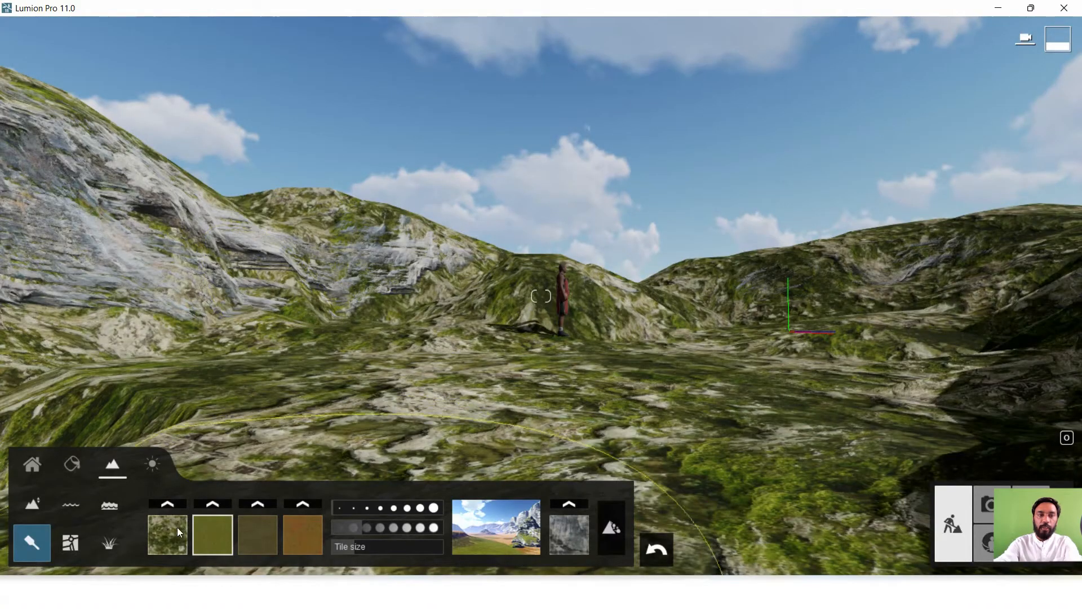
click(167, 503)
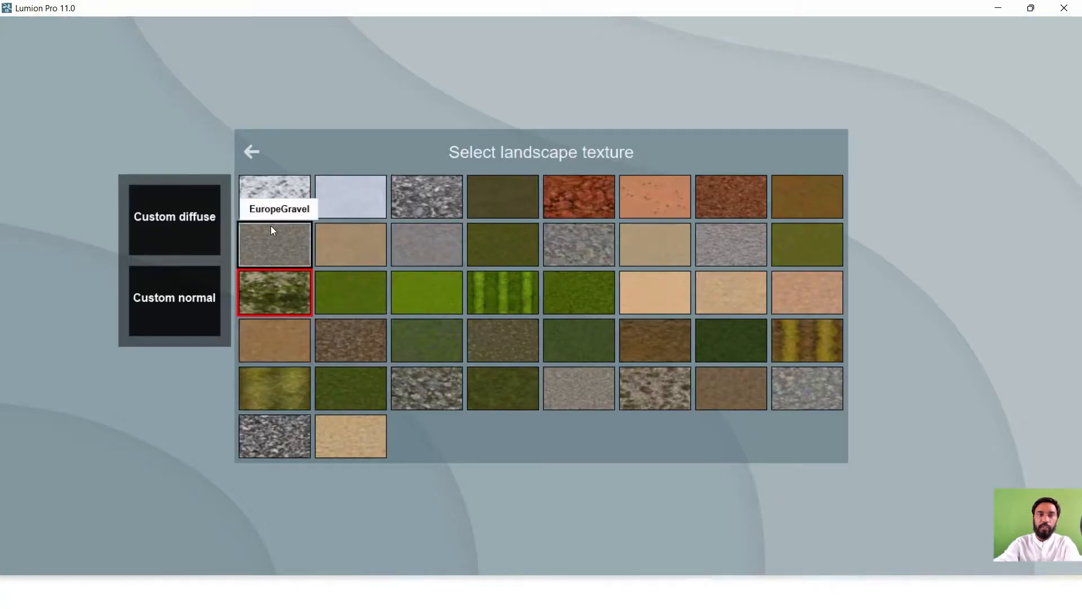
click(297, 252)
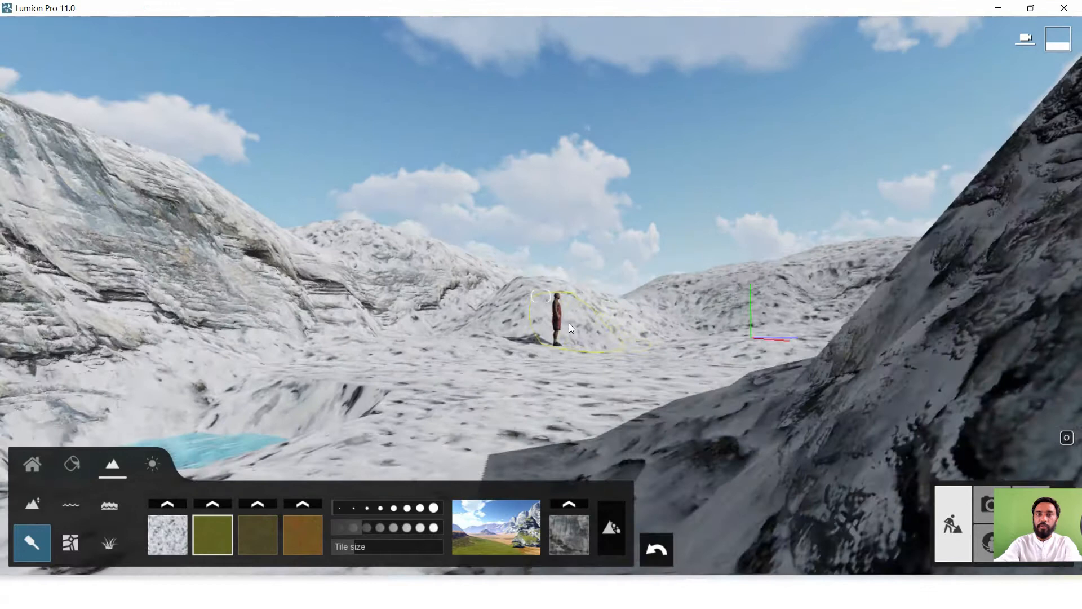
right_drag(569, 325, 604, 418)
Step: Apply the sandy desert landscape preset with dry cracked ground and set its side rock texture to the layered red rock
click(509, 518)
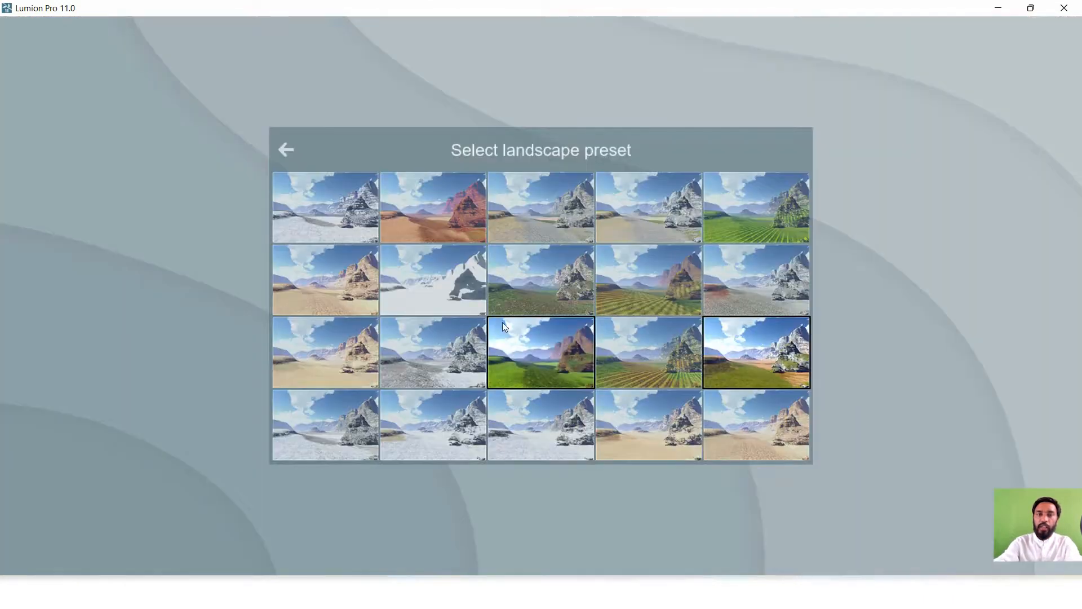
click(306, 272)
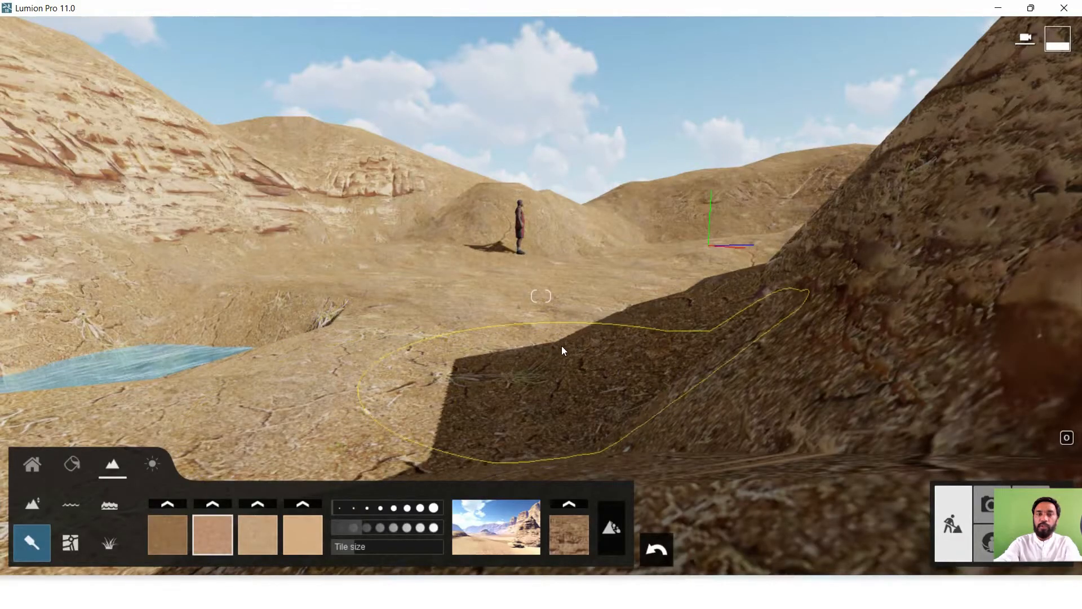
click(569, 504)
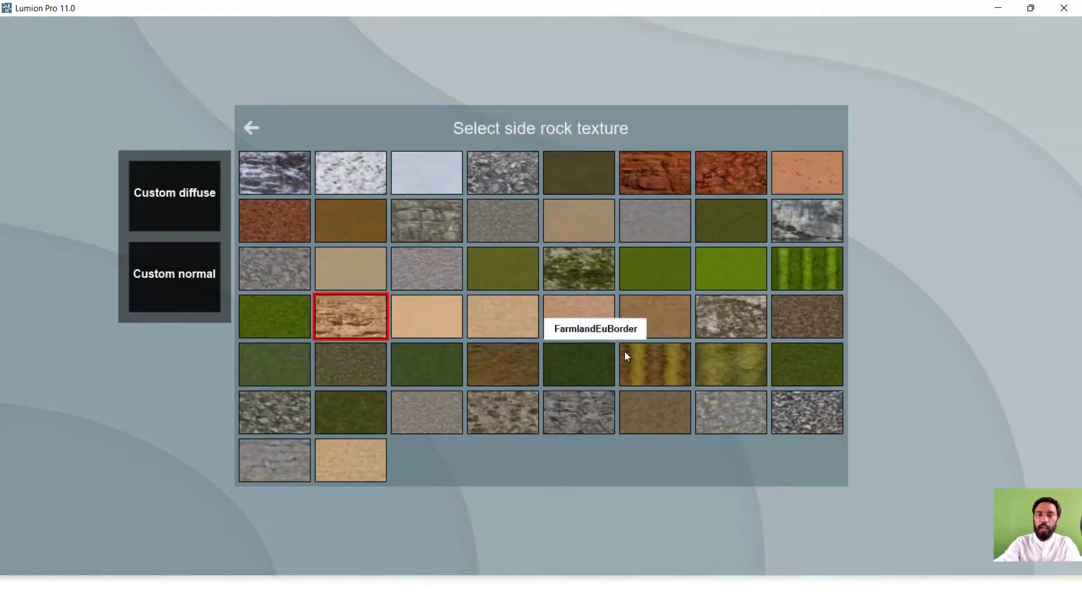
click(656, 185)
scroll(583, 340, down, 1)
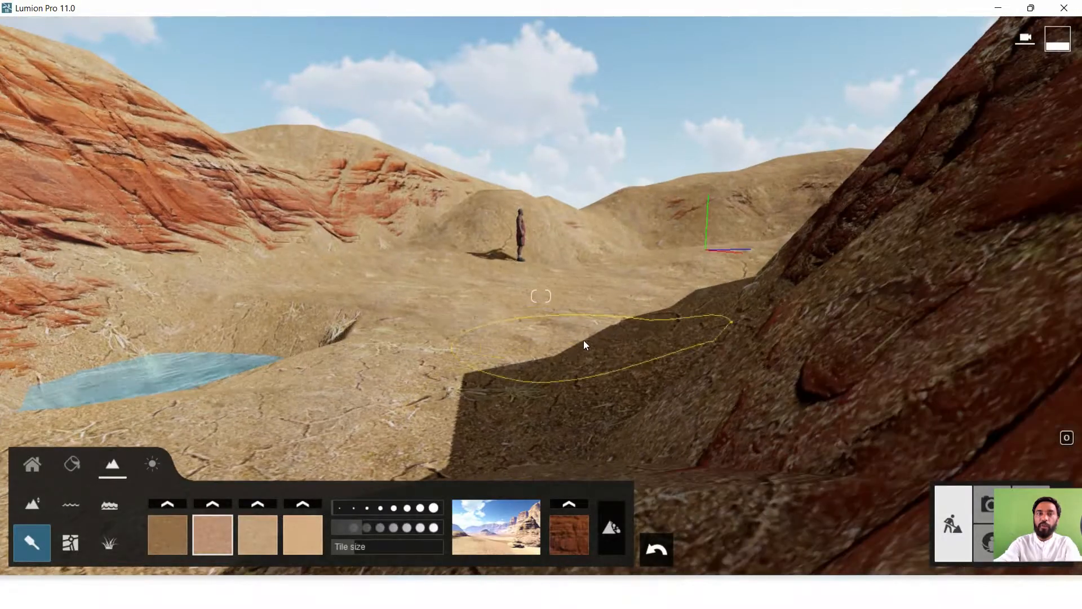
Step: Replace the side rock texture with the speckled orange-pink sand and check the hillsides around the pond
click(568, 504)
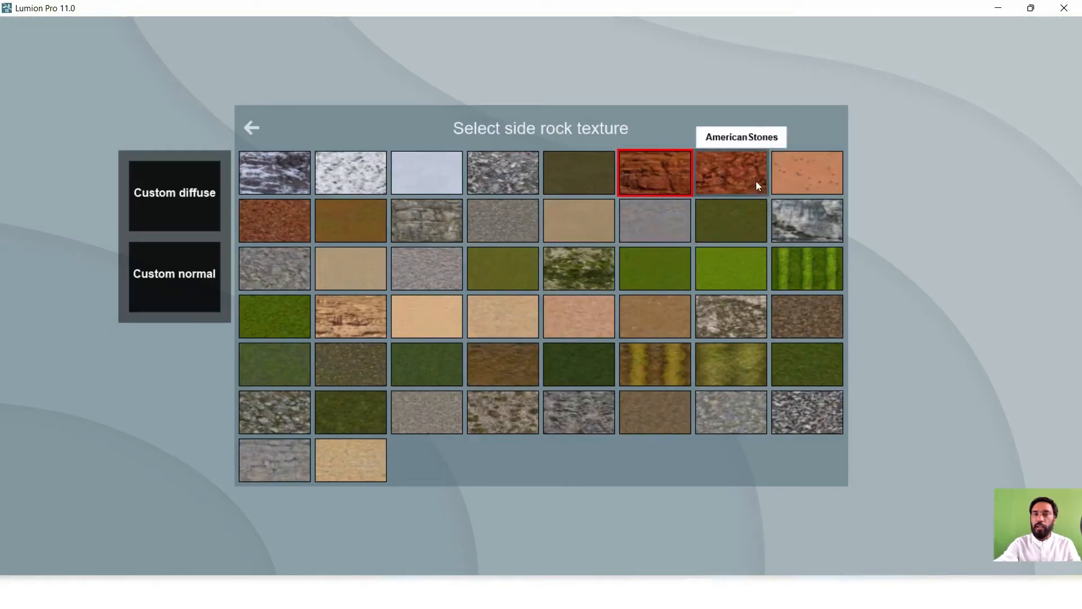
click(777, 187)
scroll(561, 353, down, 1)
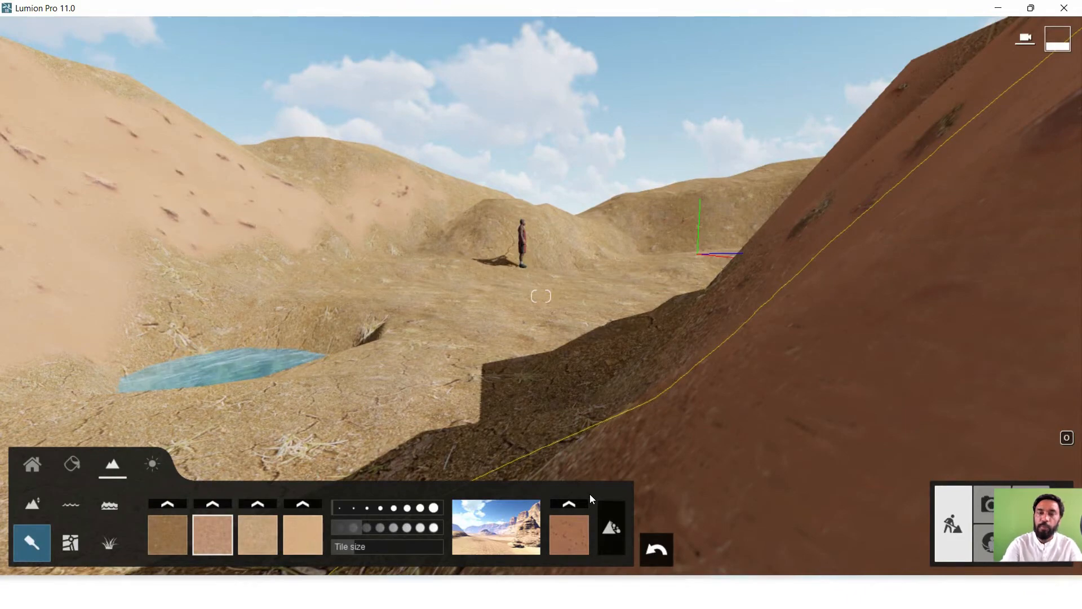
key(a)
key(d)
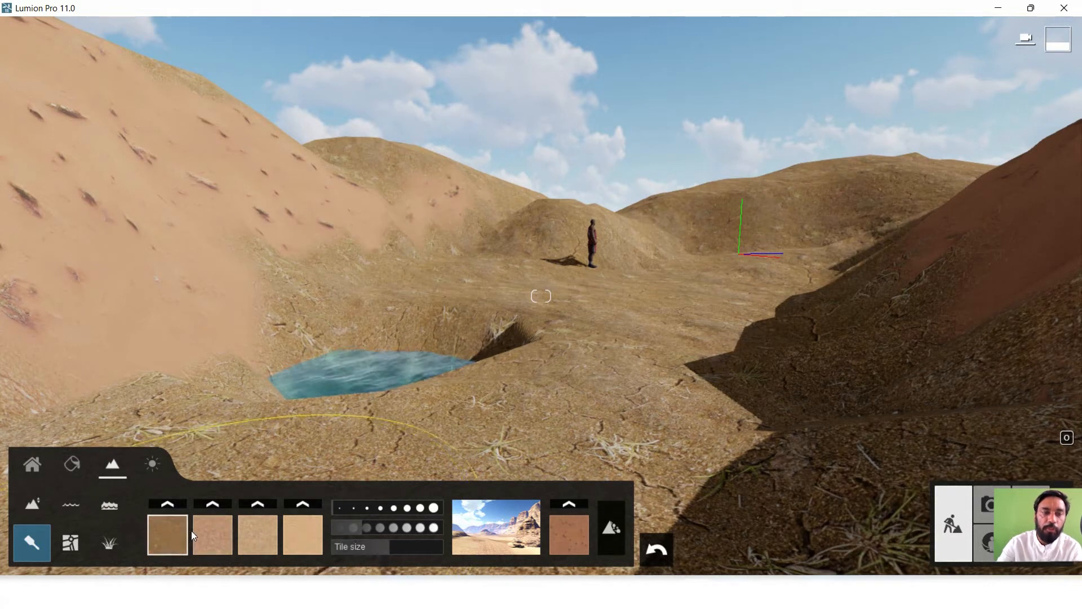
Step: Adjust the brush size and raise the brush speed, and paint the light sand texture along the foot of the pink hillside
click(294, 535)
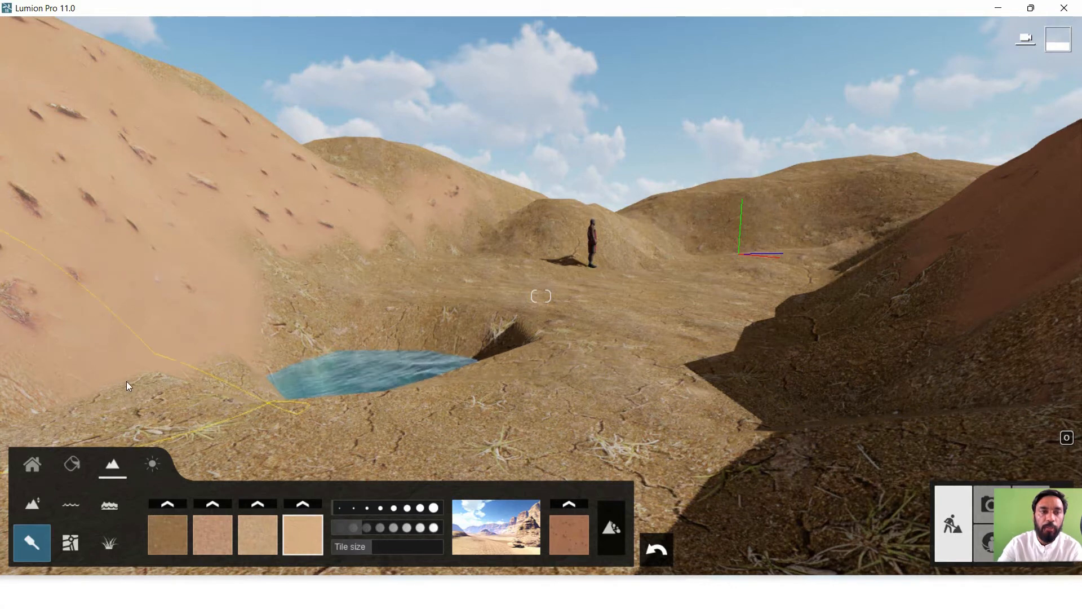
right_drag(160, 337, 304, 443)
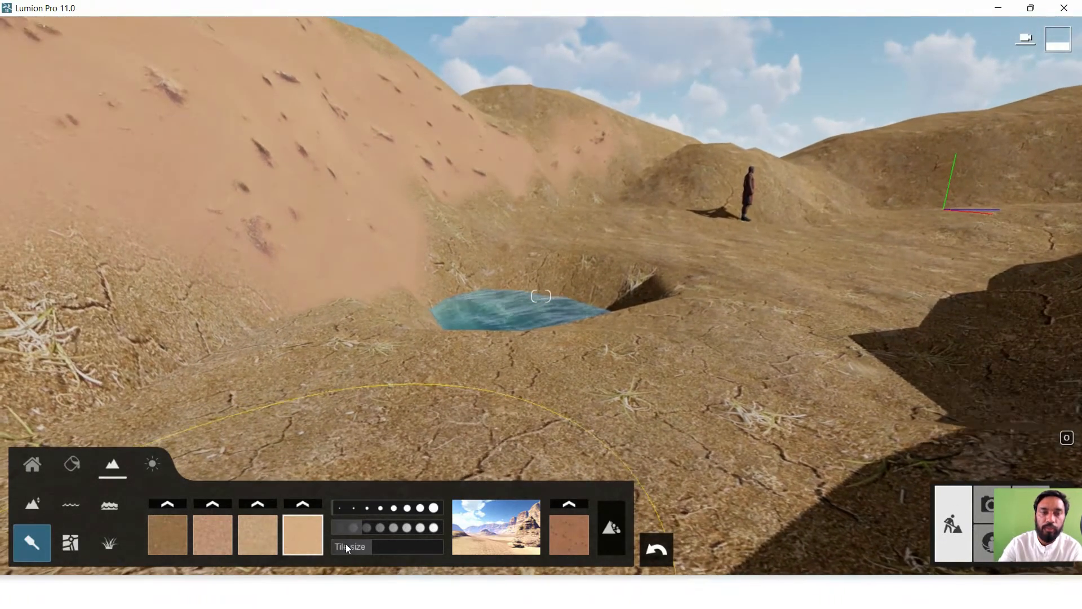
click(355, 511)
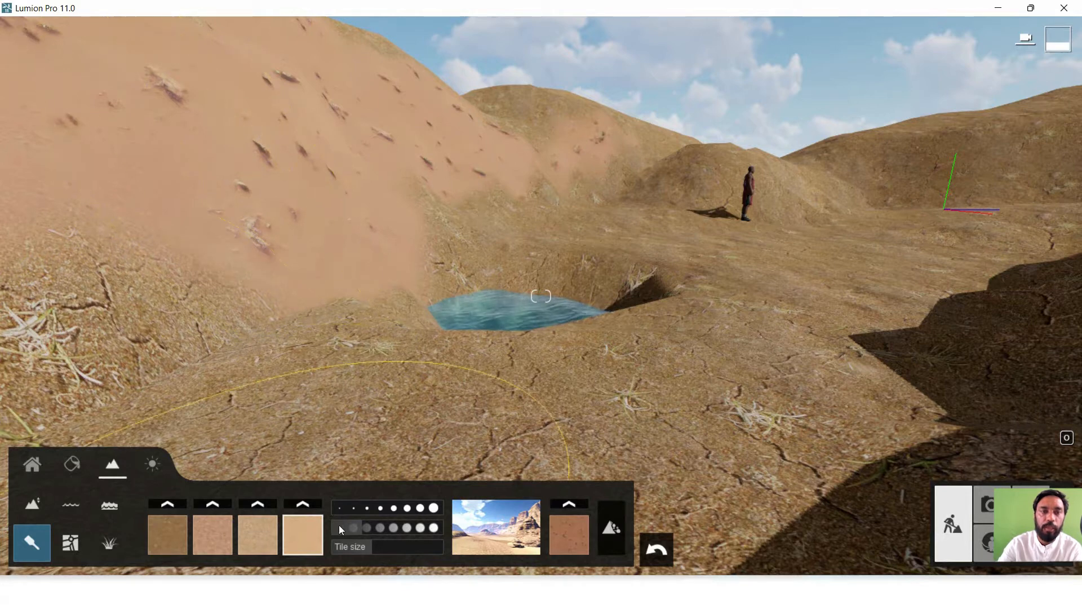
click(380, 527)
mouse_move(279, 236)
mouse_down()
mouse_move(190, 307)
mouse_move(147, 313)
mouse_up()
right_drag(147, 313, 221, 310)
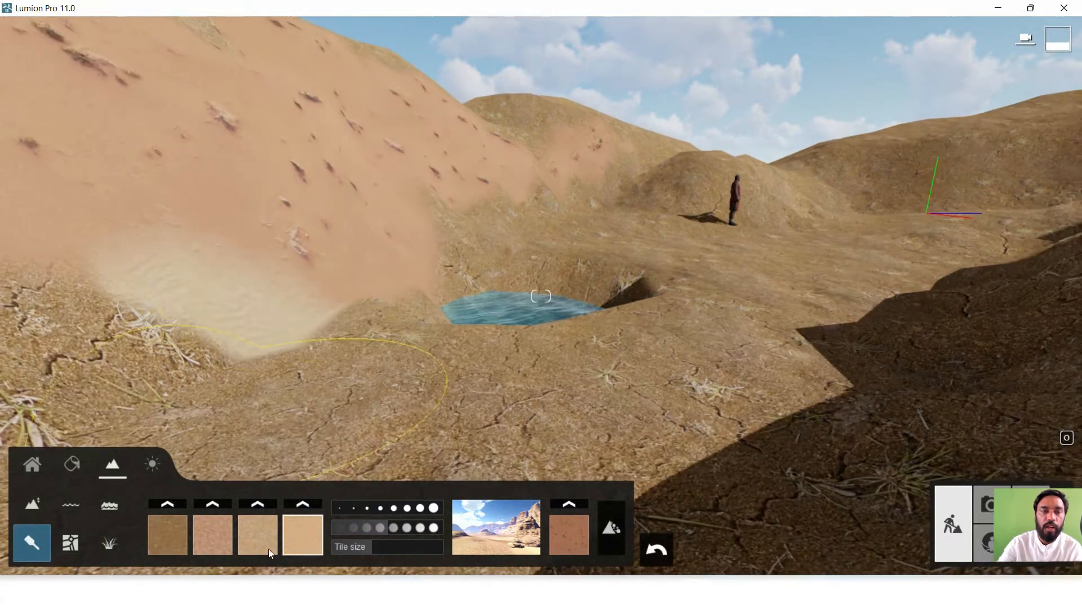
right_drag(305, 361, 225, 393)
mouse_move(198, 264)
mouse_down()
mouse_move(132, 305)
mouse_move(133, 324)
mouse_up()
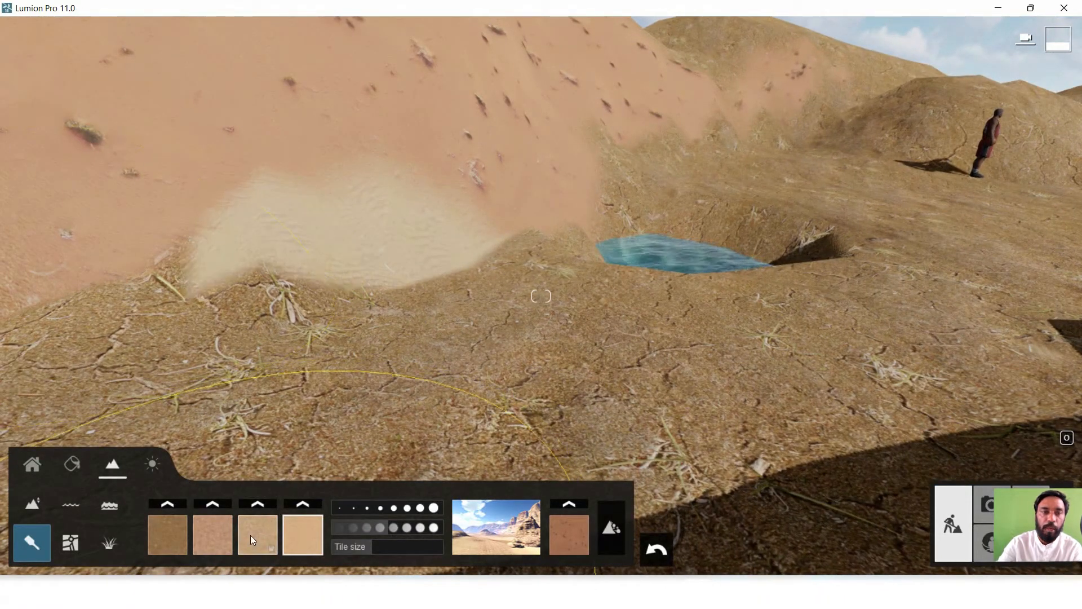
Step: Paint over the sand patch with the third and second ground textures, and restore the dry cracked base texture there
click(250, 536)
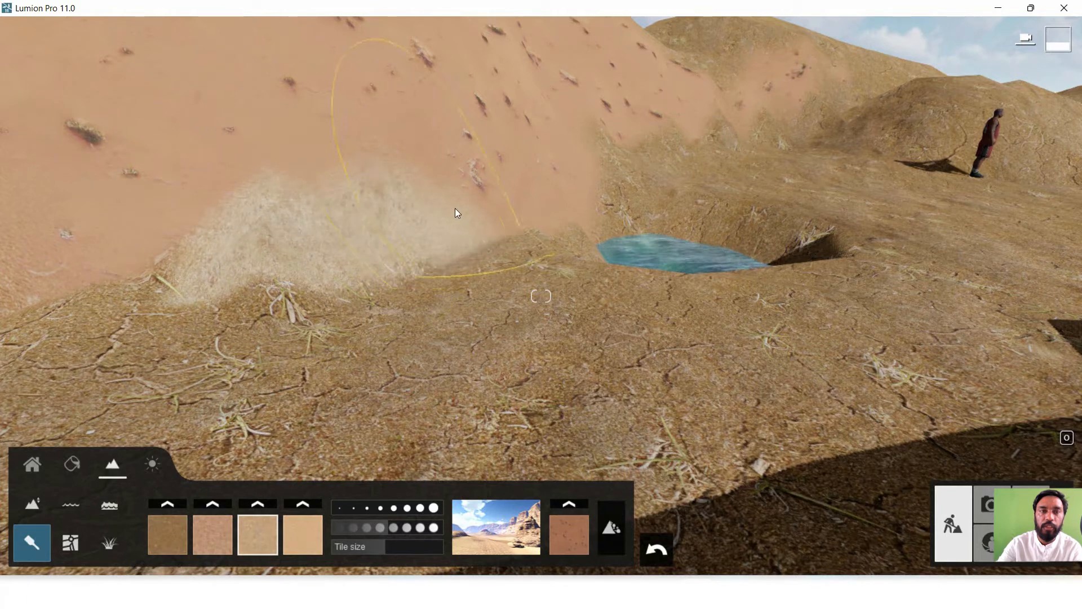
click(208, 538)
mouse_move(408, 234)
mouse_down()
mouse_move(166, 300)
mouse_move(336, 225)
mouse_move(198, 332)
mouse_move(304, 276)
mouse_up()
click(168, 534)
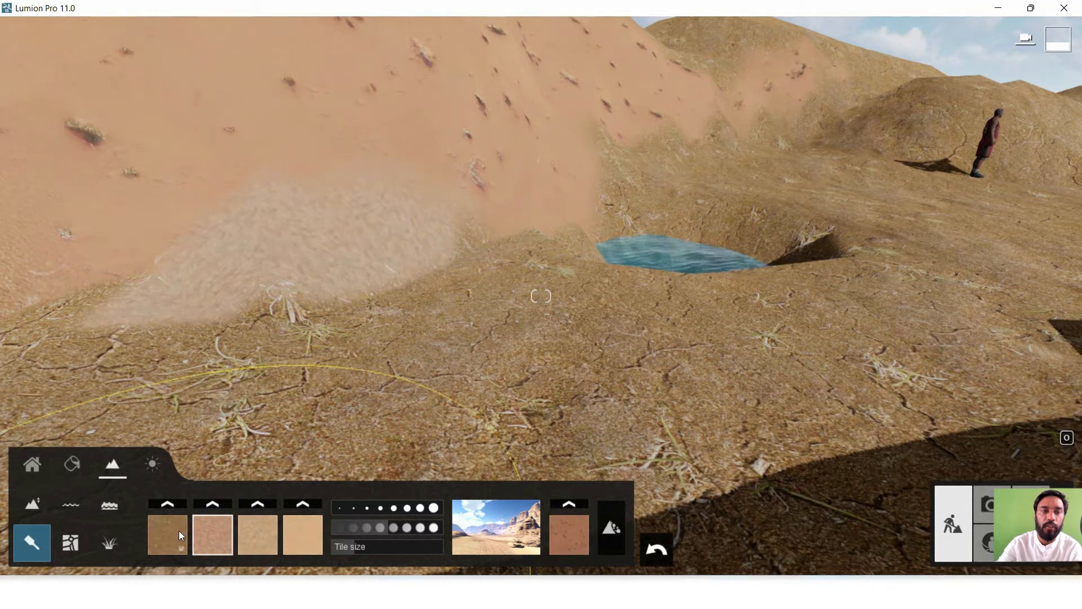
mouse_move(253, 343)
mouse_down()
mouse_move(212, 268)
mouse_move(195, 276)
mouse_move(420, 205)
mouse_up()
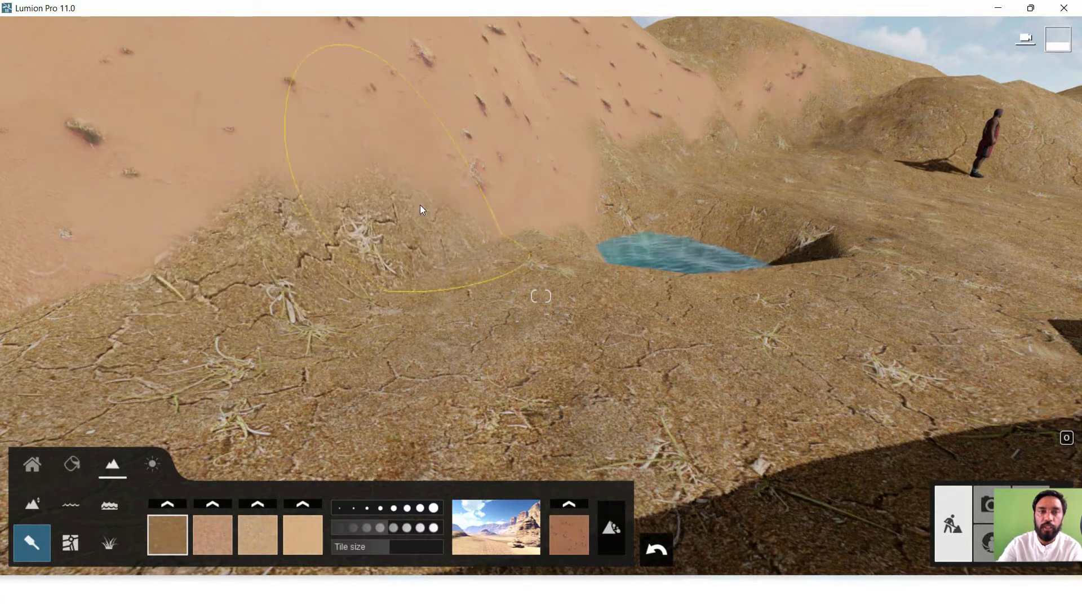
Step: Set the base ground texture to the grey lichen-spotted stone and check it around the pond and hillside
click(167, 504)
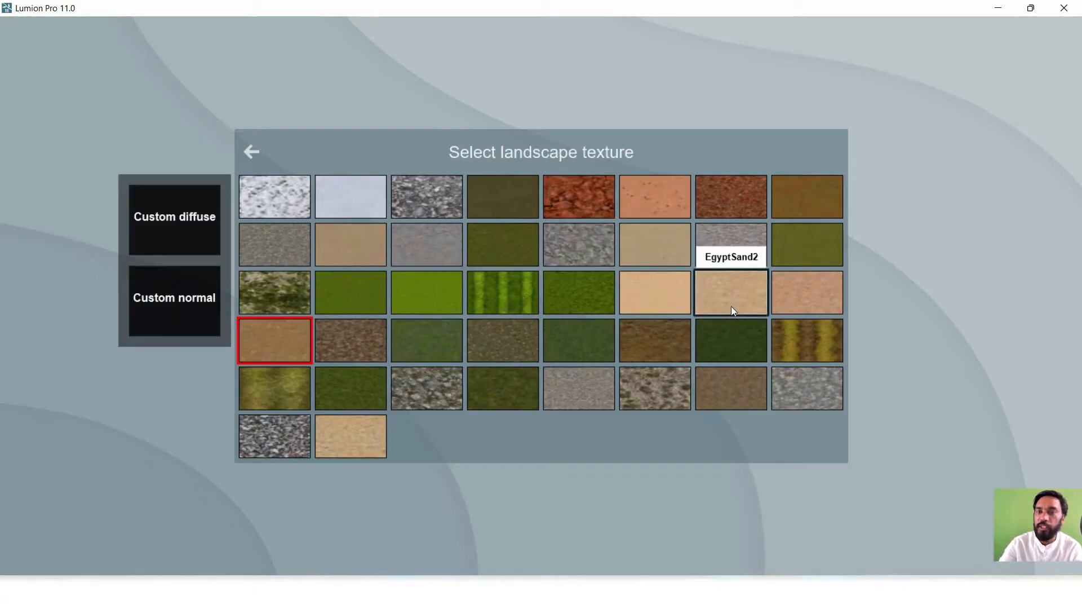
click(808, 388)
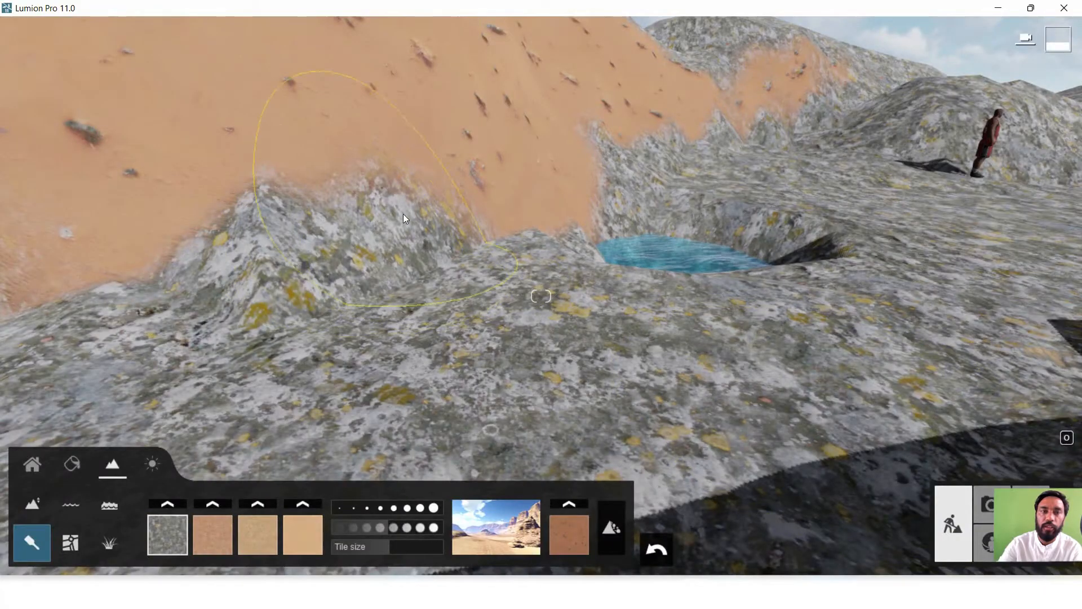
key(s)
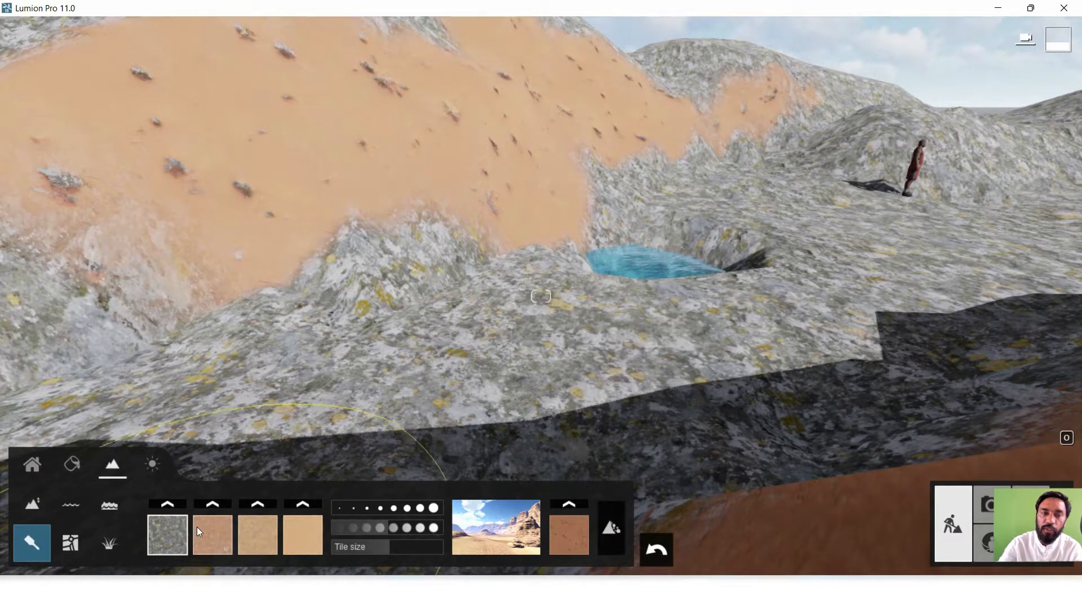
Step: Paint the pinkish second ground texture over the stony mound below the orange hillside, and reduce the brush size
click(212, 531)
mouse_move(294, 303)
mouse_down()
mouse_move(441, 250)
mouse_move(380, 303)
mouse_move(271, 320)
mouse_move(387, 337)
mouse_up()
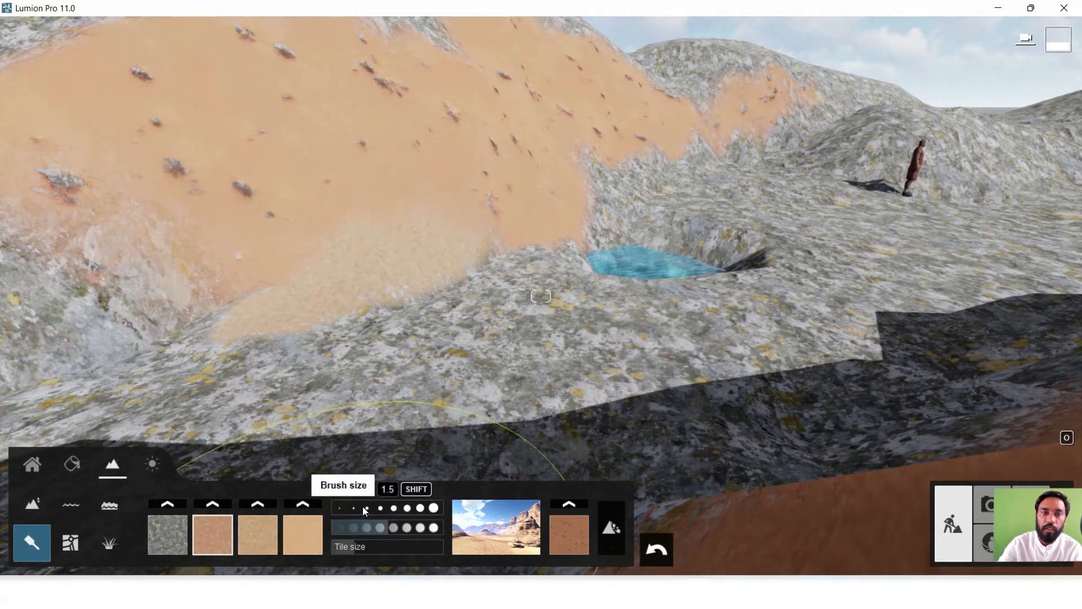
mouse_move(366, 506)
mouse_down()
mouse_move(385, 509)
mouse_move(330, 509)
mouse_up()
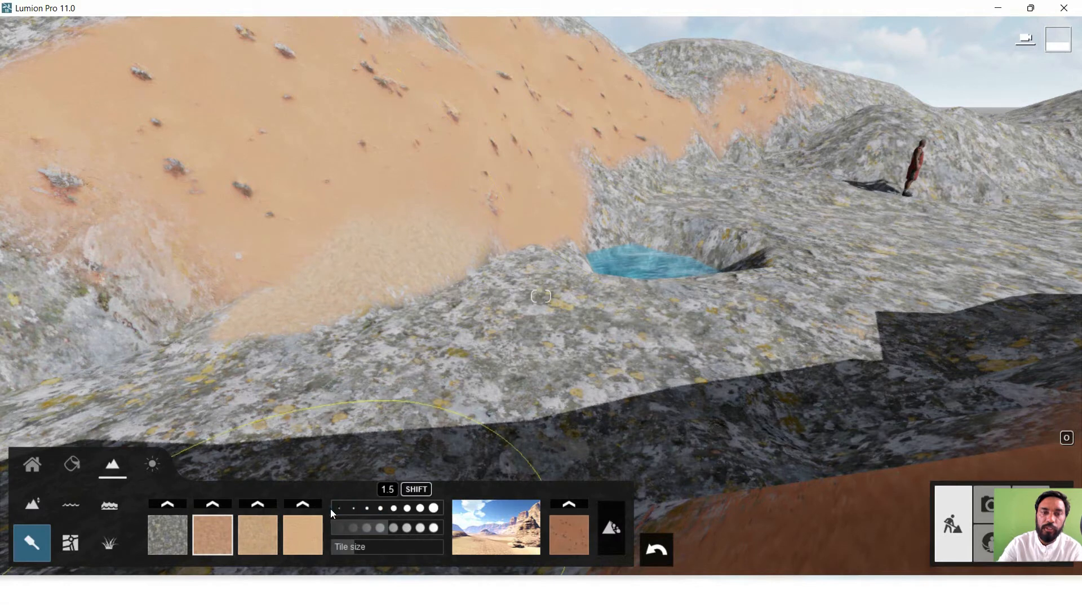
Step: Raise the brush speed and paint the pinkish second ground texture over the stony ground along the foot of the orange hillside
click(406, 529)
mouse_move(417, 292)
mouse_down()
mouse_move(262, 340)
mouse_move(338, 307)
mouse_up()
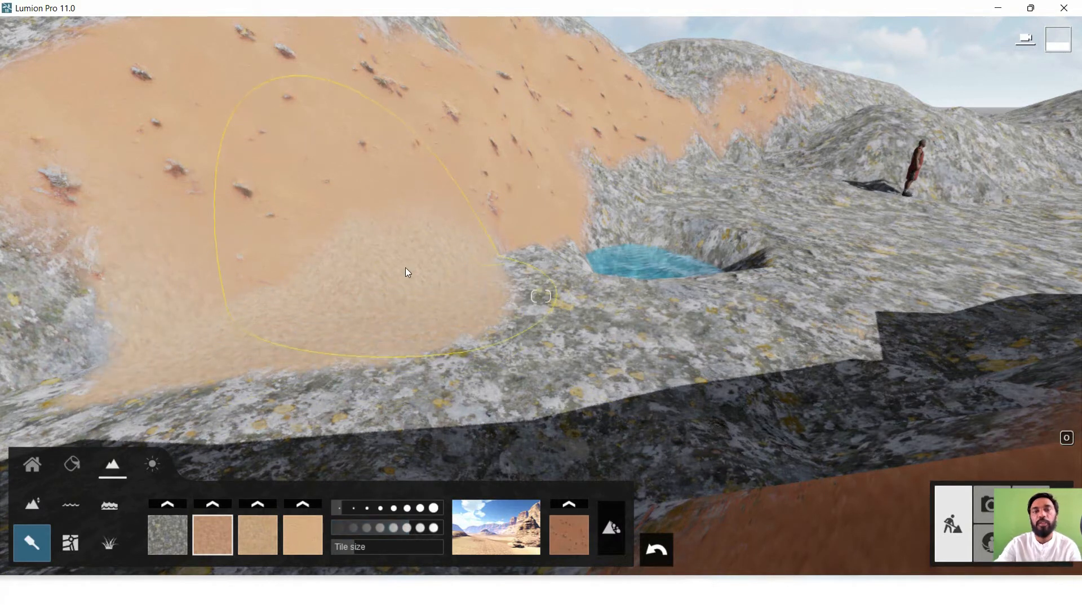
right_drag(498, 268, 633, 263)
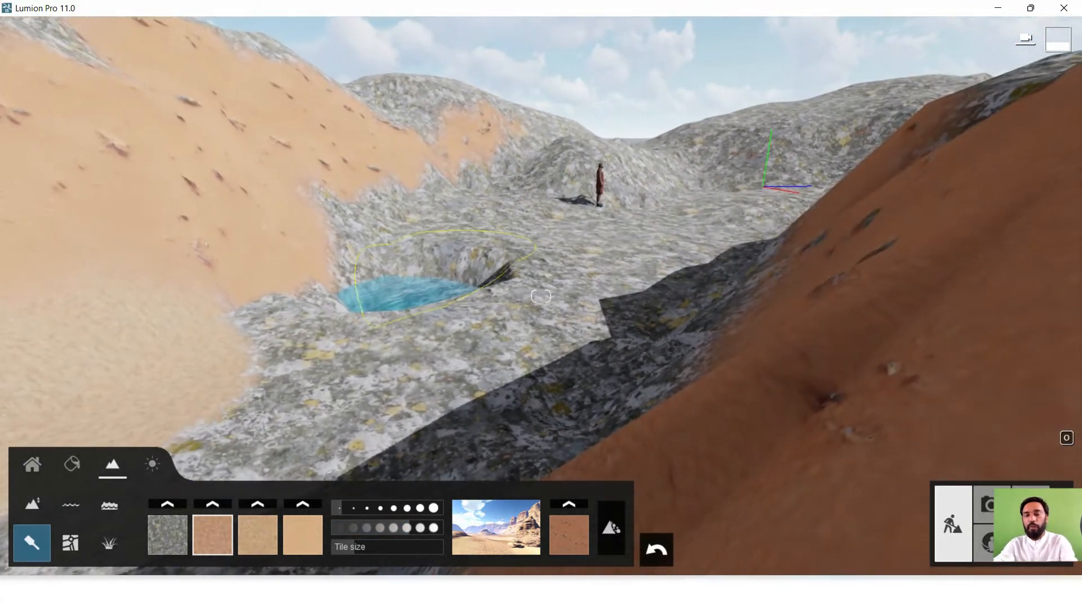
key(a)
key(s)
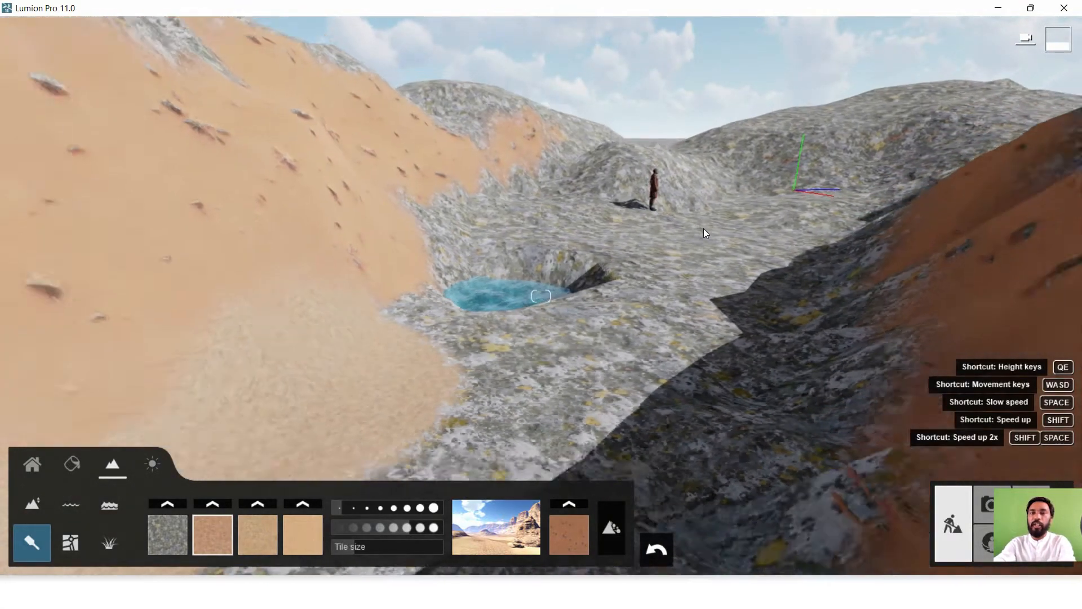
key(w)
key(e)
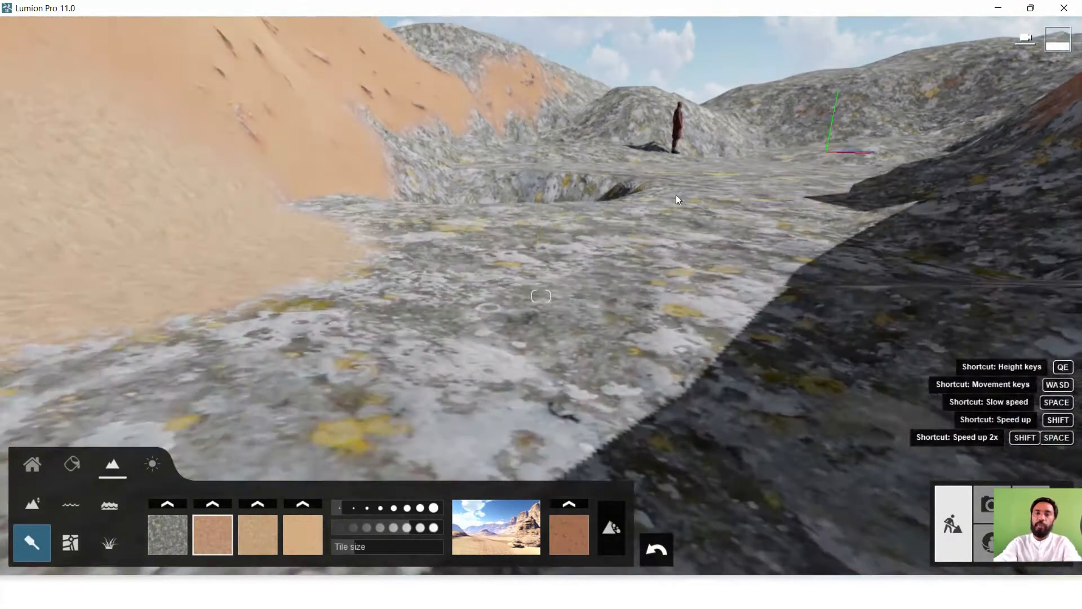
key(q)
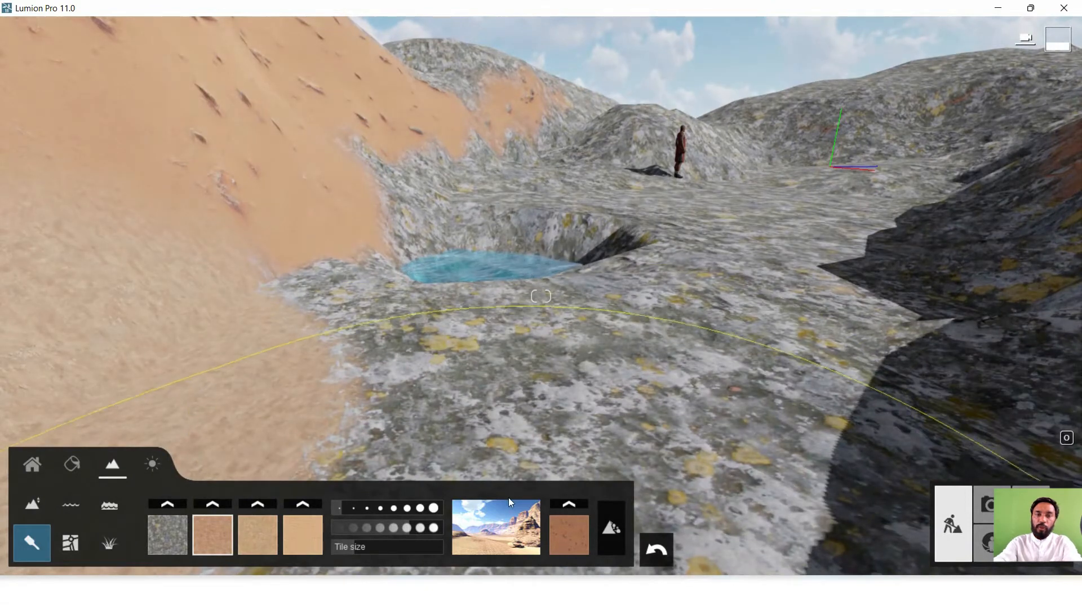
Step: Apply the green meadow landscape preset with the reddish-brown mountain and check it around the pond
click(510, 524)
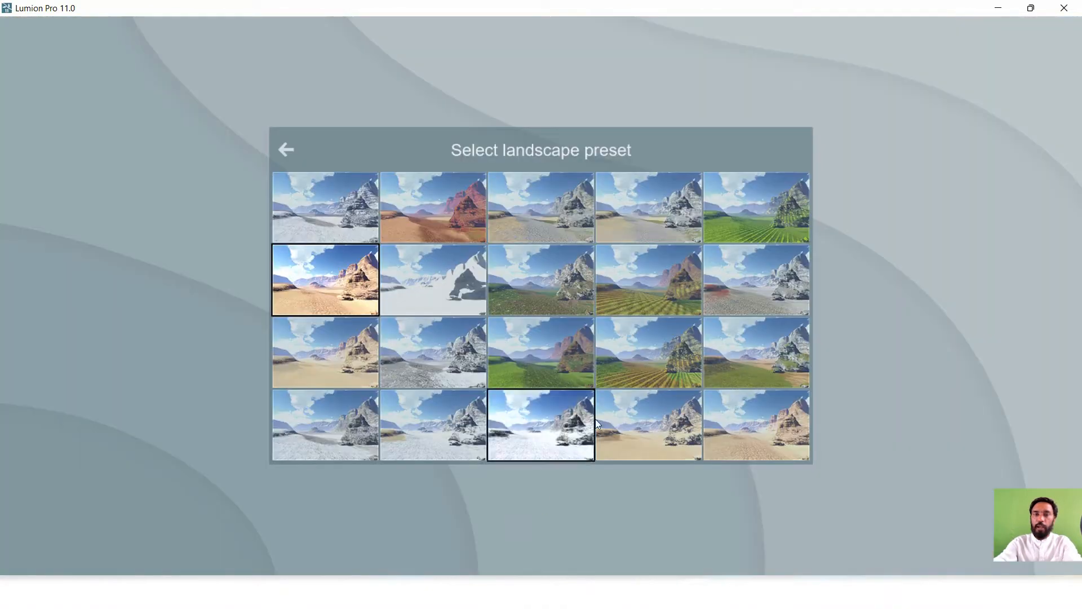
click(549, 350)
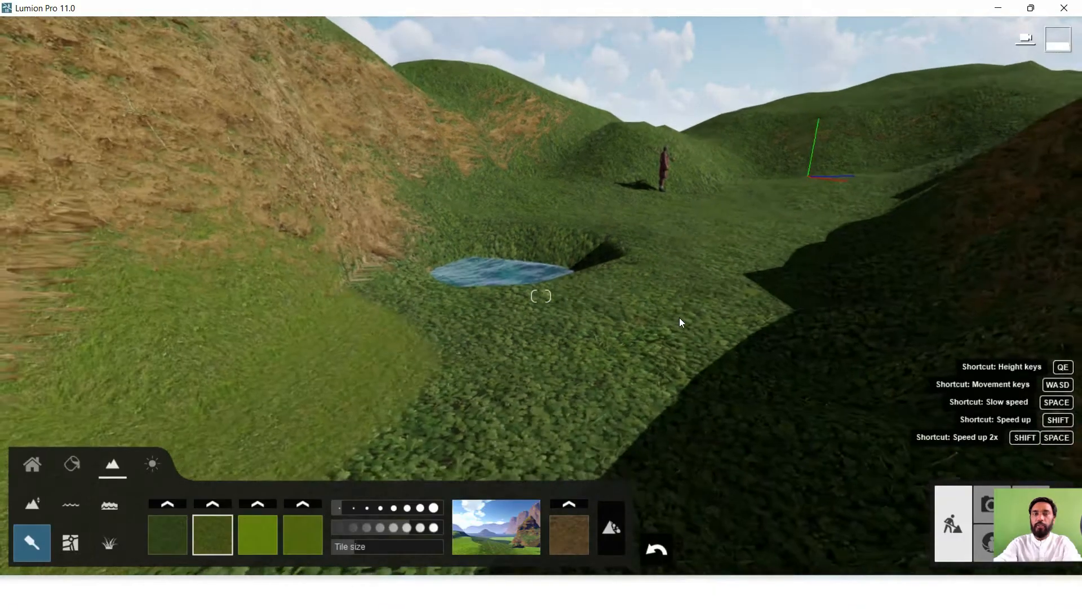
key(w)
mouse_move(679, 318)
right_down()
mouse_move(725, 355)
mouse_move(561, 365)
right_up()
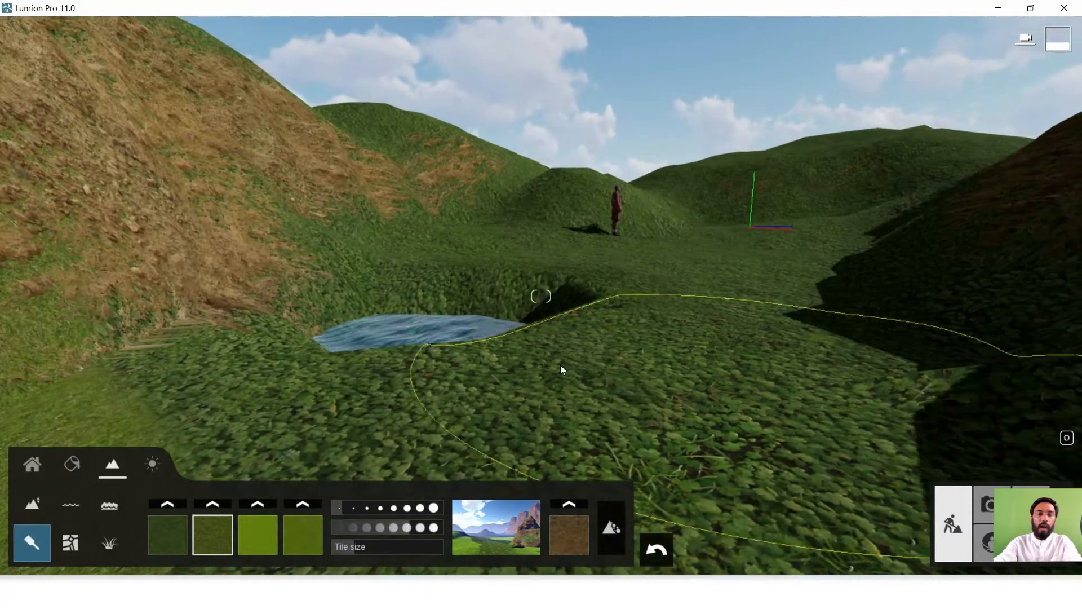
Step: Enable landscape grass, increase the grass size, adjust the grass height, and set the grass wildness to about 1.7
click(112, 537)
click(171, 527)
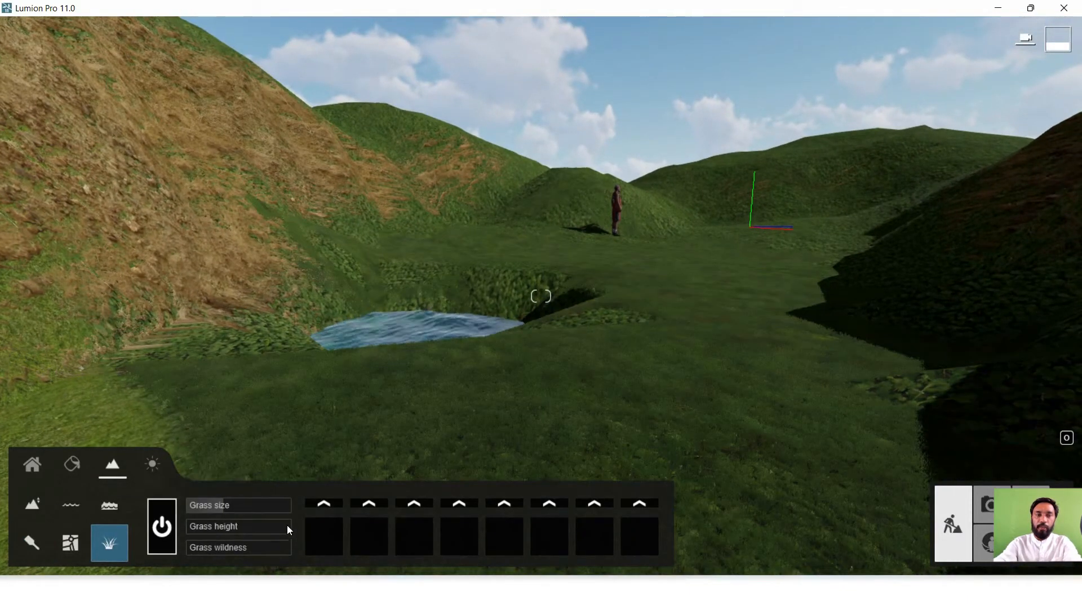
key(w)
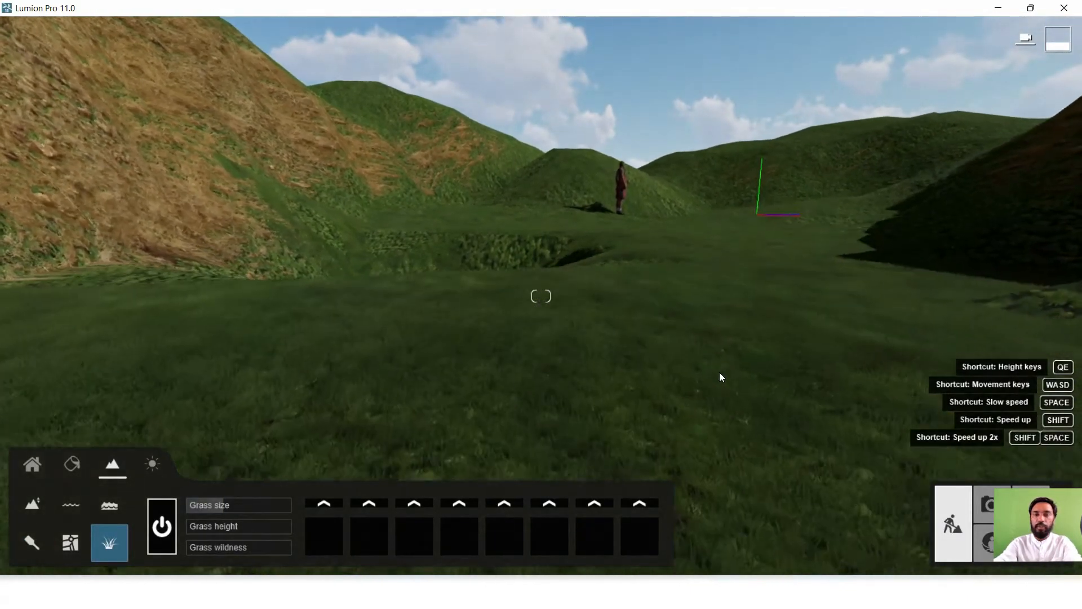
drag(228, 506, 247, 550)
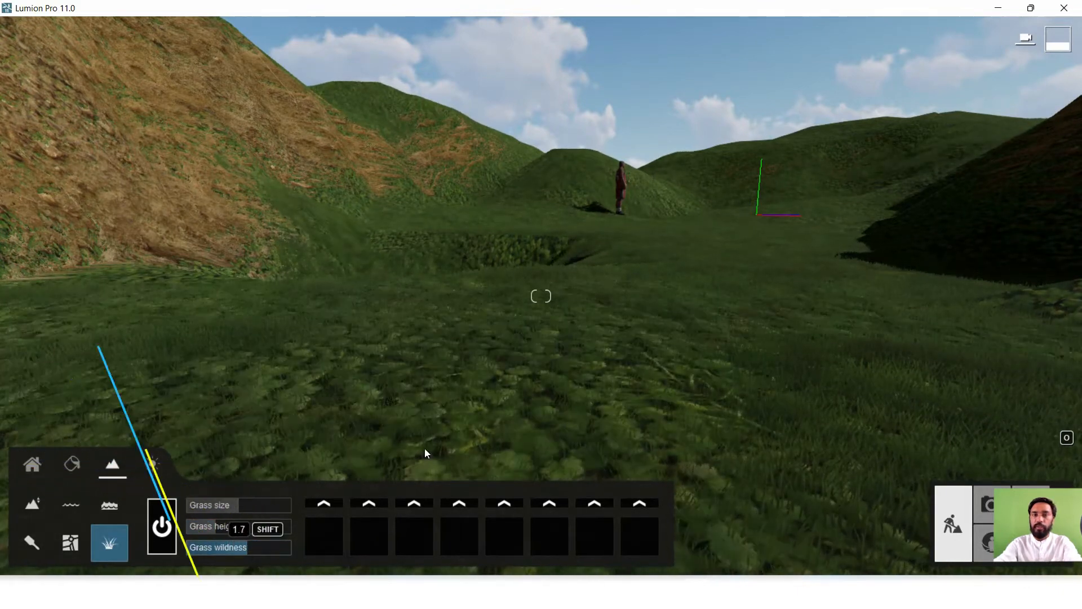
Step: Add a grey stone as the first grass object near the standing figure, adjust its spread and size, and set its random size to 0.4
right_drag(741, 209, 510, 389)
key(w)
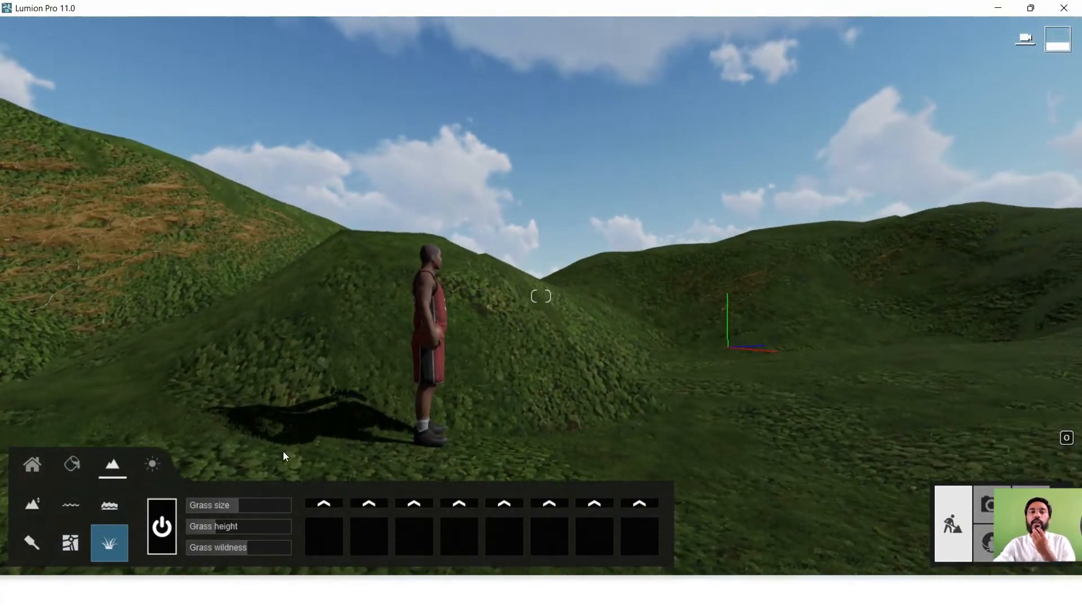
click(331, 509)
click(417, 320)
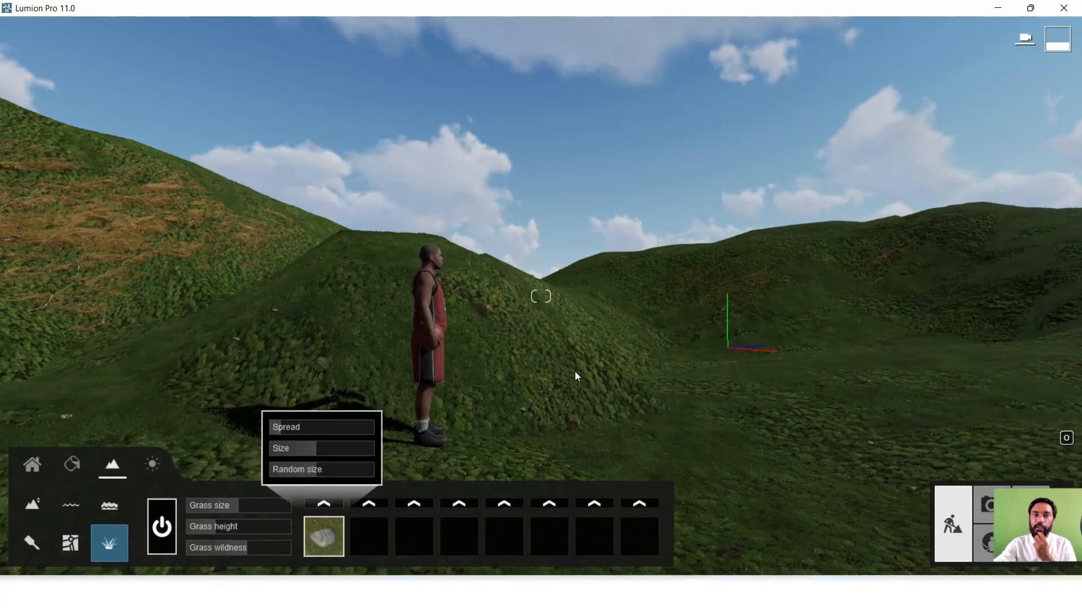
key(s)
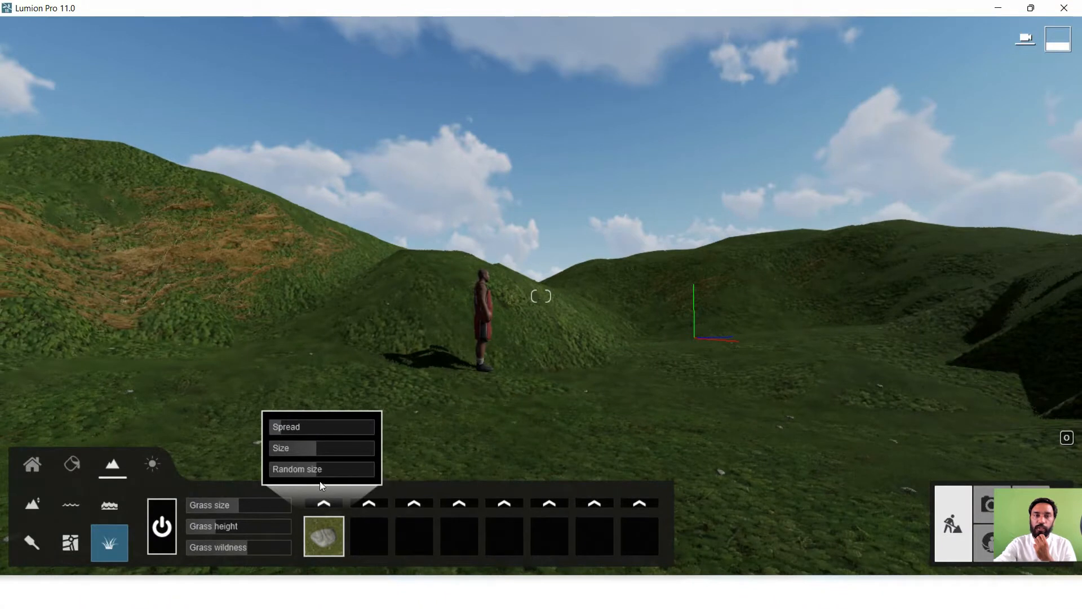
mouse_move(303, 447)
mouse_down()
mouse_move(351, 445)
mouse_move(283, 431)
mouse_move(292, 432)
mouse_up()
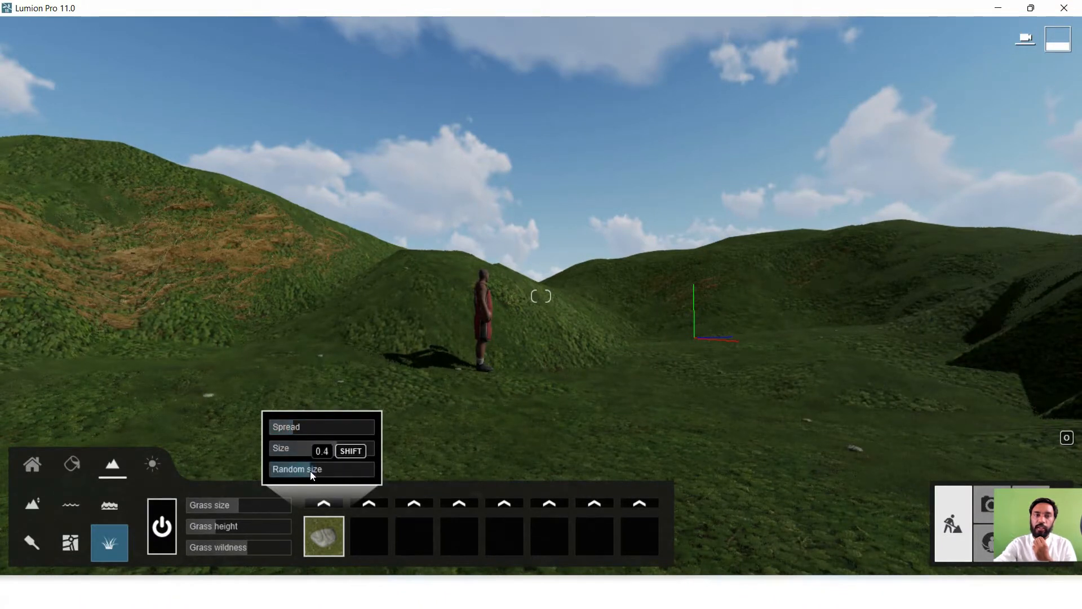
Step: Add yellow dandelions as the second grass object, set their size to the maximum, and raise their random size
click(369, 502)
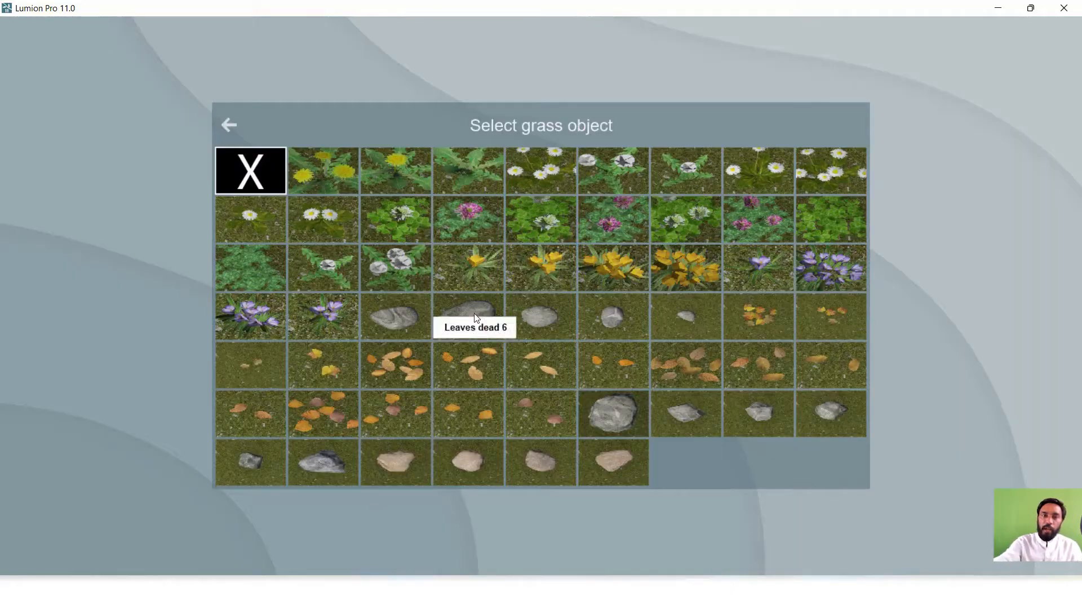
click(322, 167)
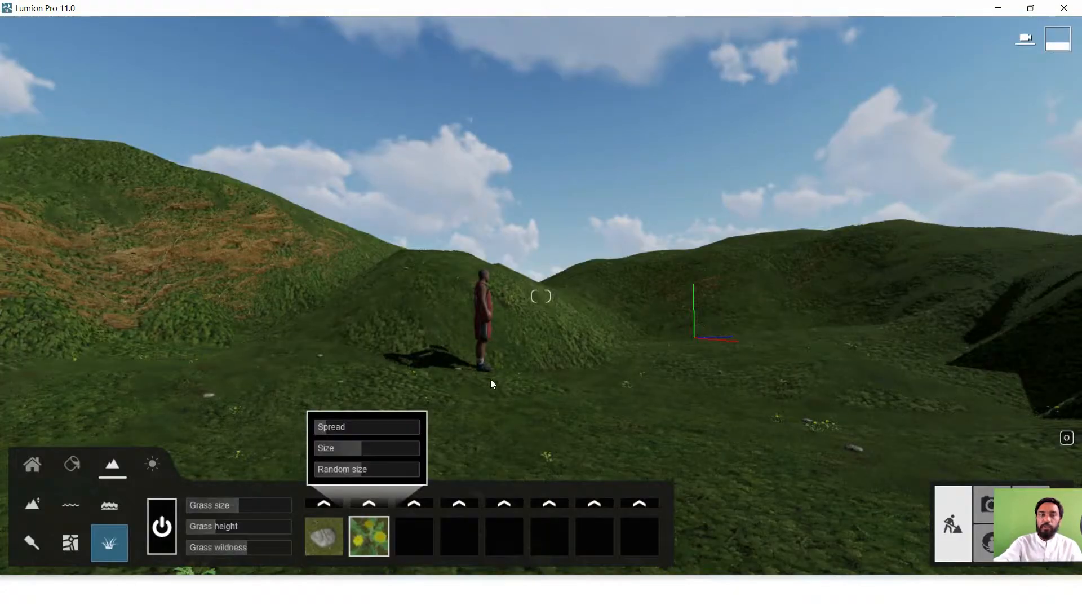
drag(330, 424, 413, 475)
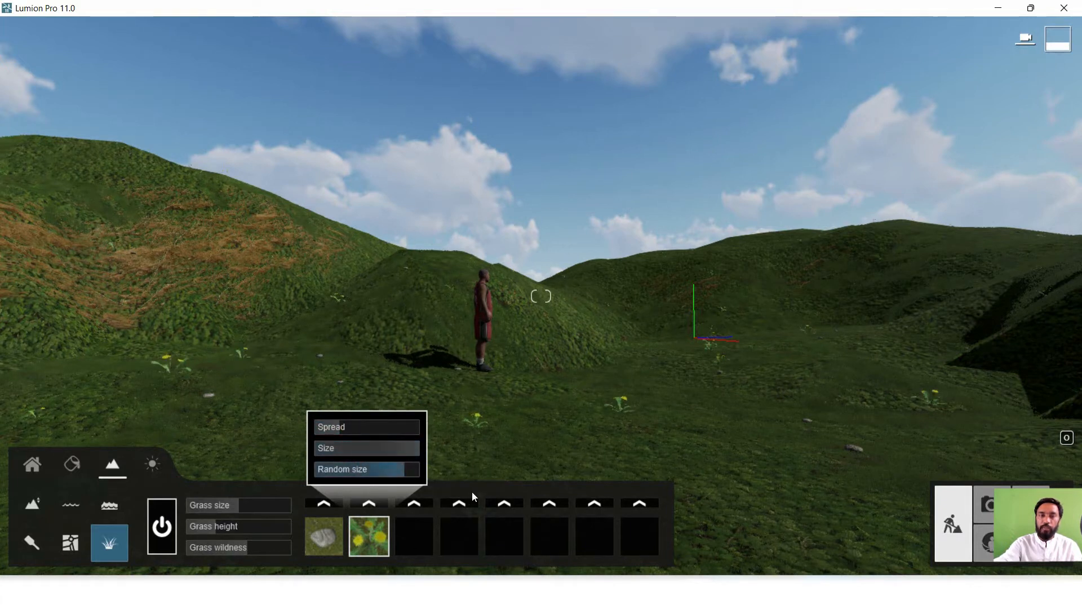
Step: Add brown dead leaves as the third grass object, increase their spread and size, and lower their random size
click(414, 503)
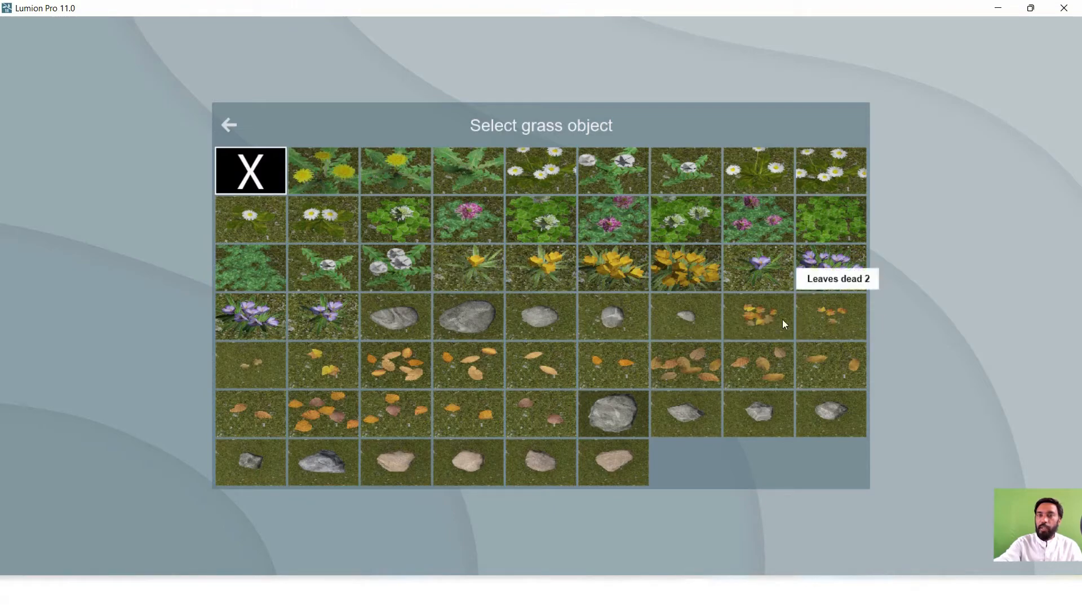
click(770, 366)
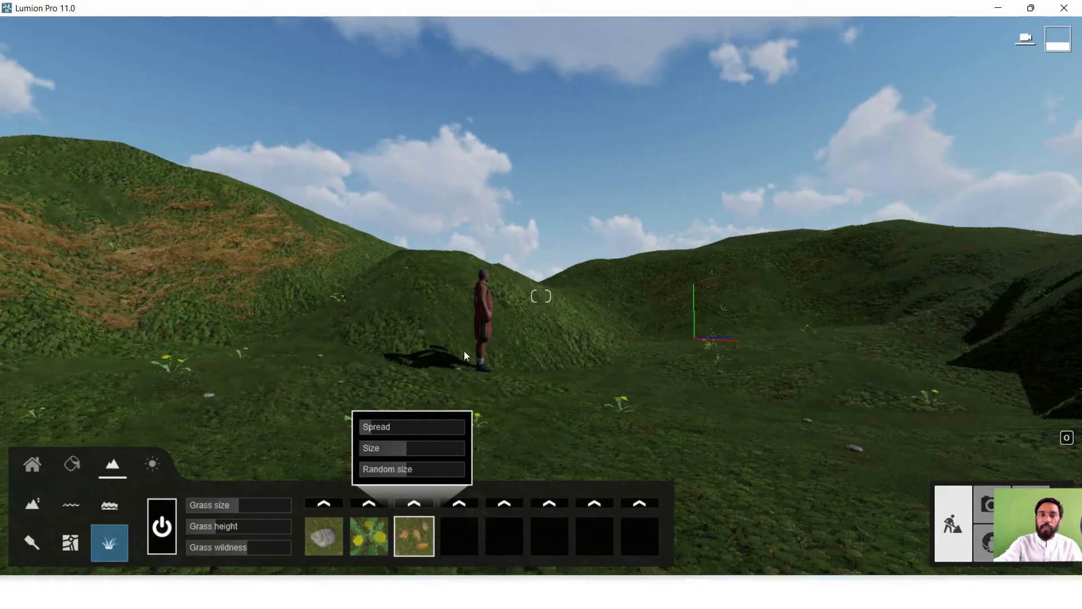
drag(438, 428, 374, 472)
right_drag(735, 515, 720, 381)
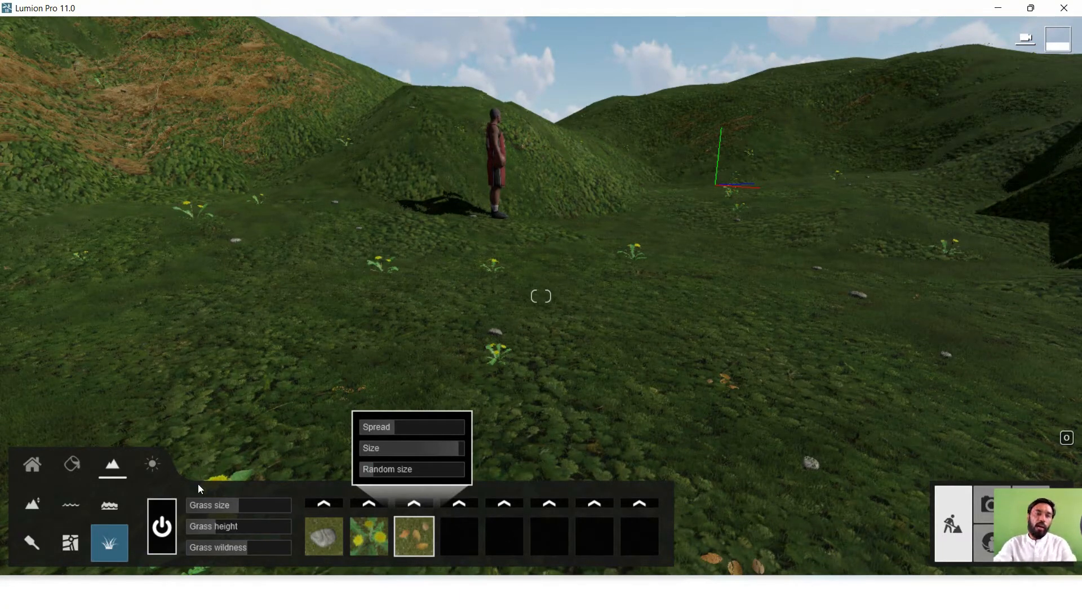
Step: Apply a sandy desert landscape preset with orange rock and check it around the figure and hills
click(34, 541)
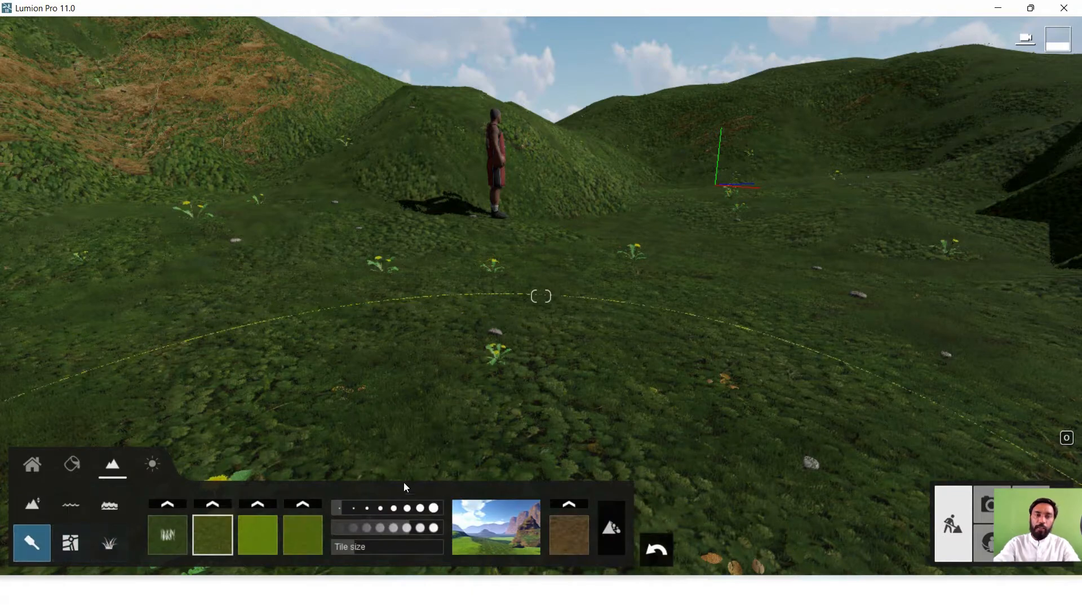
click(505, 533)
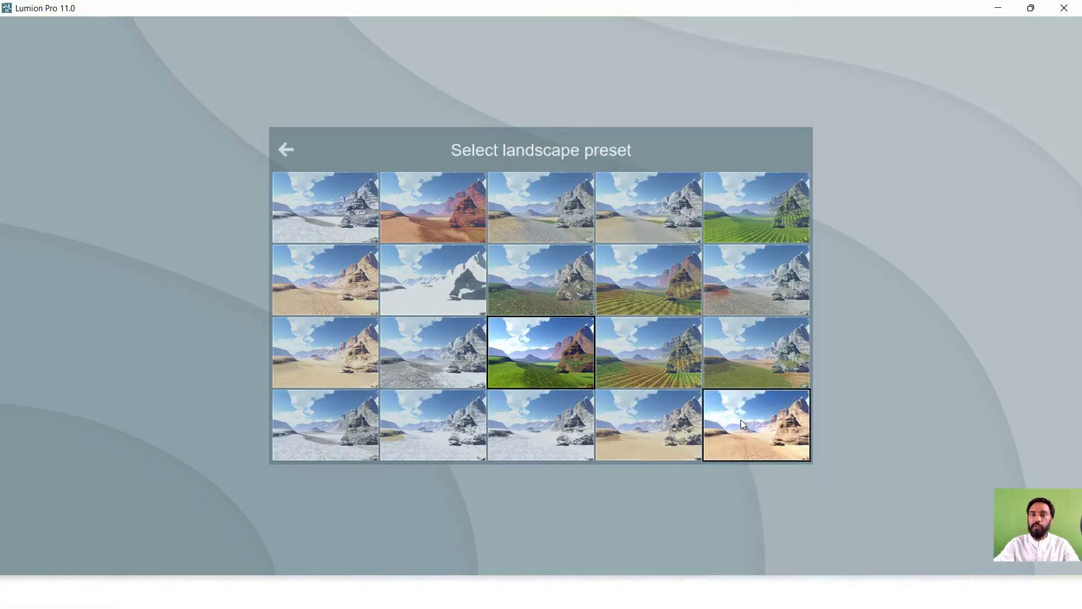
click(680, 267)
scroll(685, 255, down, 4)
scroll(651, 311, up, 3)
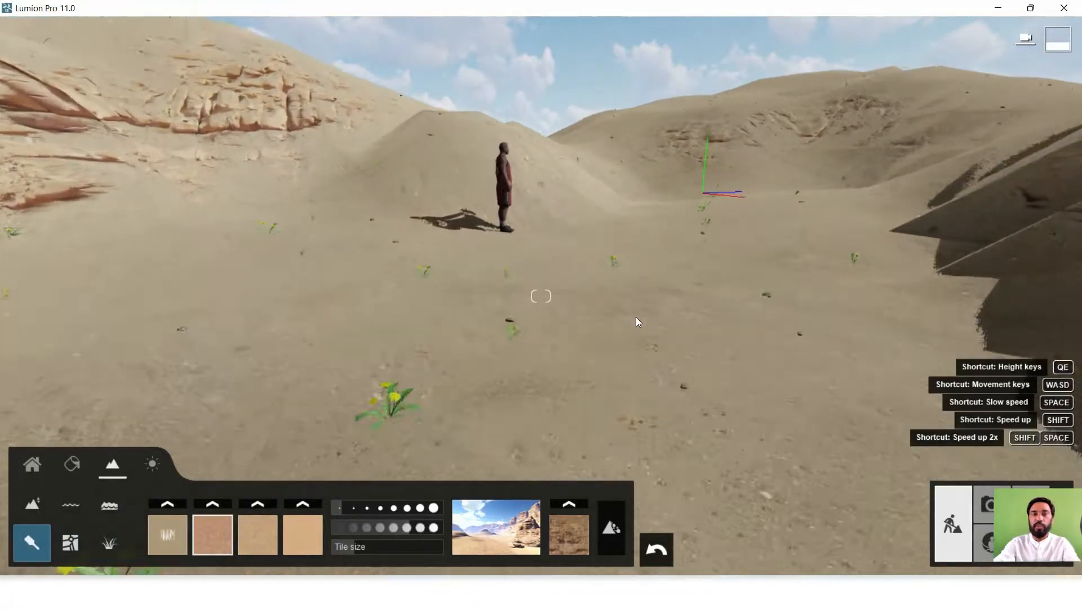
scroll(617, 370, down, 3)
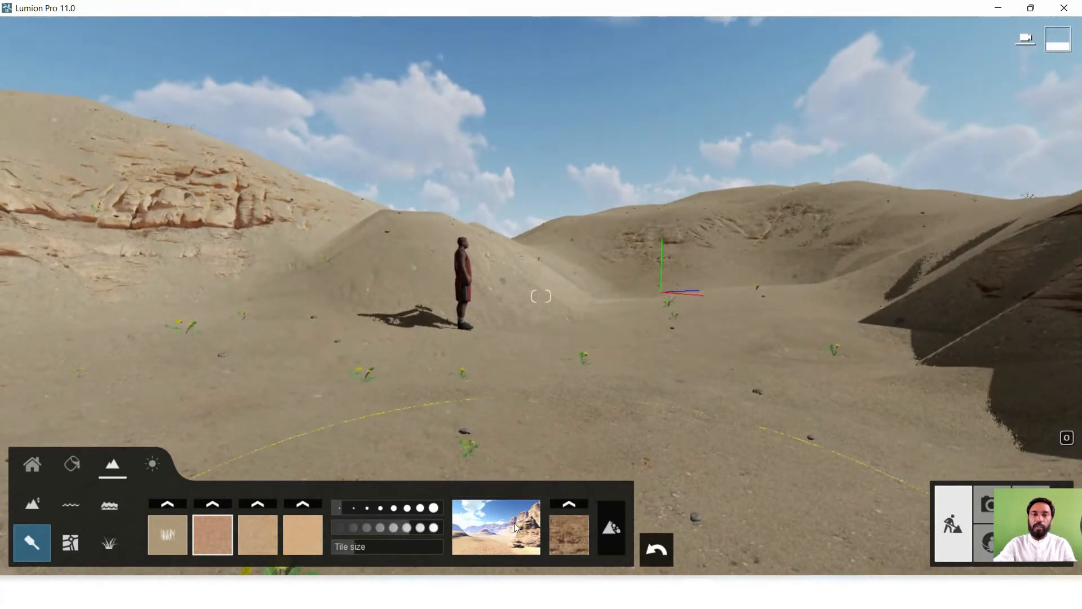
Step: Apply the yellow crop-row landscape preset, and replace it with the bright green field preset
click(514, 523)
click(648, 273)
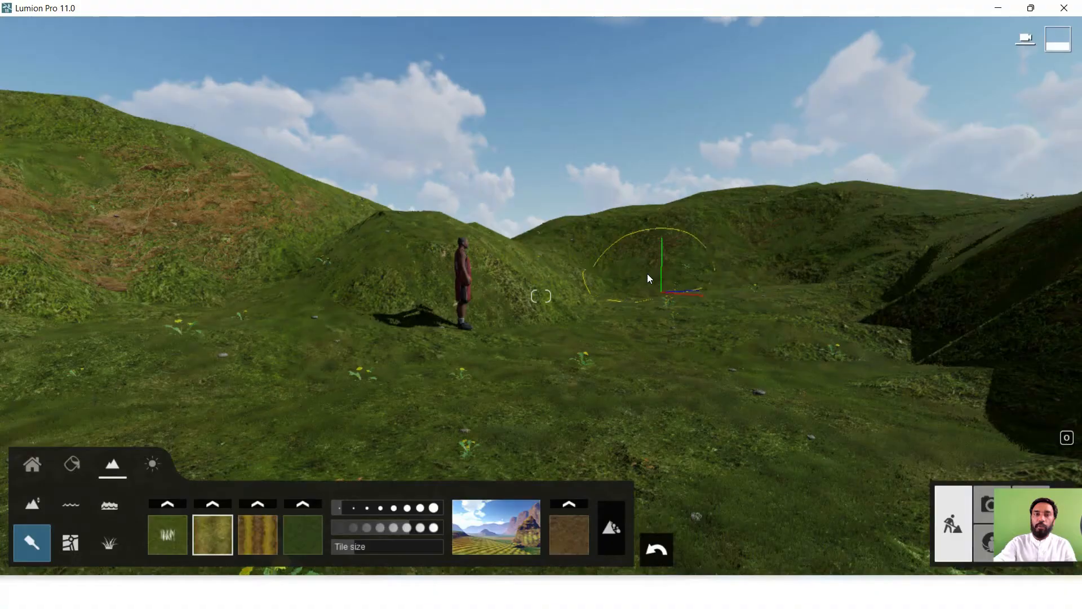
click(515, 513)
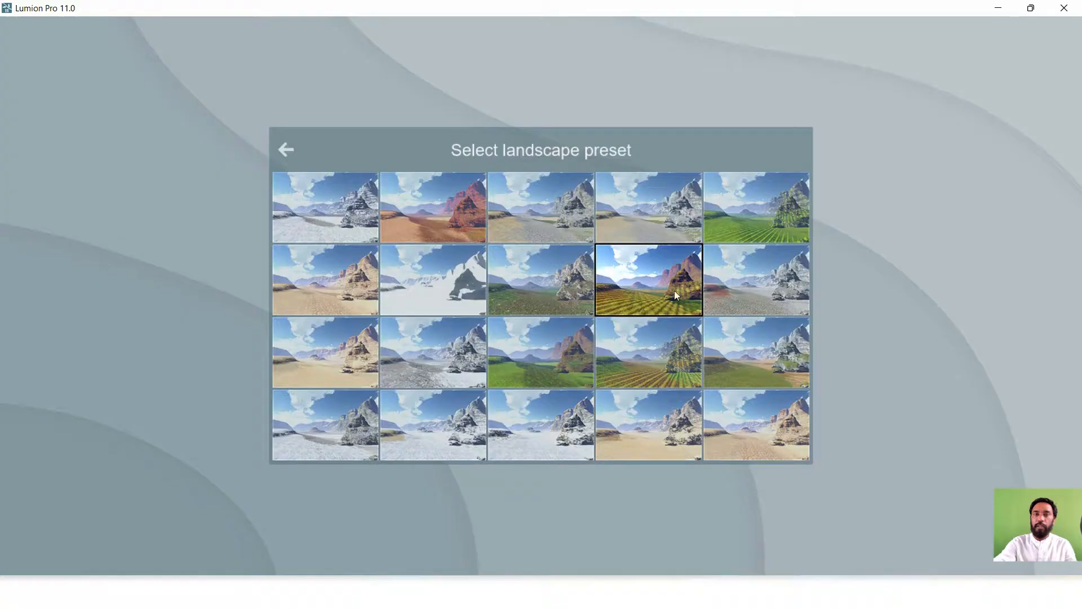
click(743, 207)
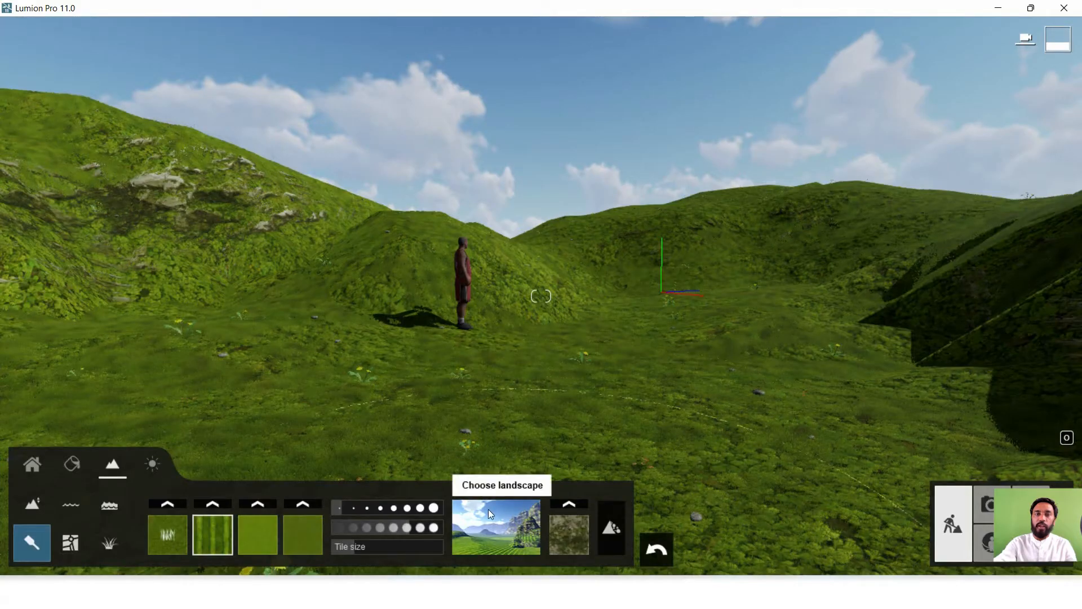
Step: Apply the grey stony landscape preset, and replace it with the desert preset that has orange layered cliffs
click(496, 522)
click(372, 431)
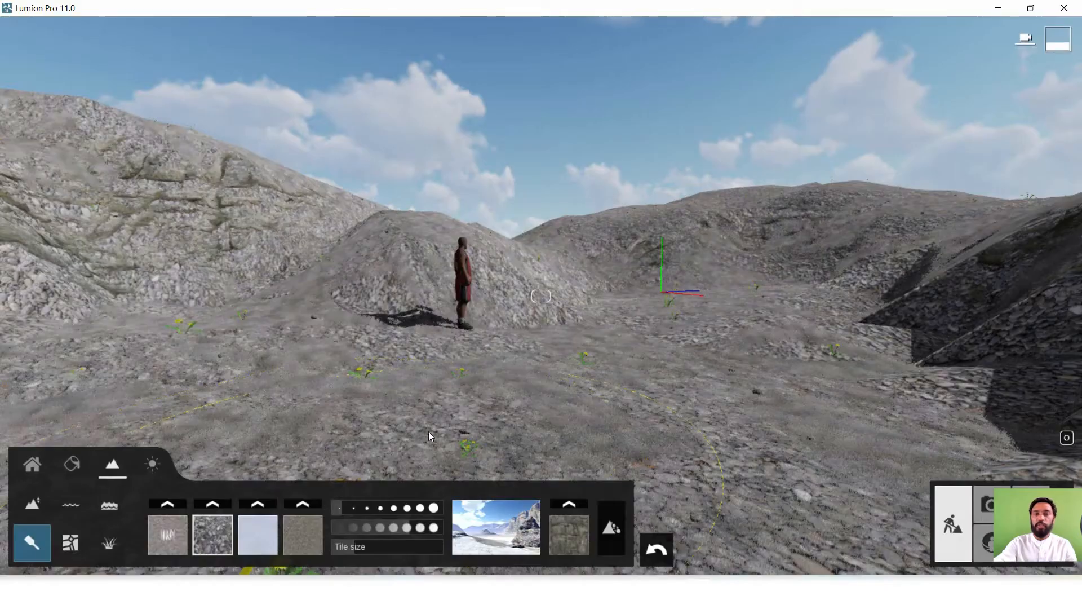
click(496, 525)
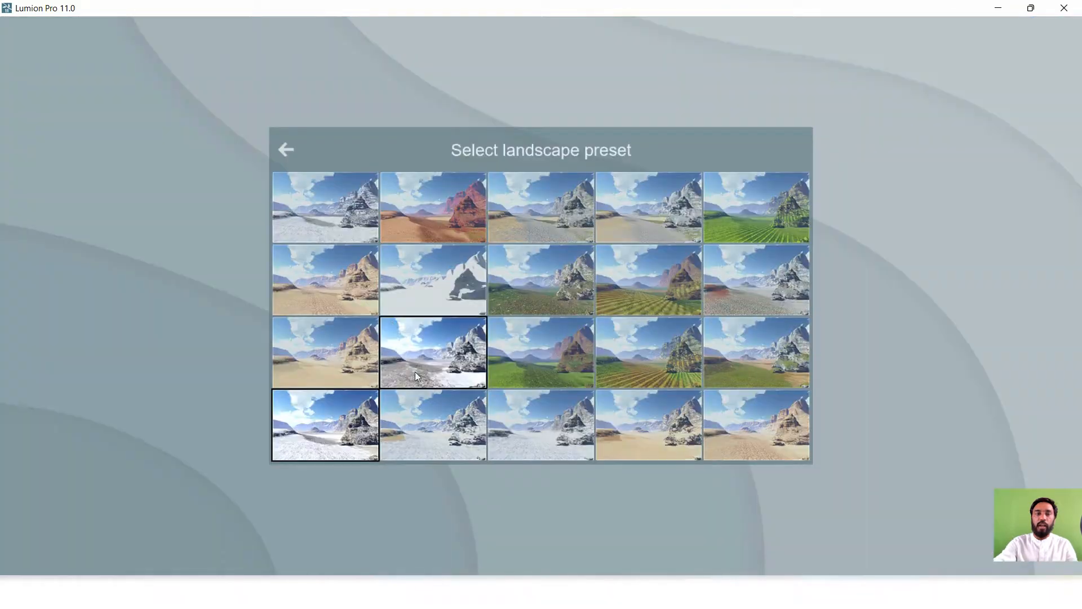
click(350, 290)
key(s)
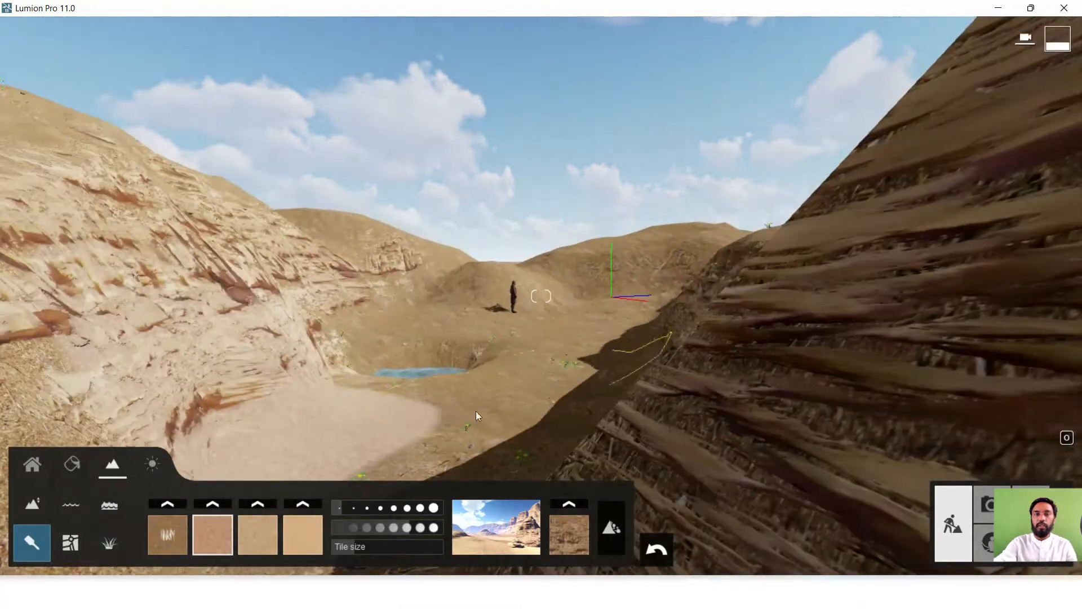
Step: Apply the snow-covered landscape preset and check the snowy ground beside the pond
click(488, 516)
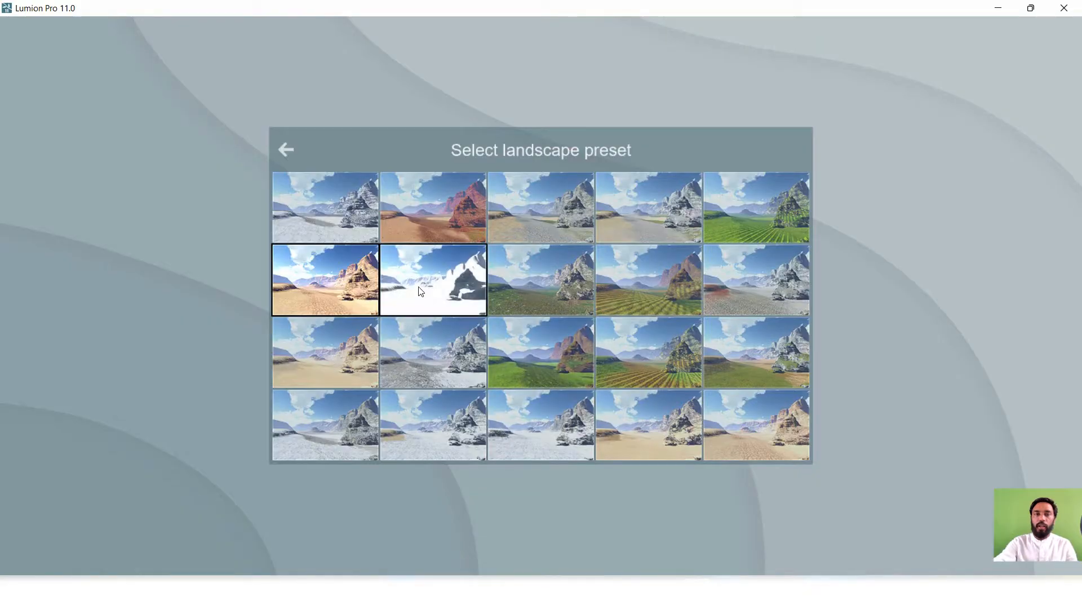
click(445, 290)
key(w)
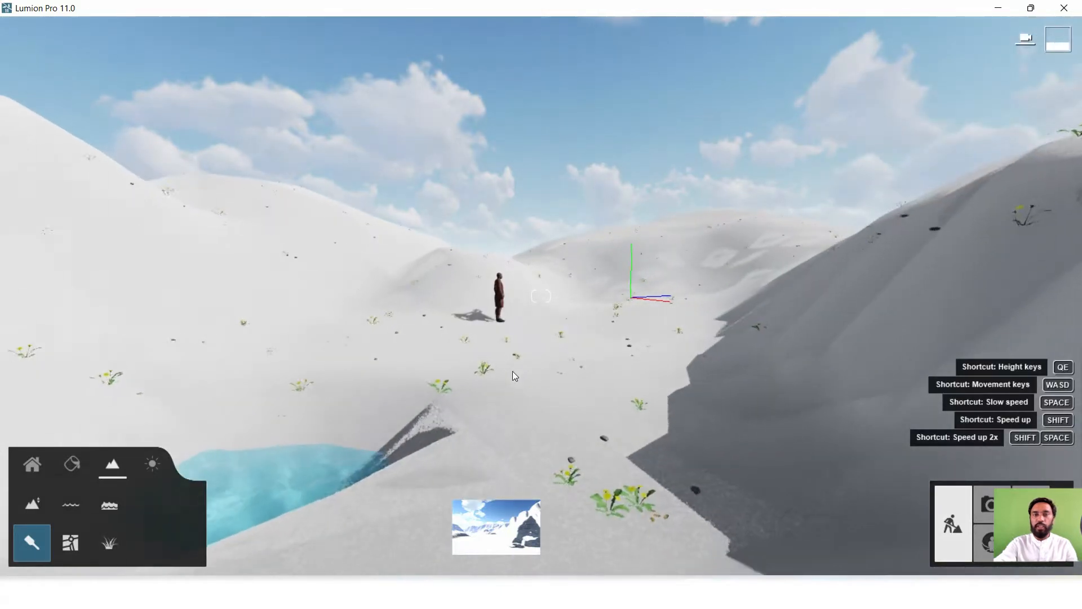
Step: Remove the dead leaves from the third grass object slot
click(107, 544)
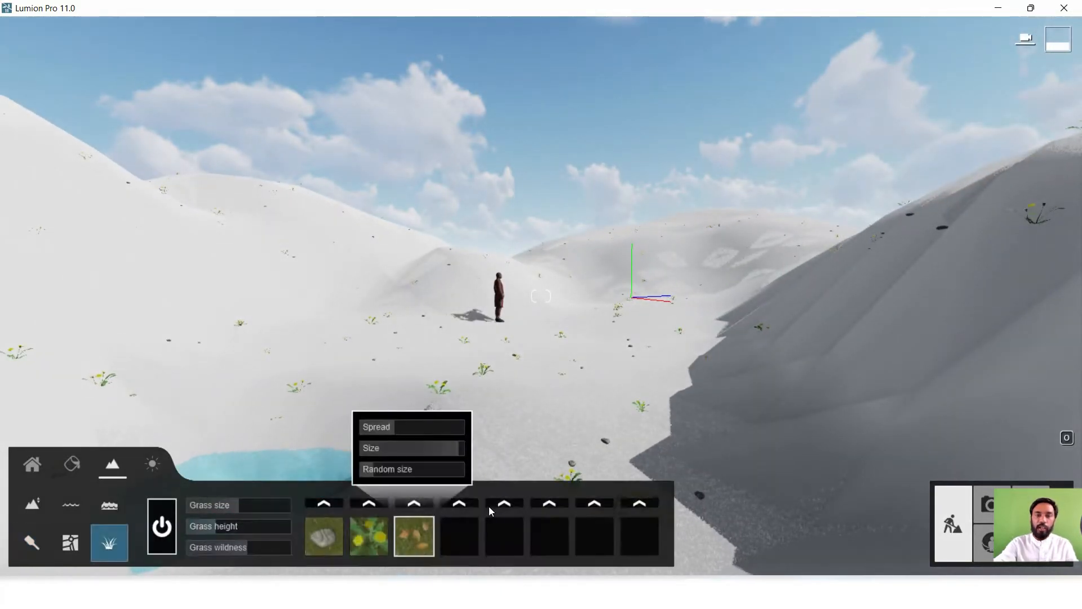
click(418, 508)
click(249, 164)
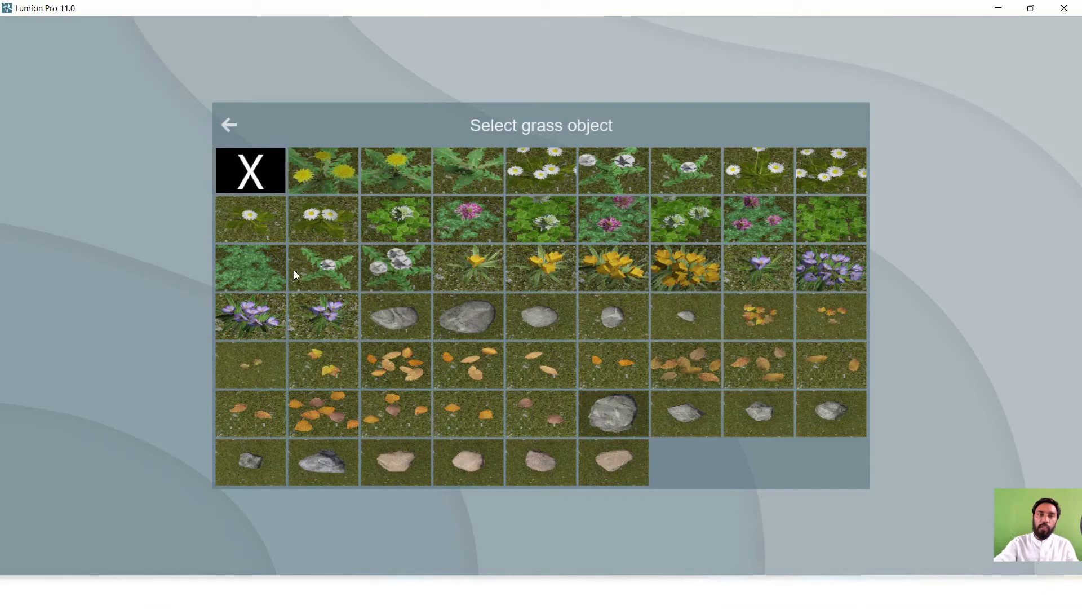
Step: Remove the yellow dandelions from their grass object slot
click(370, 454)
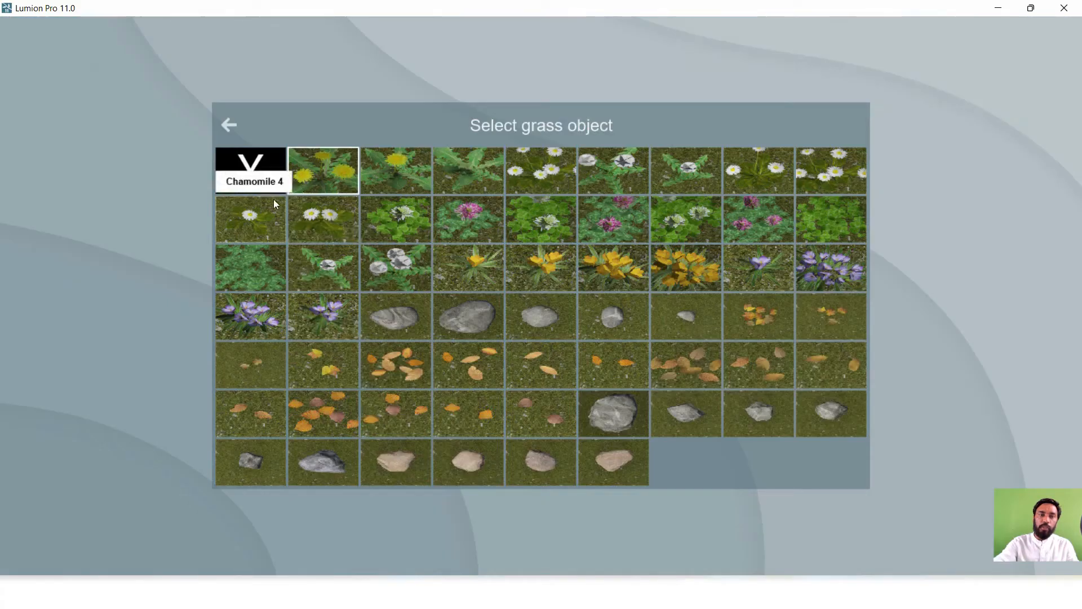
click(248, 168)
key(w)
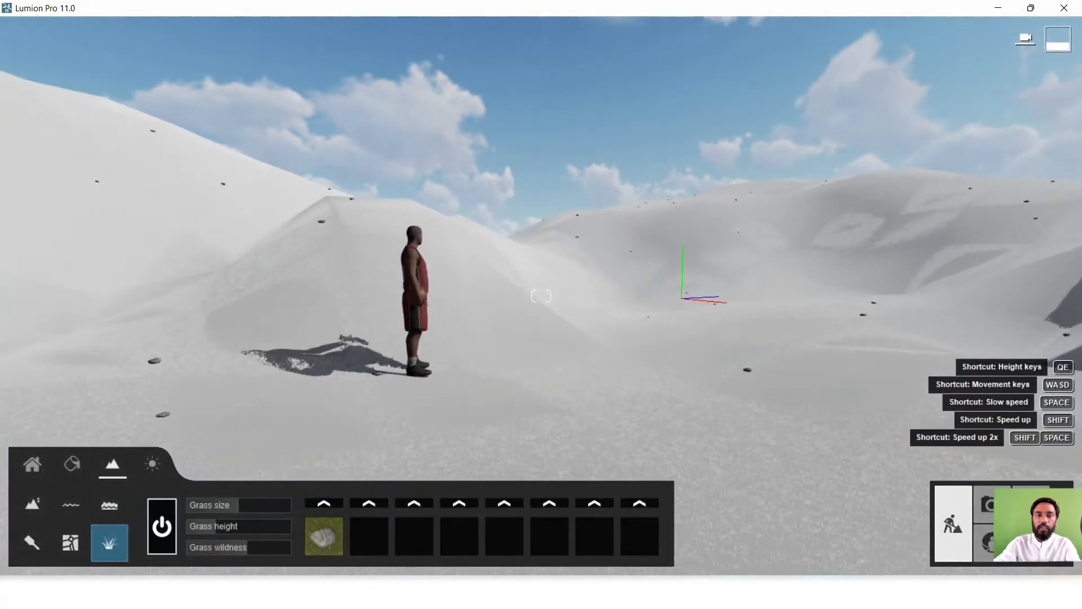
Step: Switch off the landscape grass across the snowy terrain
right_drag(563, 352, 595, 404)
key(a)
key(q)
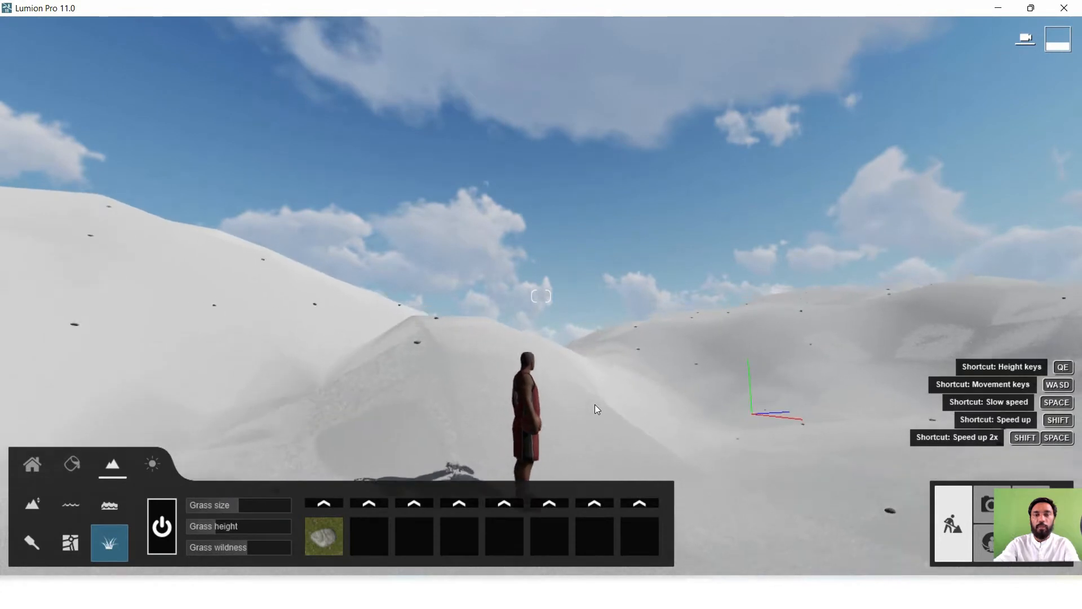
key(e)
key(s)
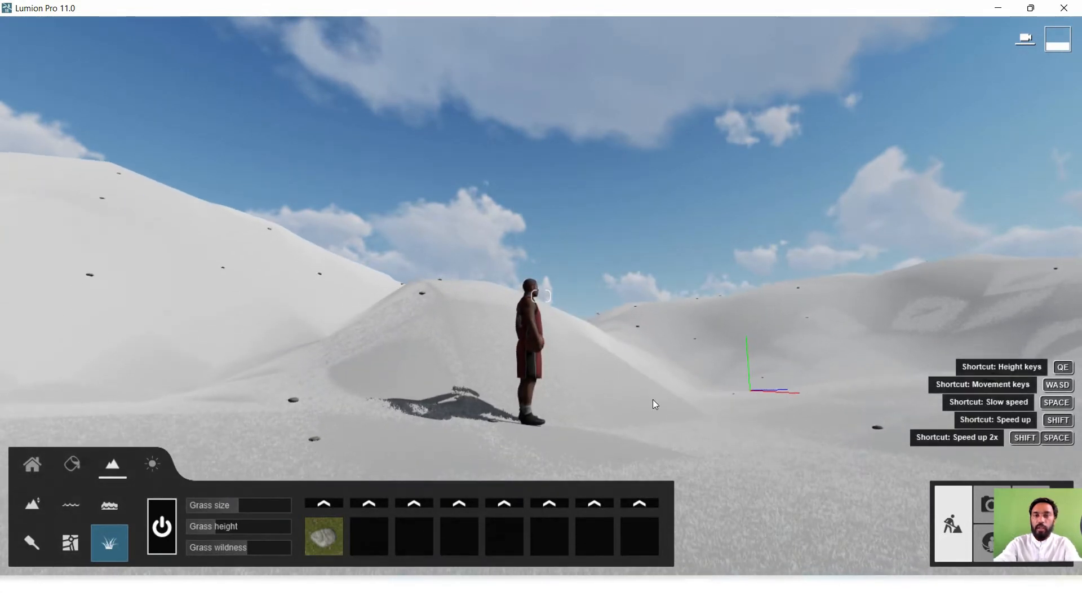
mouse_move(195, 531)
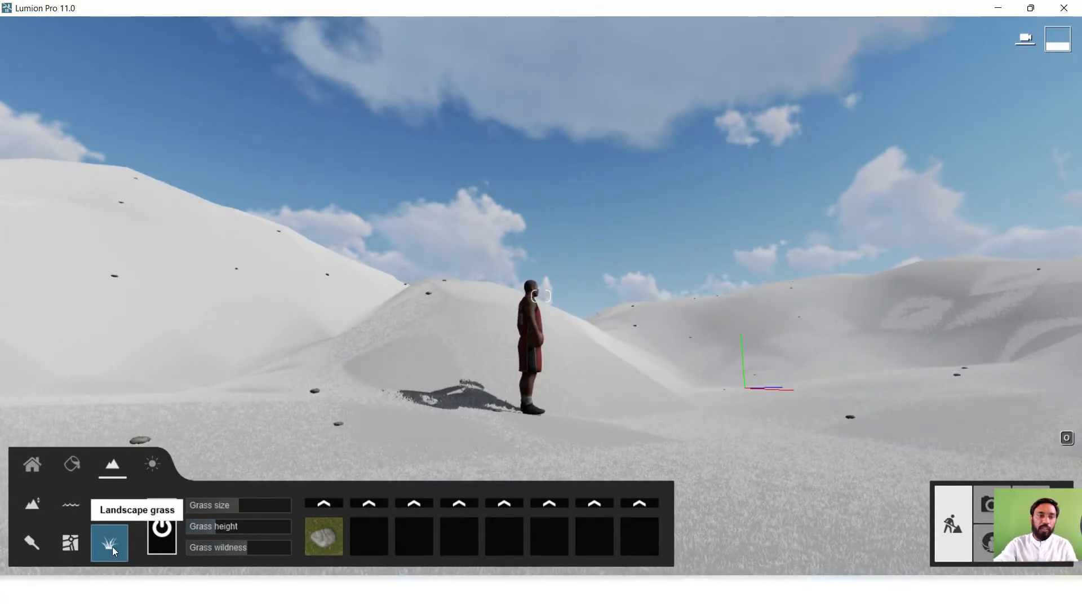
click(162, 527)
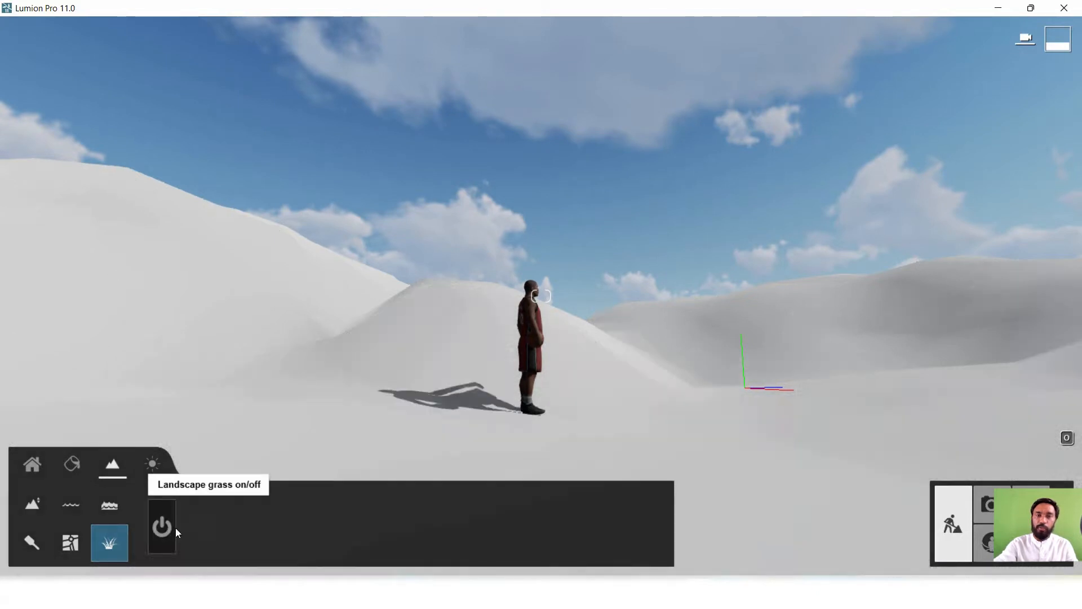
key(s)
key(w)
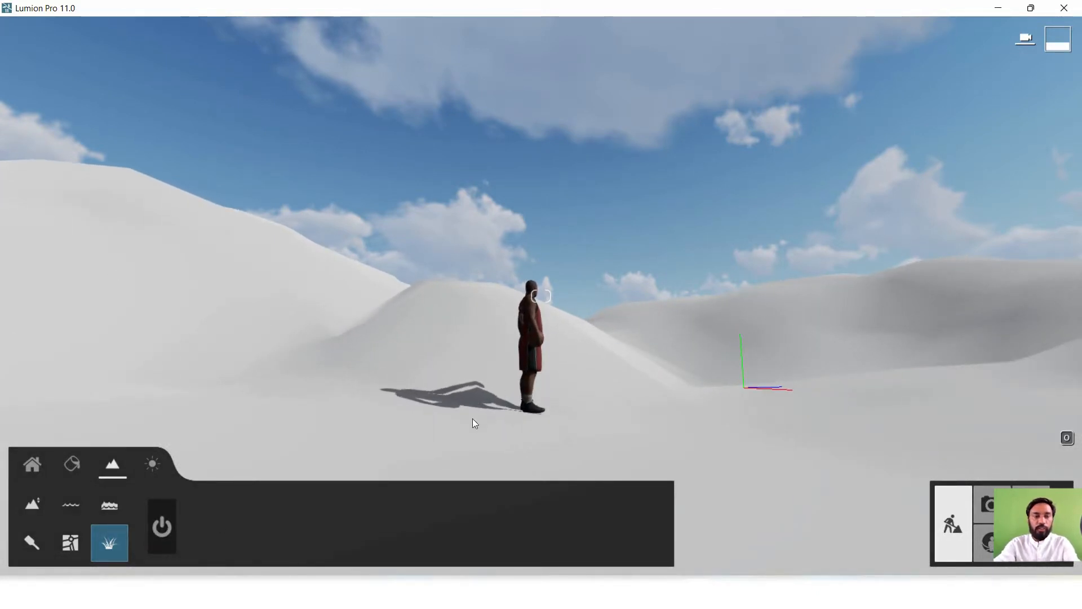
Step: Replace the plain snow landscape with the snow preset that has exposed rocky cliffs
click(38, 545)
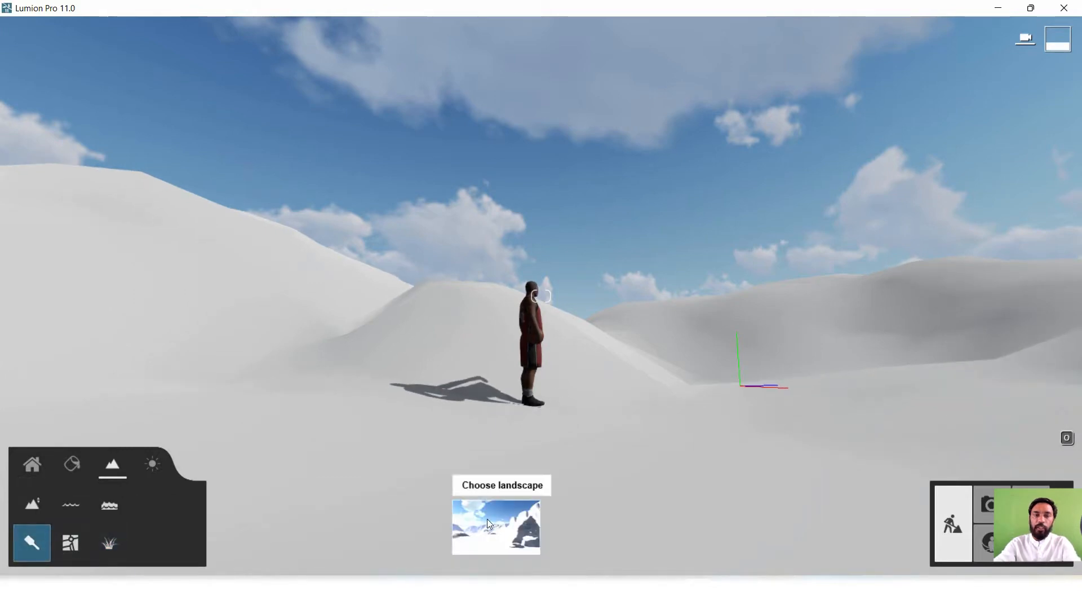
click(488, 522)
click(424, 286)
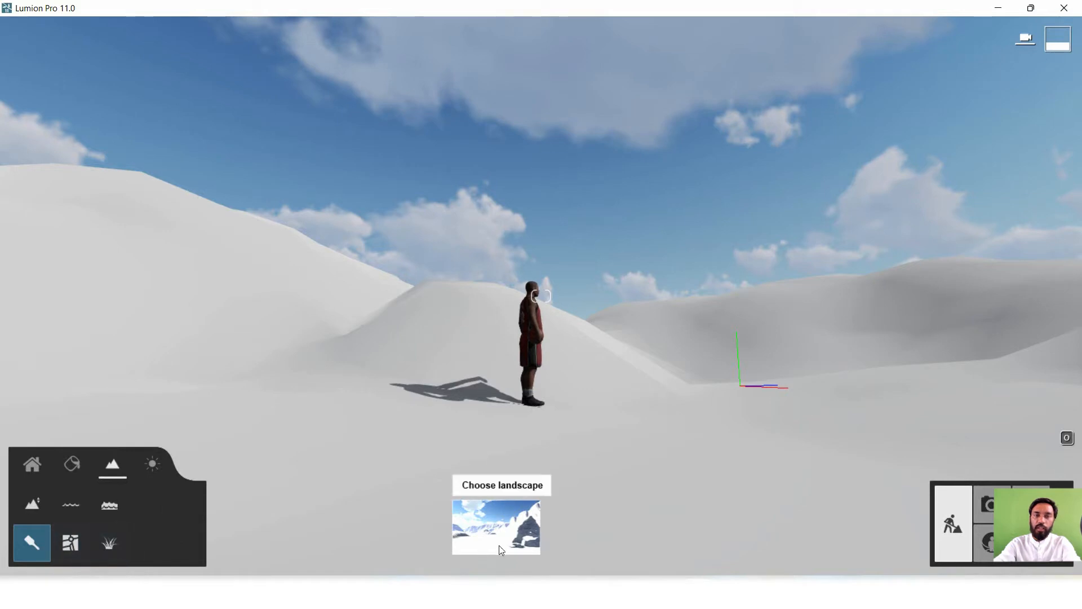
click(506, 524)
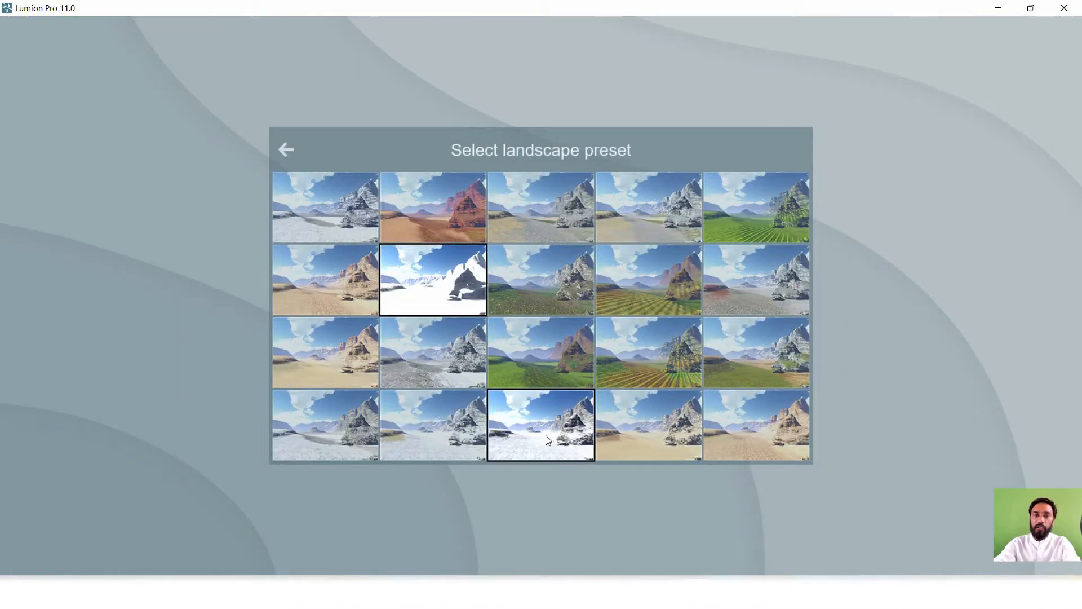
click(555, 451)
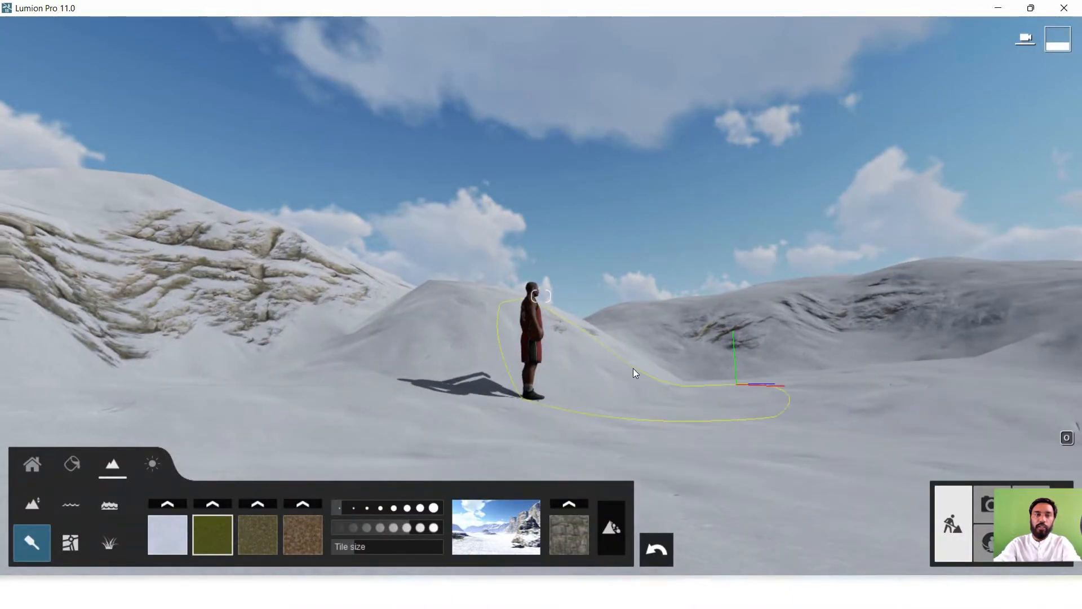
key(e)
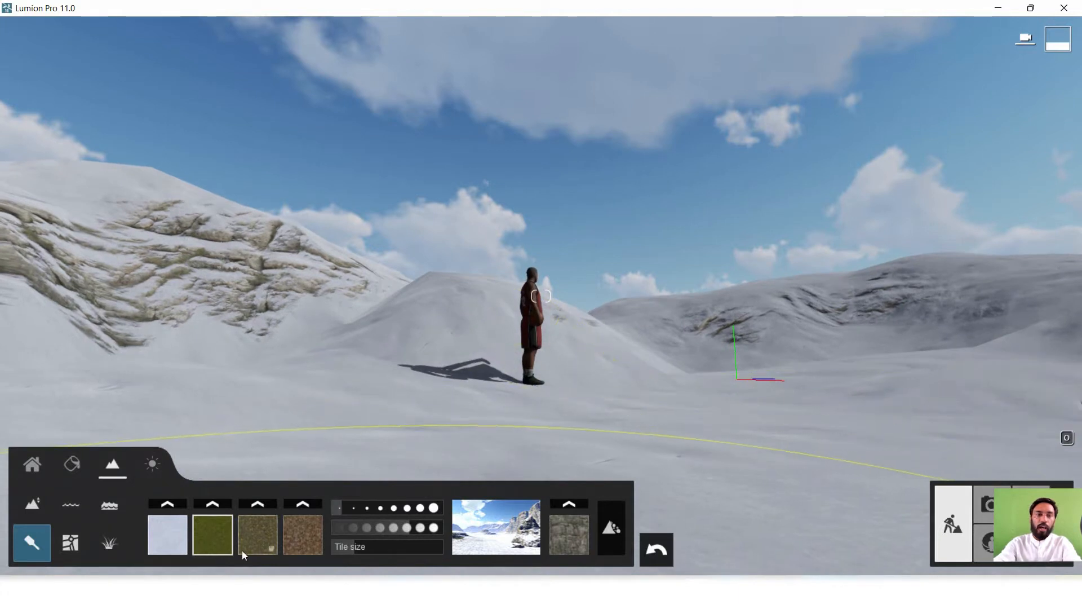
Step: Place a pickup truck from the transport library's SUV category on the snow beside the man, and select it
click(32, 466)
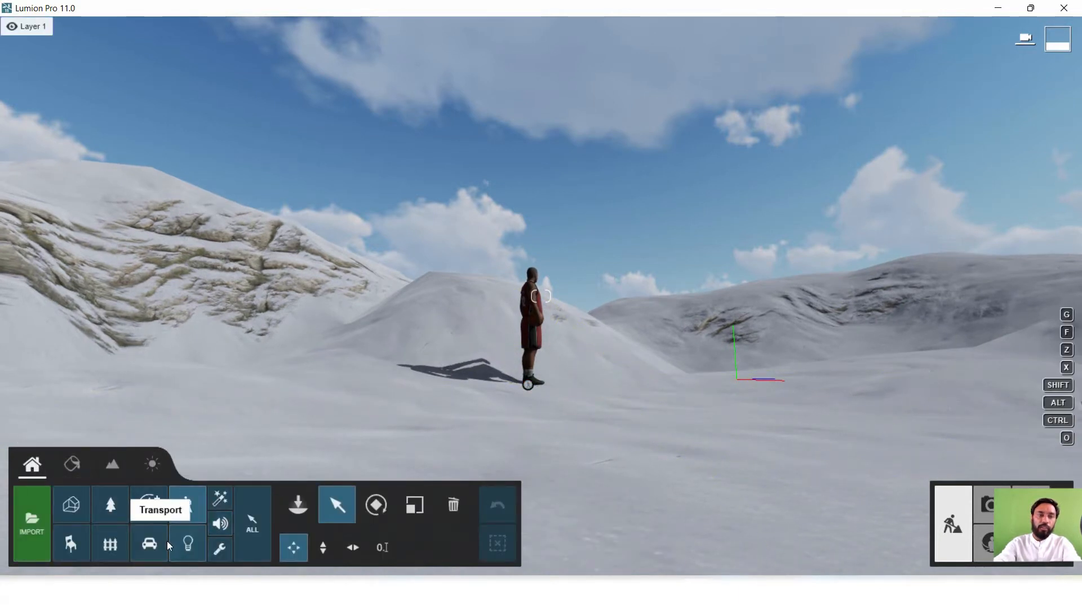
click(150, 543)
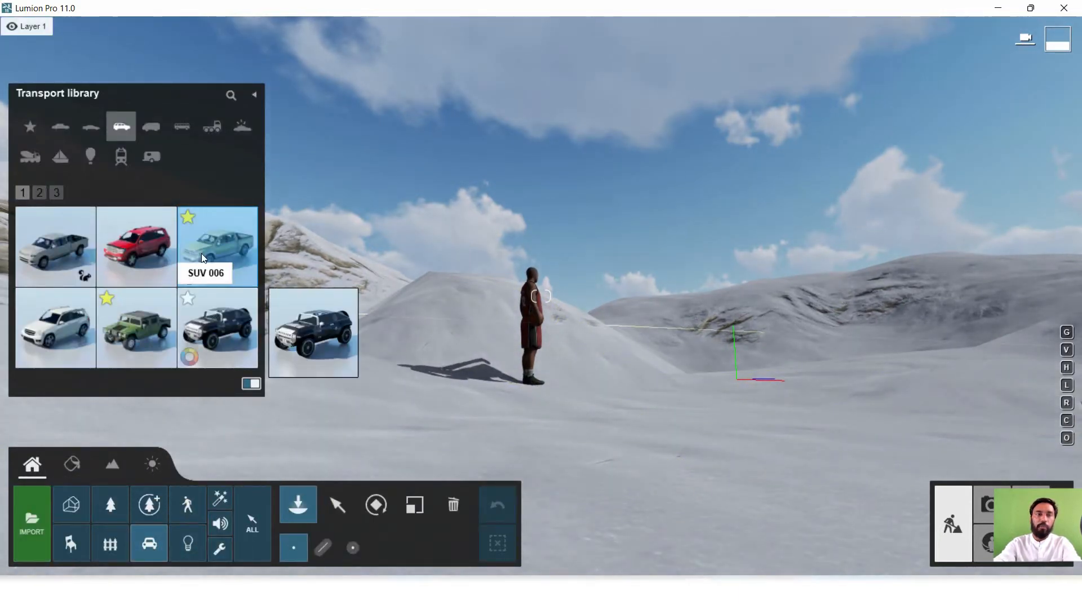
click(199, 262)
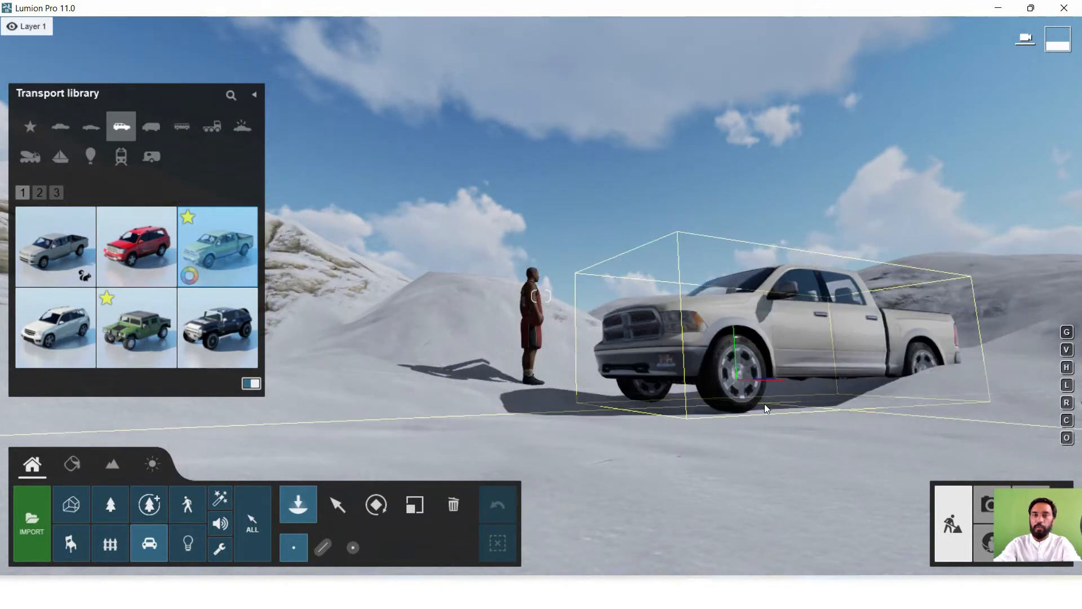
click(765, 404)
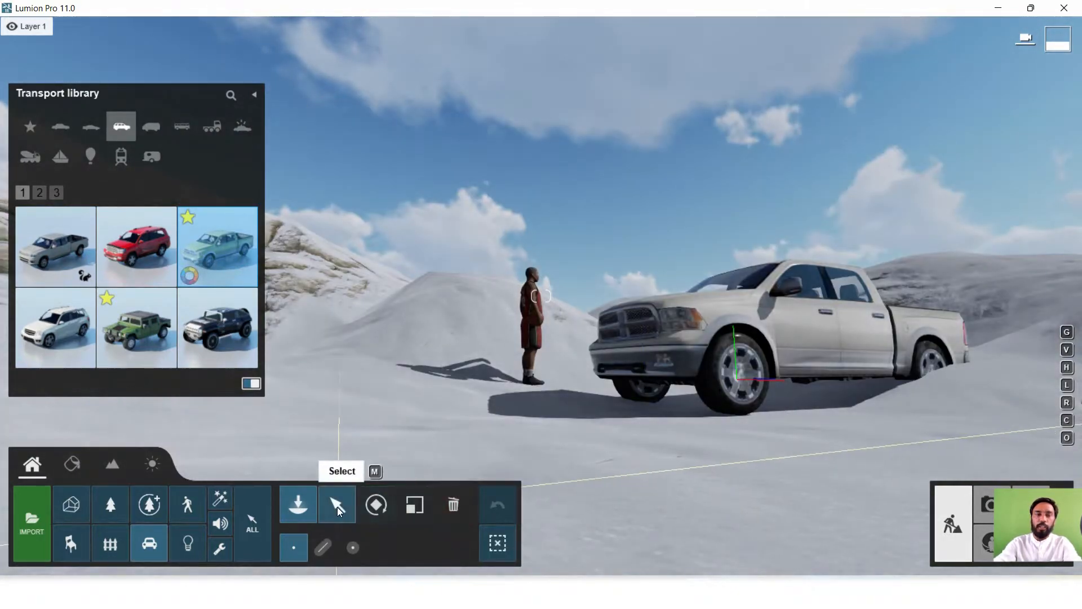
click(337, 505)
right_drag(681, 363, 722, 381)
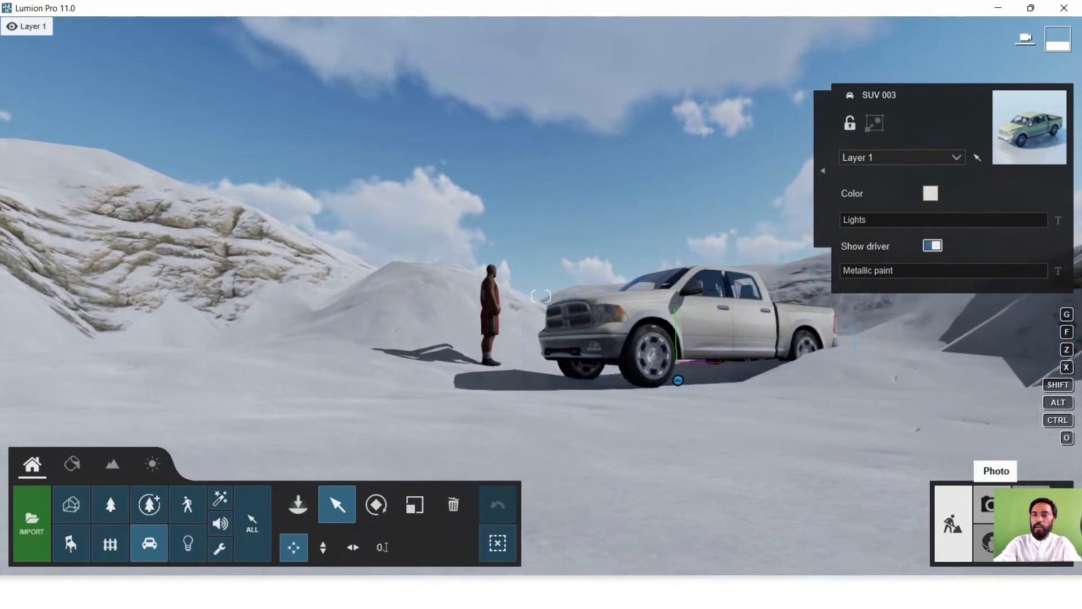
Step: Switch to Photo mode and apply the Realistic style to the first photo
click(988, 504)
click(181, 90)
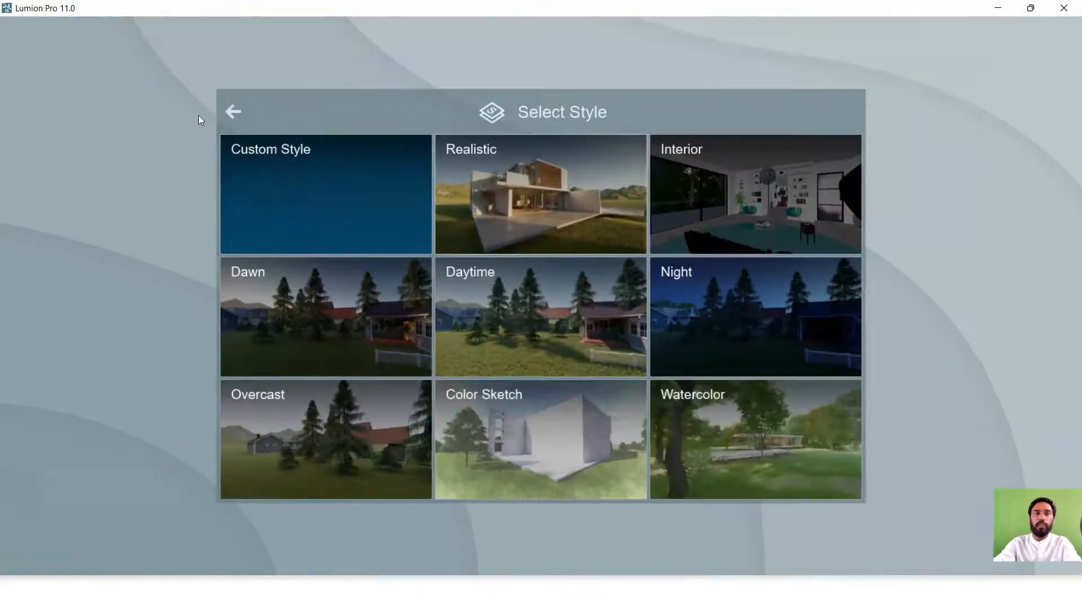
click(464, 193)
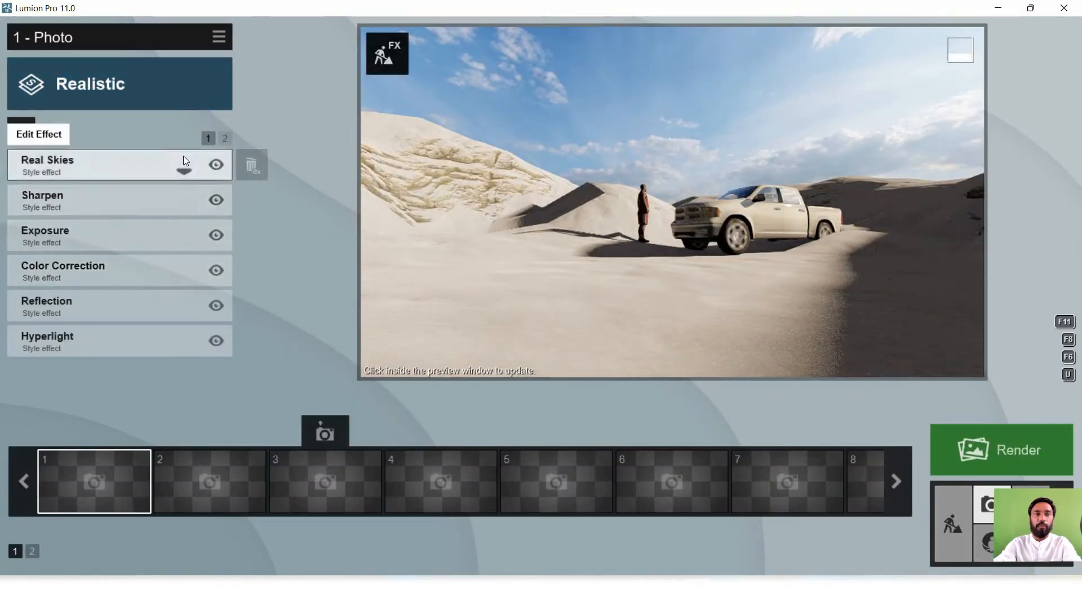
Step: Increase the Real Skies heading and frame the photo preview closer on the pickup truck and the man
click(120, 165)
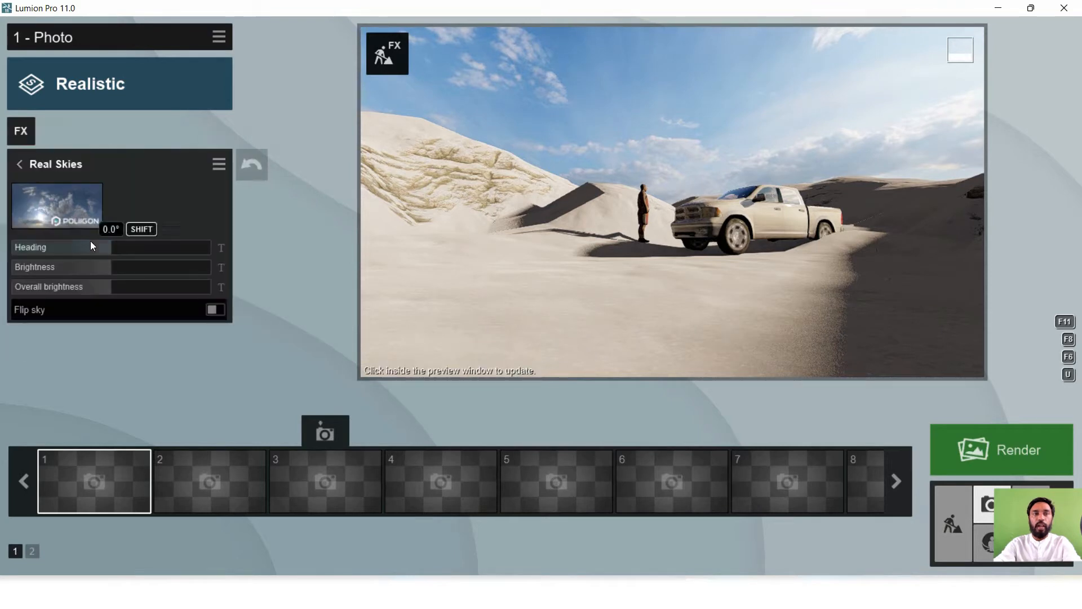
drag(90, 242, 137, 248)
key(q)
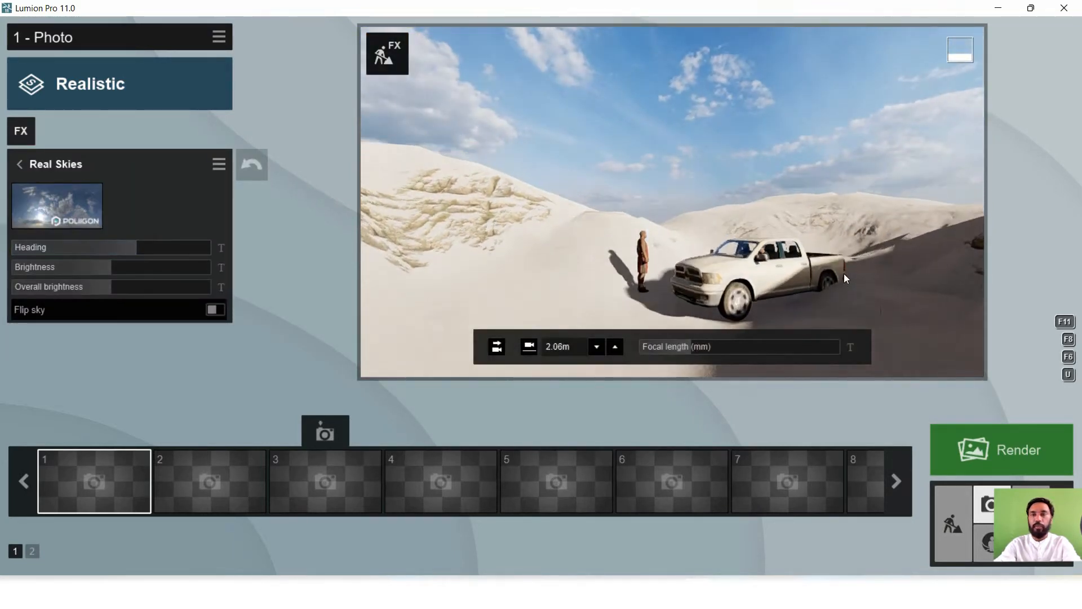
mouse_move(832, 333)
right_down()
mouse_move(832, 316)
mouse_move(821, 327)
right_up()
key(e)
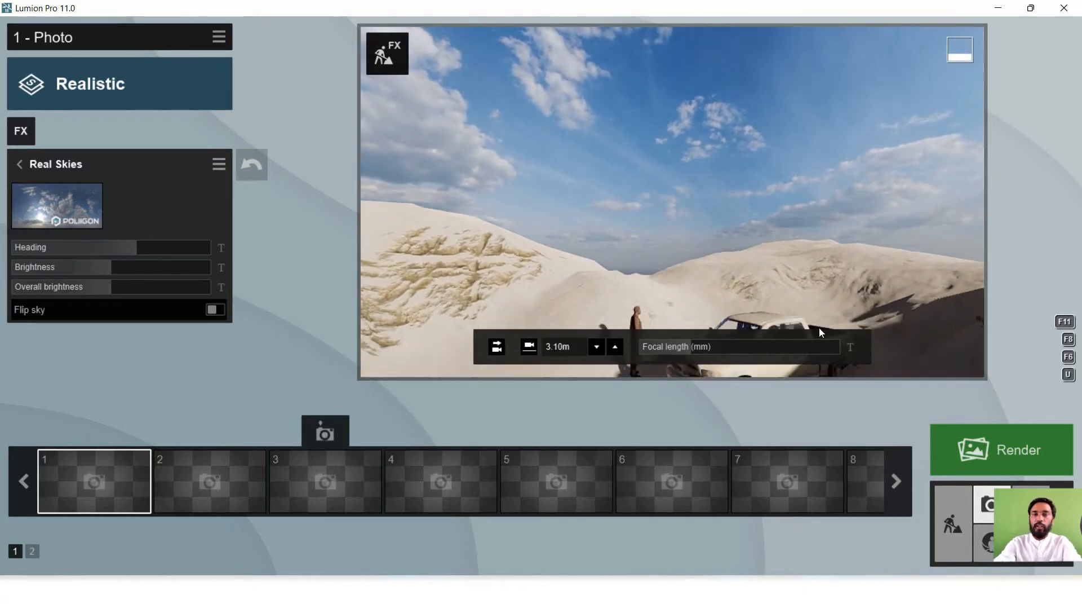
key(w)
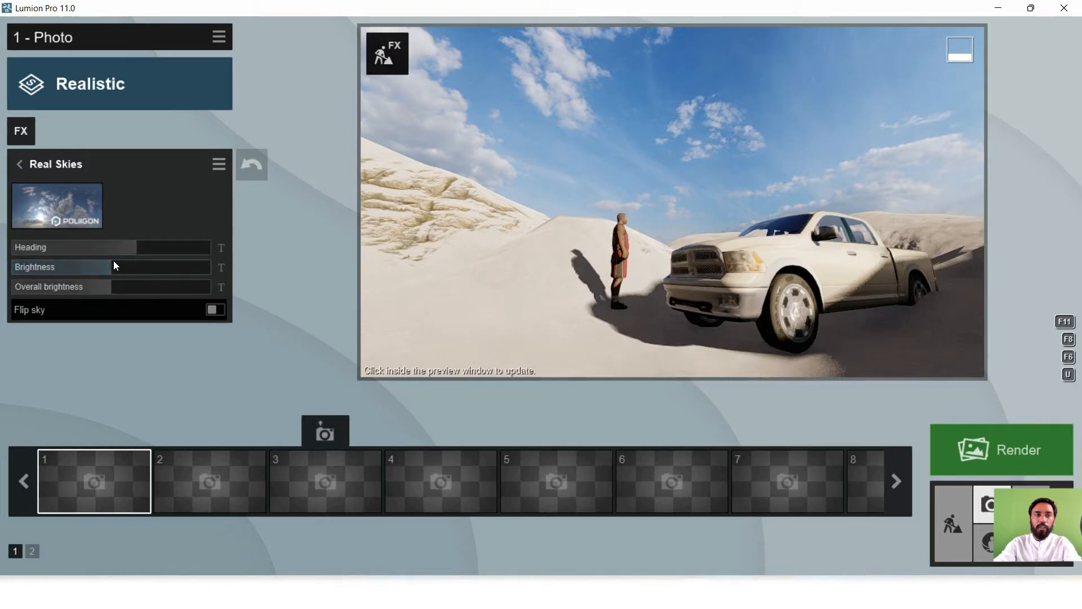
Step: Turn the Real Skies heading to a negative angle, slightly reduce the sky brightness, and return to the effects list
mouse_move(121, 266)
mouse_down()
mouse_move(185, 268)
mouse_move(108, 268)
mouse_move(135, 252)
mouse_move(89, 248)
mouse_move(106, 252)
mouse_up()
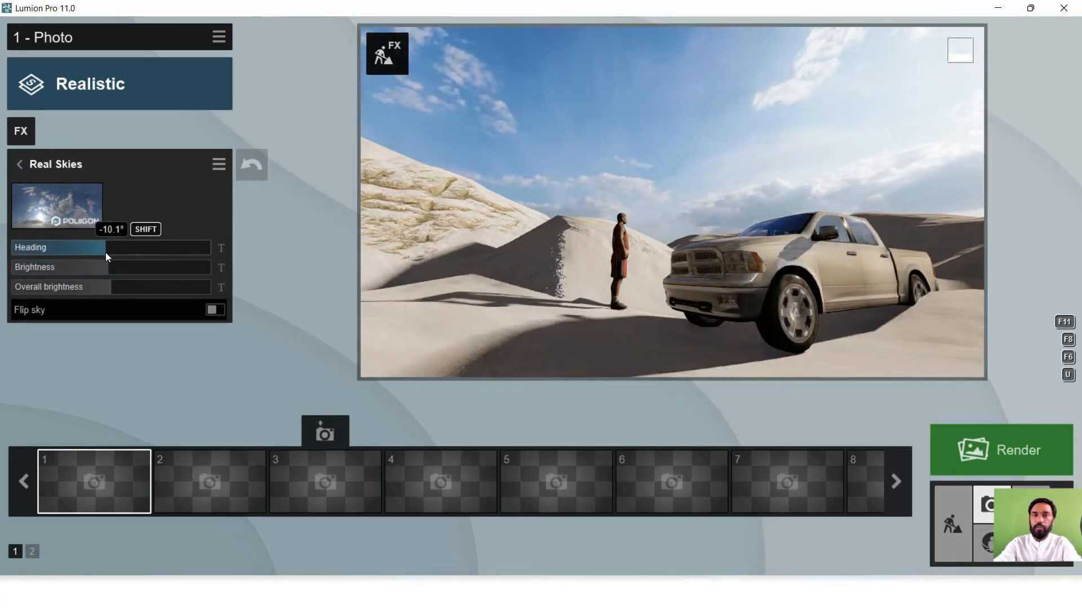
click(788, 275)
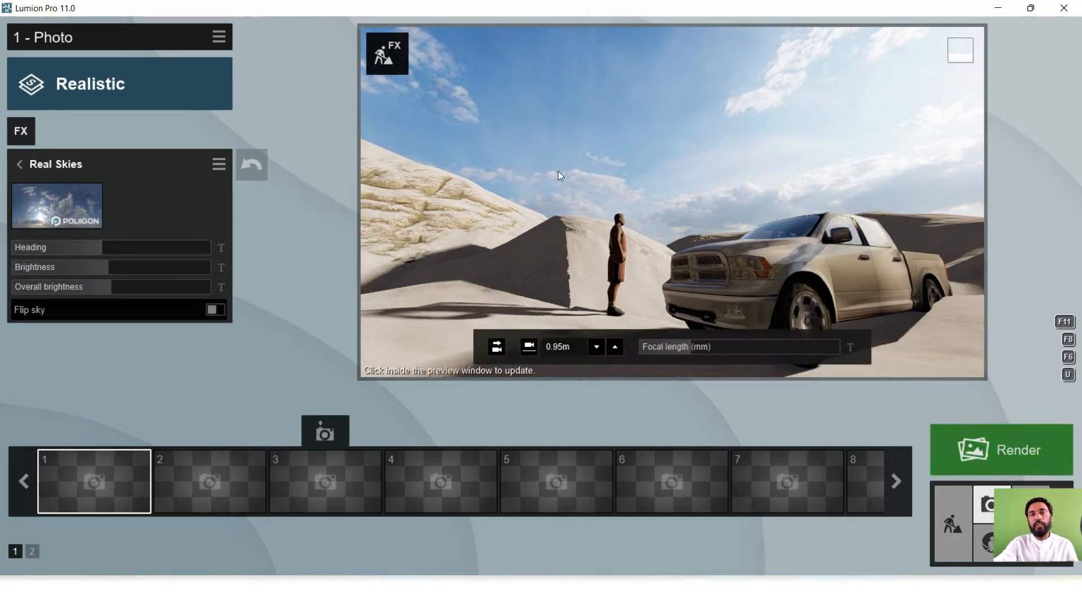
click(20, 164)
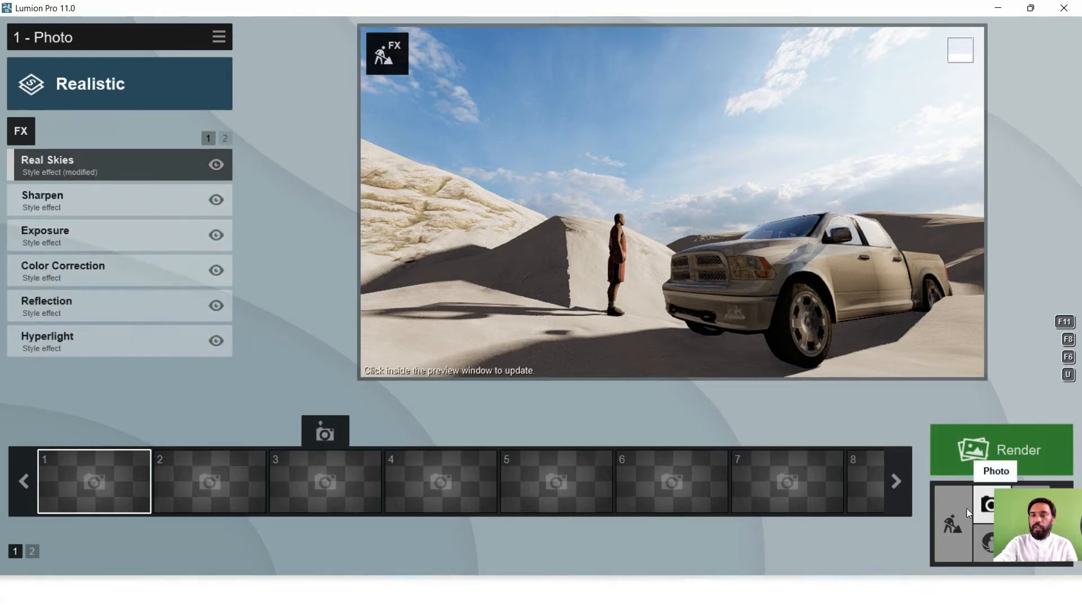
Step: Return to Build mode and examine the pickup truck and the man in the snowy landscape
click(953, 524)
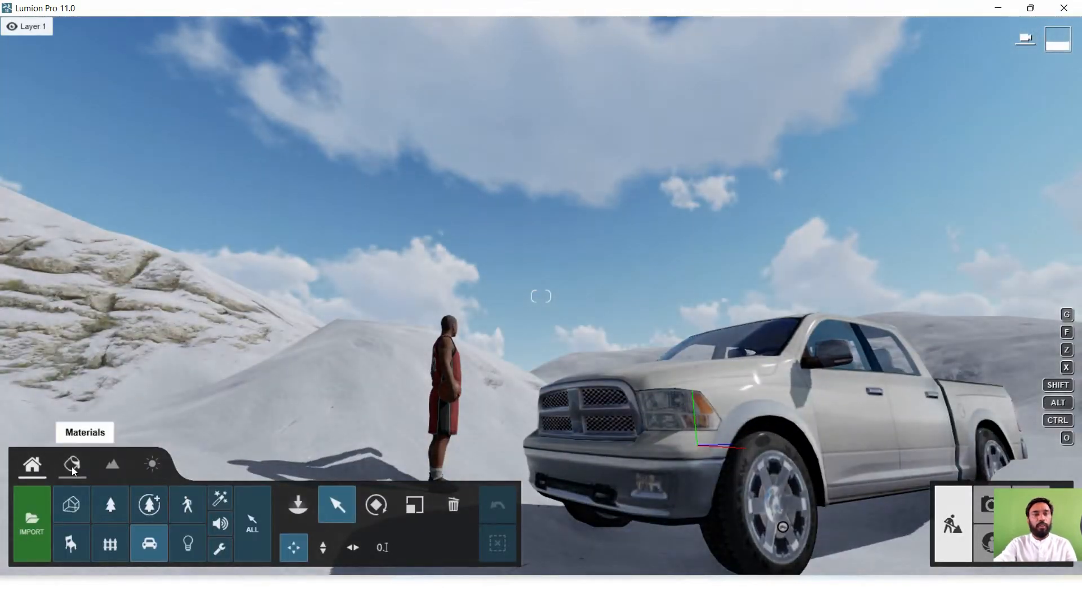
scroll(665, 262, down, 4)
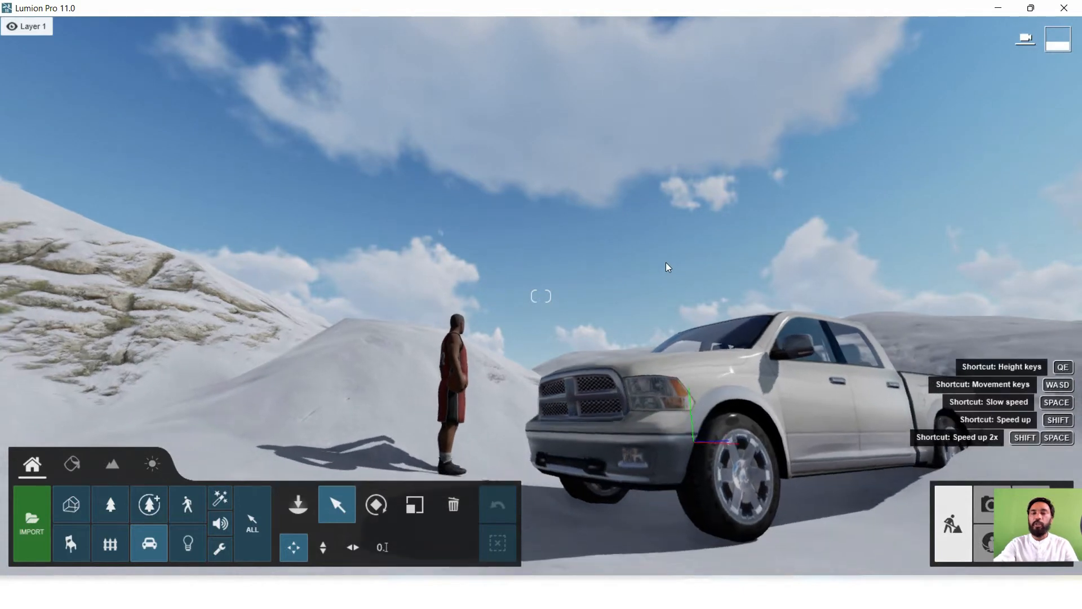
right_drag(583, 316, 578, 252)
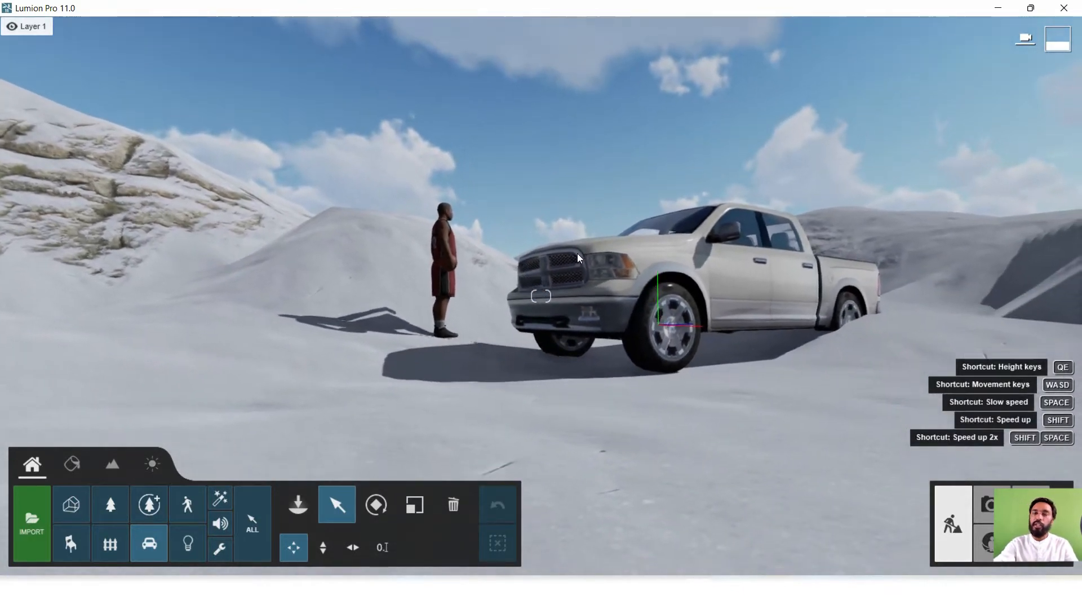
scroll(567, 212, up, 3)
scroll(567, 212, down, 5)
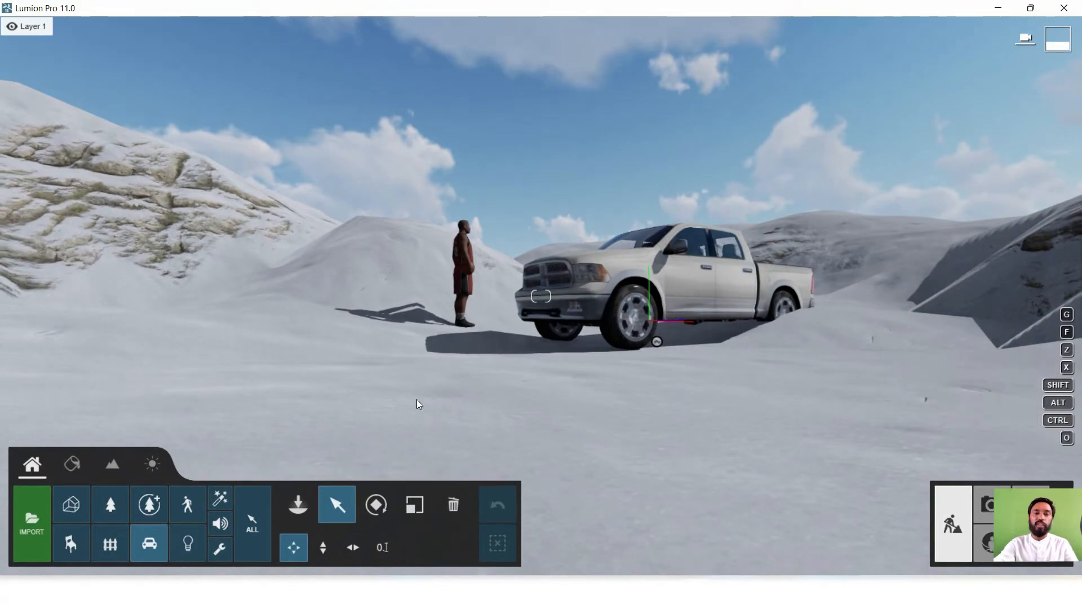
key(w)
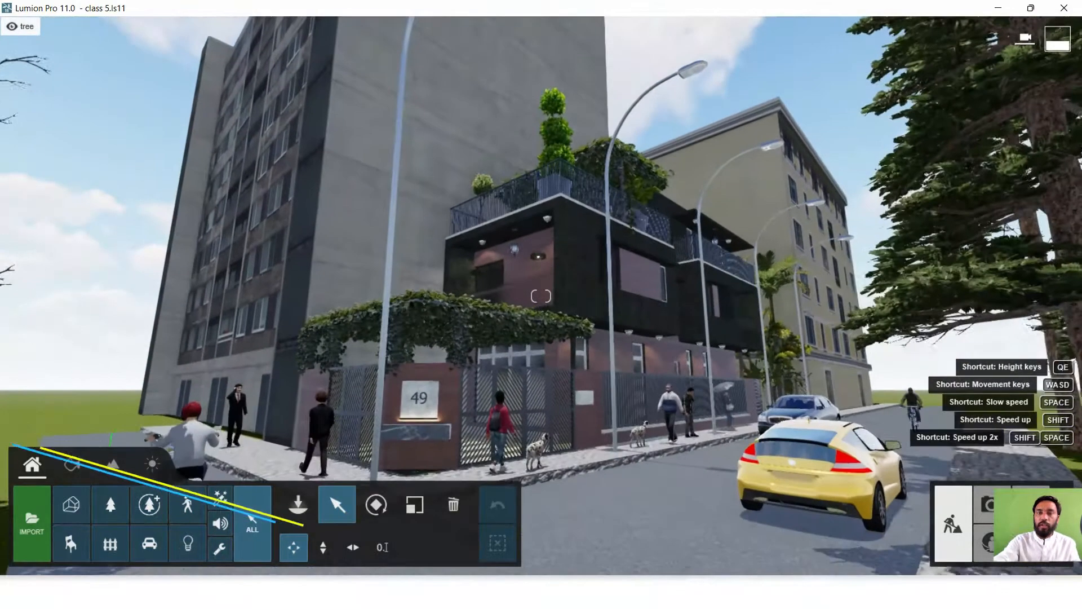
Step: Examine the corner house numbered 49 and the surrounding street in the class 5 scene from several viewpoints
right_drag(549, 306, 520, 223)
key(s)
key(w)
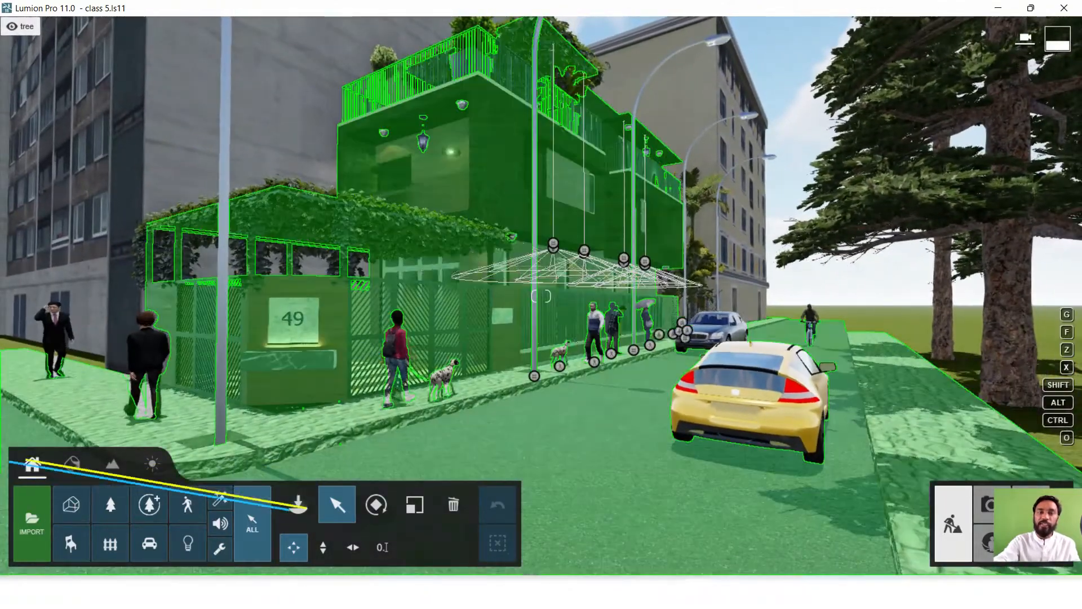
right_drag(471, 270, 425, 289)
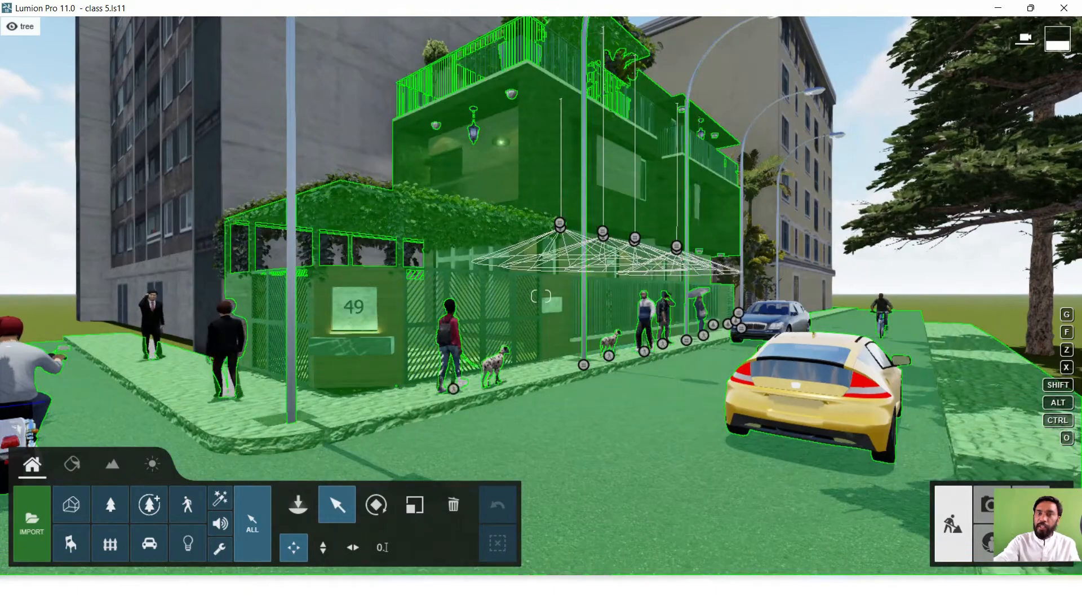
right_drag(642, 325, 705, 340)
key(s)
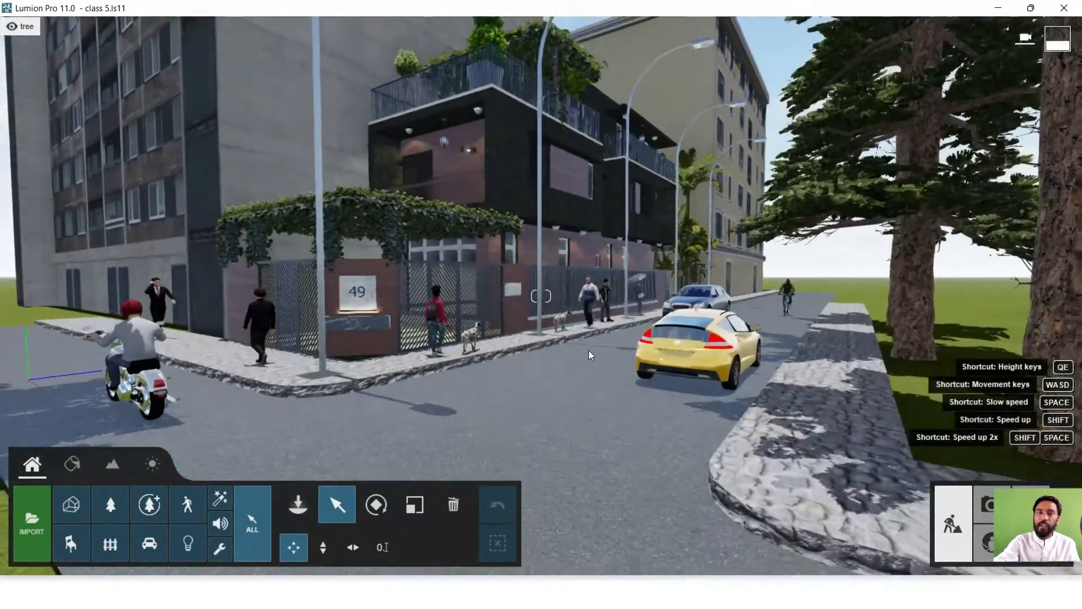
key(w)
key(s)
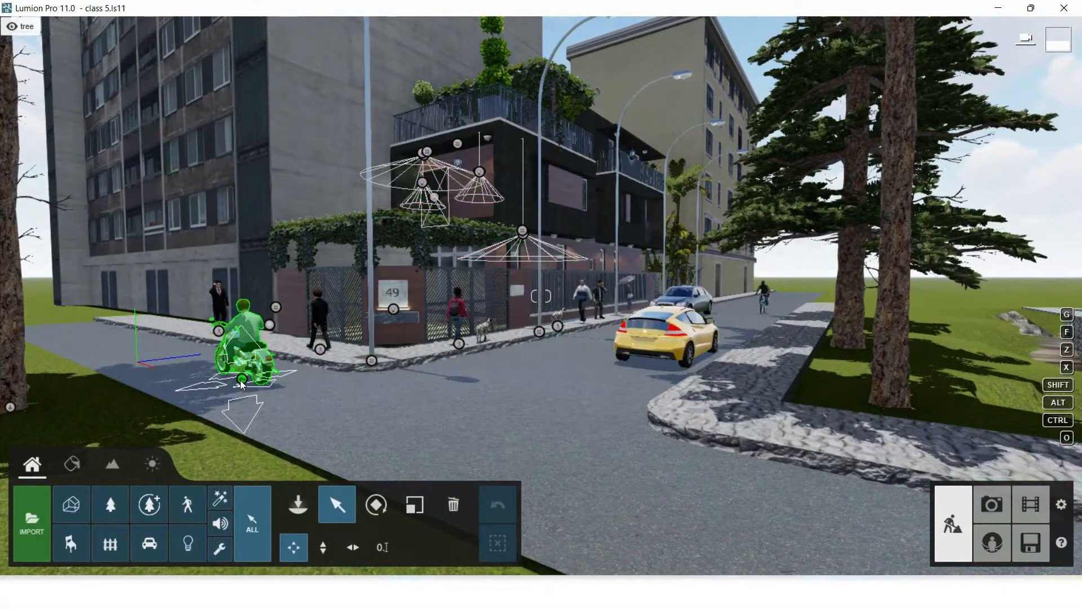
Step: View the street from across the road and show the first saved photo in Photo mode
click(245, 384)
drag(245, 383, 756, 542)
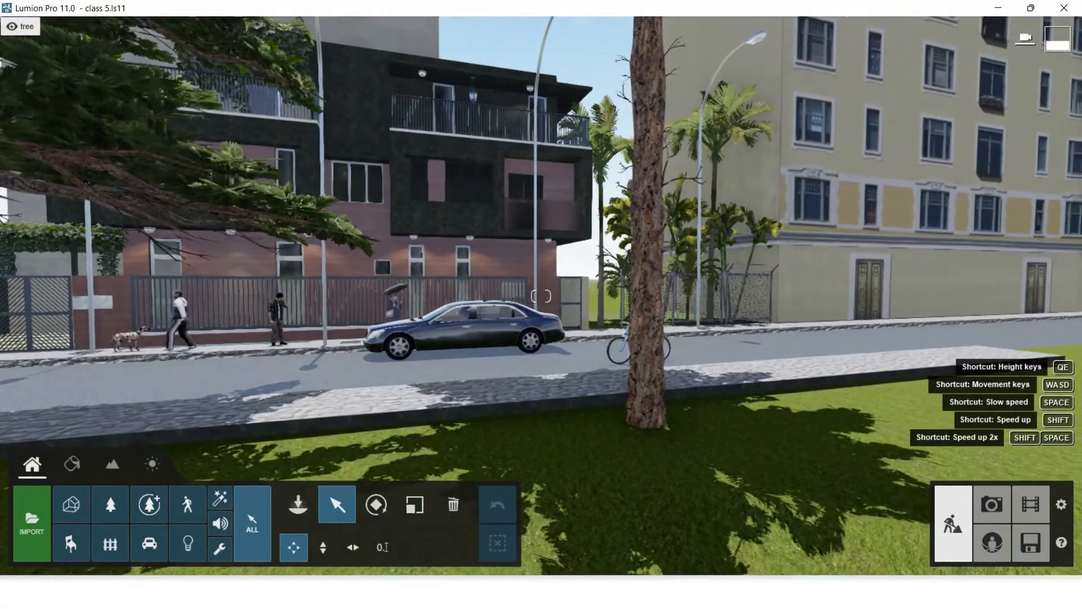
key(a)
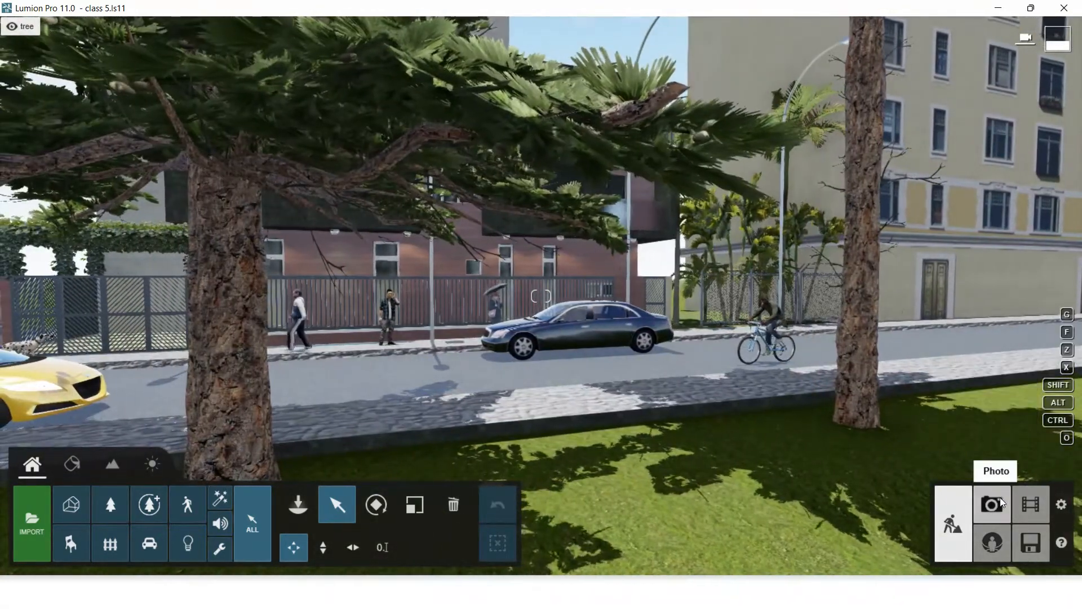
click(997, 504)
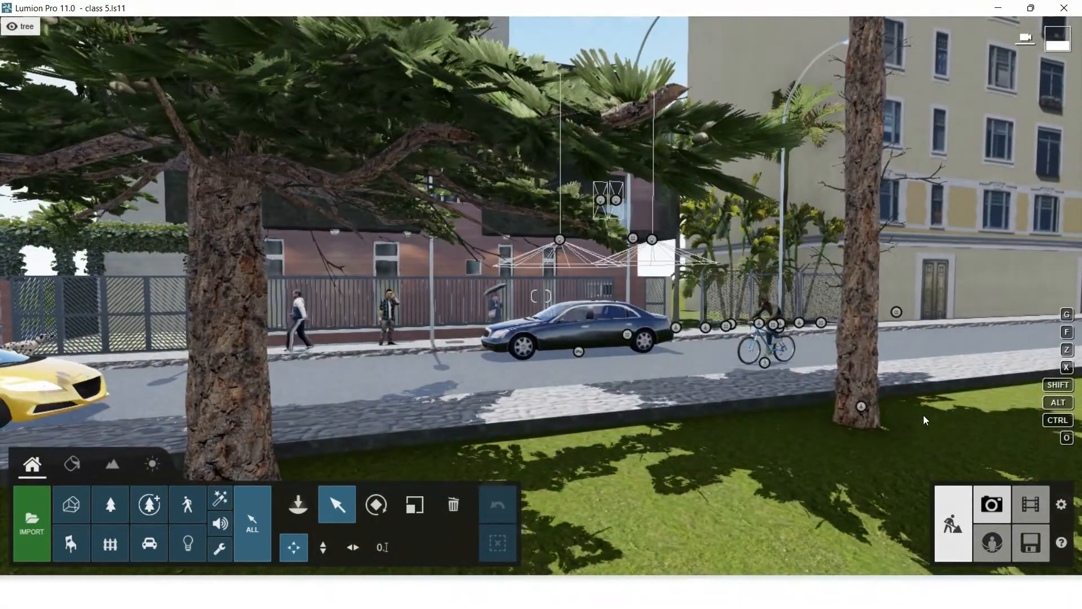
click(112, 485)
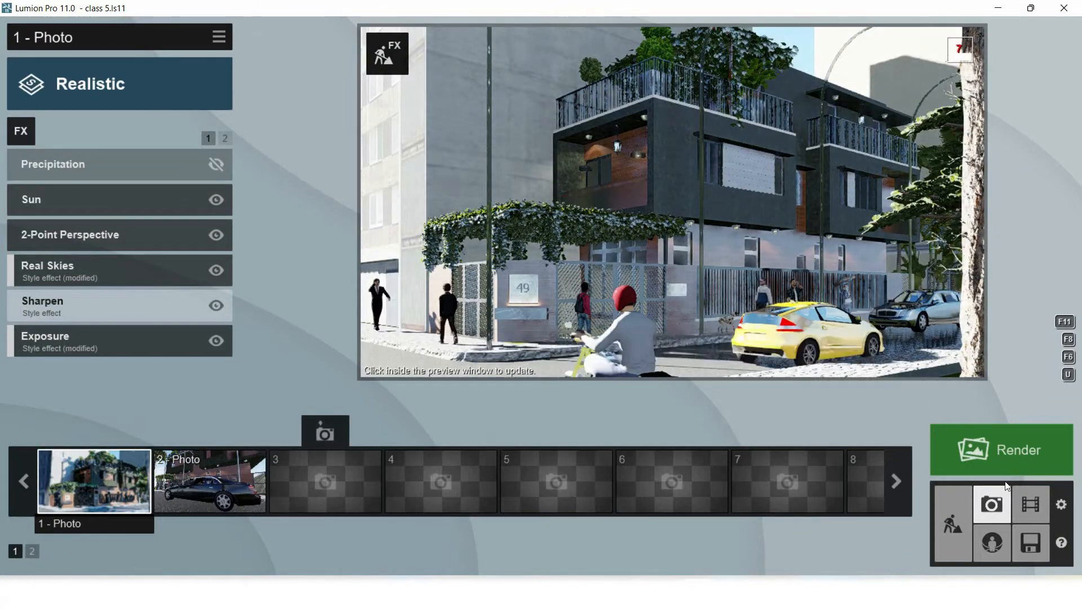
Step: Start recording a movie clip in the first empty slot and frame the camera on the corner house numbered 49
click(1032, 502)
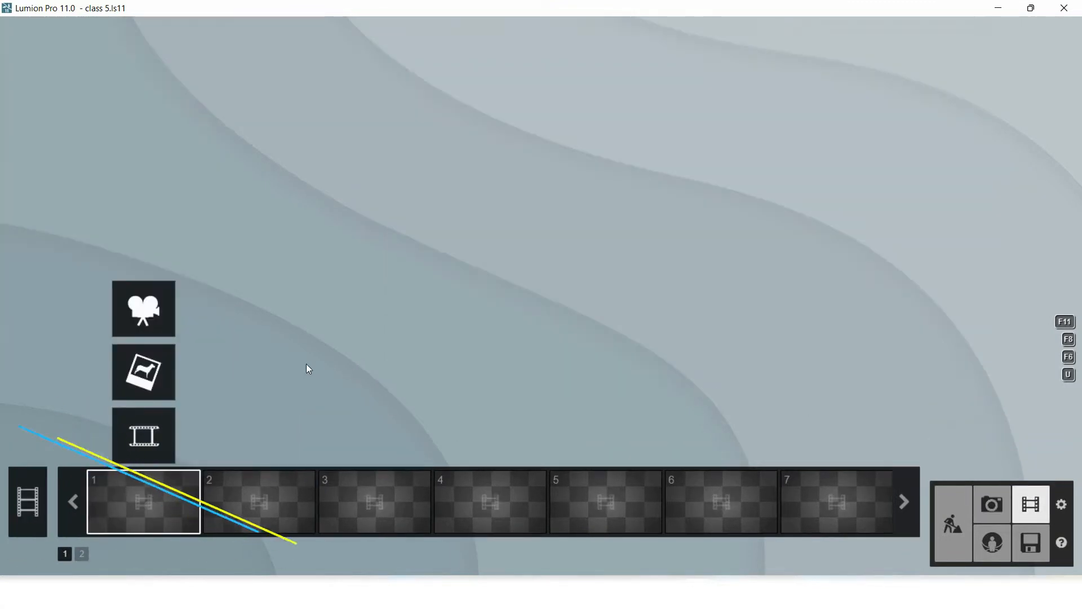
click(144, 309)
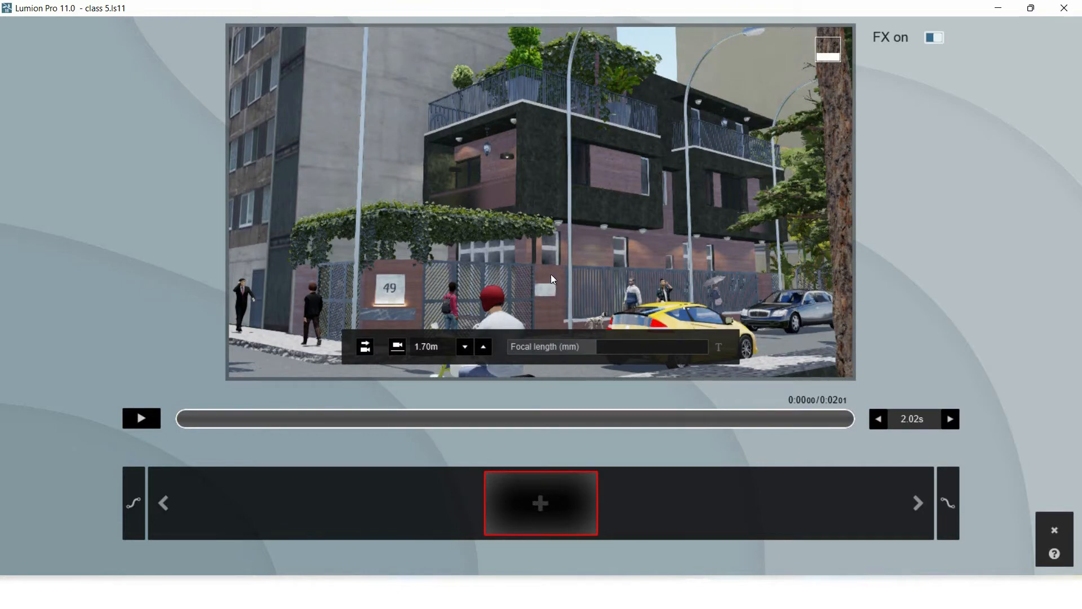
right_drag(550, 273, 676, 285)
key(a)
key(a)
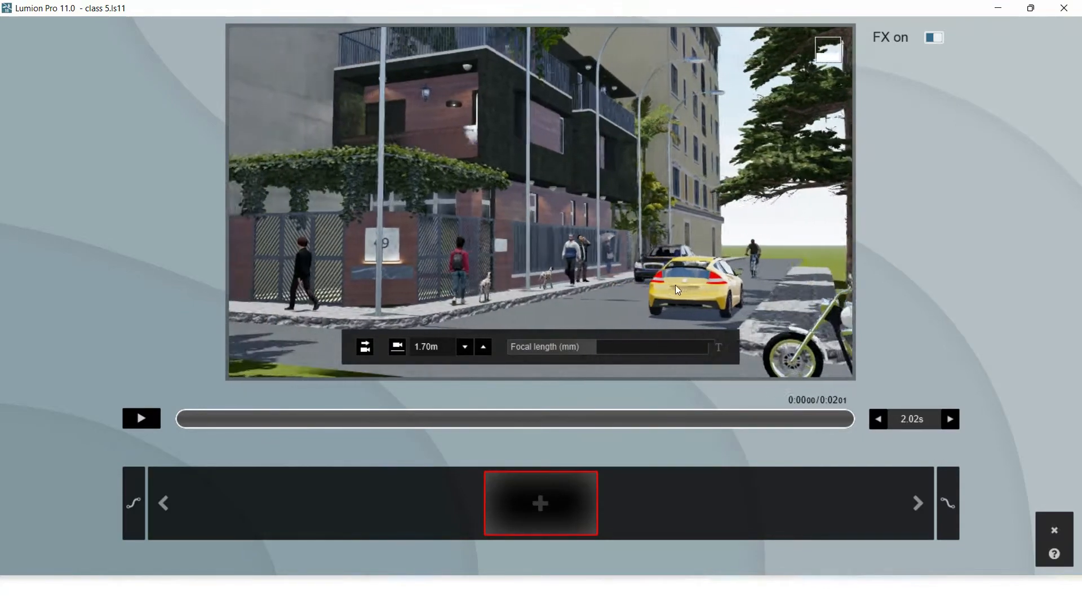
key(d)
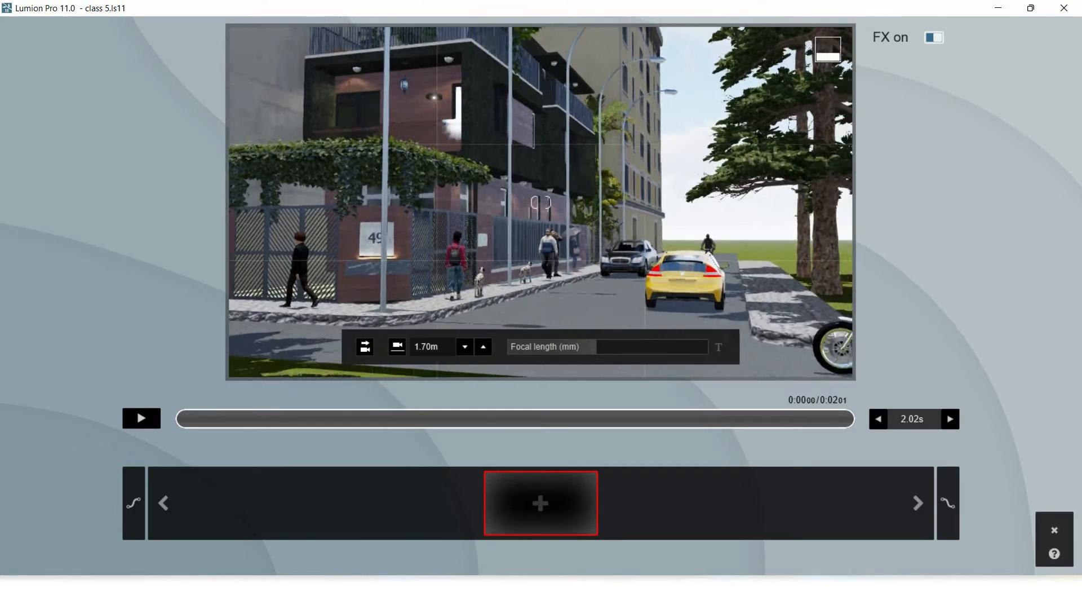
key(a)
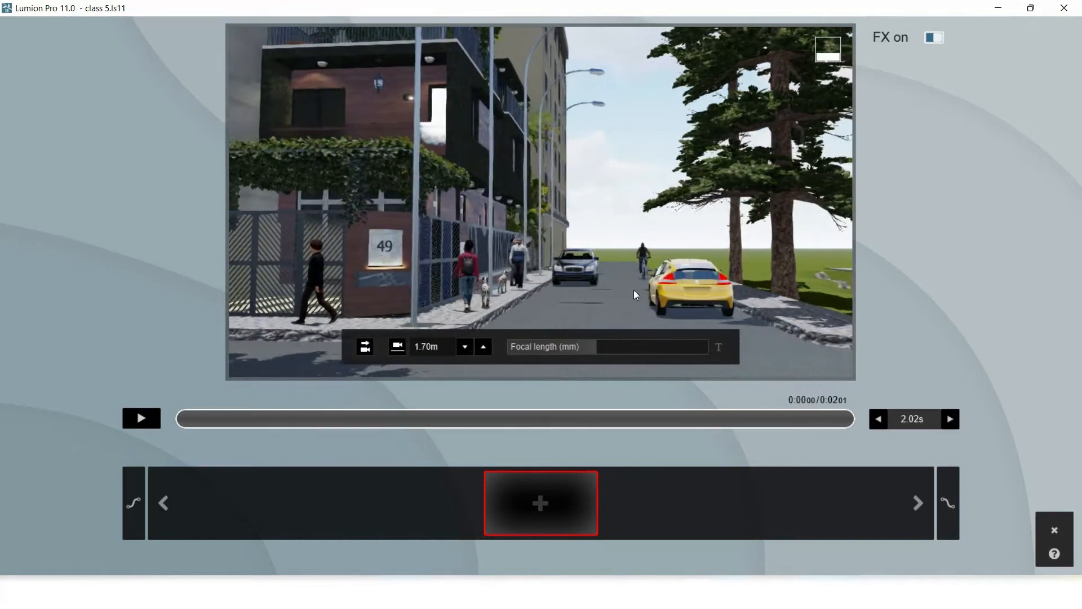
right_drag(634, 290, 547, 297)
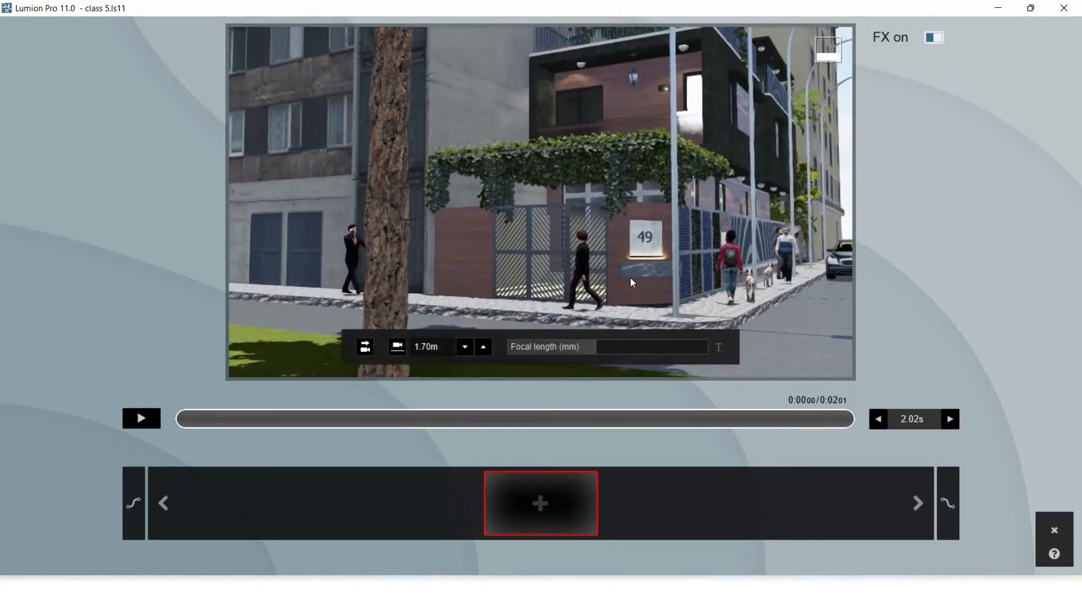
key(d)
right_drag(722, 267, 688, 281)
right_drag(775, 274, 769, 274)
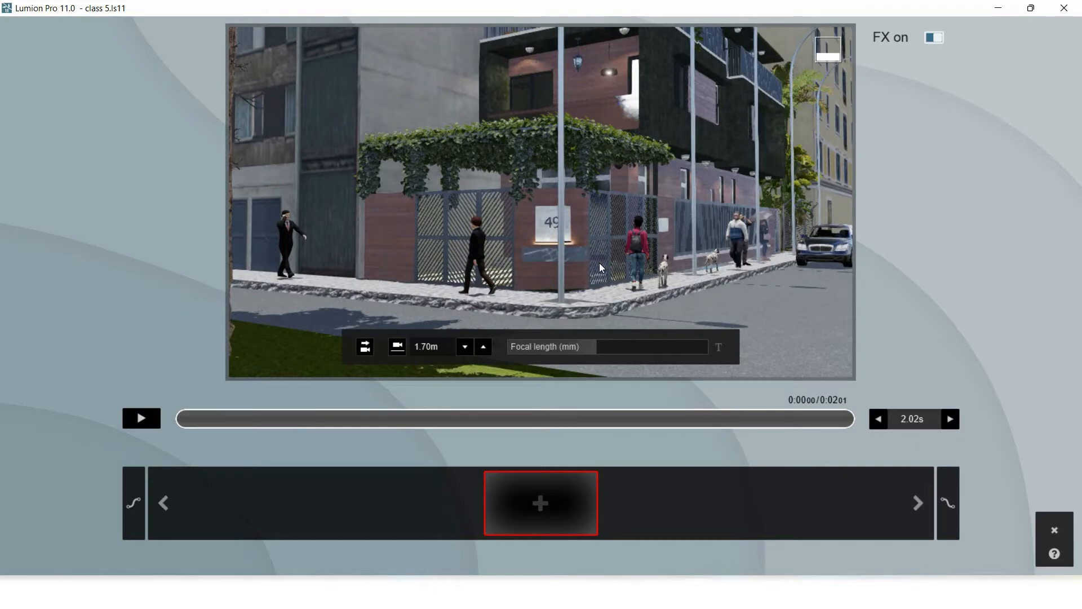
Step: Add a close-up camera keyframe of the 49 sign on the corner wall, and delete that keyframe
scroll(600, 263, up, 3)
scroll(600, 263, up, 2)
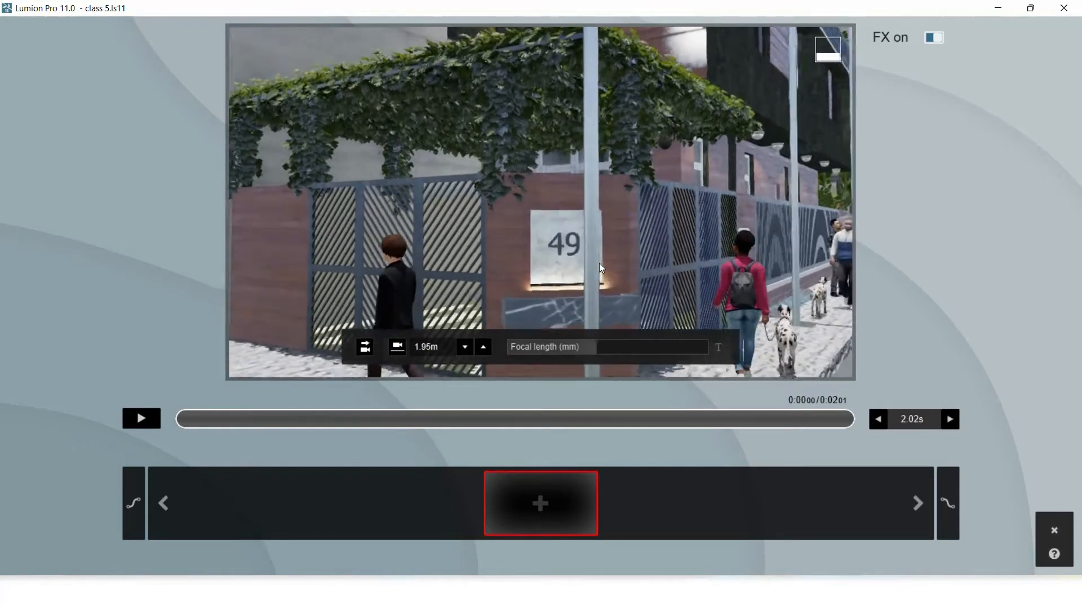
click(540, 499)
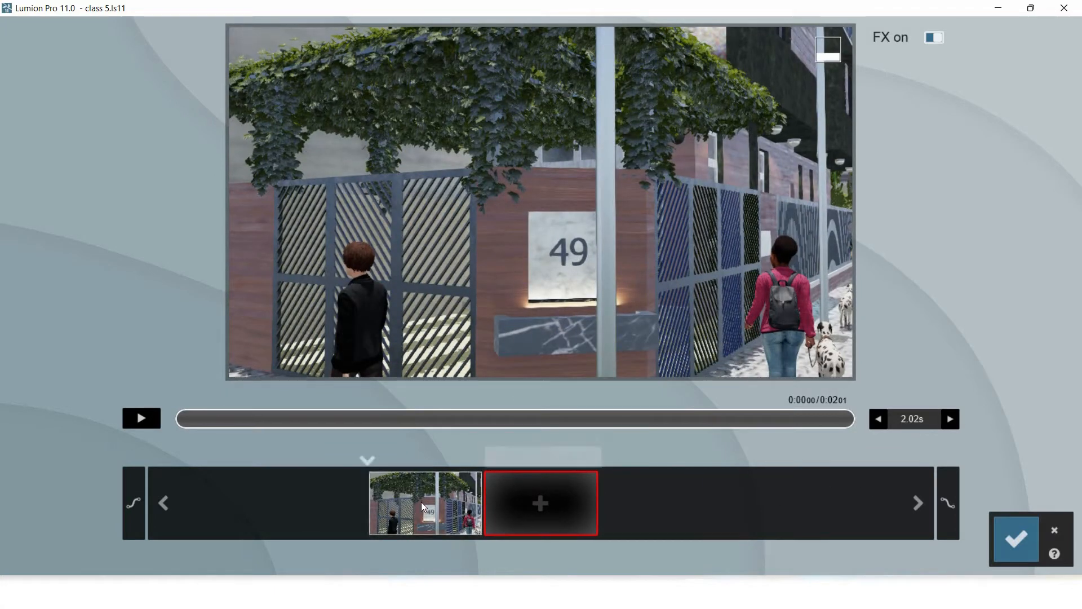
mouse_move(470, 485)
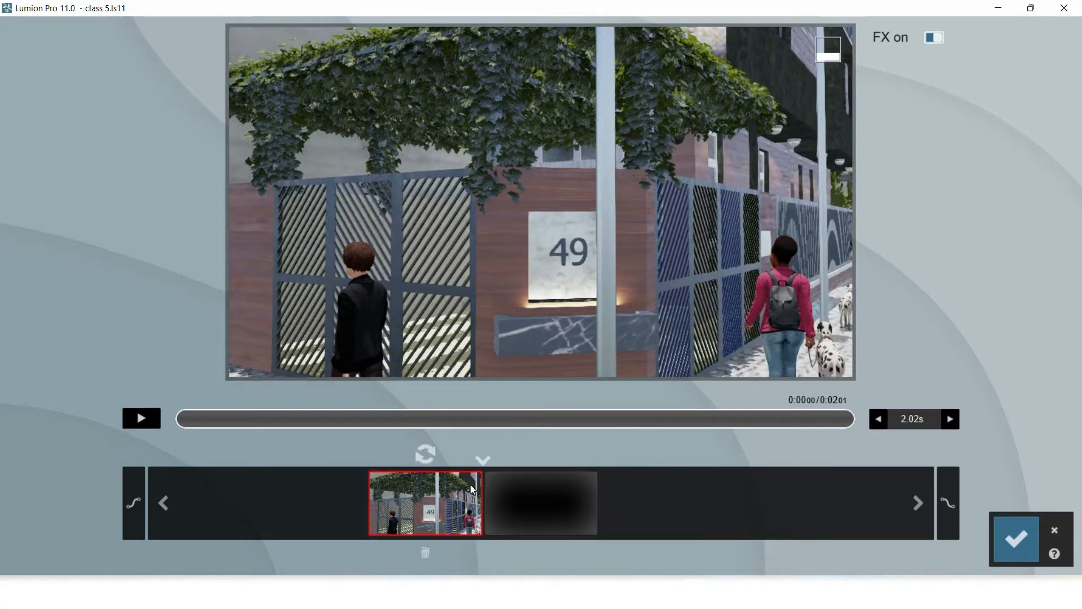
click(426, 553)
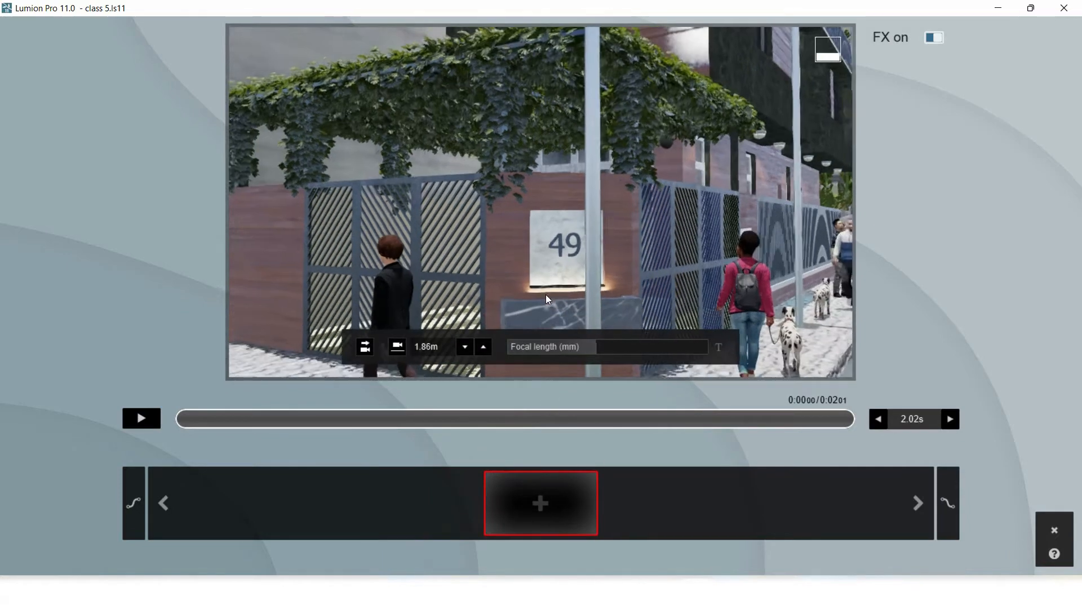
Step: Record three camera keyframes that pull back in stages from the 49 sign to a wide view across the lawn
scroll(546, 295, down, 5)
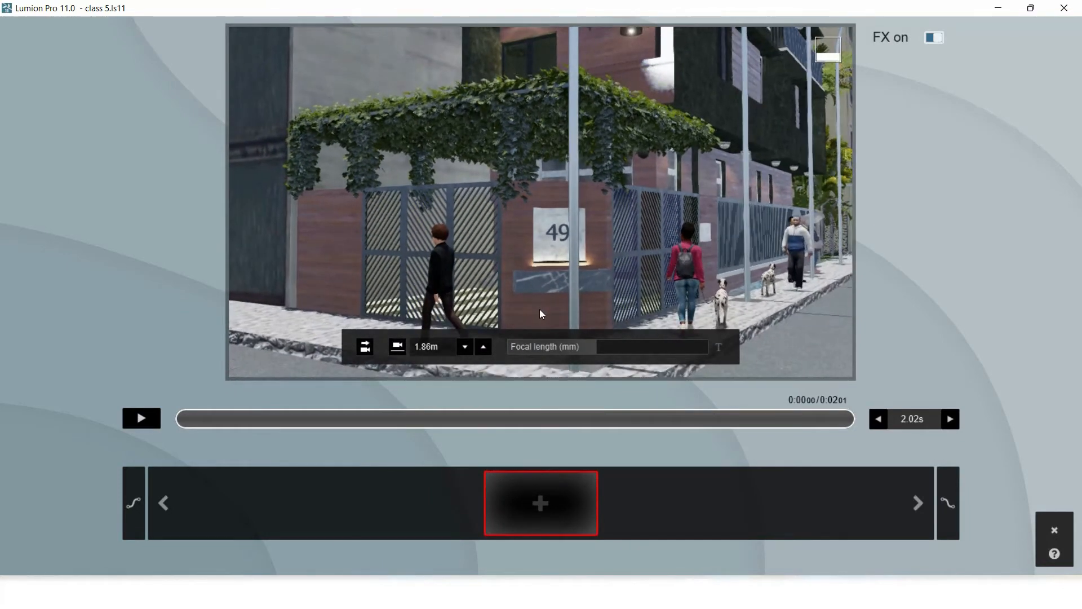
click(540, 502)
scroll(547, 257, down, 3)
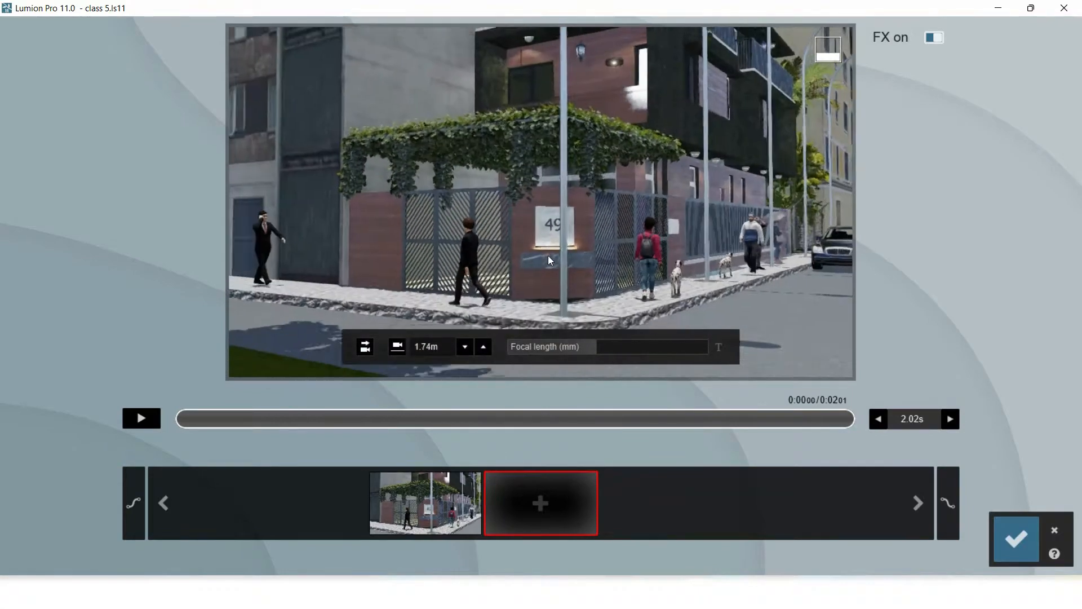
click(562, 476)
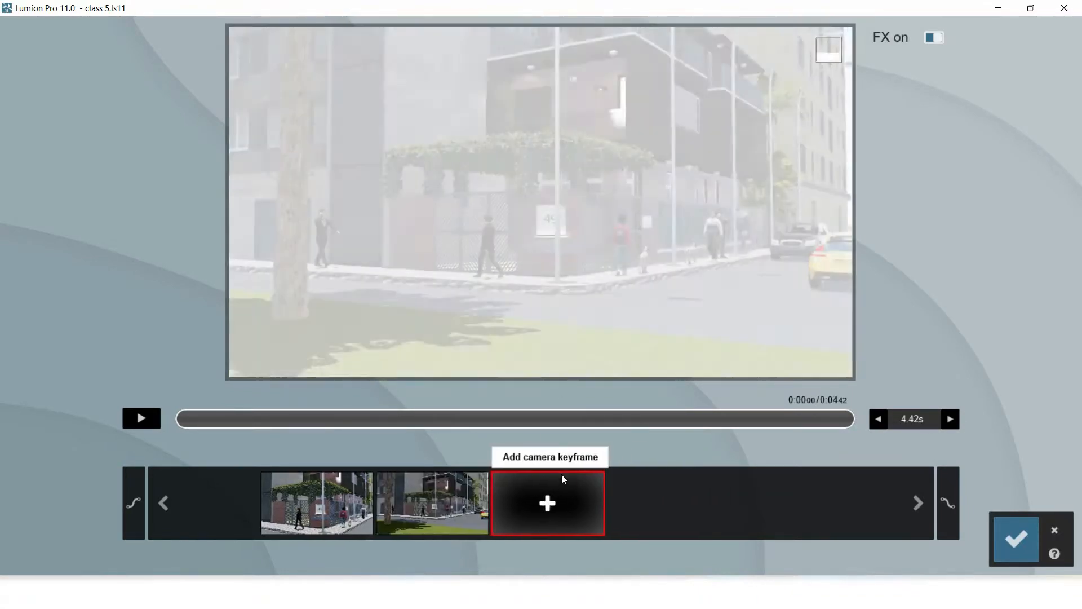
scroll(588, 292, down, 4)
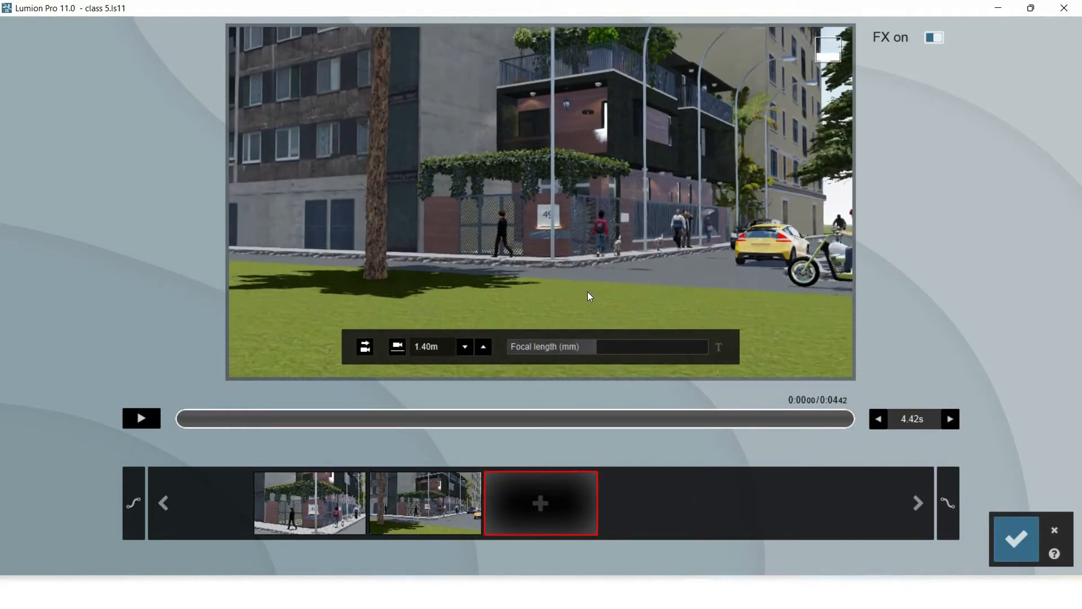
click(539, 501)
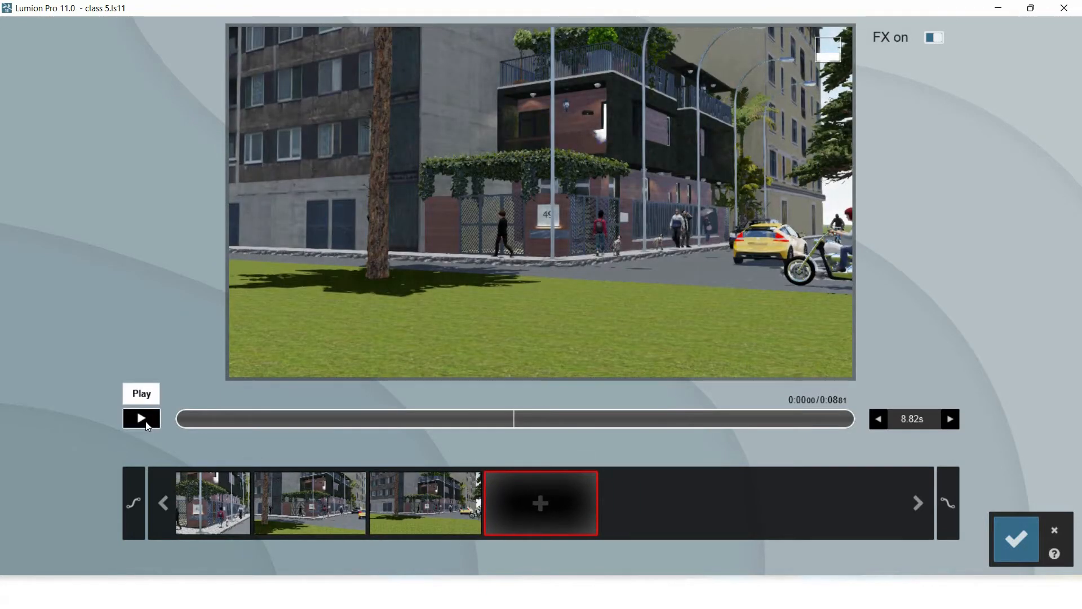
Step: Play the recorded camera path as a preview and save the clip
click(142, 419)
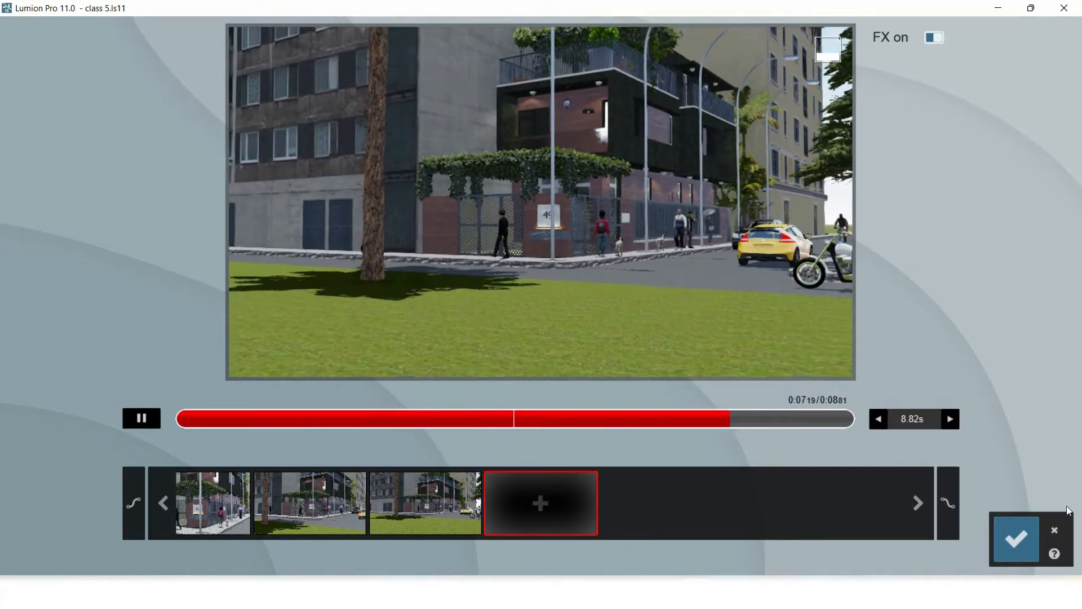
click(1022, 539)
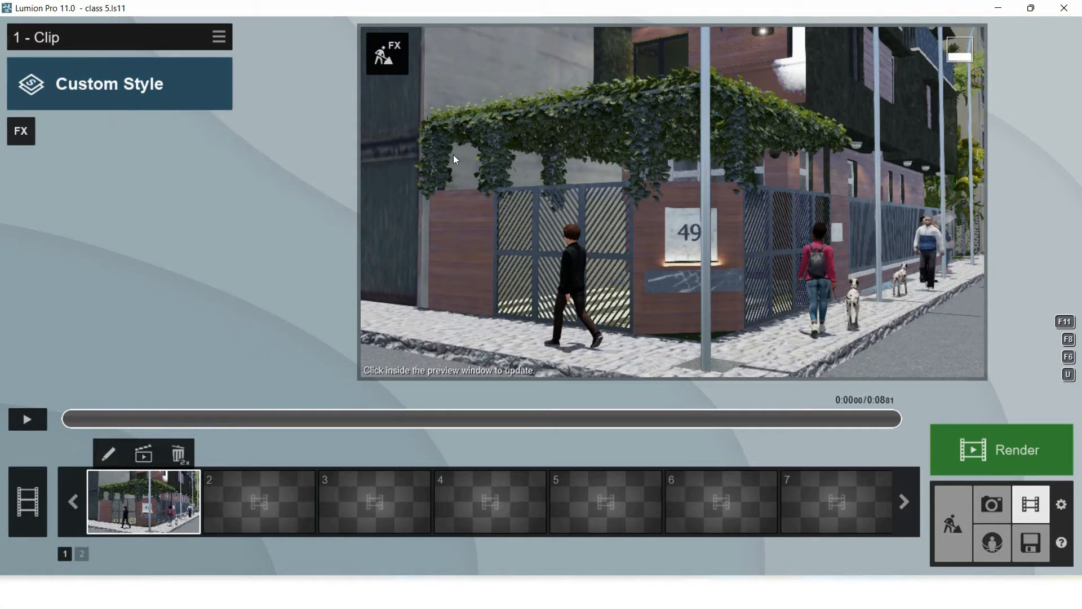
Step: Load the saved movie effects file "day light animation.lme" into clip 1
click(220, 38)
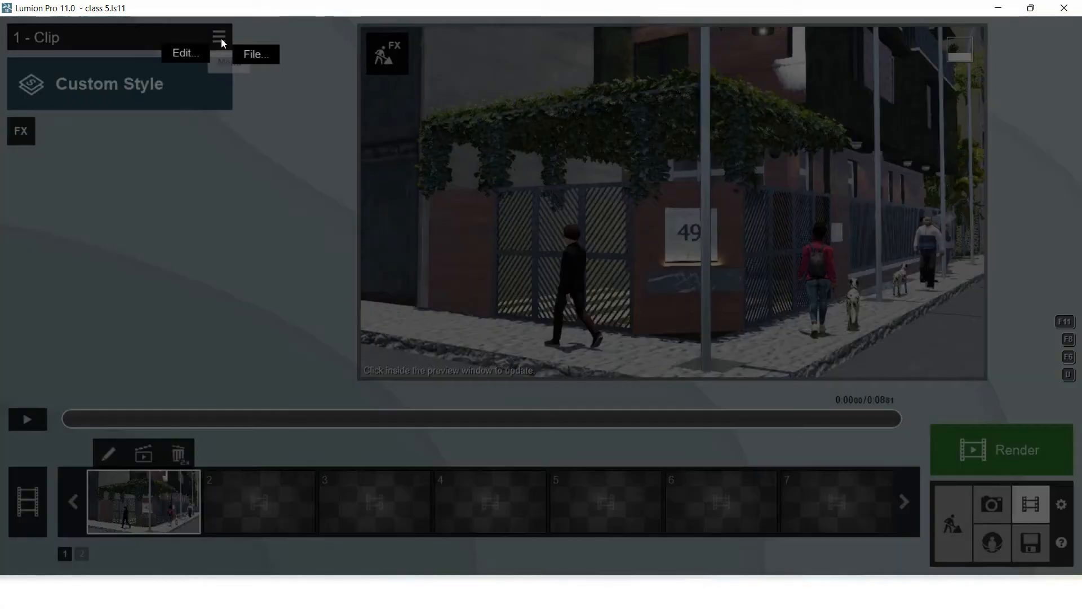
click(259, 55)
click(304, 80)
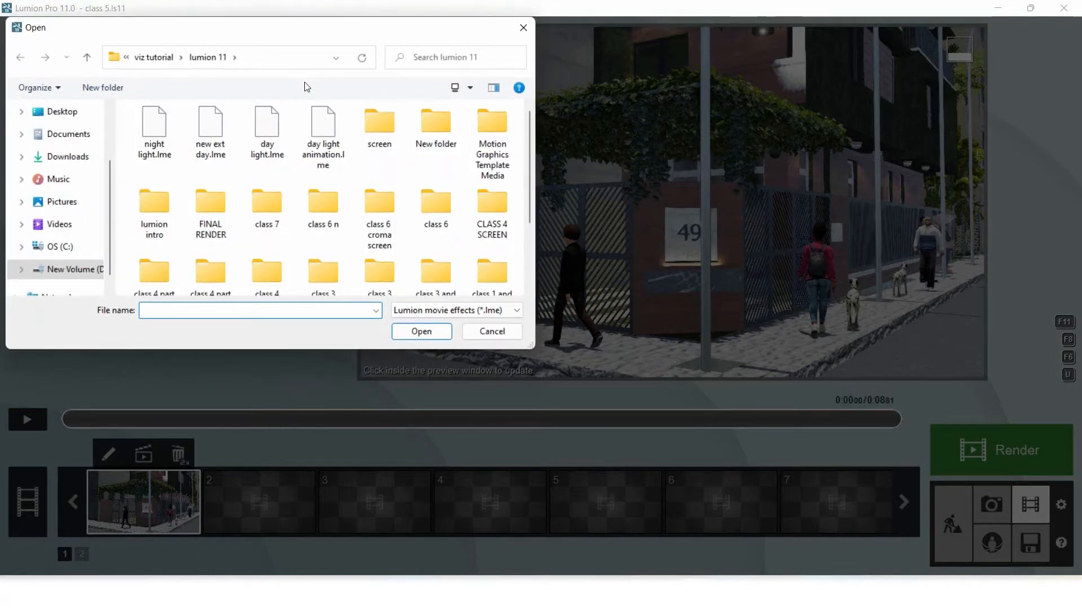
click(330, 132)
click(415, 331)
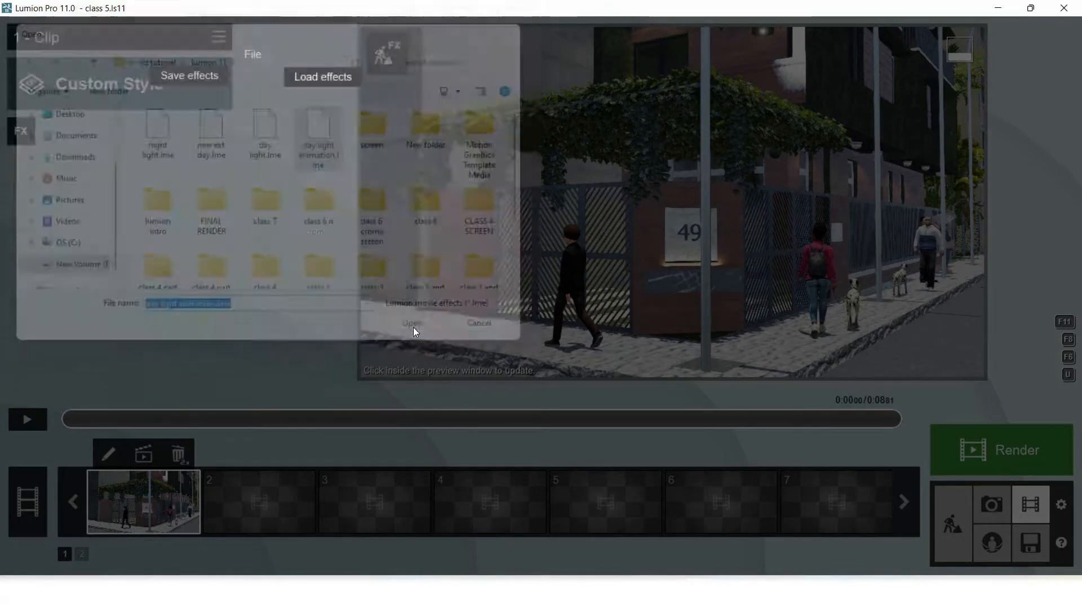
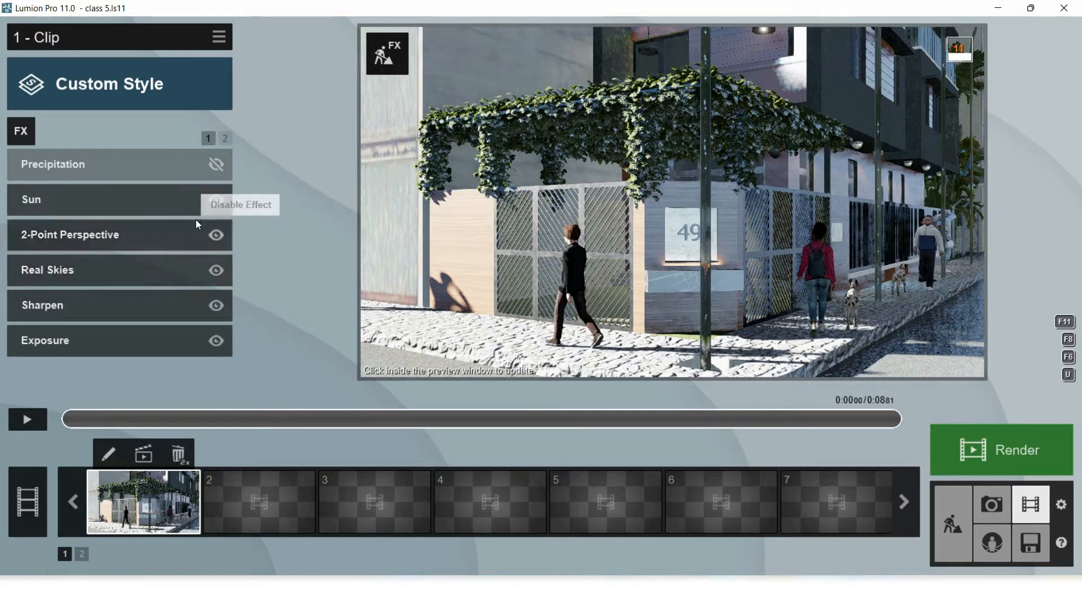
Step: Disable the clip's Sun effect, then check its playback and the rest of the effect stack
click(217, 197)
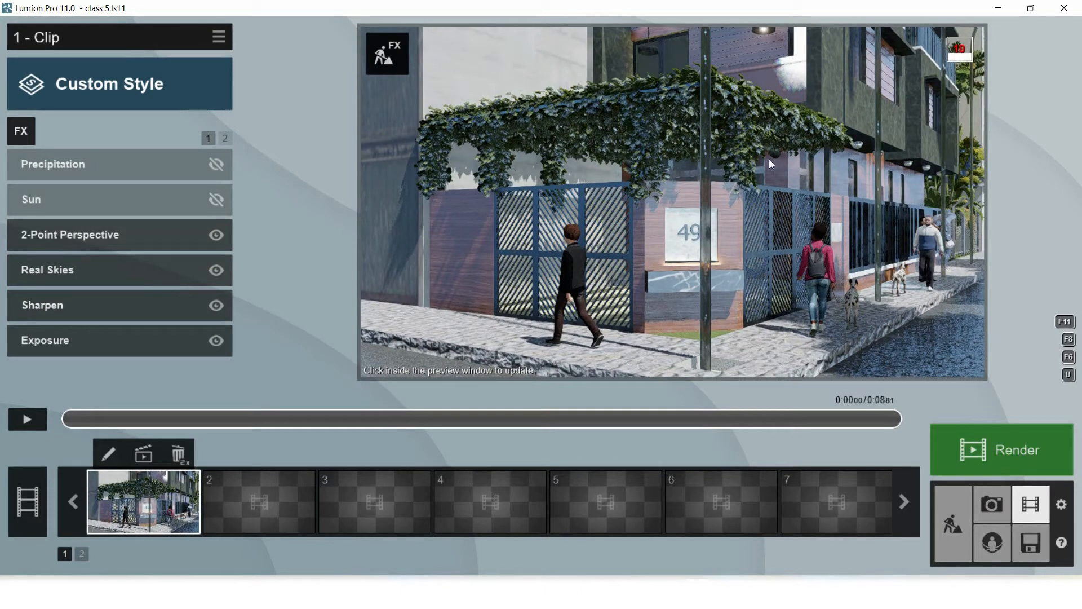
click(20, 422)
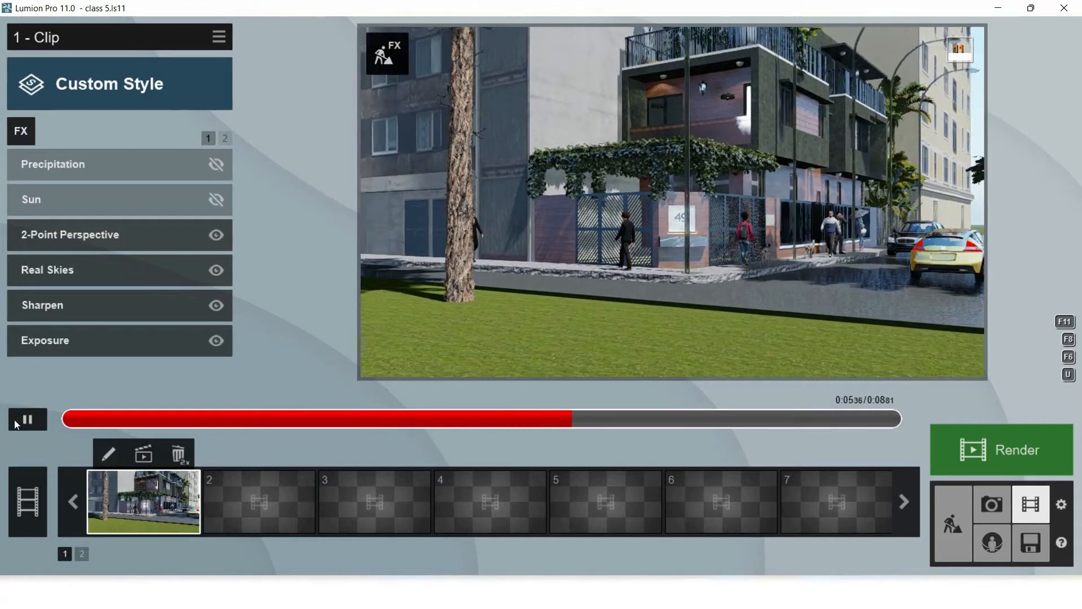
click(32, 420)
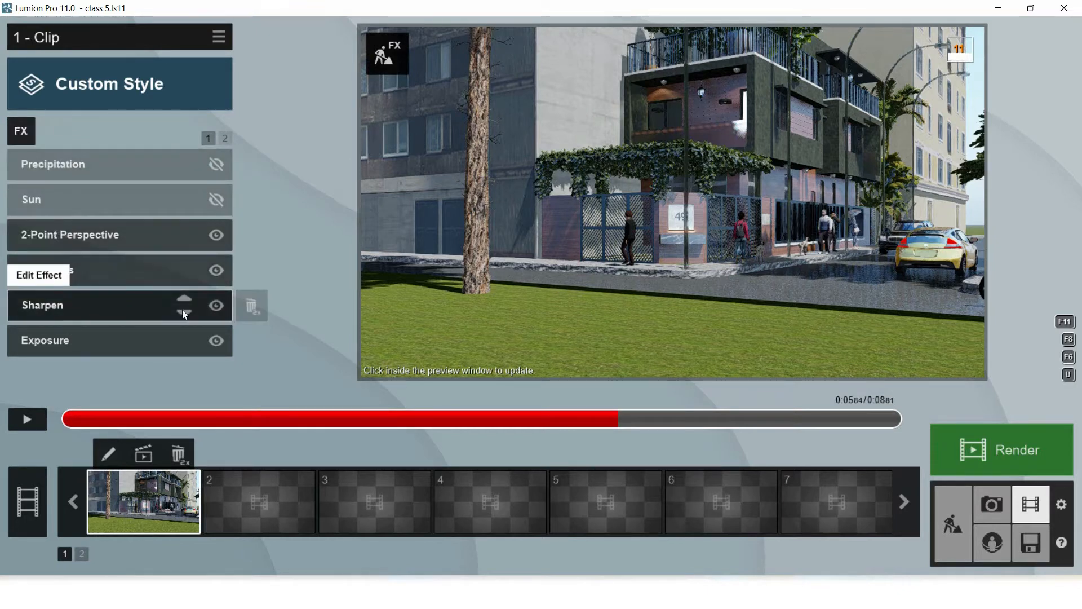
click(225, 139)
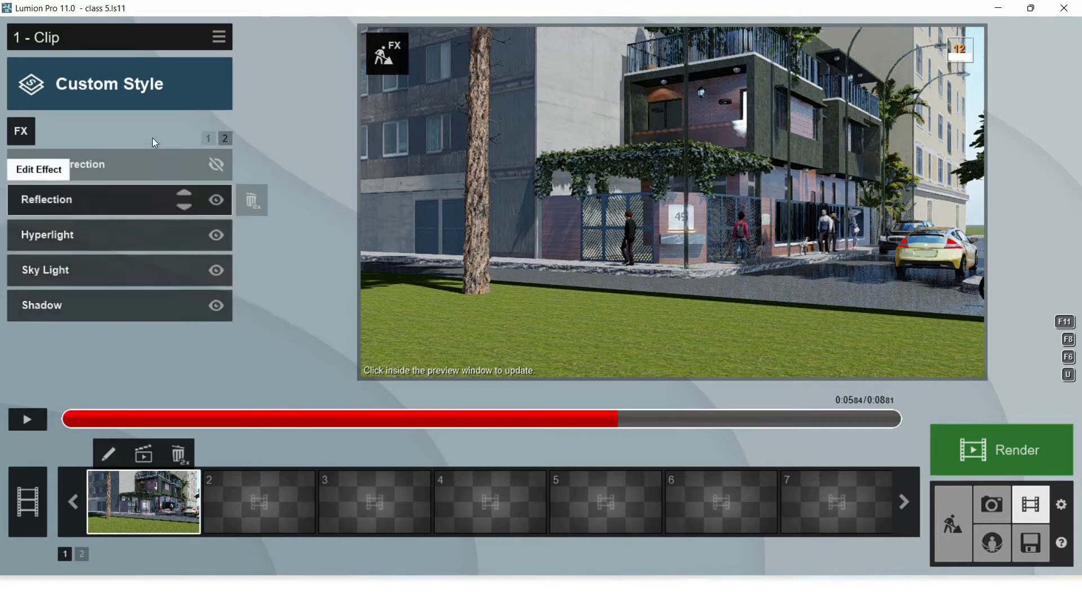
click(206, 138)
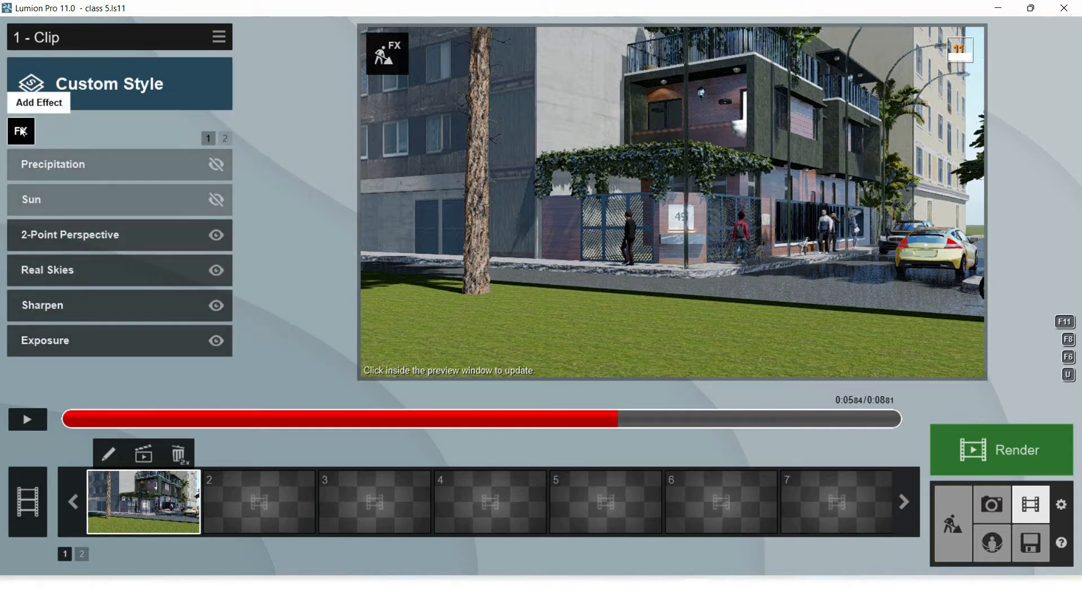
Step: Add the Move animation effect to the clip and set the motorcycle's end position along the road in front of the corner building
click(20, 130)
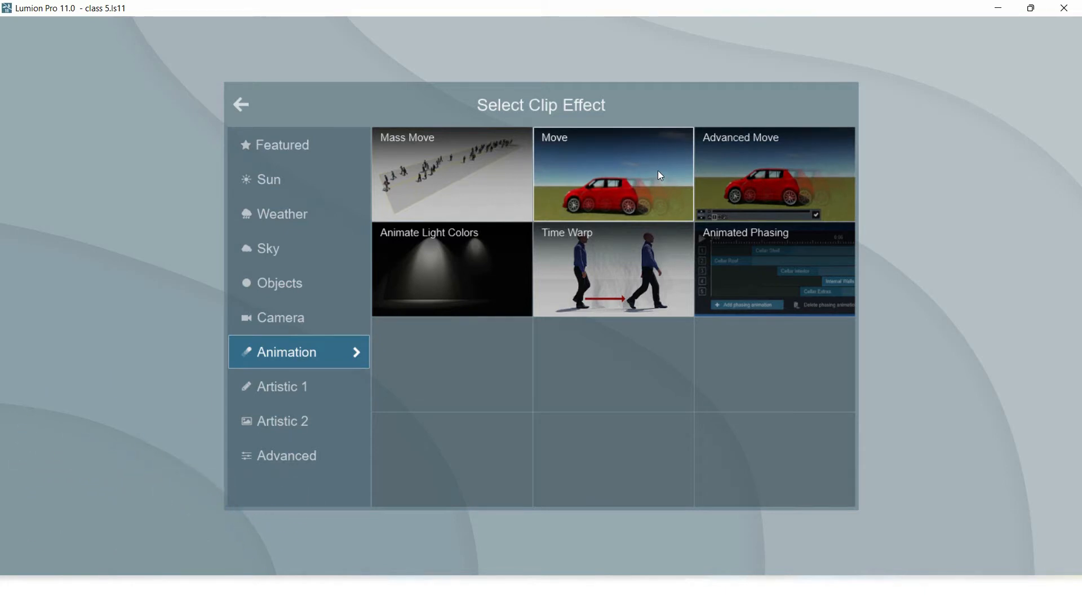
click(621, 158)
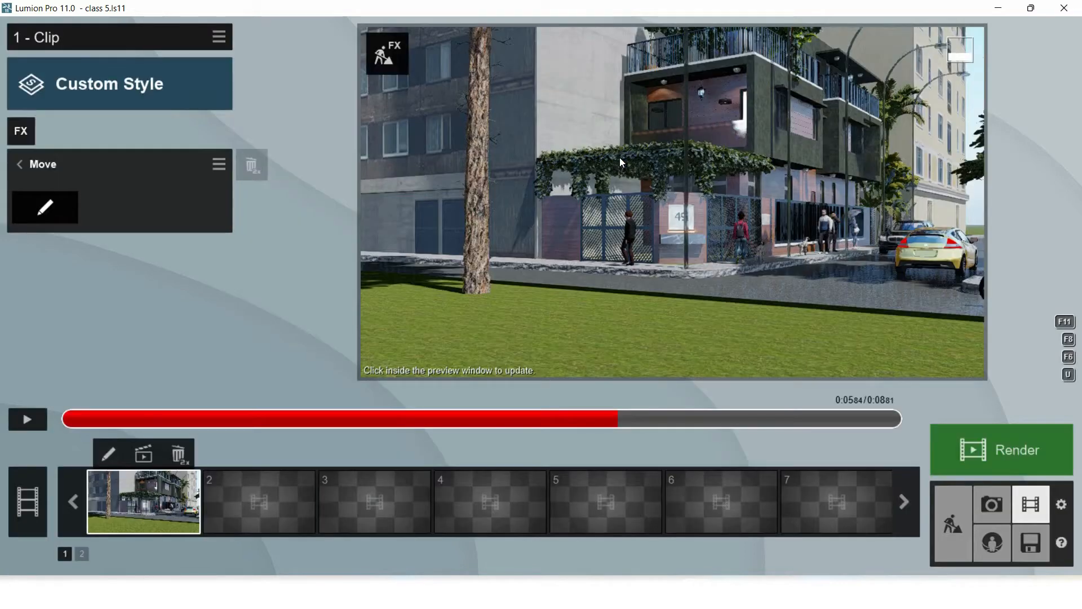
click(47, 210)
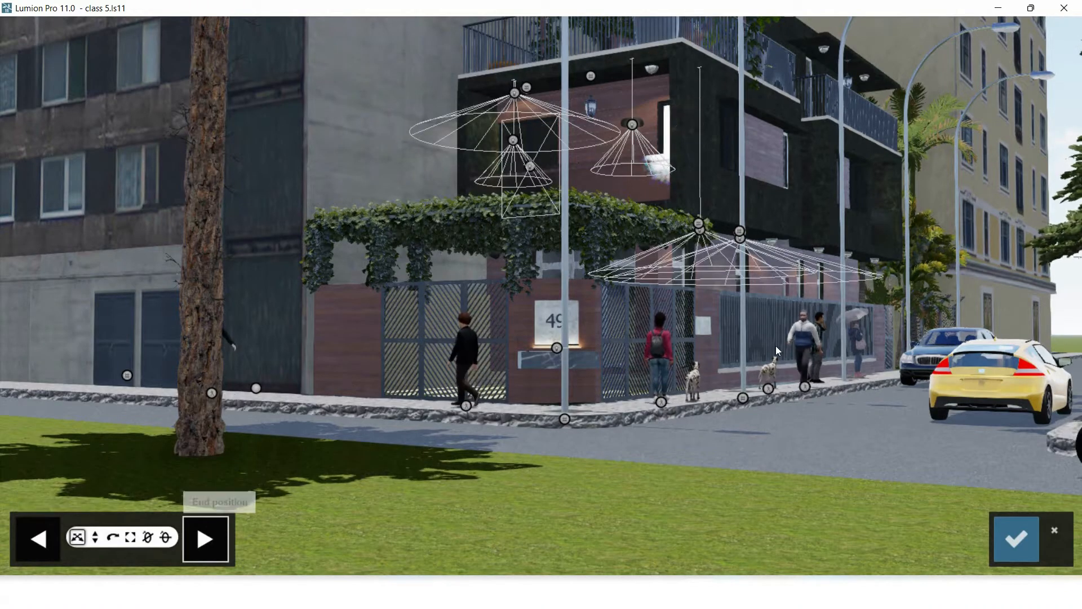
right_drag(913, 164, 781, 266)
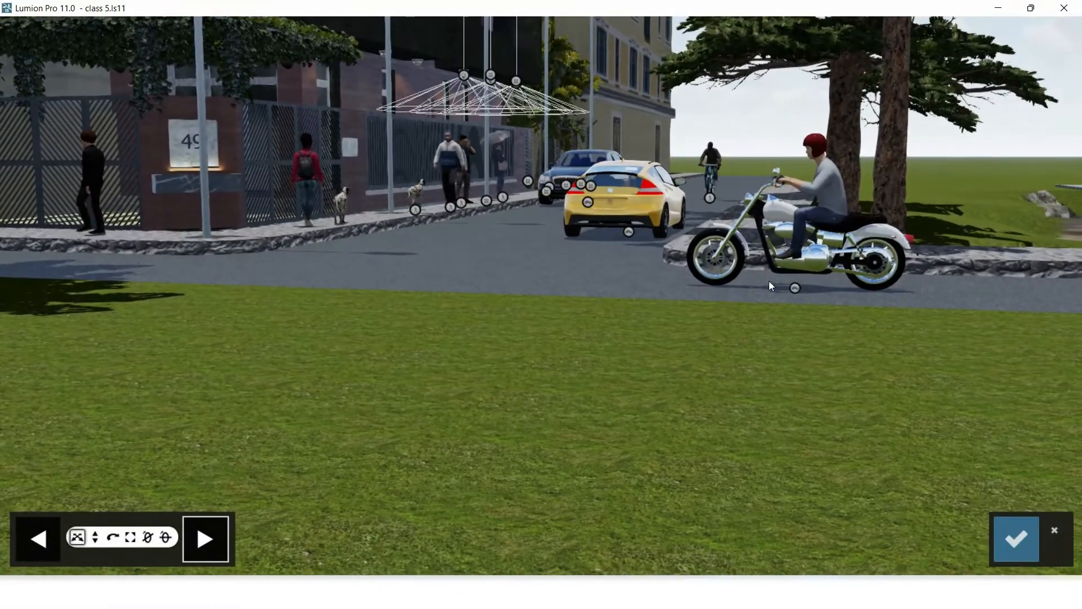
drag(771, 285, 60, 268)
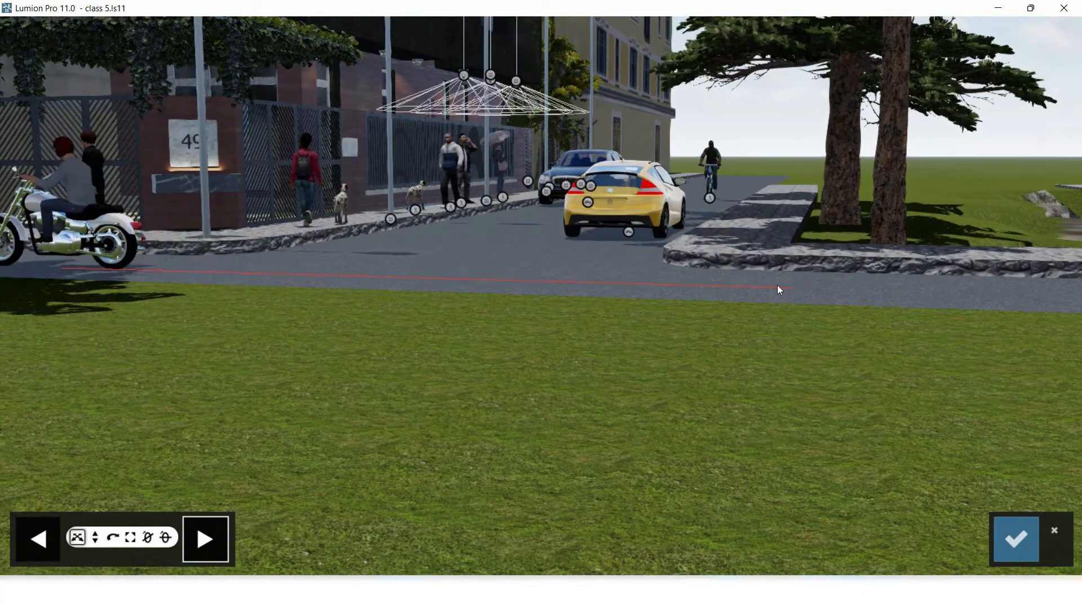
Step: Extend the motorcycle's end position along the road to beyond the tree trunk and accept the movement
right_drag(492, 307, 592, 276)
scroll(569, 276, down, 4)
scroll(395, 279, up, 3)
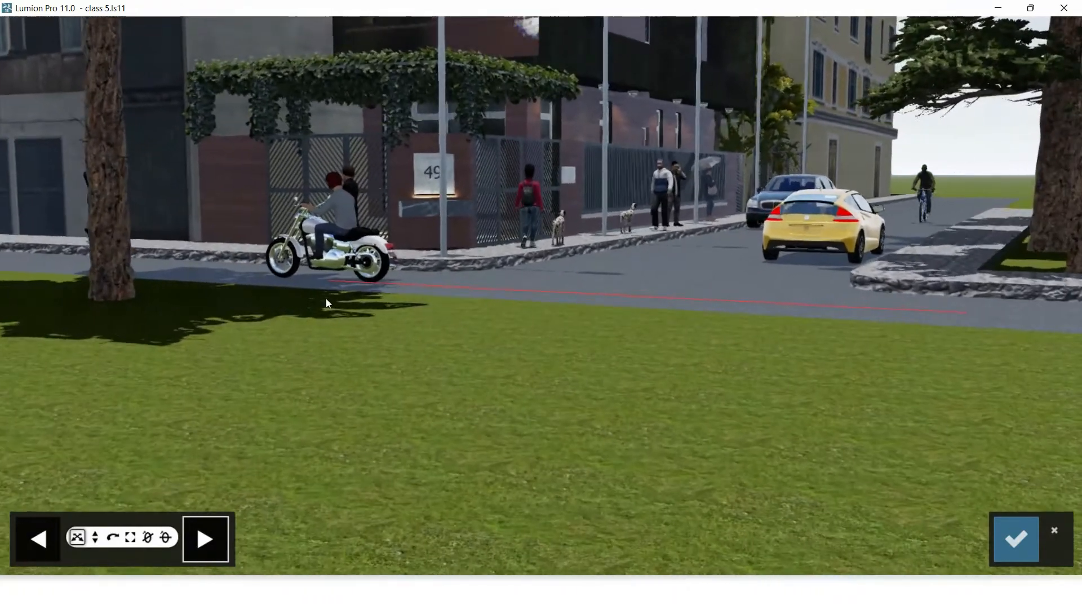
drag(326, 281, 4, 271)
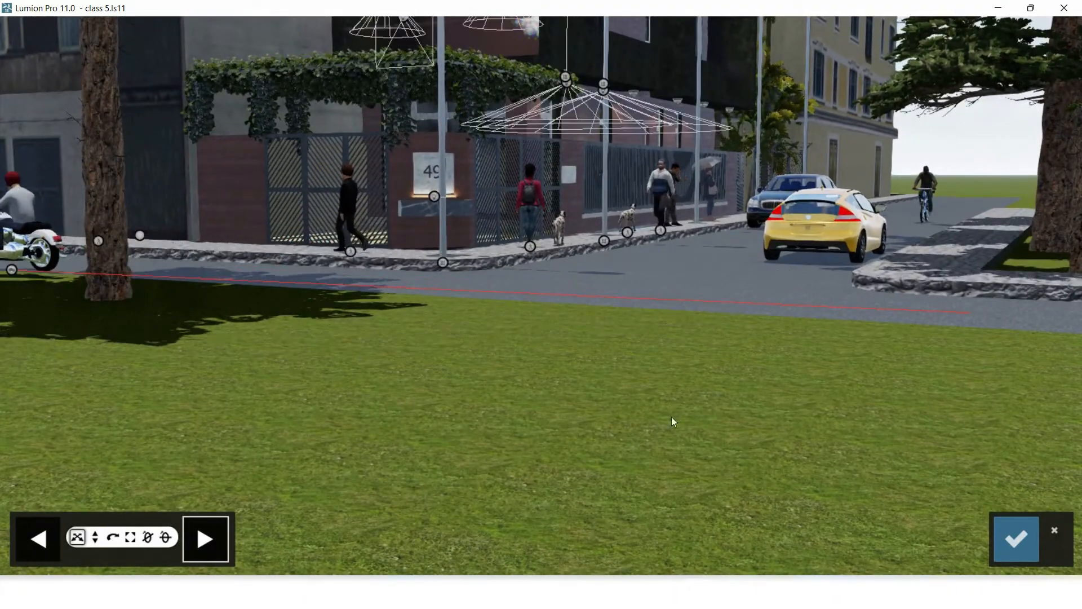
click(1015, 542)
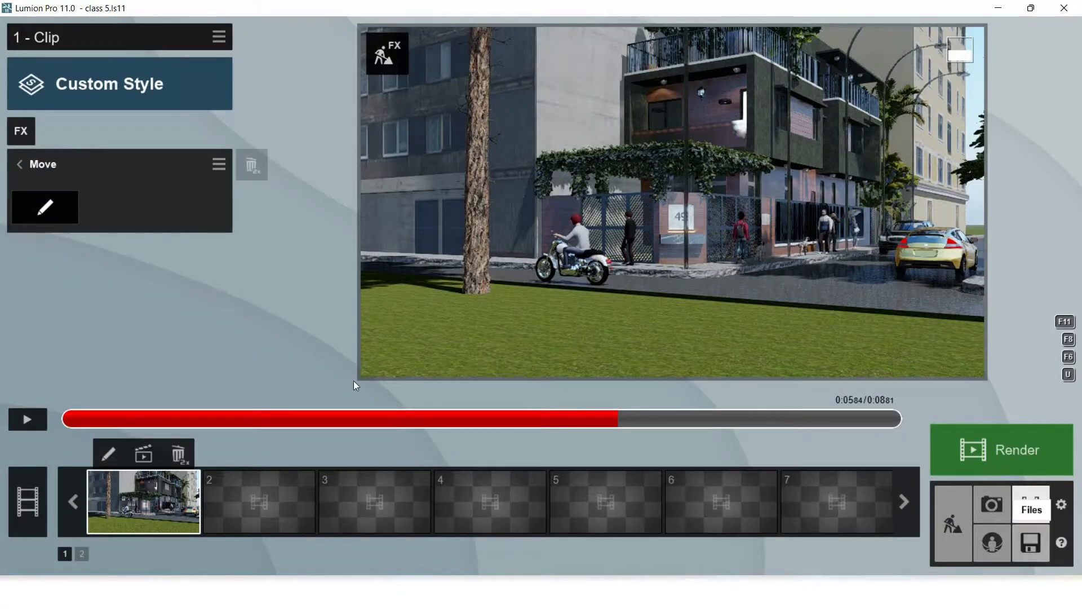
Step: Play the clip from near its start to check the motorcycle's movement and the street scene
drag(398, 417, 7, 402)
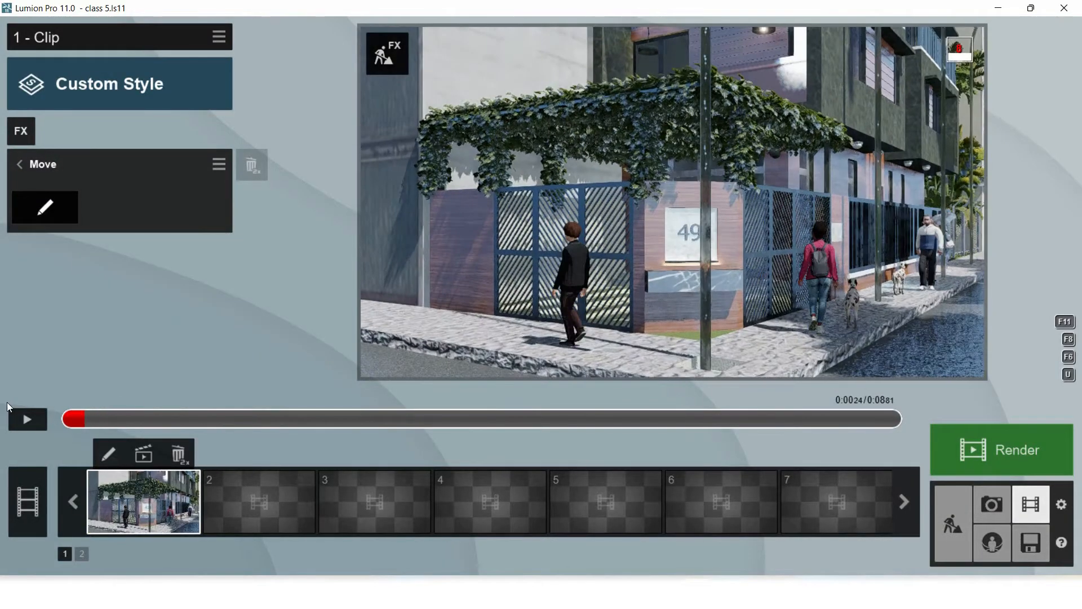
click(26, 419)
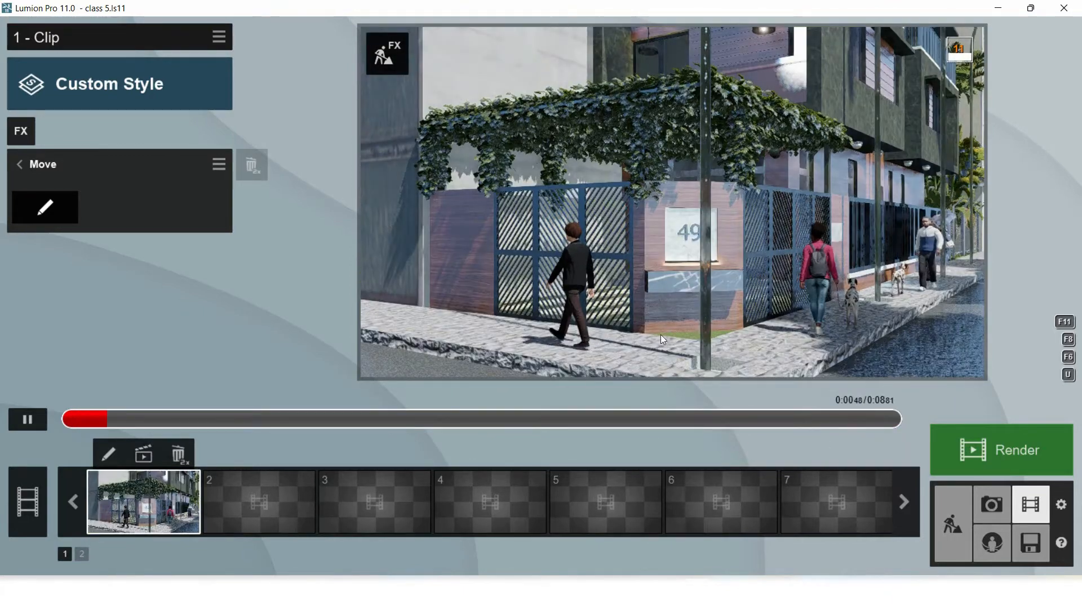
click(28, 418)
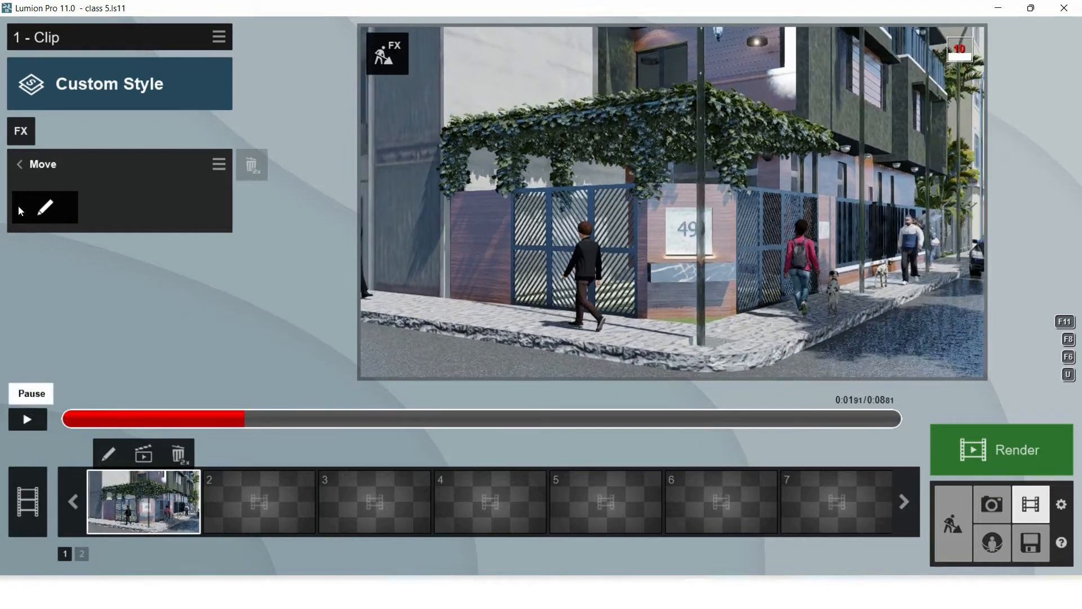
click(19, 209)
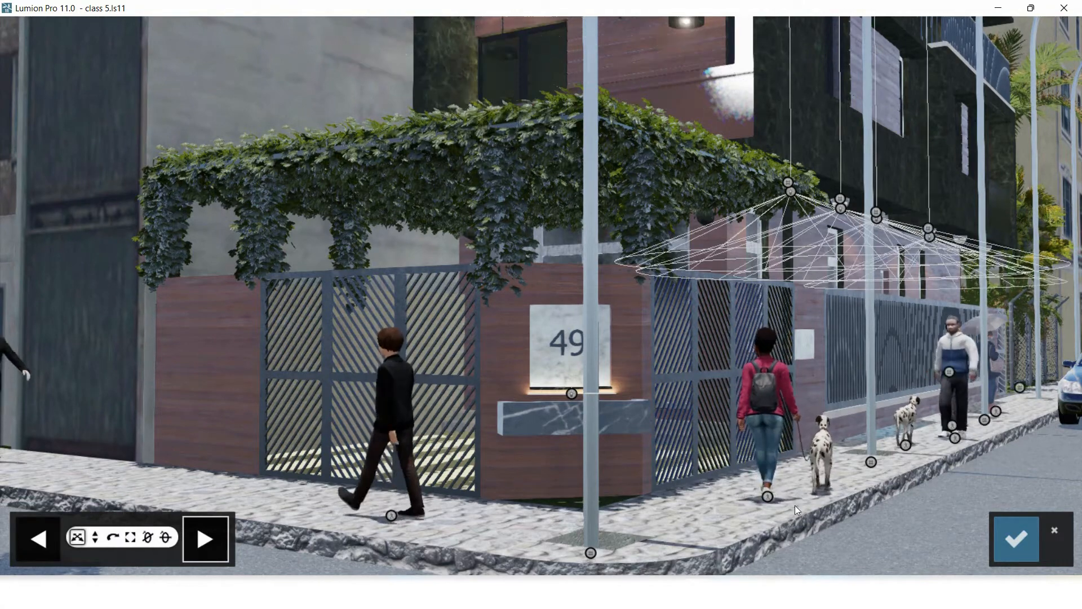
click(1015, 538)
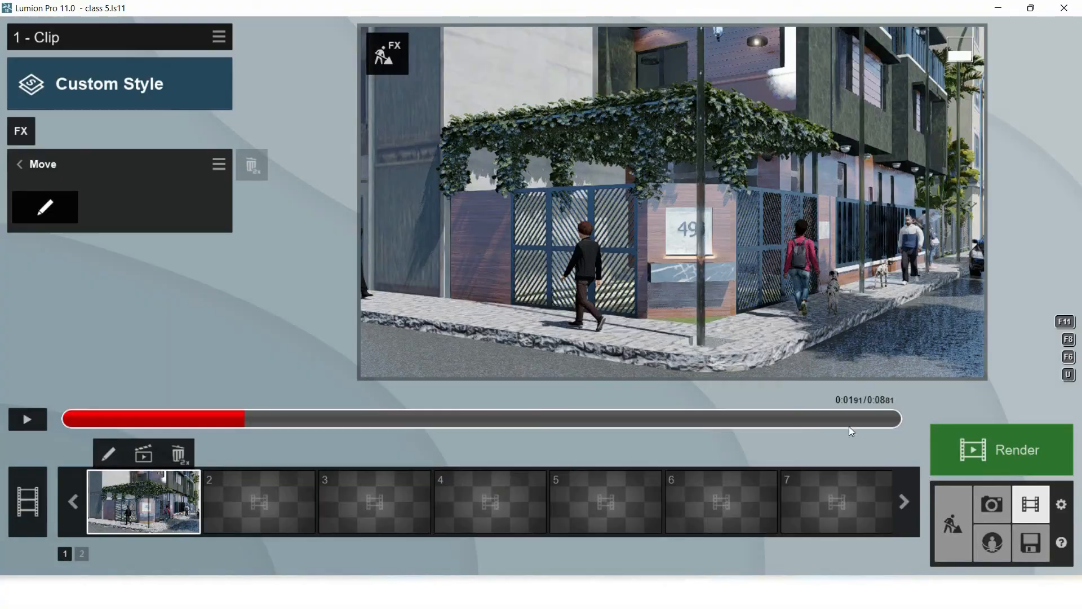
click(633, 298)
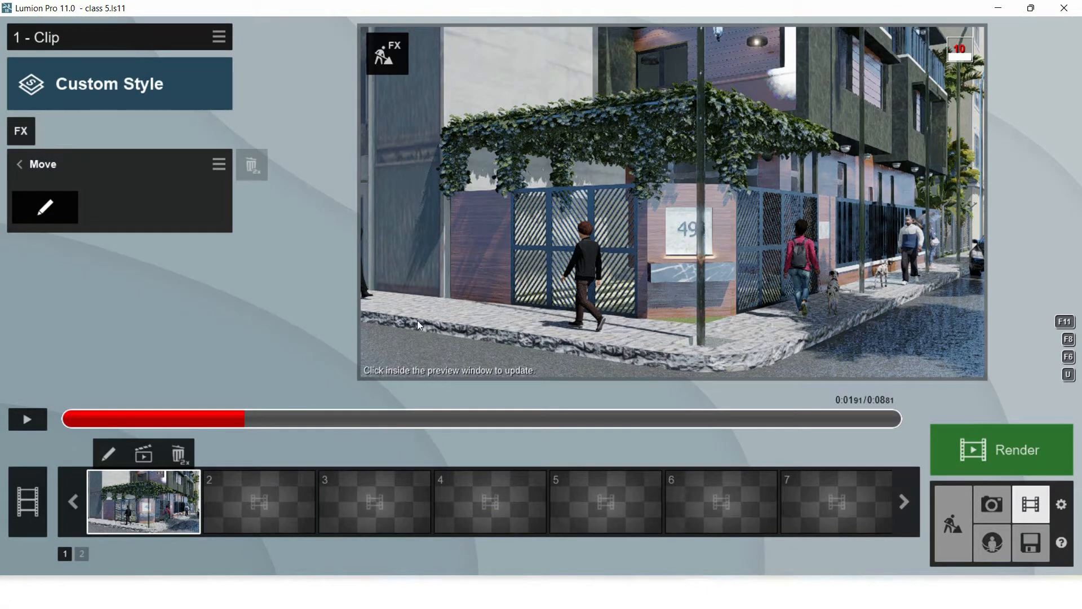
Step: Set the blue car's end position in the Move effect at the street corner near the house gate and accept it
click(45, 207)
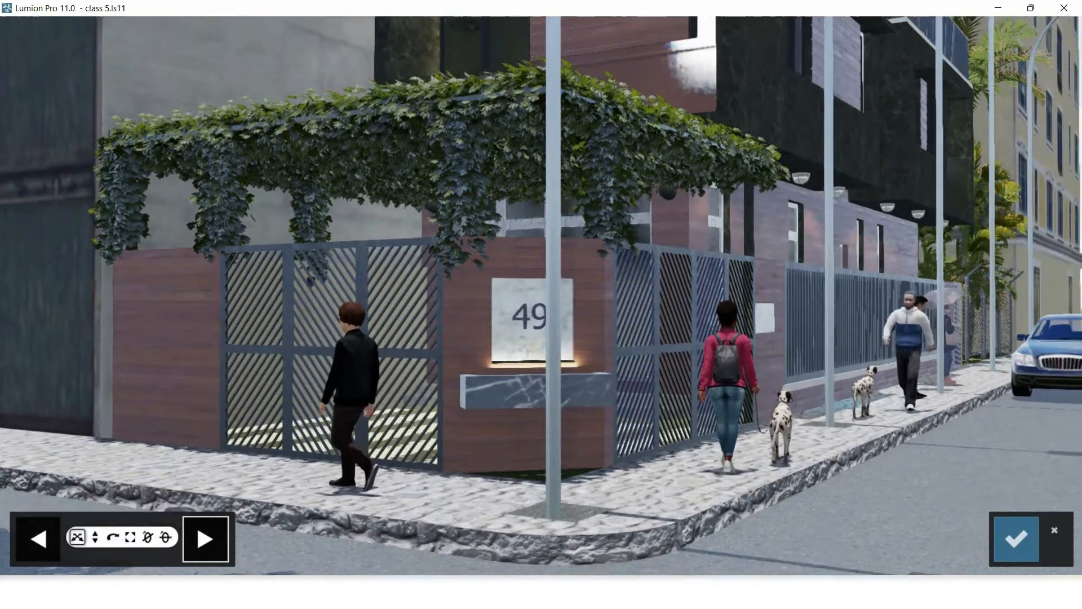
right_drag(451, 248, 552, 320)
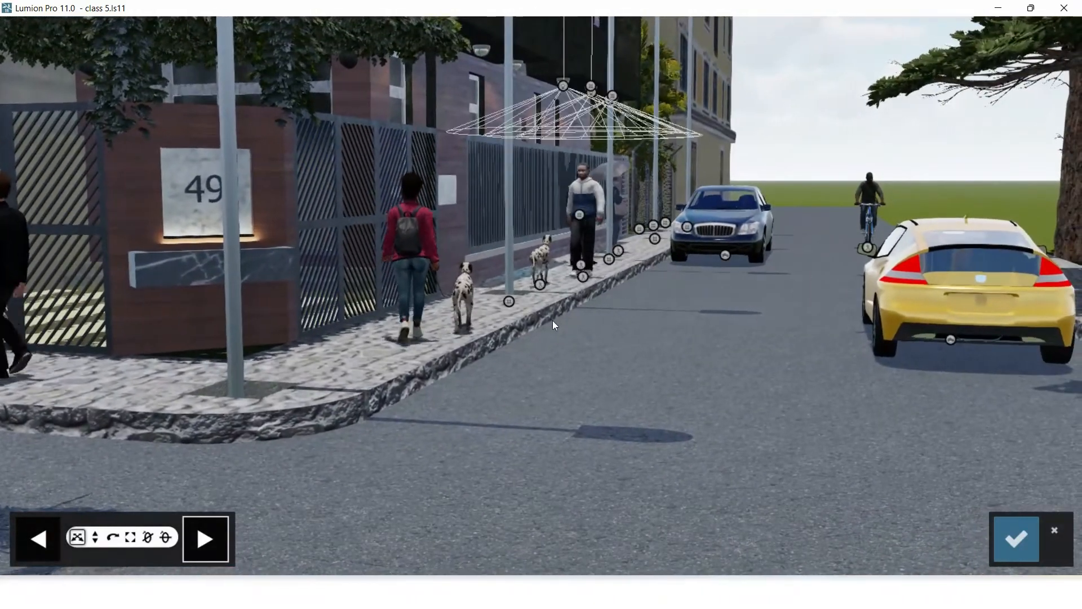
click(725, 255)
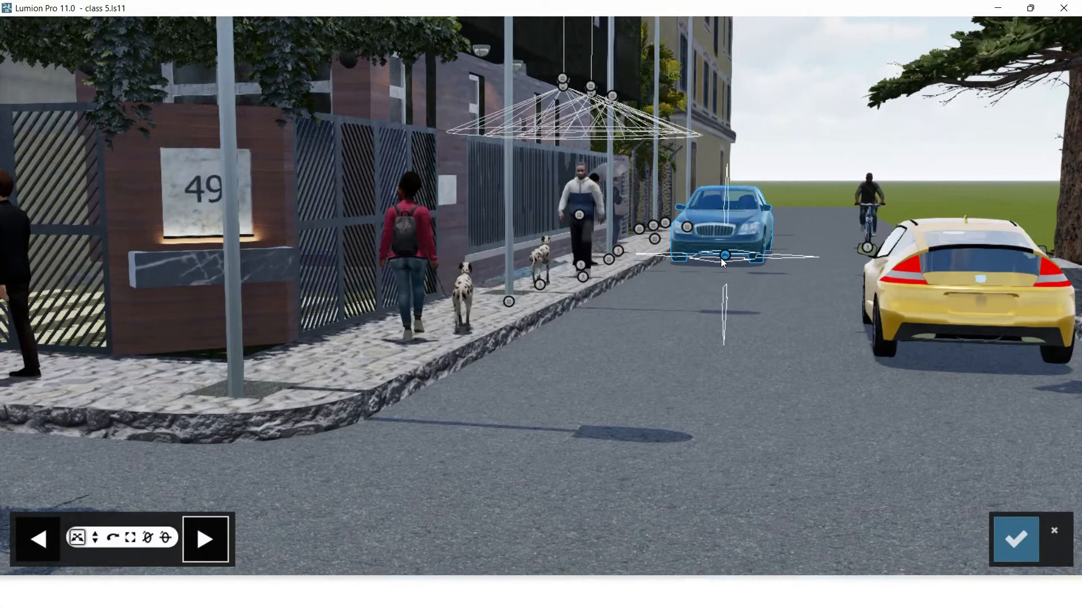
scroll(716, 264, down, 5)
scroll(665, 298, up, 4)
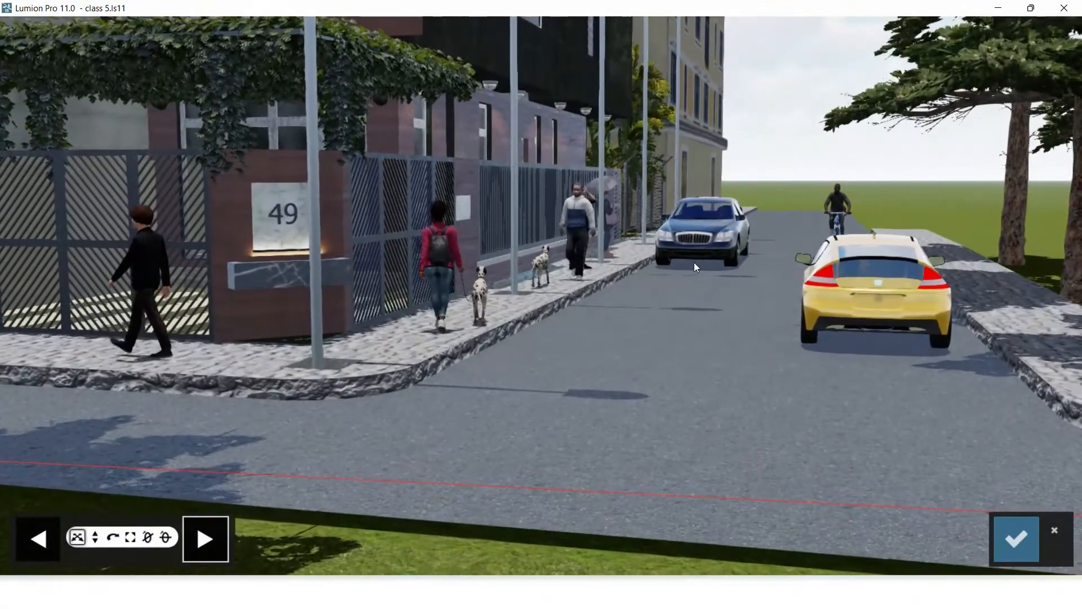
drag(701, 259, 593, 374)
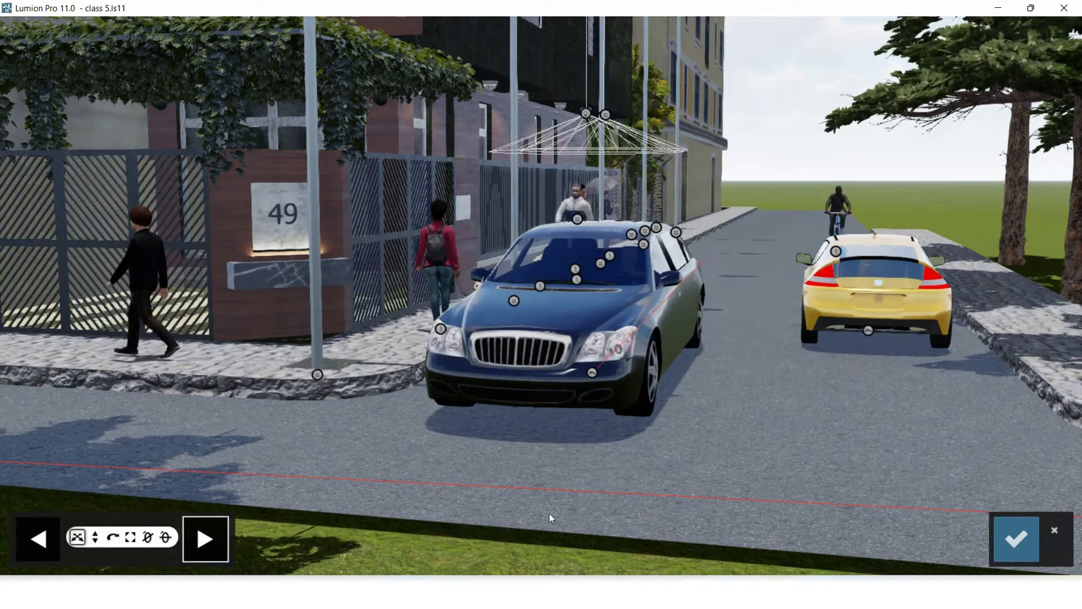
click(1013, 542)
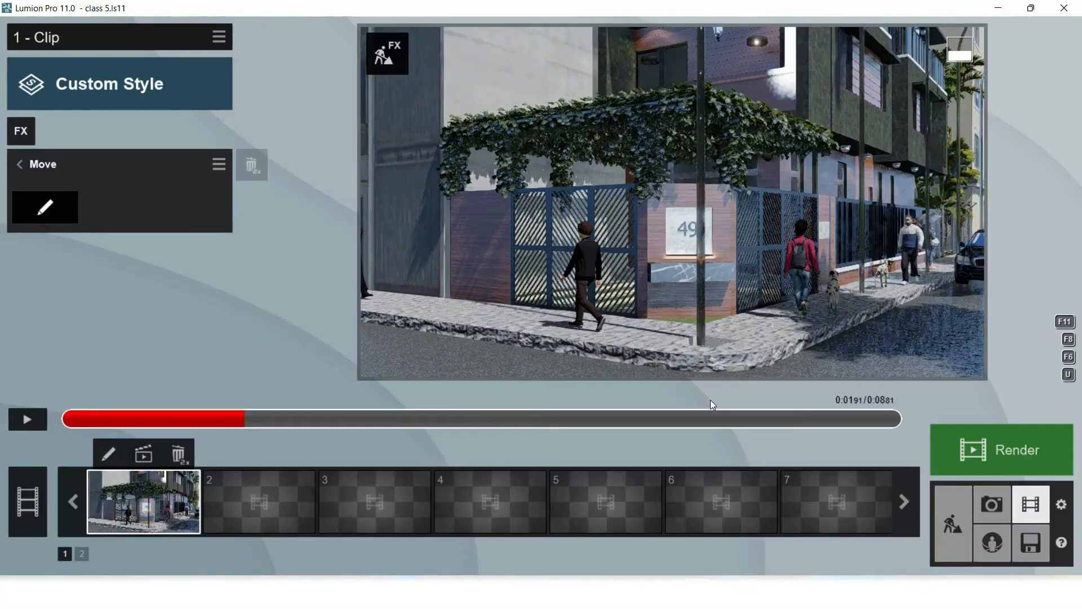
Step: Scrub through the whole clip to examine the movement of the motorcycle and the blue car
drag(244, 420, 985, 408)
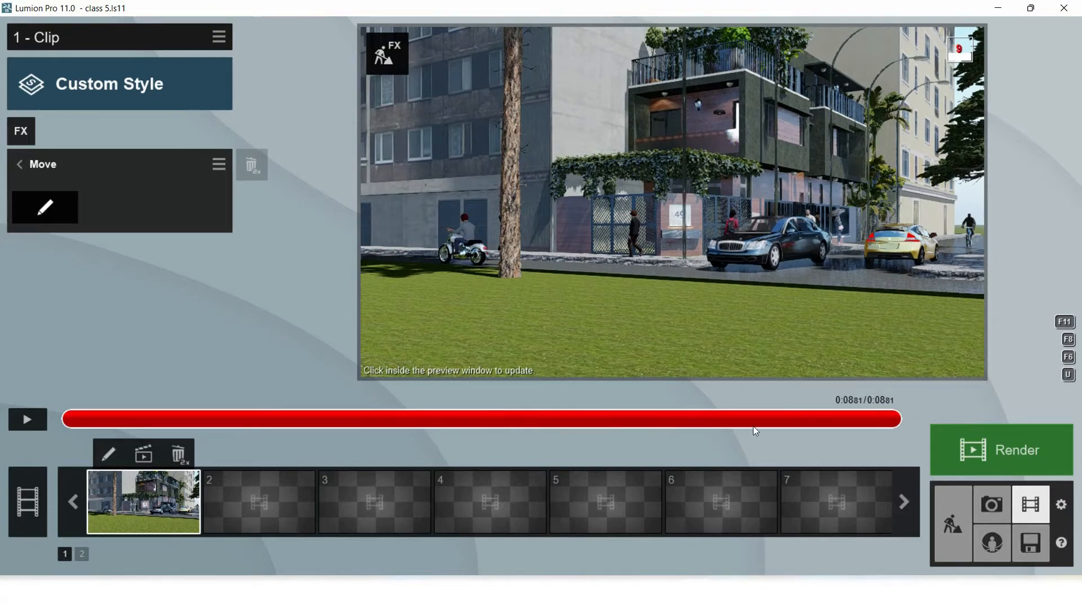
drag(756, 432, 63, 421)
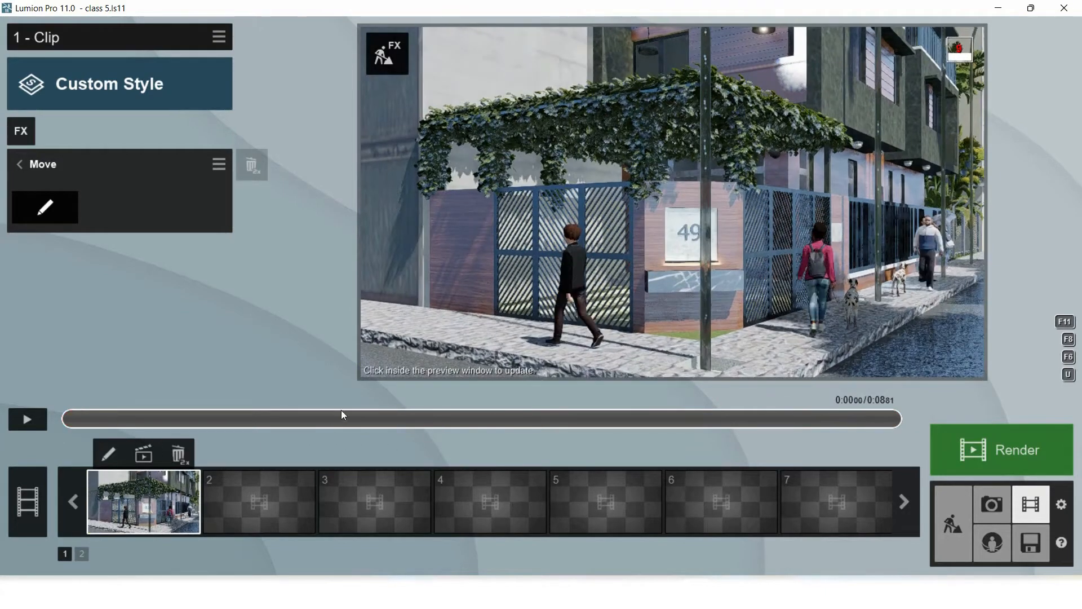
drag(343, 416, 956, 357)
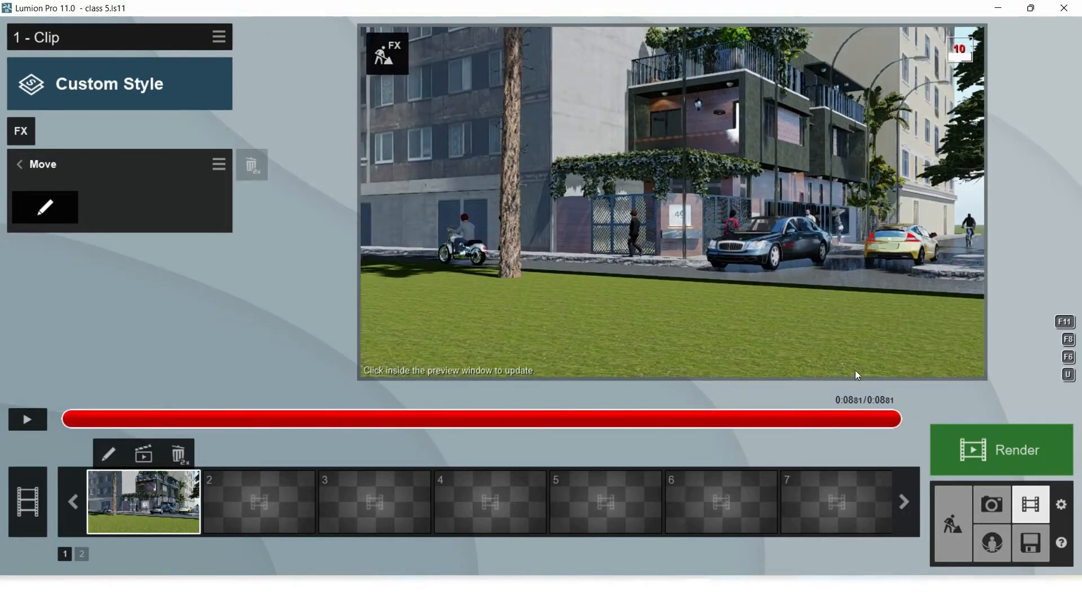
drag(858, 374, 483, 431)
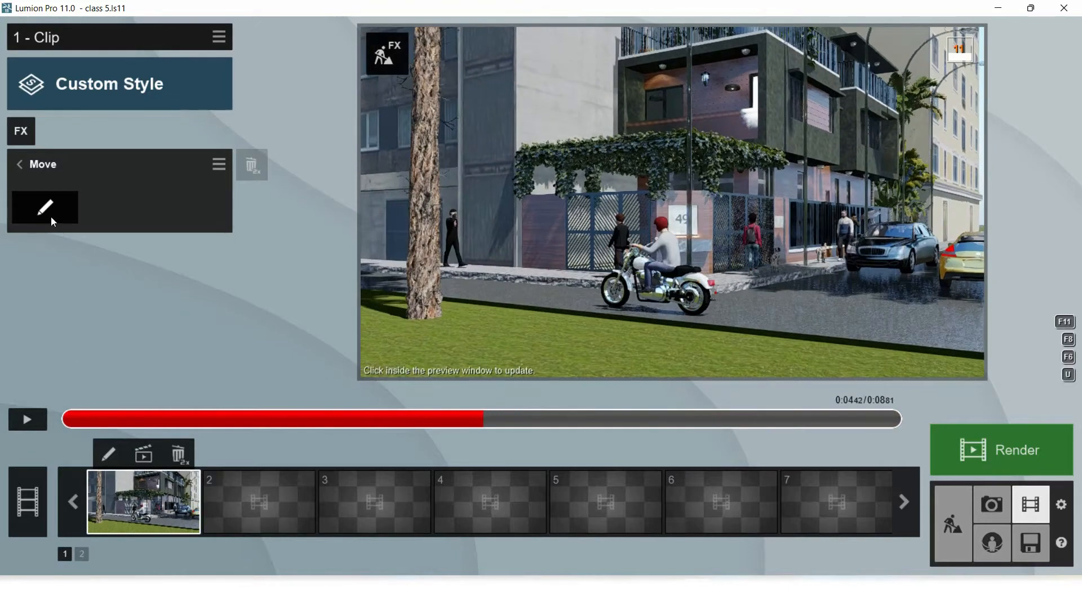
Step: Set the yellow car's end position in the Move effect farther down the street beside the stone-paved kerb and accept it
click(52, 222)
scroll(659, 386, up, 3)
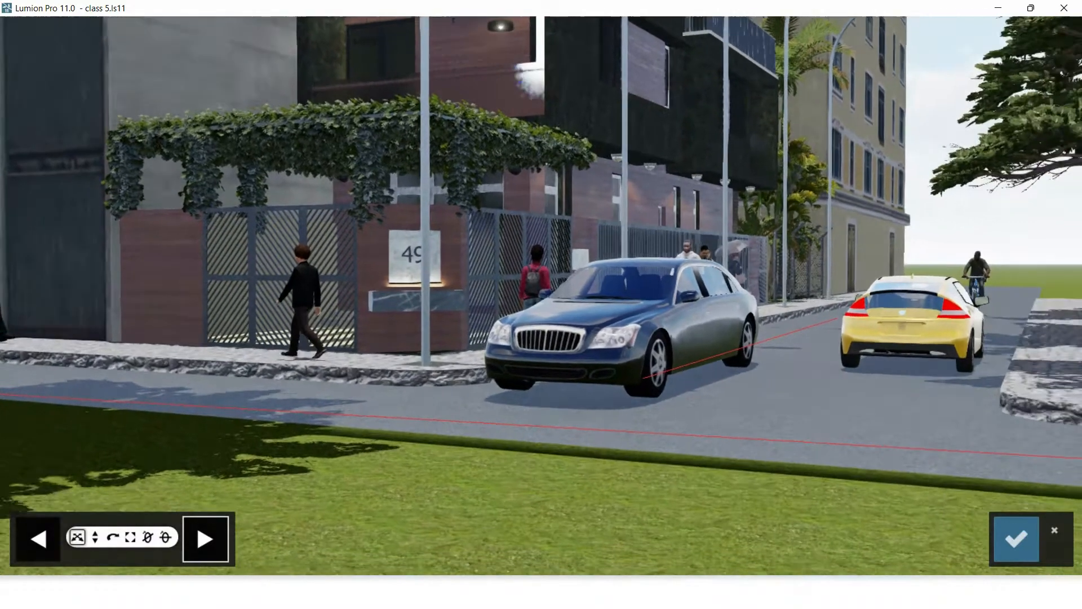
right_drag(846, 327, 882, 342)
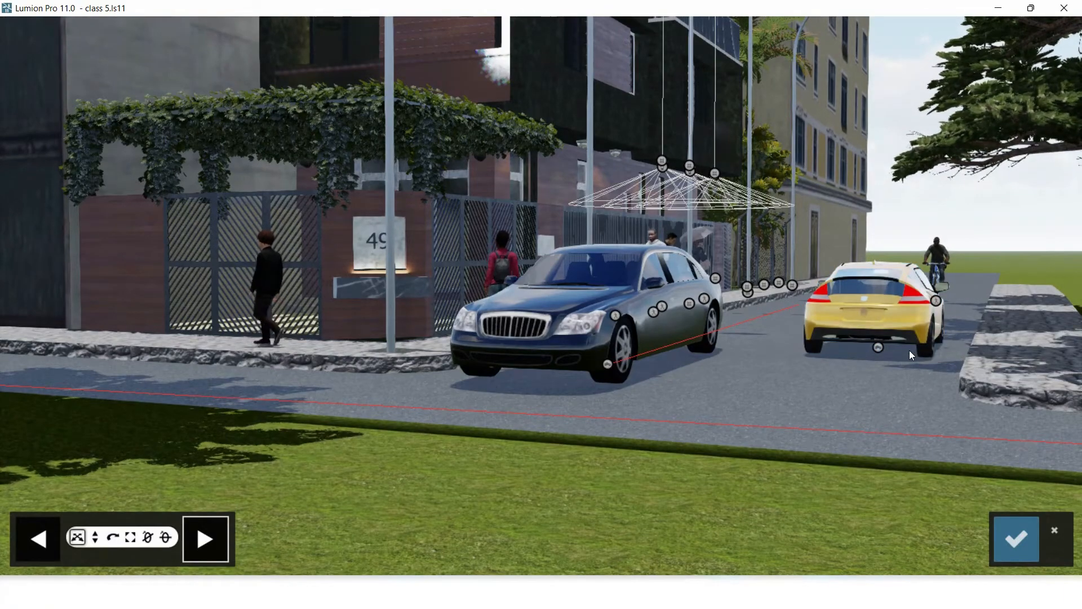
key(d)
key(w)
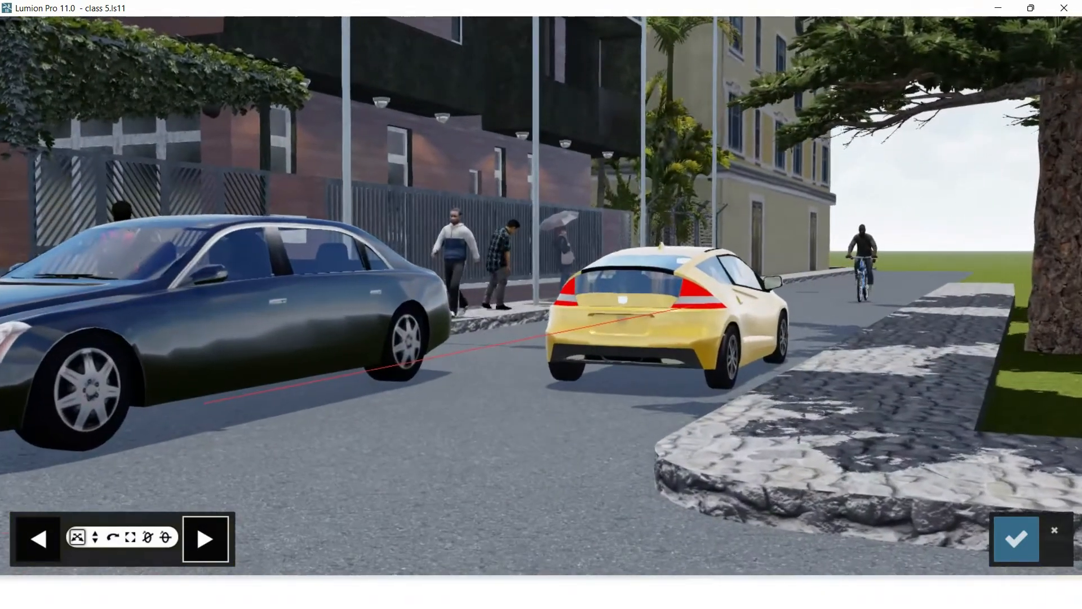
right_drag(810, 303, 790, 327)
key(d)
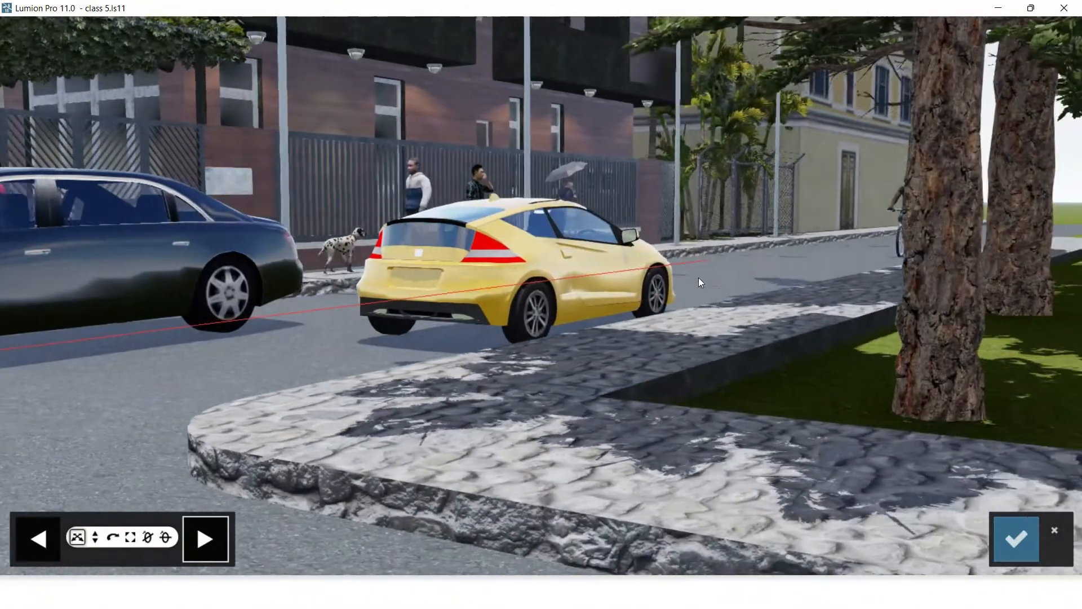
key(w)
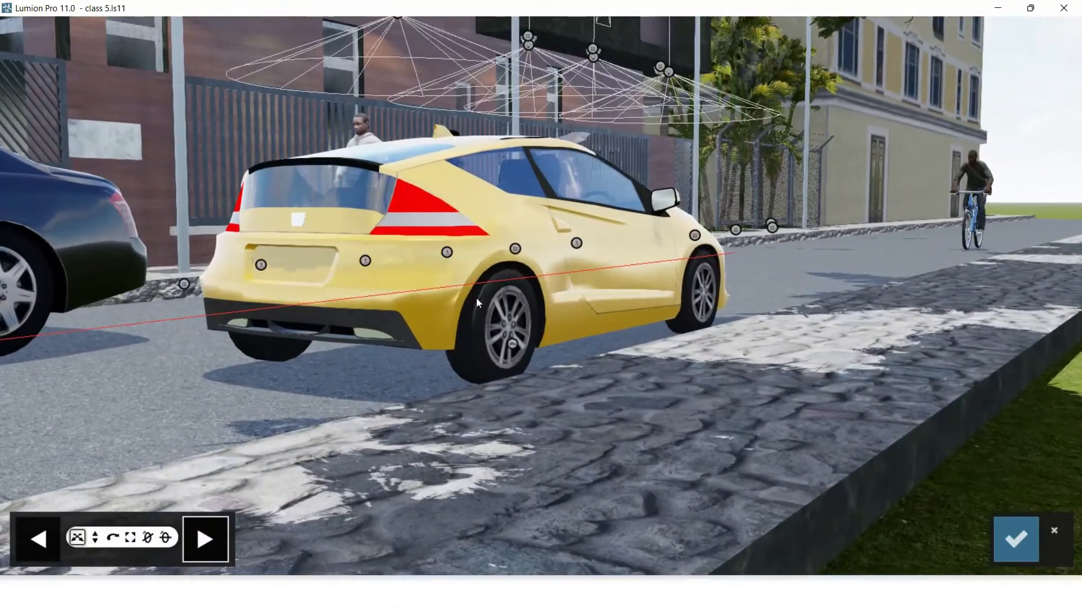
drag(515, 344, 838, 282)
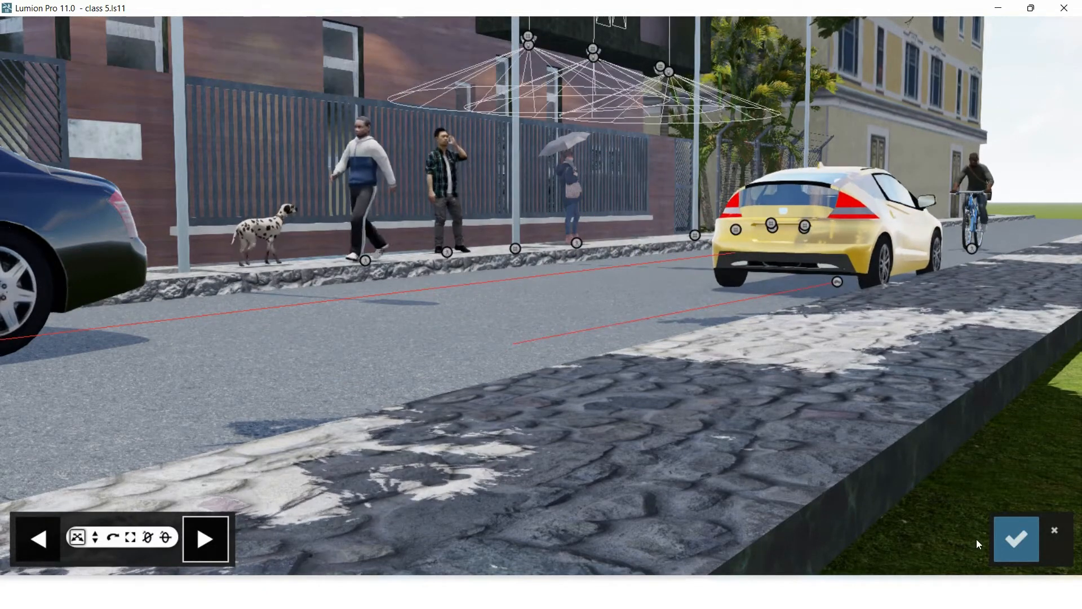
click(1001, 537)
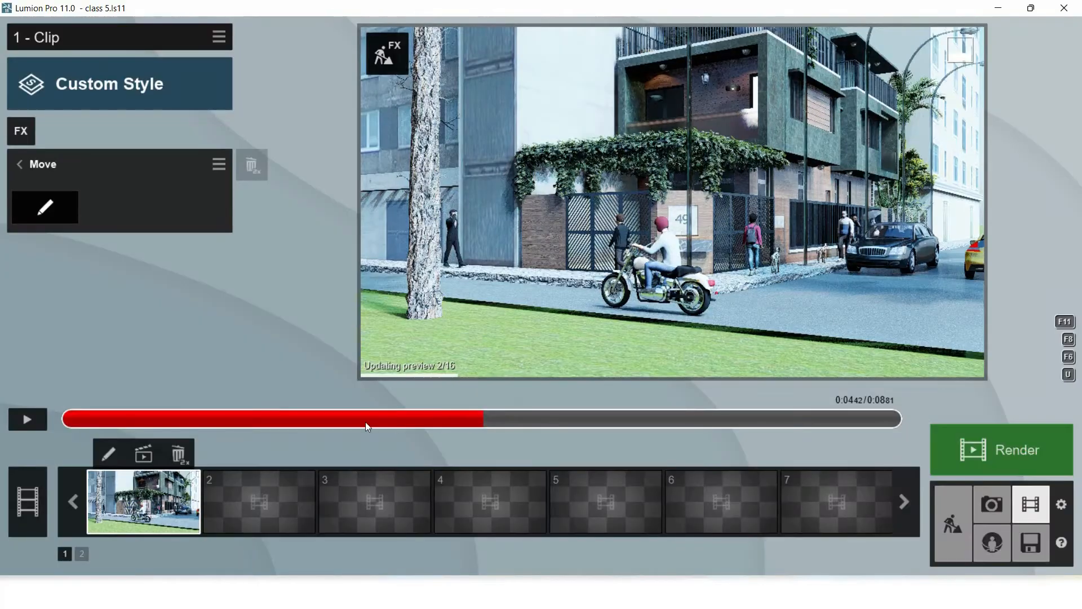
Step: Return the clip to its start, add an Advanced Move animation effect and open it for editing
drag(366, 427, 17, 459)
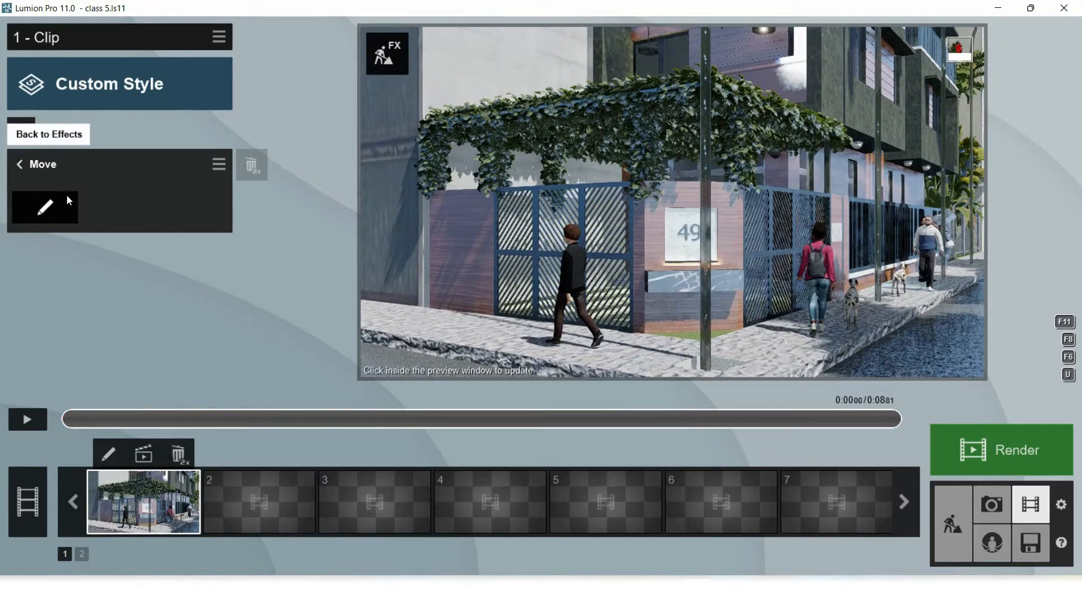
click(20, 164)
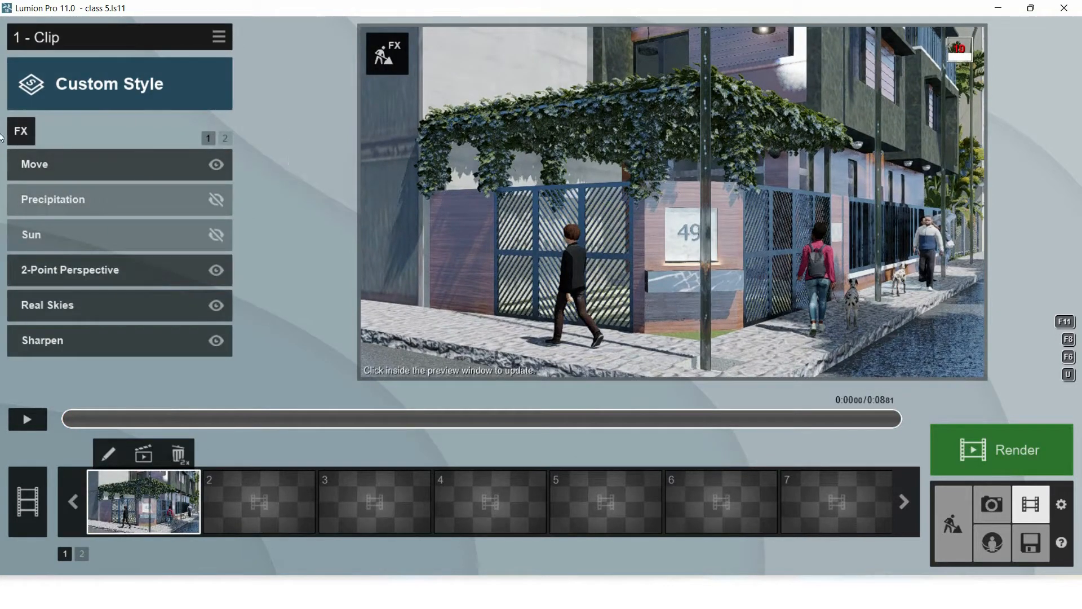
click(21, 134)
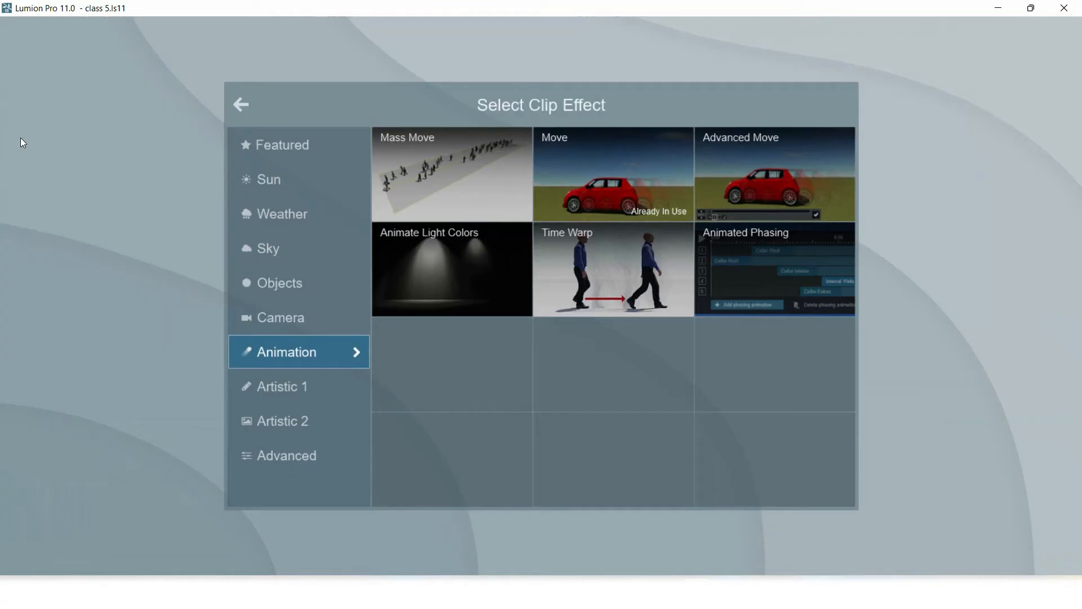
click(748, 172)
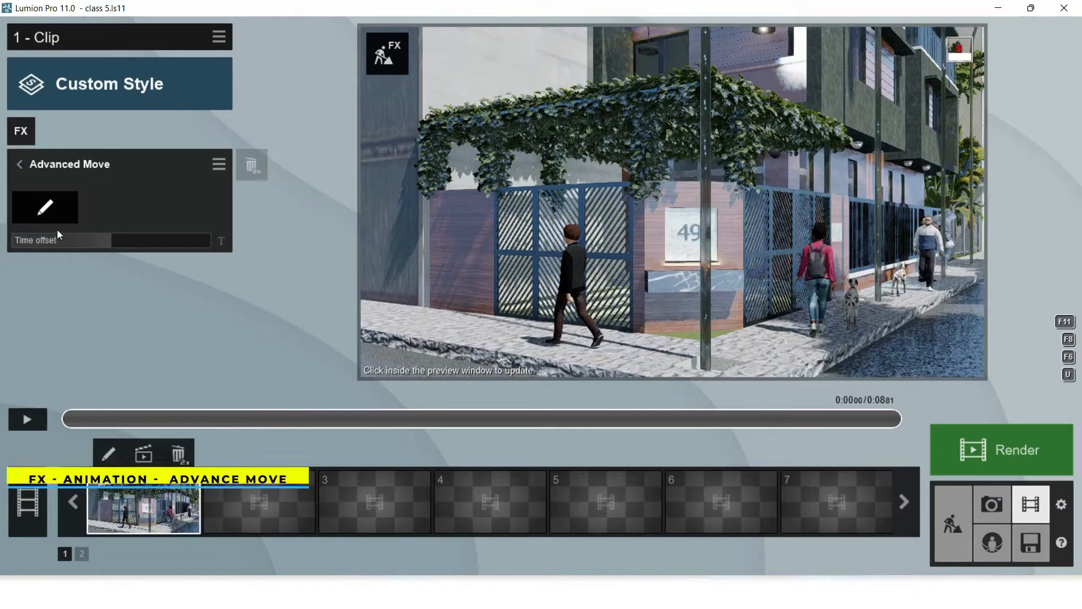
click(45, 208)
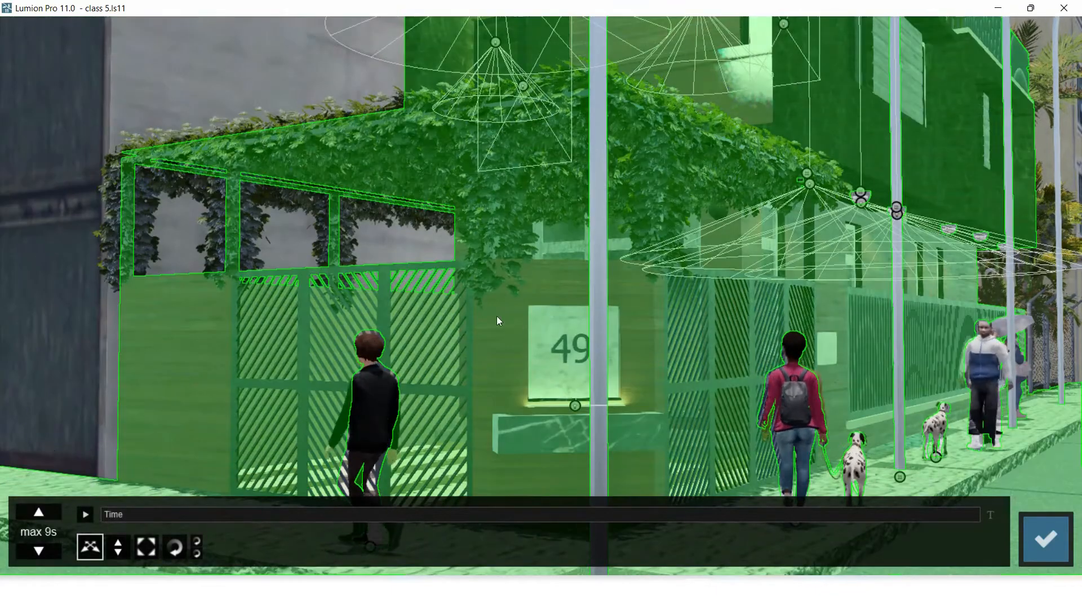
Step: Set the starting position at 0.0 s for the woman walking a dog on the sidewalk by the gate
right_drag(829, 192, 845, 278)
scroll(819, 301, down, 3)
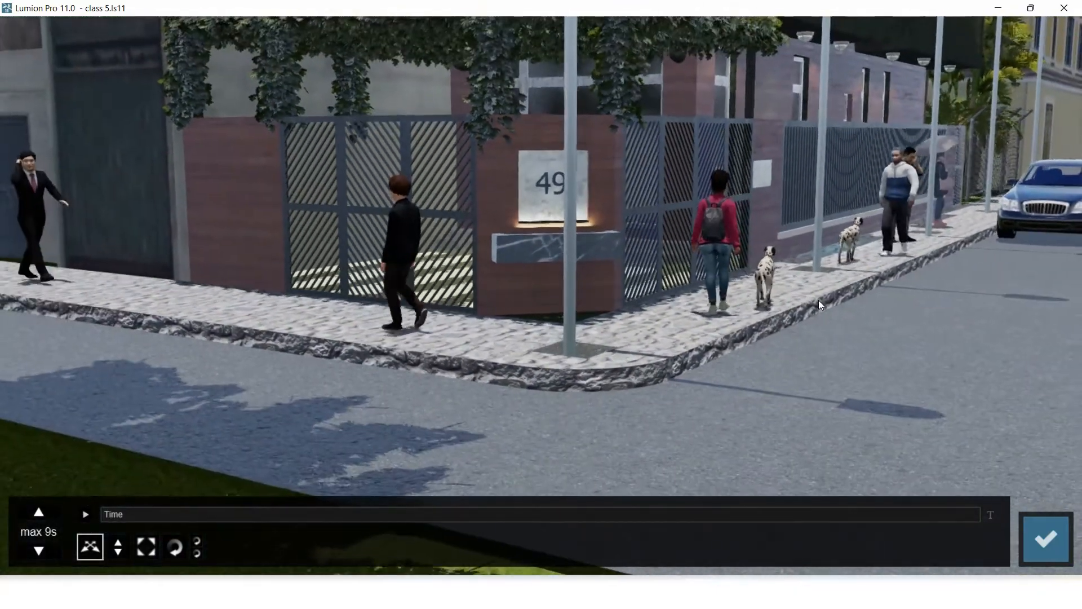
middle_drag(813, 300, 618, 290)
scroll(611, 296, up, 3)
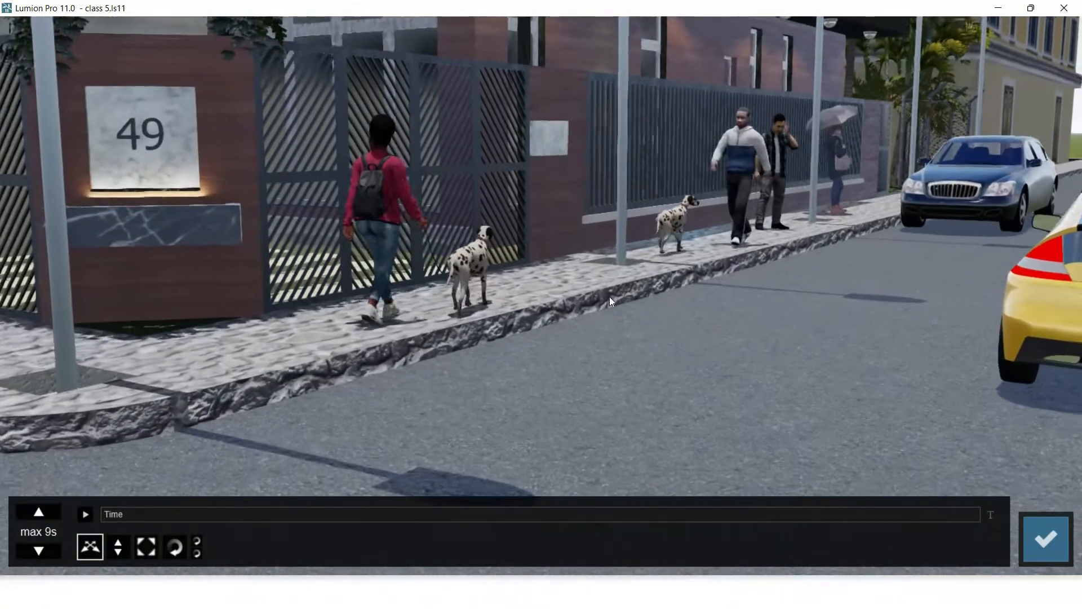
right_drag(610, 296, 578, 296)
middle_drag(559, 288, 180, 149)
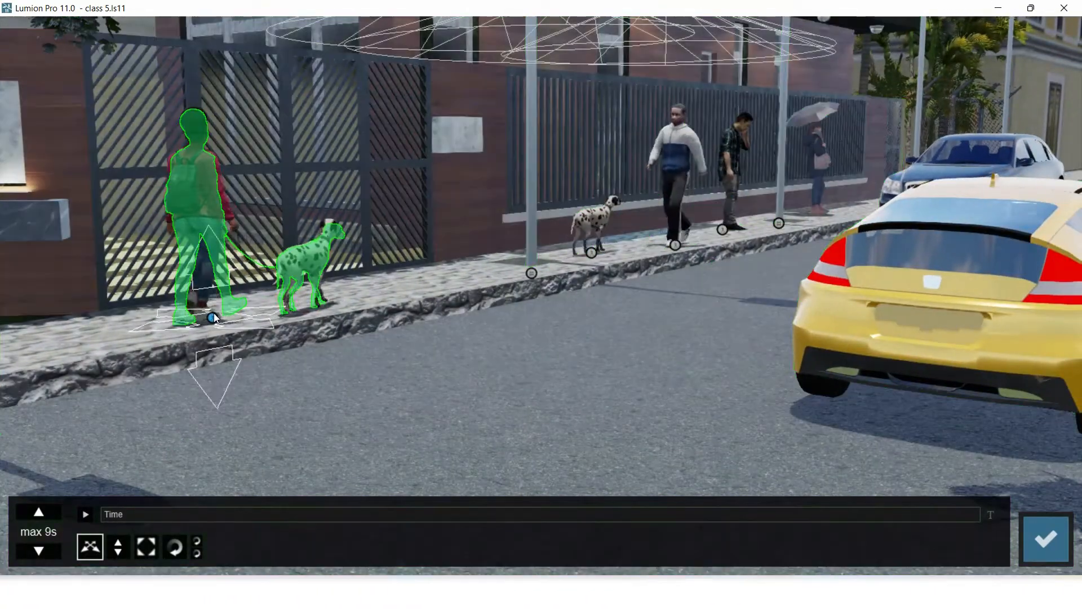
click(213, 317)
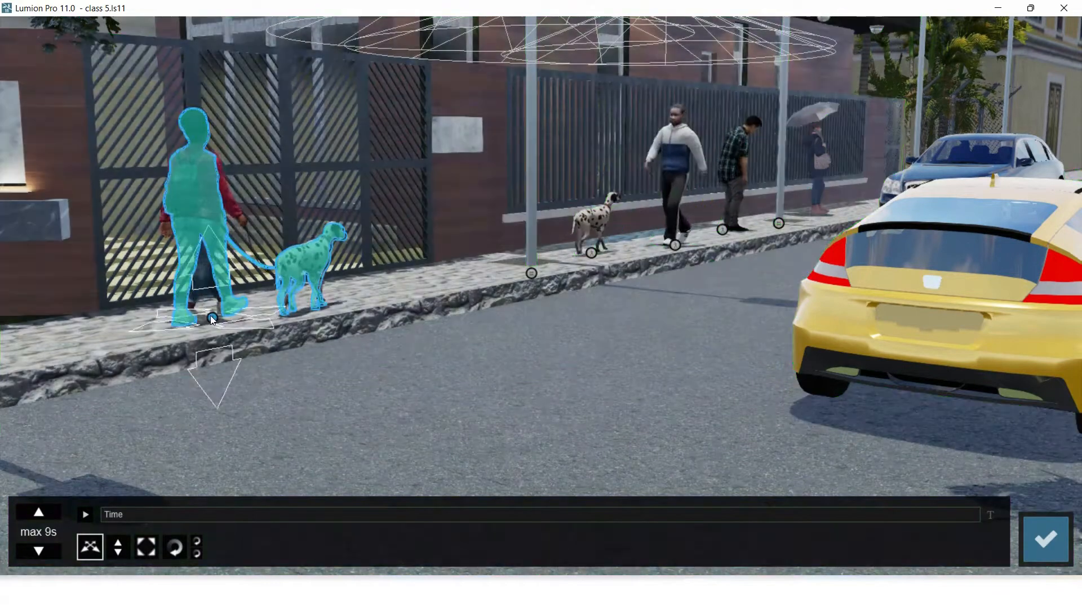
drag(213, 317, 227, 343)
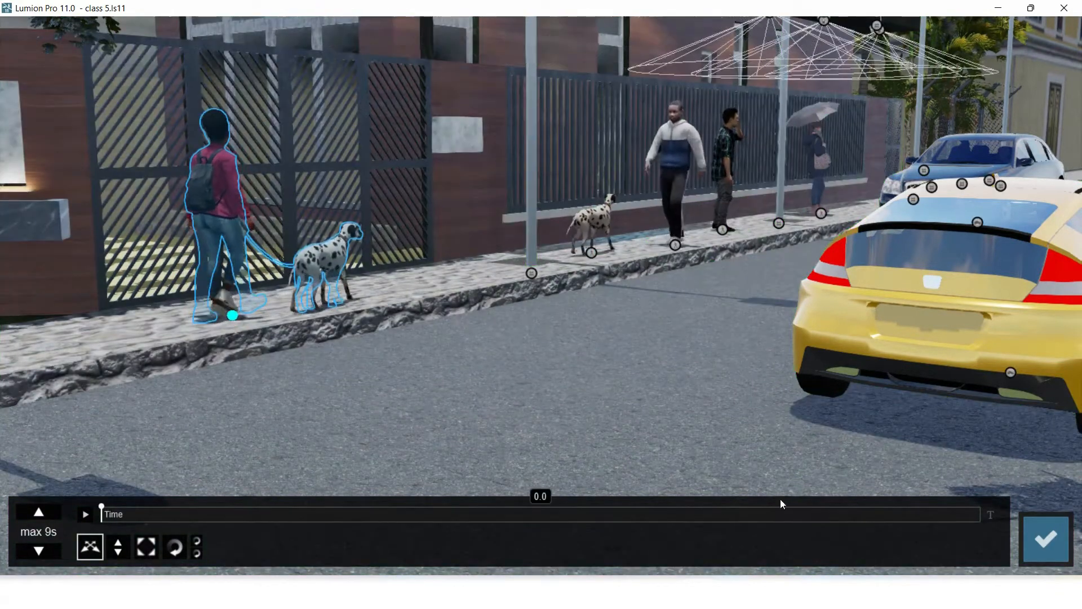
Step: Set the woman and her dog's position at 9.0 s beside the man in the plaid shirt and scrub to check the movement
scroll(506, 336, down, 3)
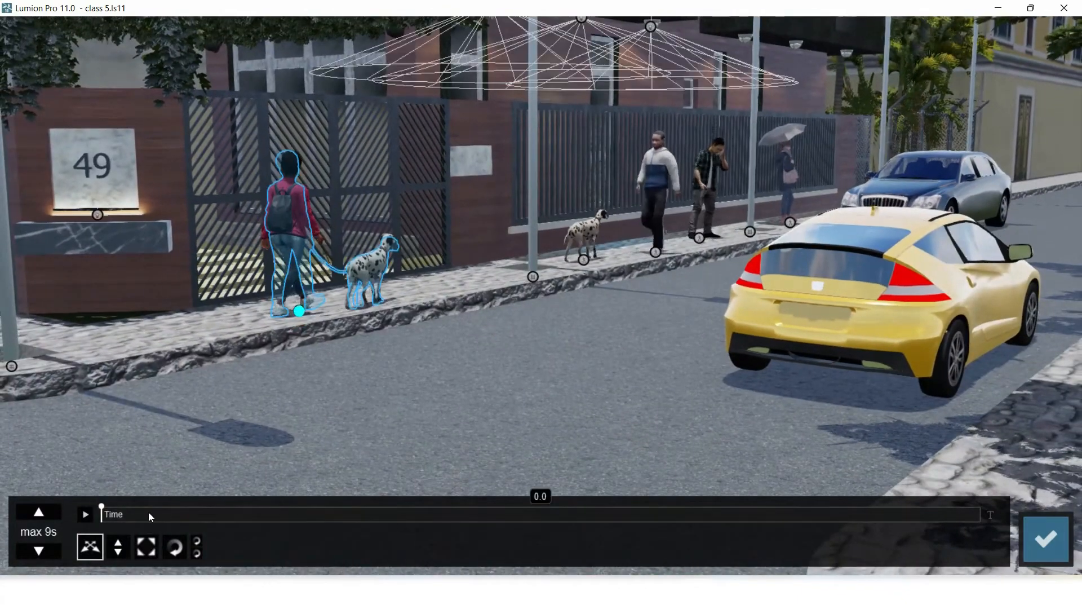
drag(150, 515, 971, 528)
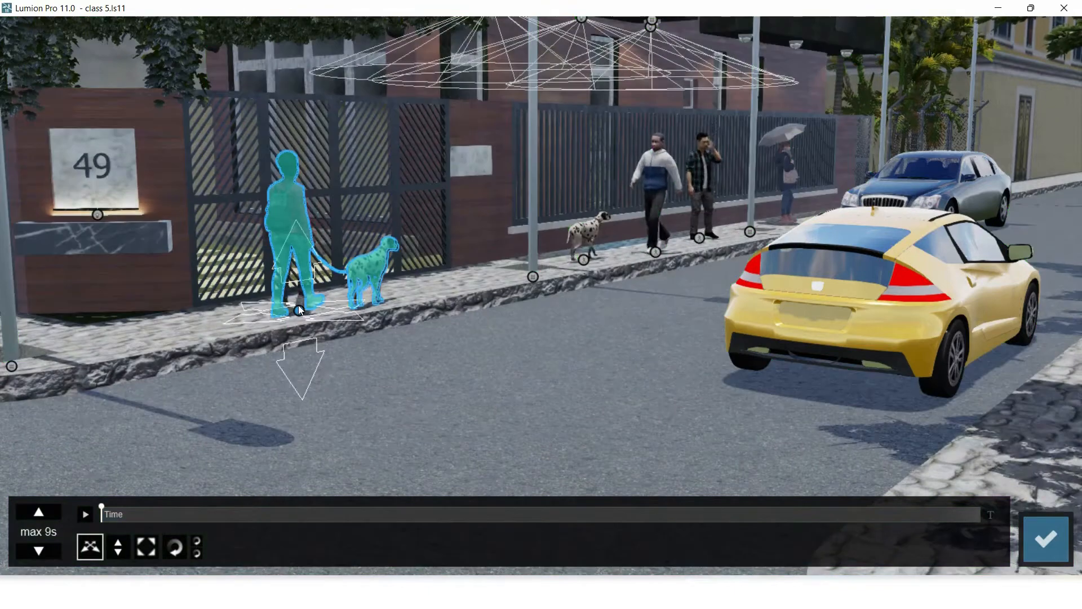
drag(299, 306, 722, 235)
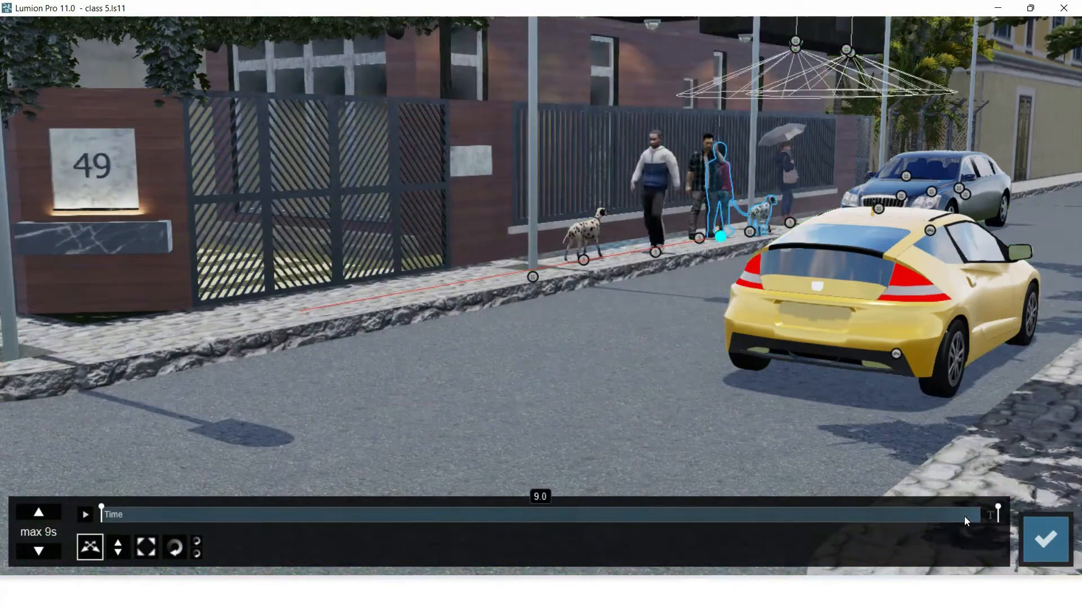
click(560, 514)
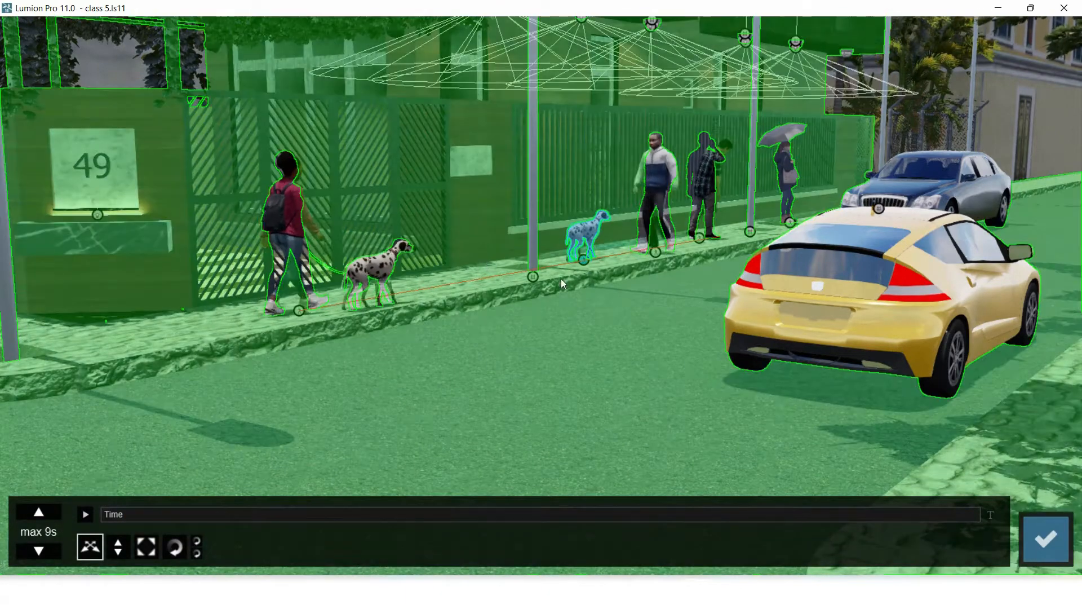
Step: Animate the lone dalmatian from the lamp post at 0.0 s to beyond the woman with the umbrella at 9.0 s
drag(583, 257, 595, 256)
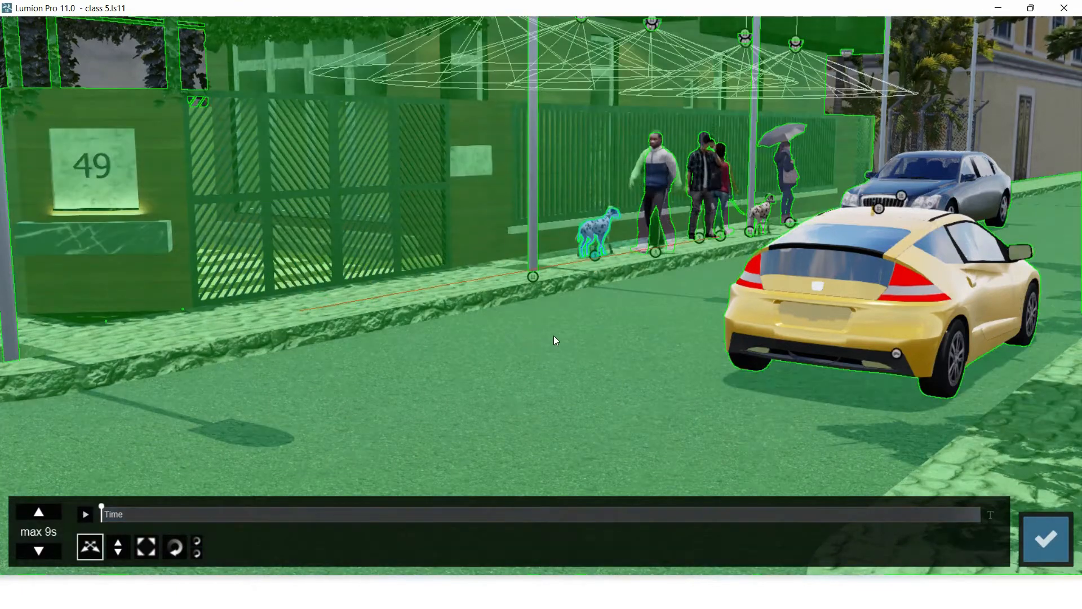
right_drag(553, 337, 352, 235)
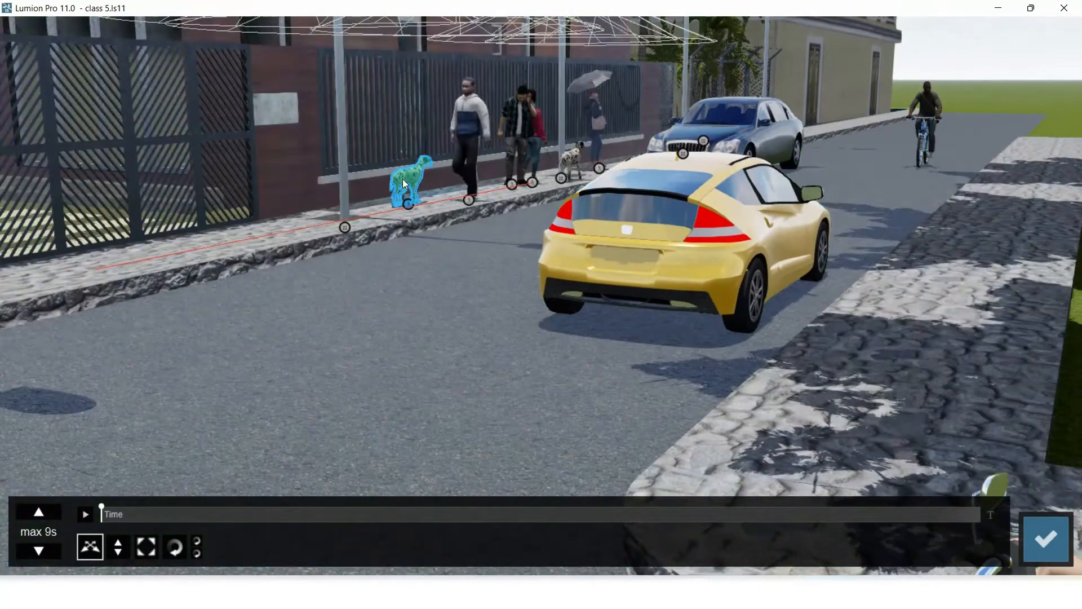
right_drag(403, 178, 559, 258)
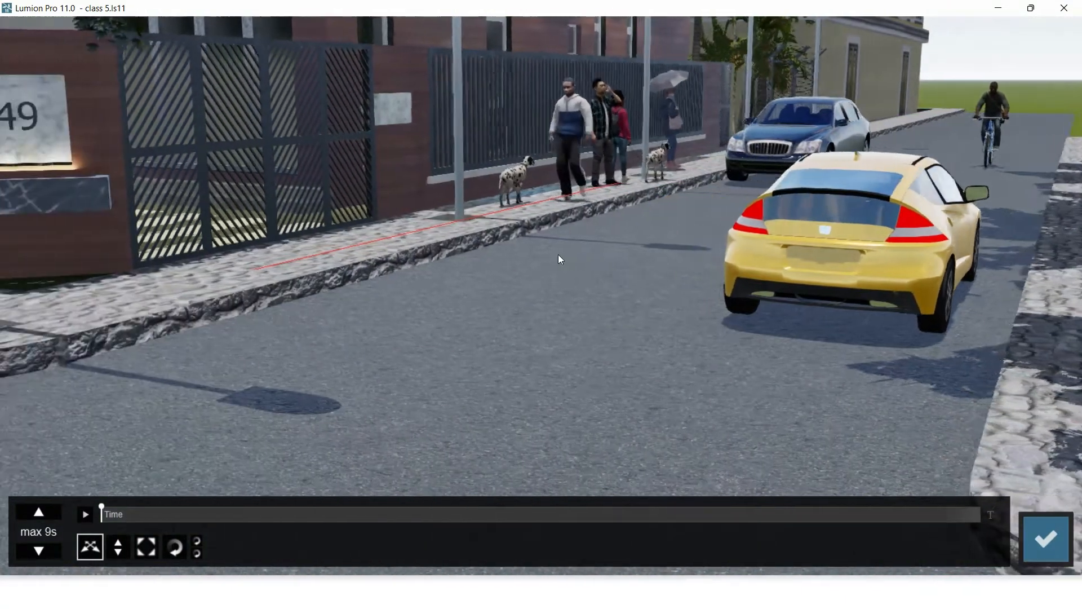
key(a)
key(w)
key(q)
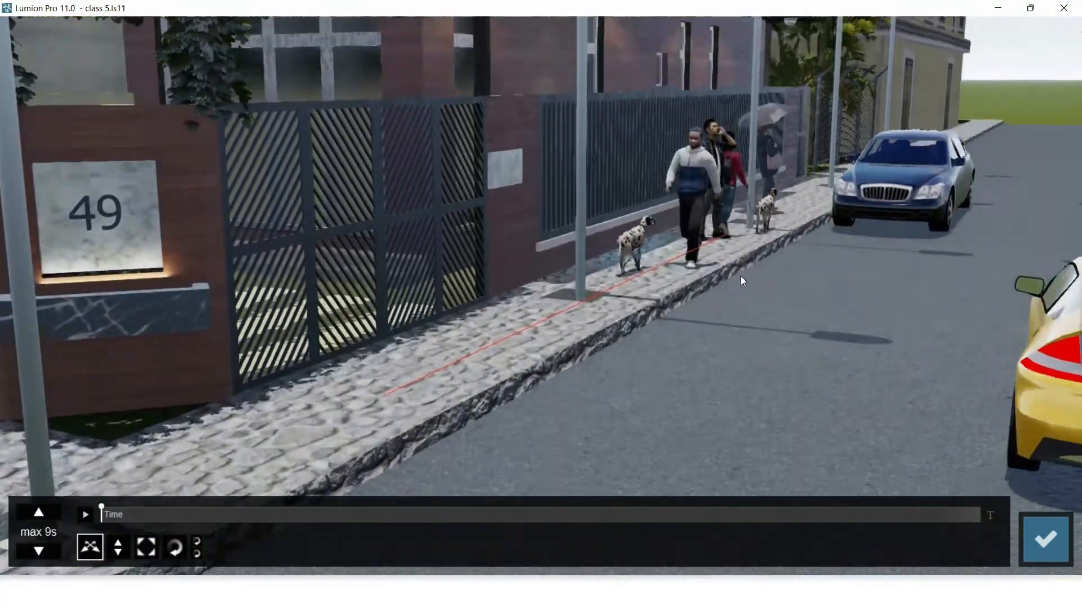
key(w)
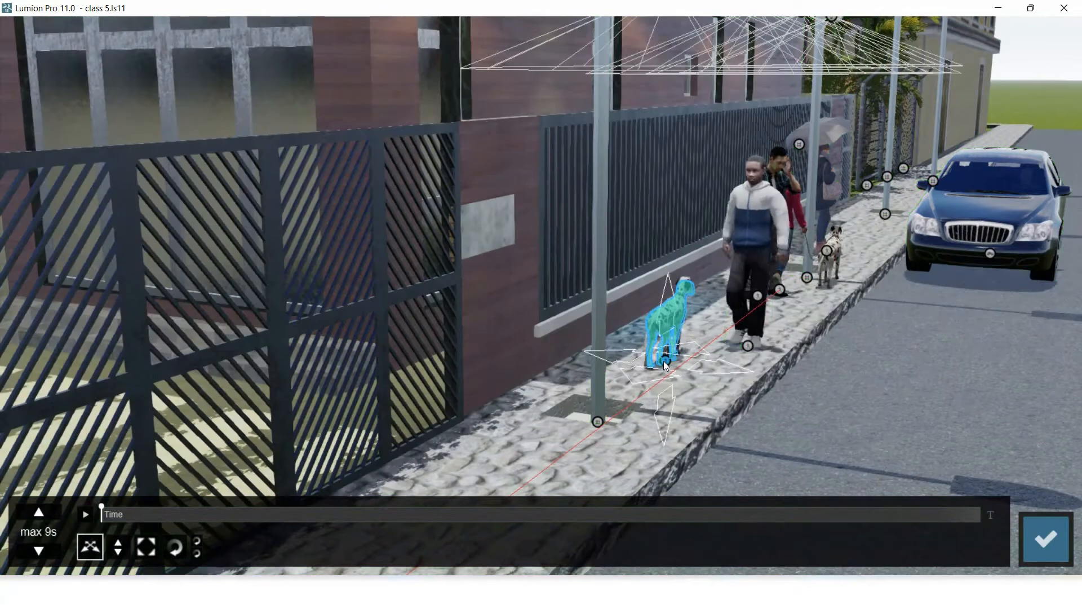
drag(665, 366, 865, 235)
drag(970, 515, 64, 465)
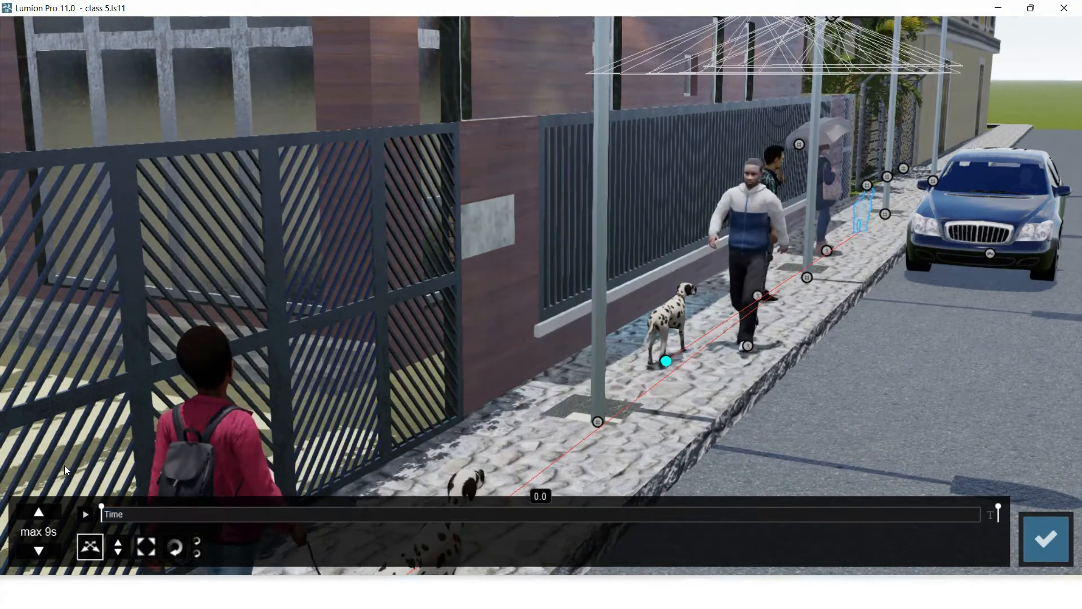
Step: Set the starting position at 0.0 s for the man in the white-and-blue hoodie beside the dalmatian
key(s)
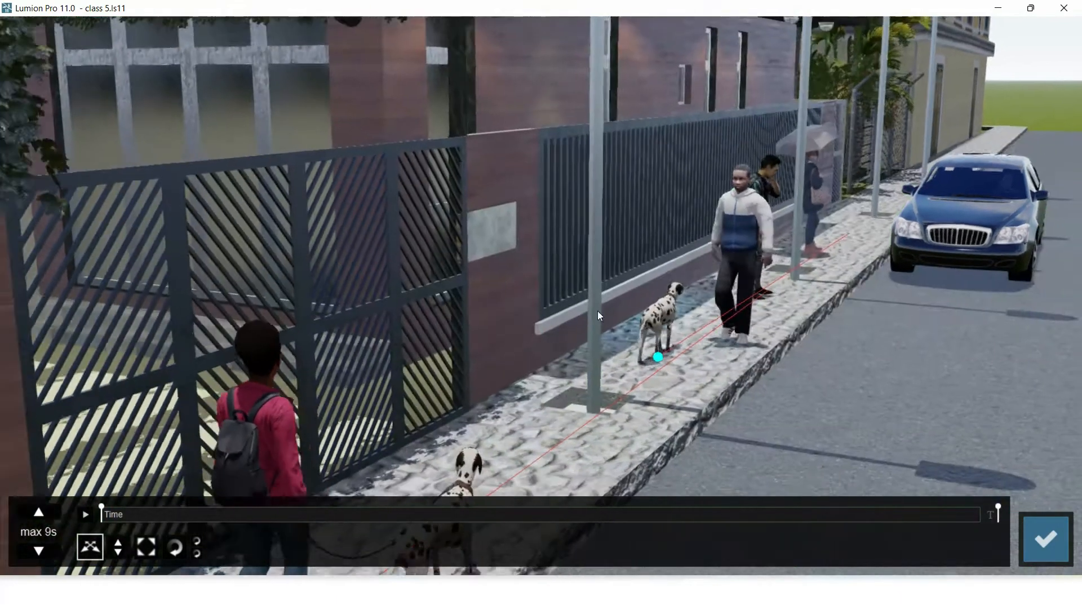
key(s)
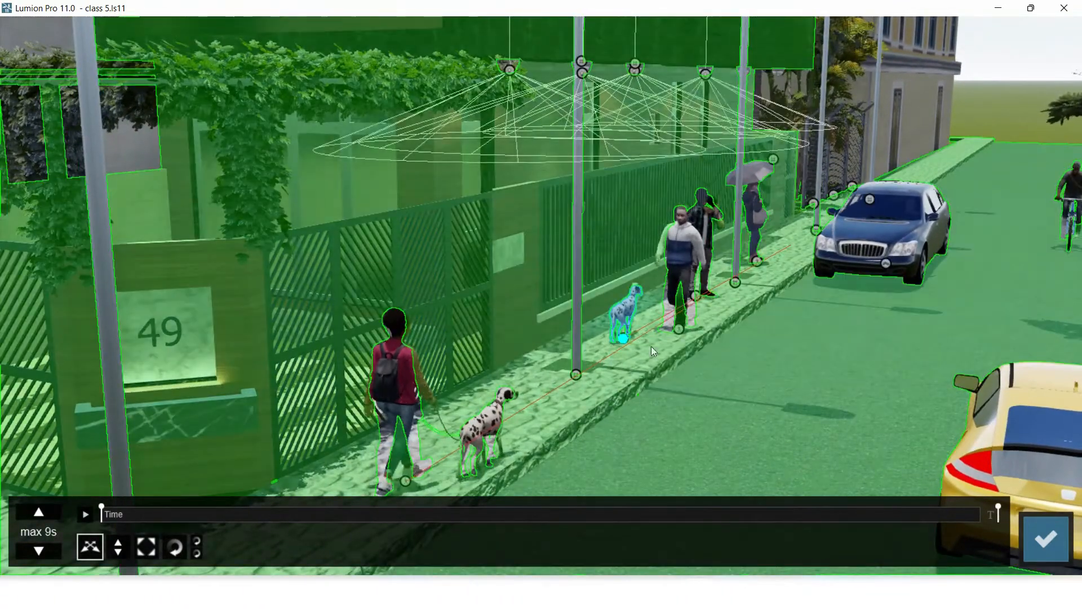
click(685, 322)
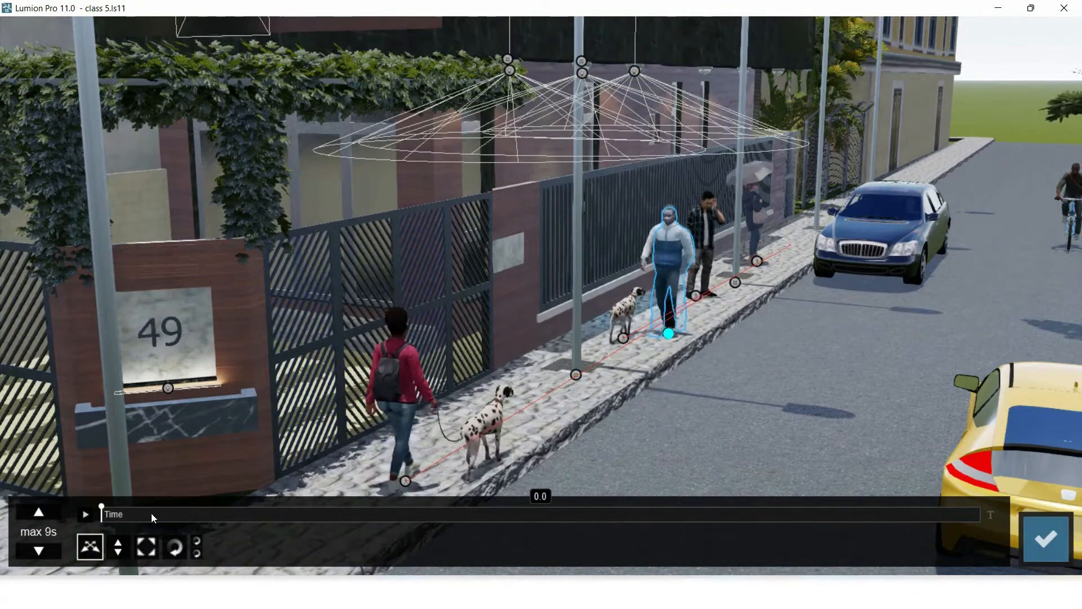
Step: Set the hooded man's position at 9.0 s on the sidewalk corner near the house number and scrub to check his walk
drag(151, 514, 1047, 505)
scroll(672, 325, down, 5)
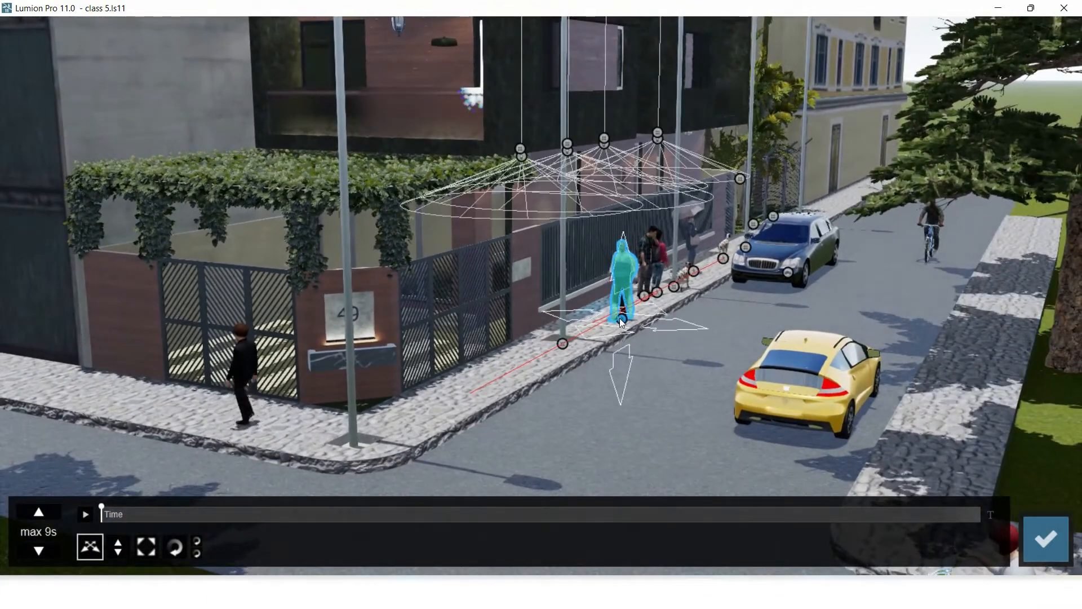
drag(620, 318, 418, 432)
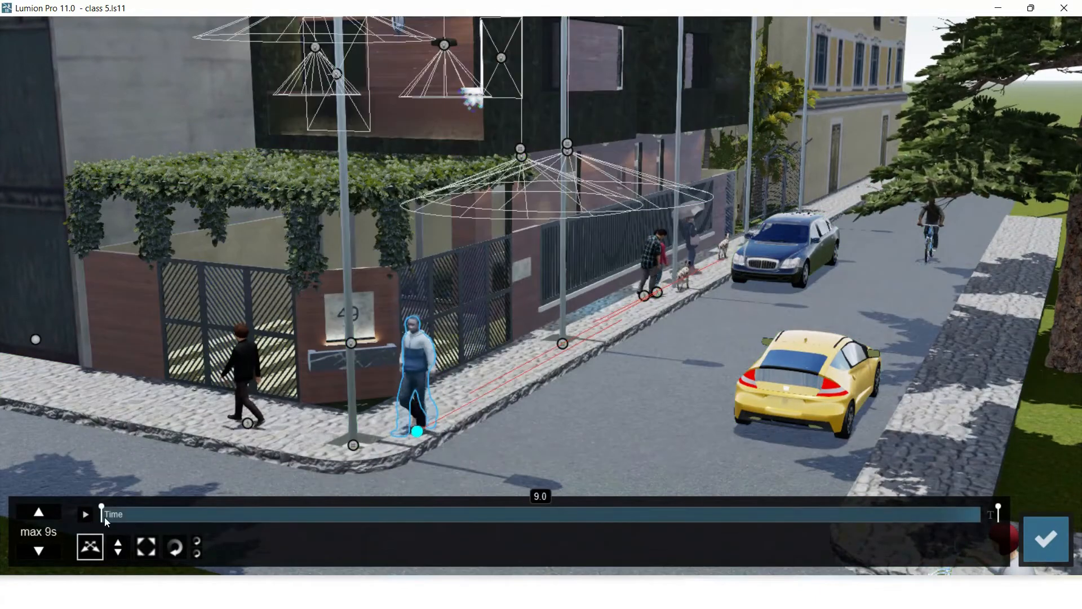
drag(104, 517, 858, 512)
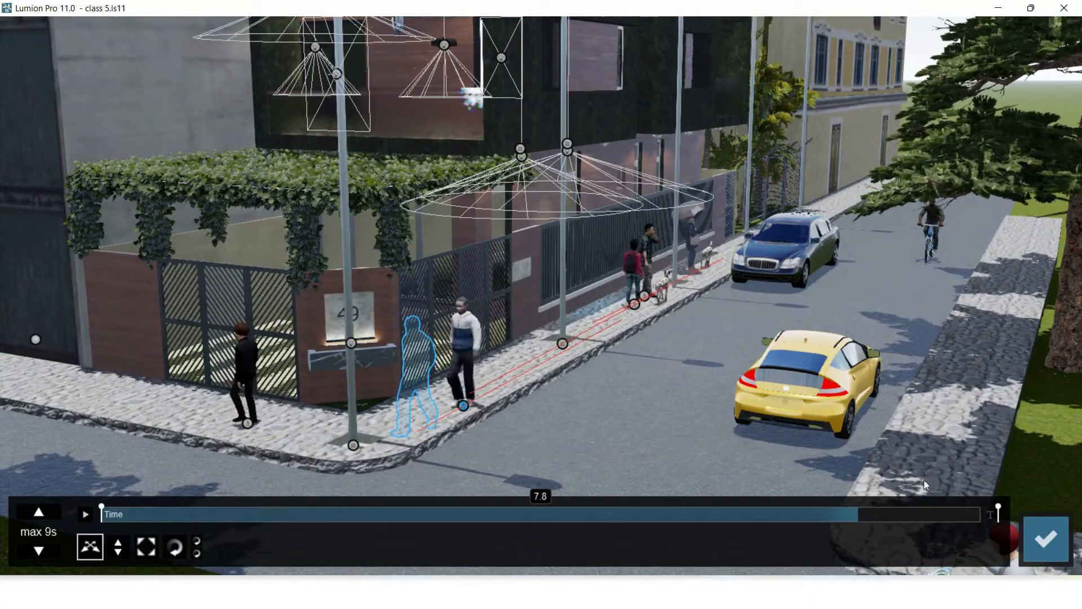
drag(925, 485, 951, 487)
Step: Animate the brown-haired man in black from the entrance gate to beyond the tree trunk at the timeline's end
right_drag(728, 414, 559, 445)
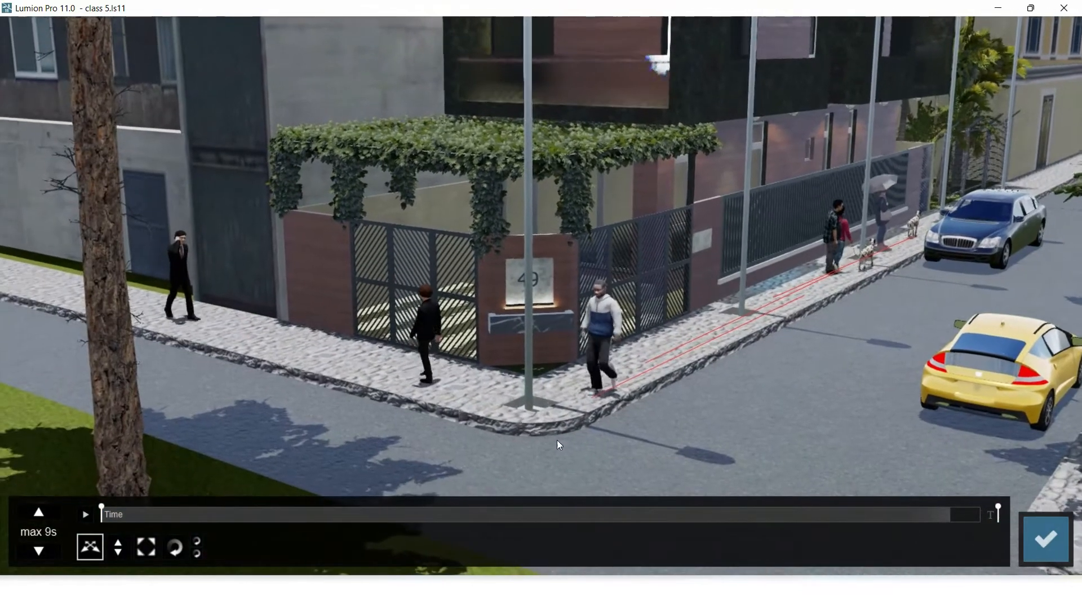
click(429, 379)
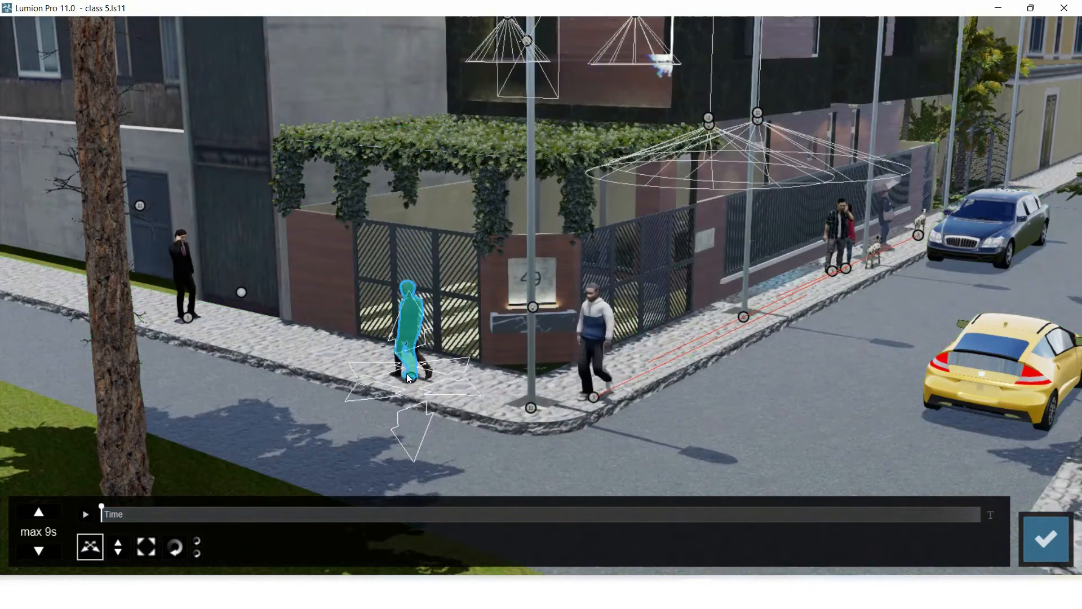
drag(407, 373, 42, 292)
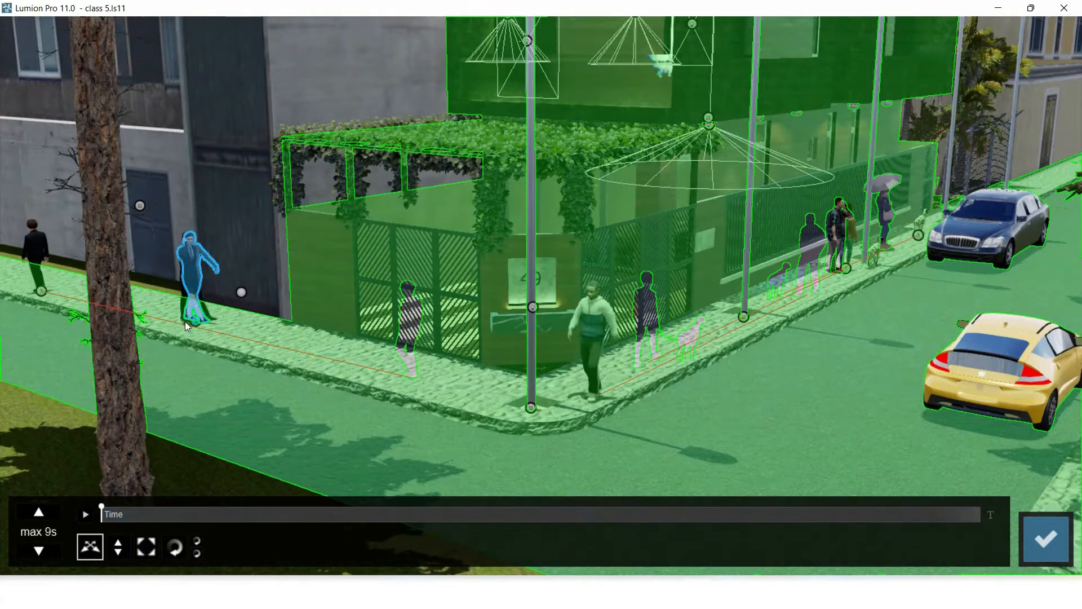
Step: Animate the suited man on the phone from the neighbouring building to near house number 49 at the timeline's end and scrub to check his walk
click(190, 317)
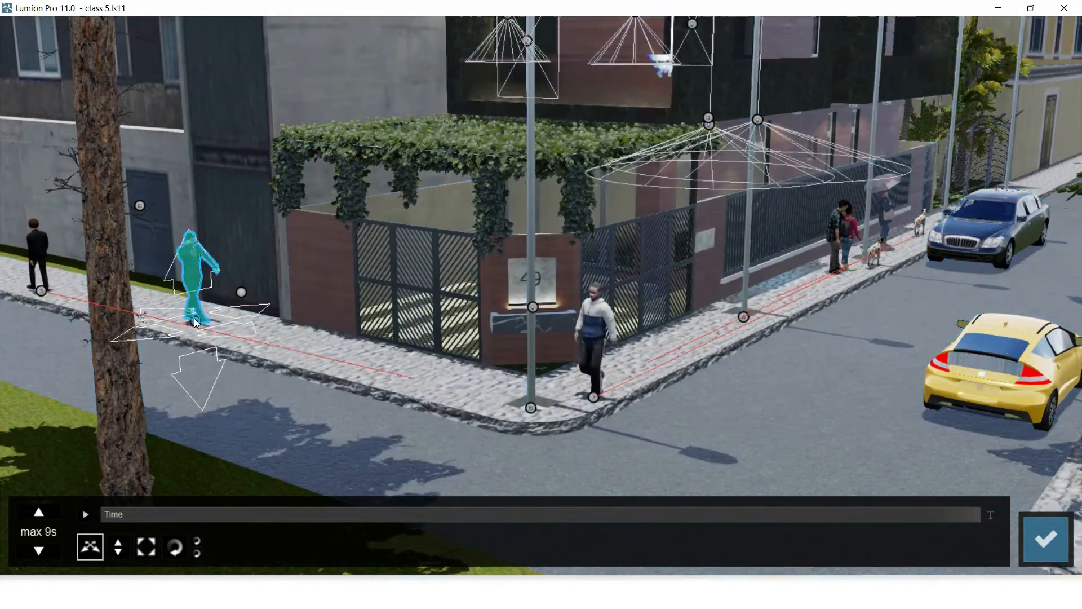
drag(194, 318, 475, 393)
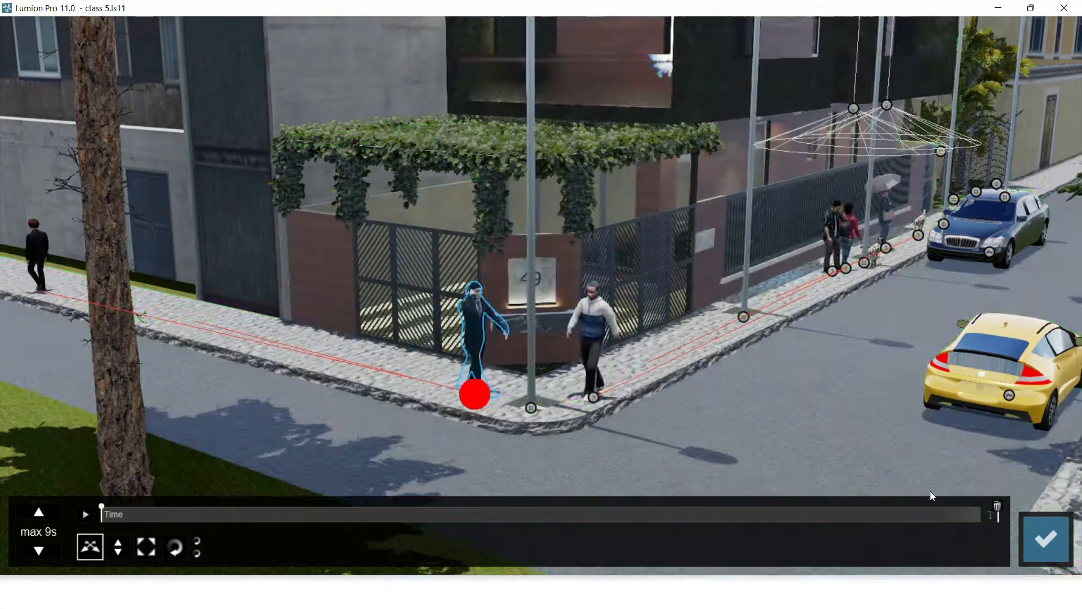
drag(957, 514, 141, 456)
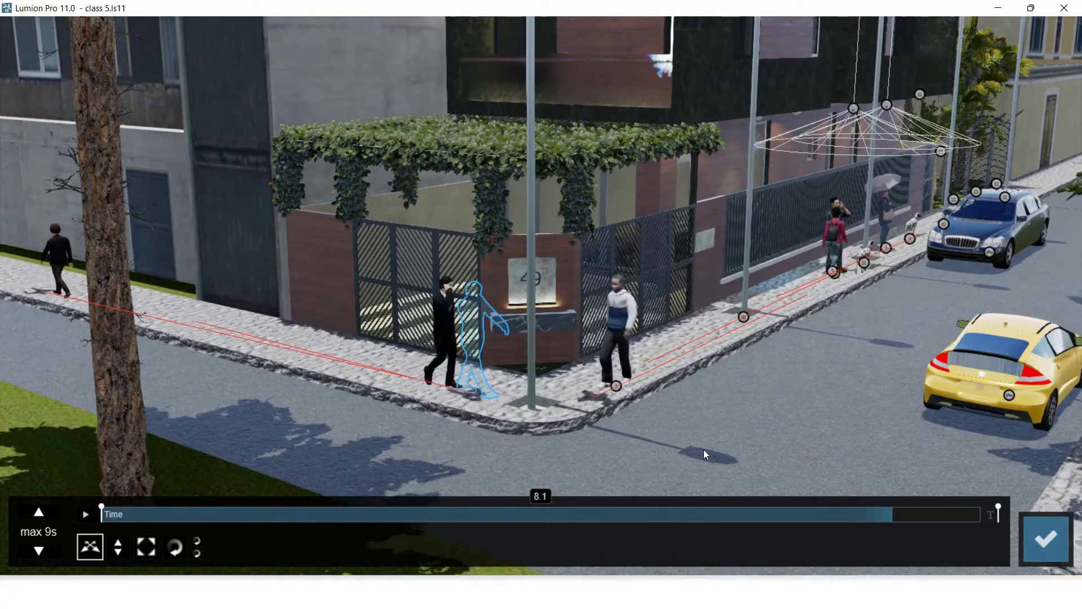
drag(706, 455, 521, 454)
Step: Set the cyclist's position at 4.8 s further down the street, near the junction beside the house
right_drag(524, 164, 749, 159)
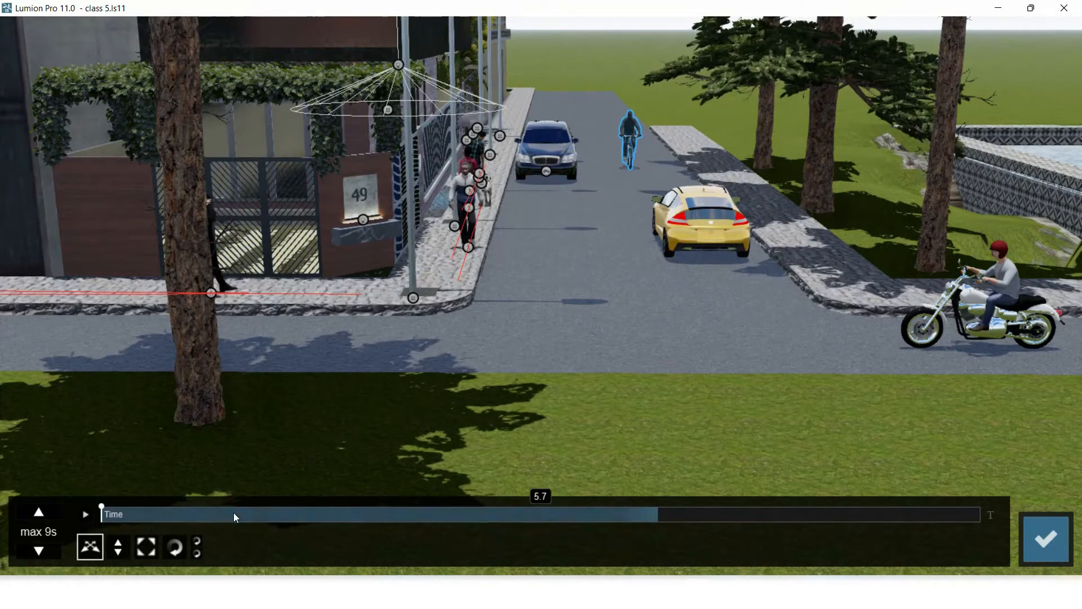
mouse_move(235, 514)
mouse_down()
mouse_move(91, 517)
mouse_move(548, 450)
mouse_move(555, 495)
mouse_move(576, 510)
mouse_up()
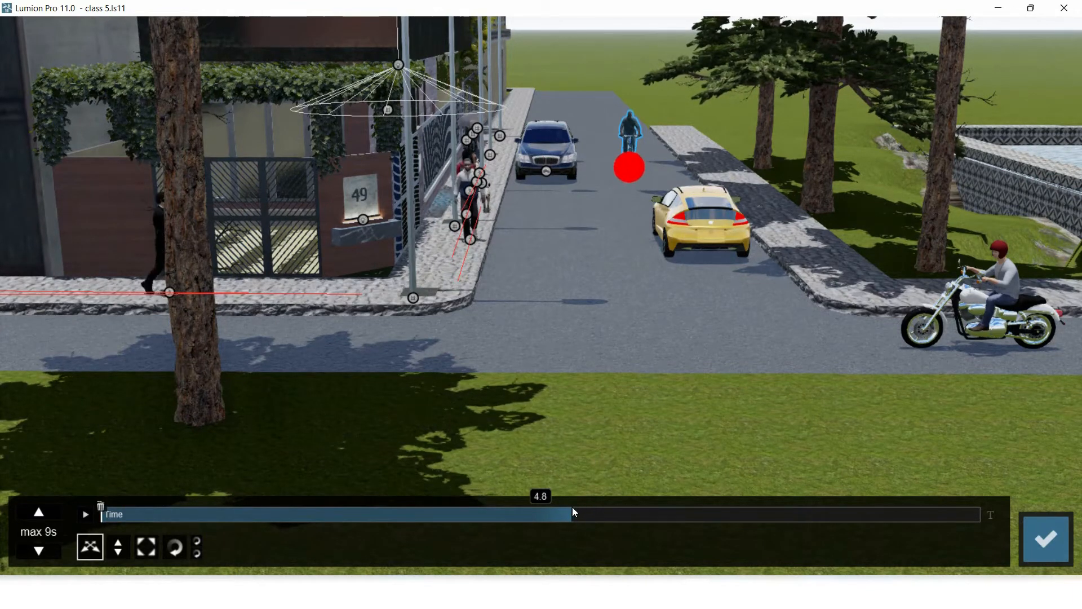
click(573, 507)
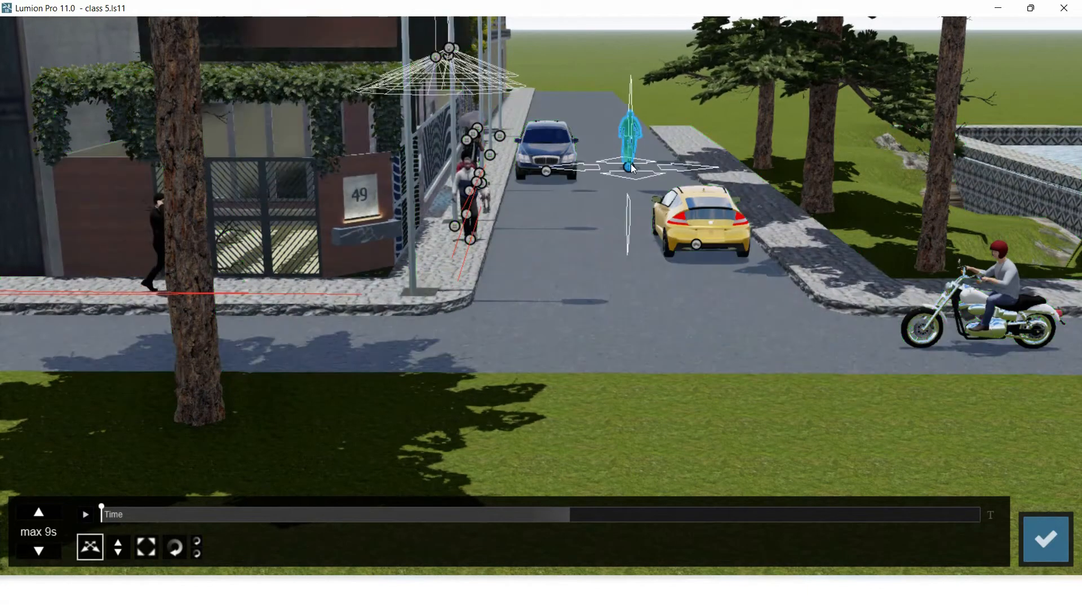
drag(631, 163, 597, 288)
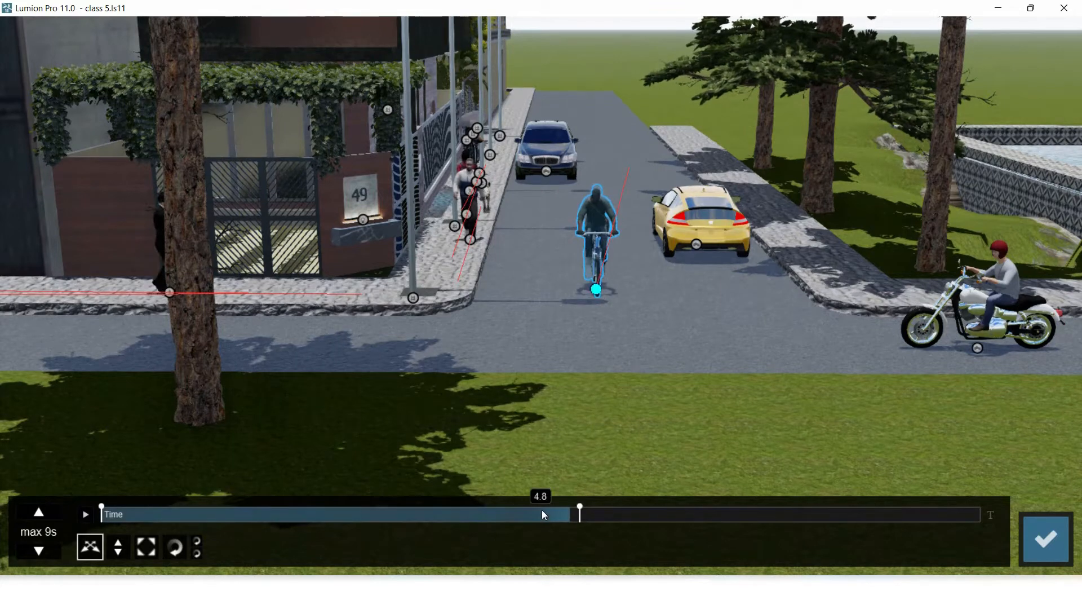
Step: Add a rotation keyframe for the cyclist at 4.7 s that keeps him heading down the street
mouse_move(542, 511)
mouse_down()
mouse_move(101, 516)
mouse_move(552, 510)
mouse_move(561, 519)
mouse_move(539, 516)
mouse_move(542, 547)
mouse_move(558, 526)
mouse_move(75, 521)
mouse_move(495, 501)
mouse_move(580, 516)
mouse_move(99, 515)
mouse_move(475, 529)
mouse_move(573, 514)
mouse_move(558, 519)
mouse_up()
click(175, 558)
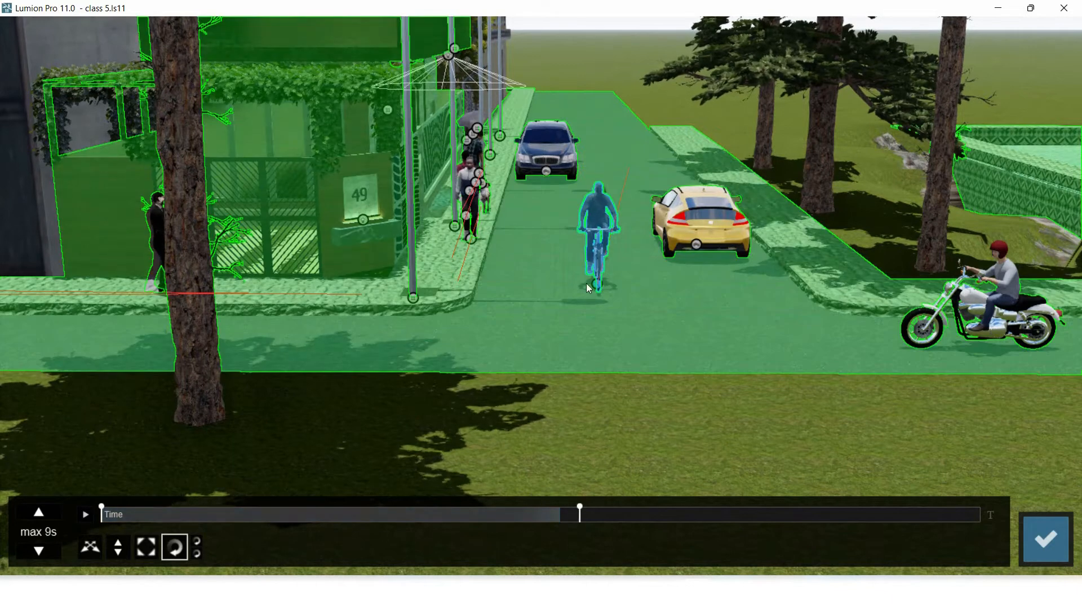
click(586, 283)
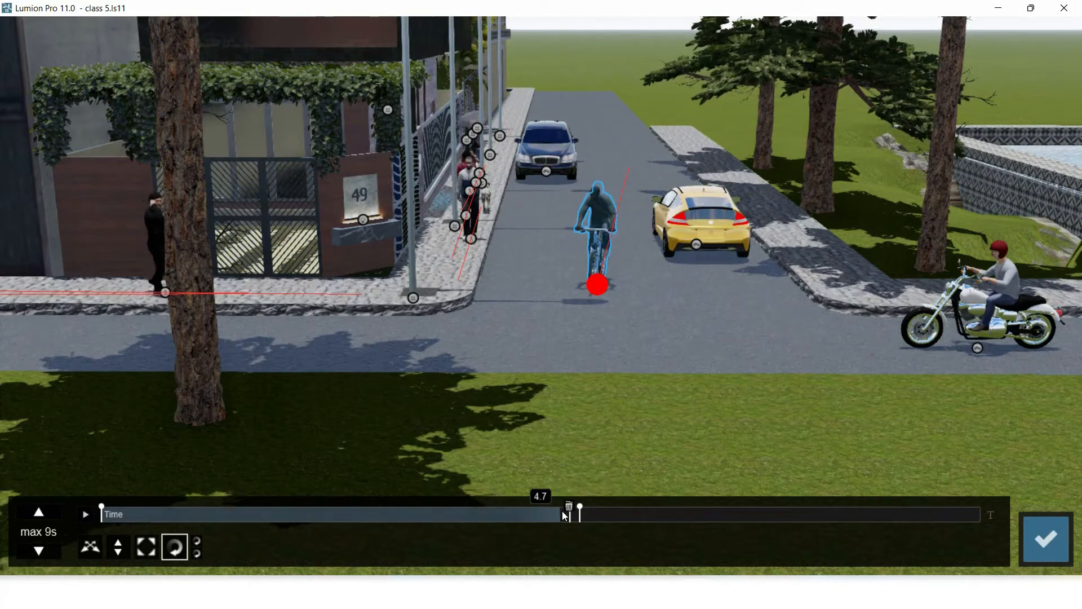
drag(563, 511, 570, 511)
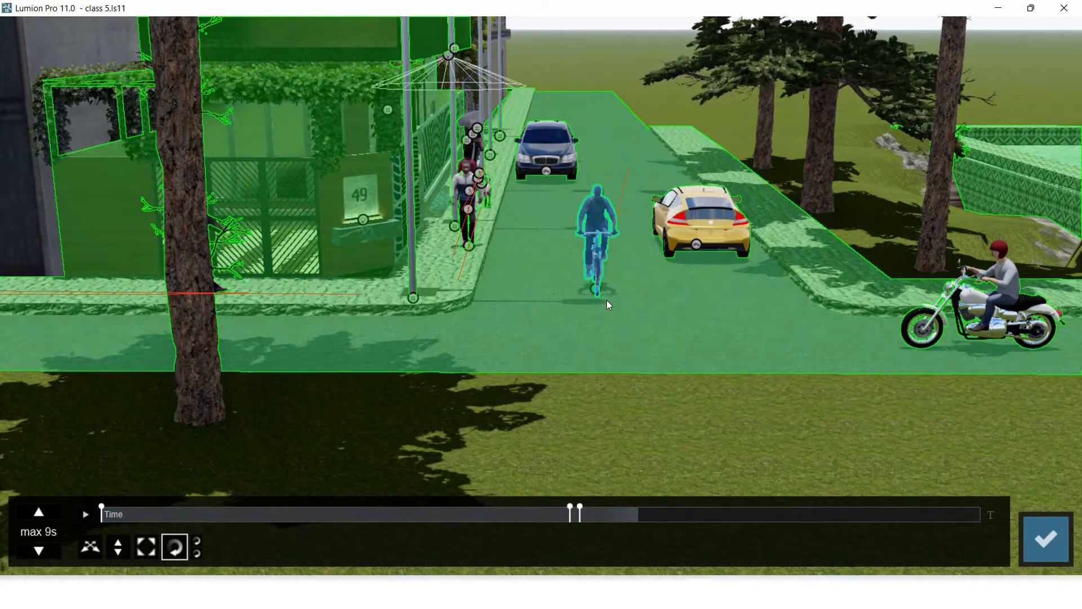
Step: Turn the cyclist toward the cross street and move him into the junction just past the sidewalk corner
drag(597, 291, 516, 324)
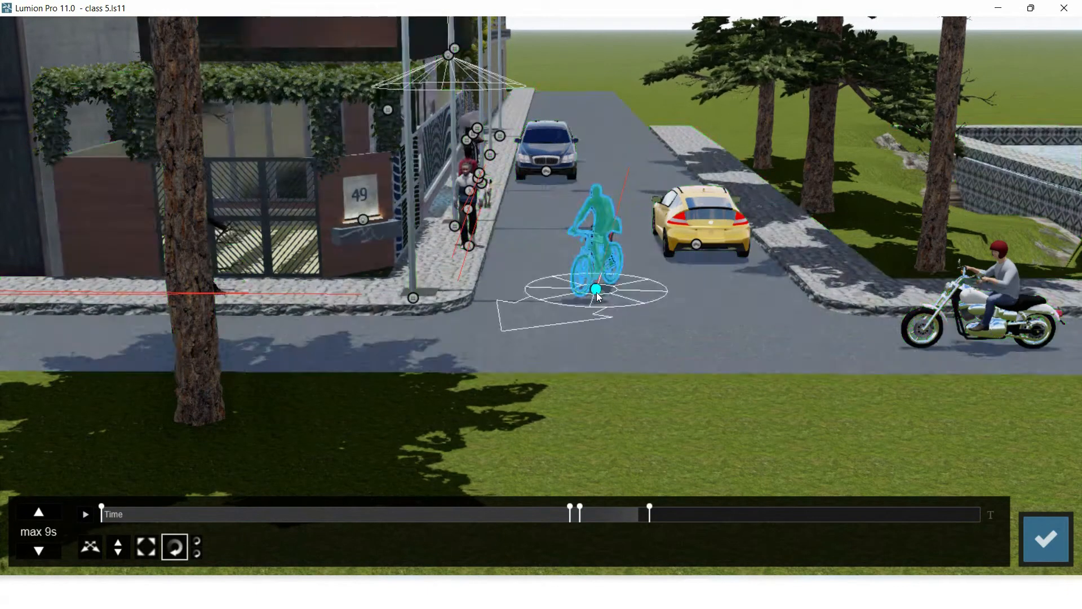
drag(597, 293, 502, 340)
click(90, 546)
click(174, 547)
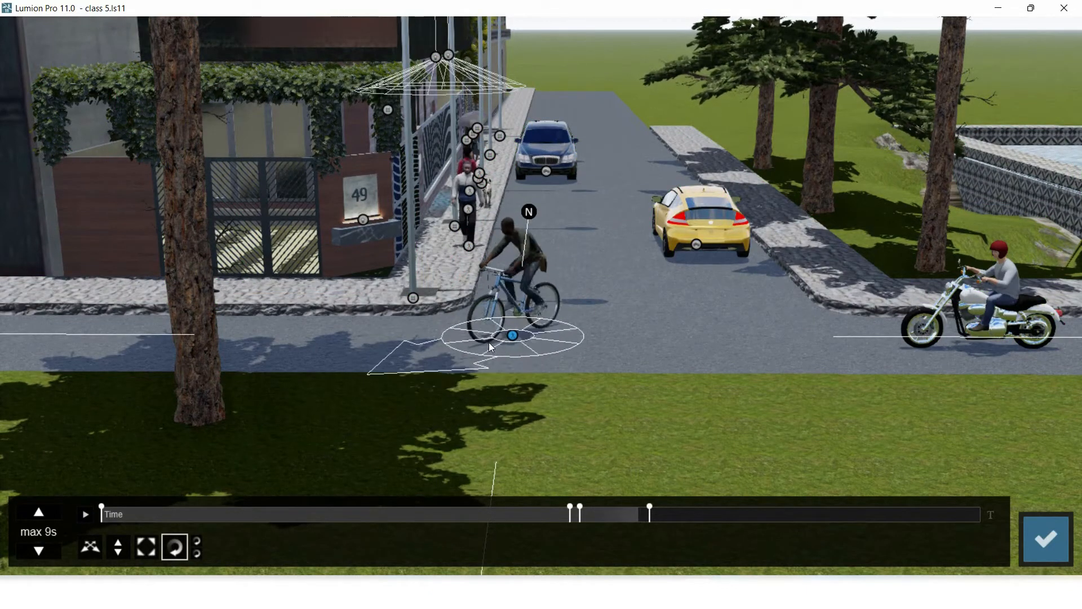
Step: Add another cyclist keyframe on the cross street in front of the house and rotate him parallel to the road
drag(629, 512, 736, 514)
click(89, 546)
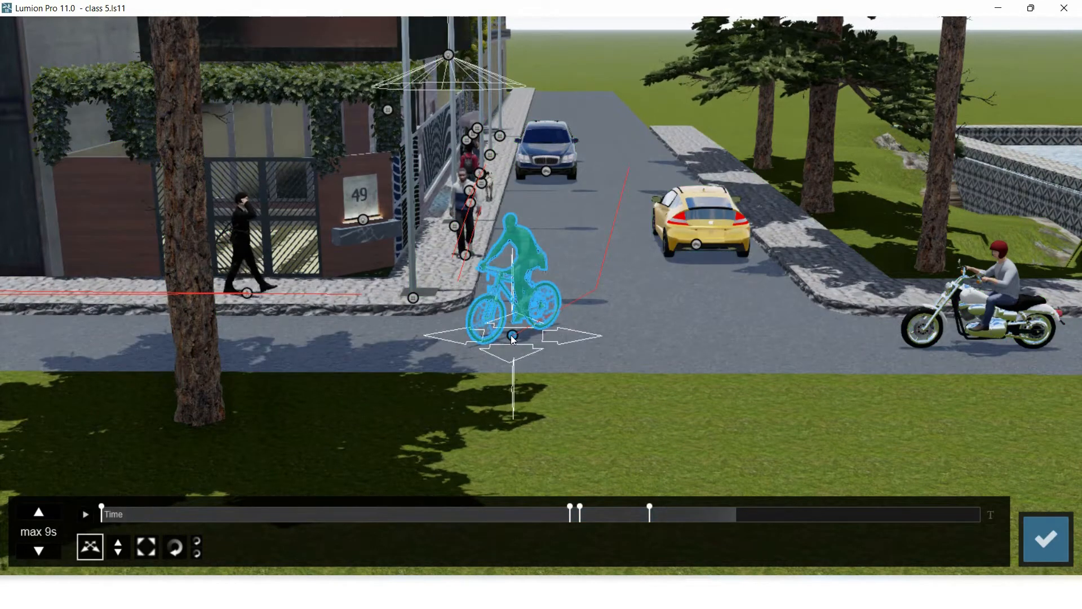
drag(512, 337, 310, 346)
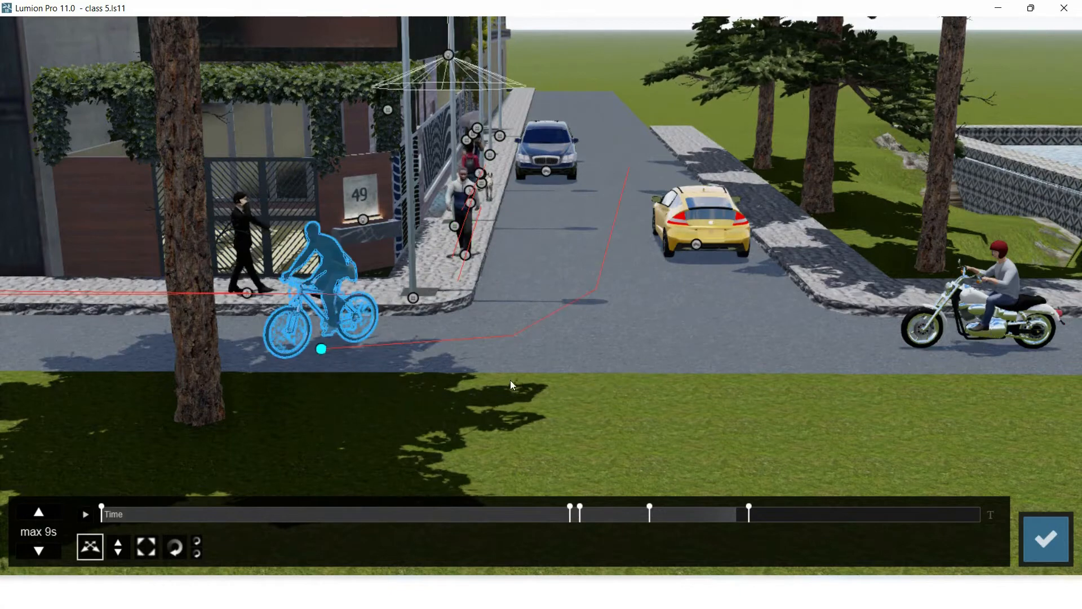
click(175, 546)
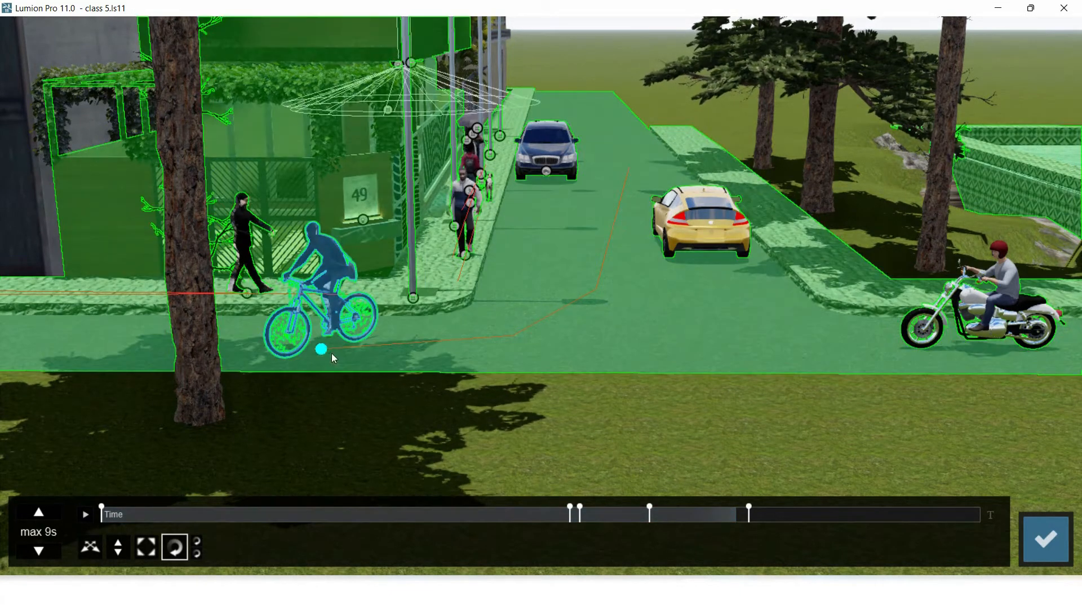
drag(323, 349, 265, 350)
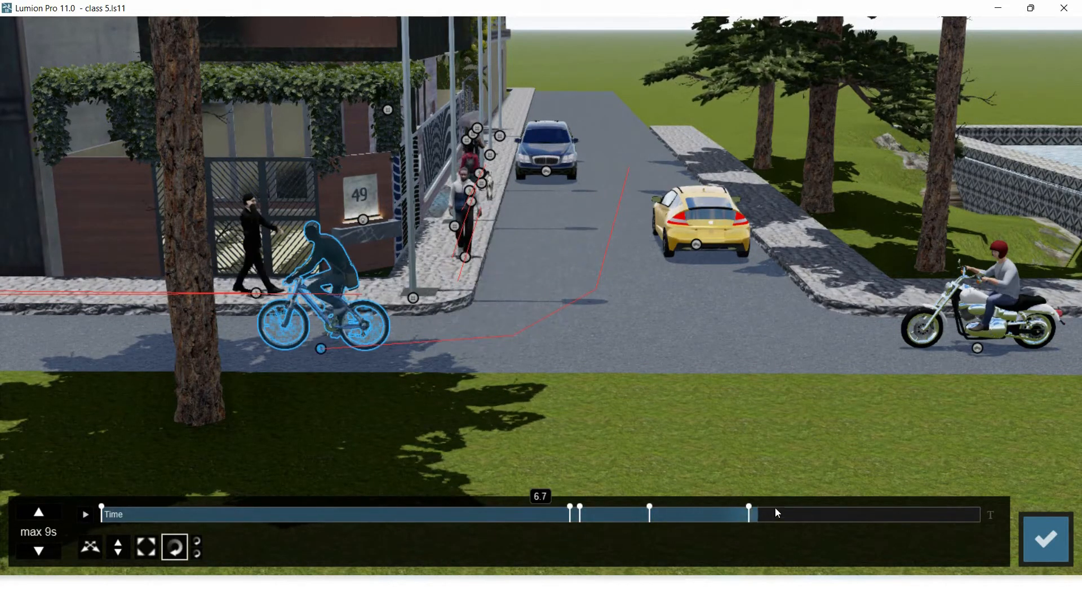
Step: Set the cyclist's position at 8.9 s far along the cross street past the tree, save the animation and play the clip
scroll(479, 316, down, 5)
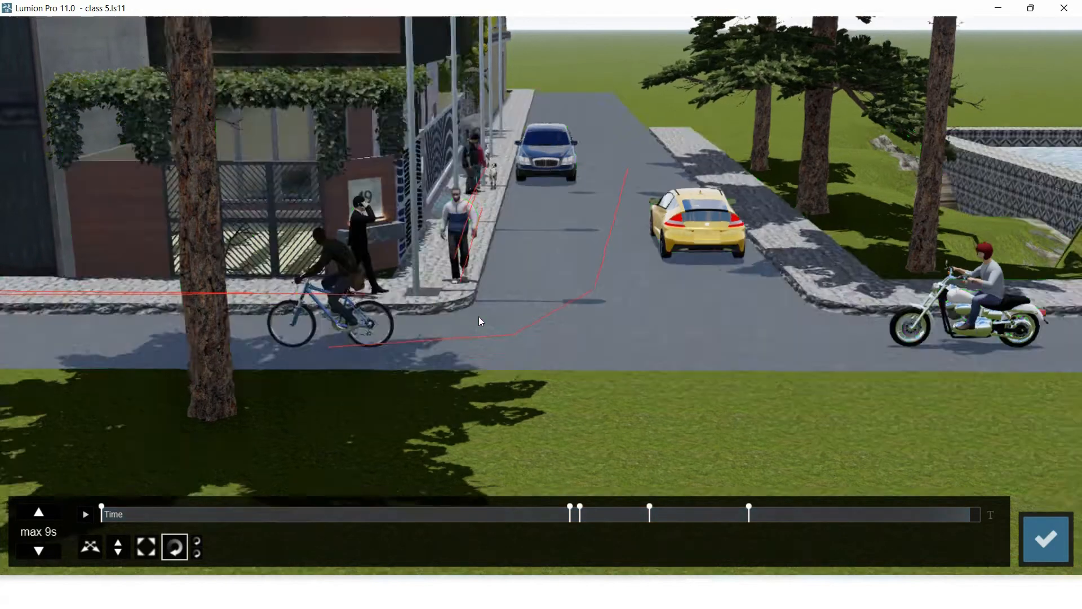
click(96, 557)
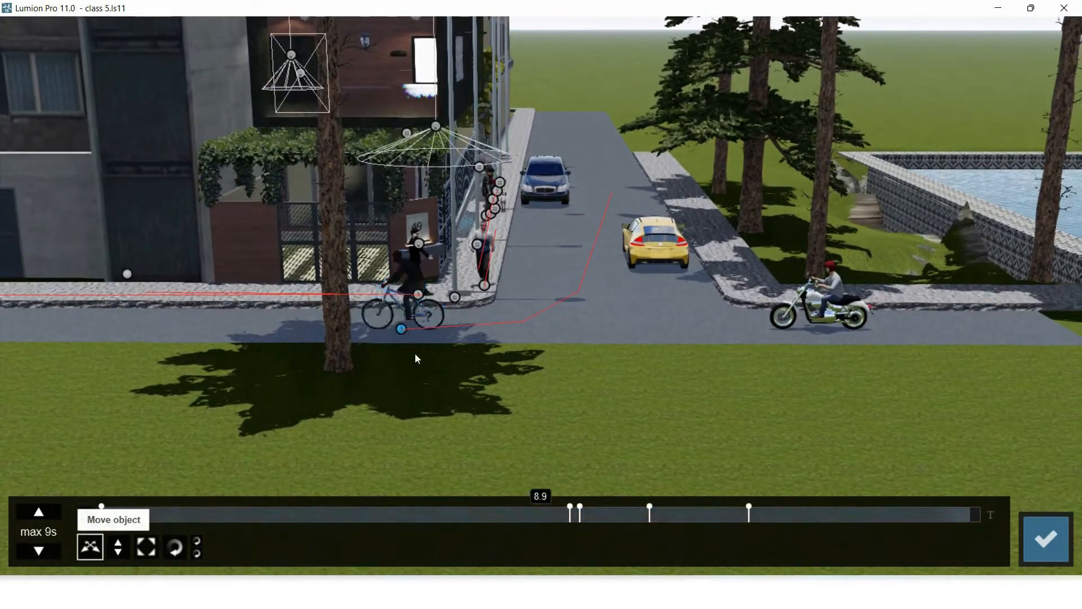
drag(403, 328, 20, 335)
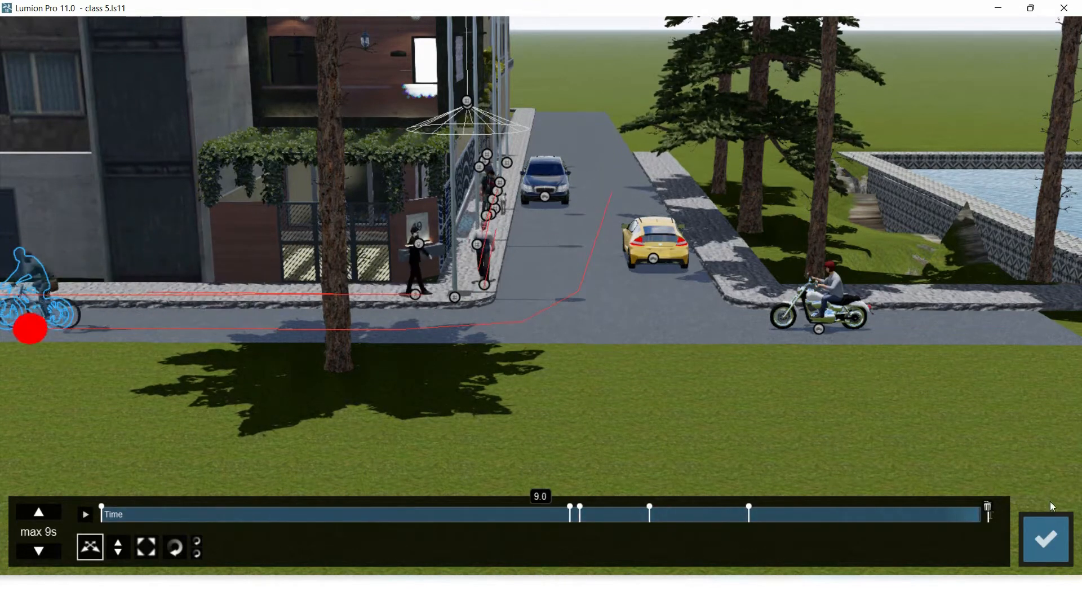
click(1046, 538)
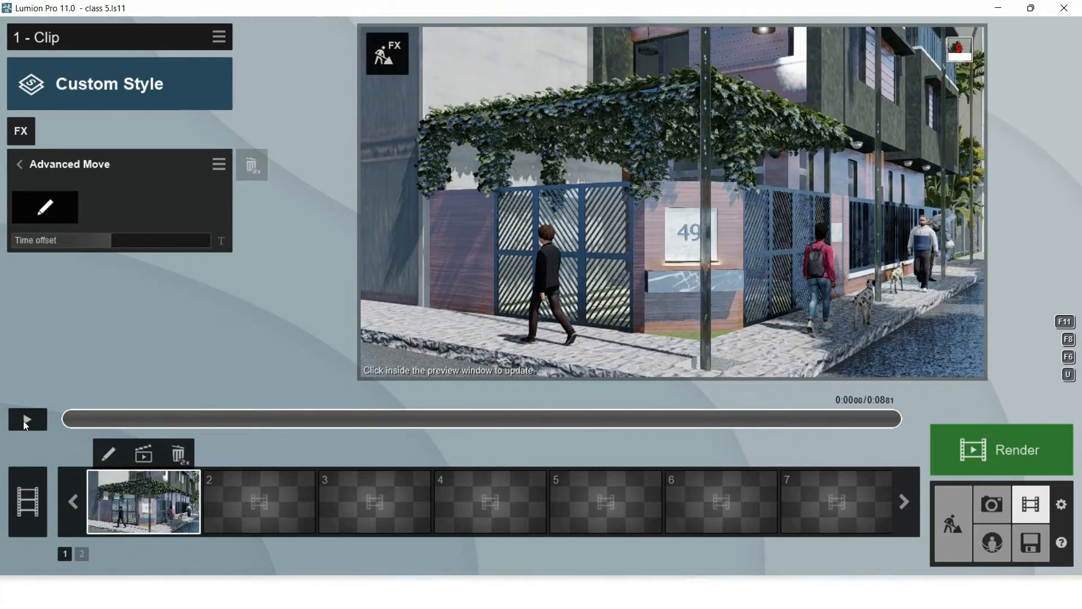
click(25, 419)
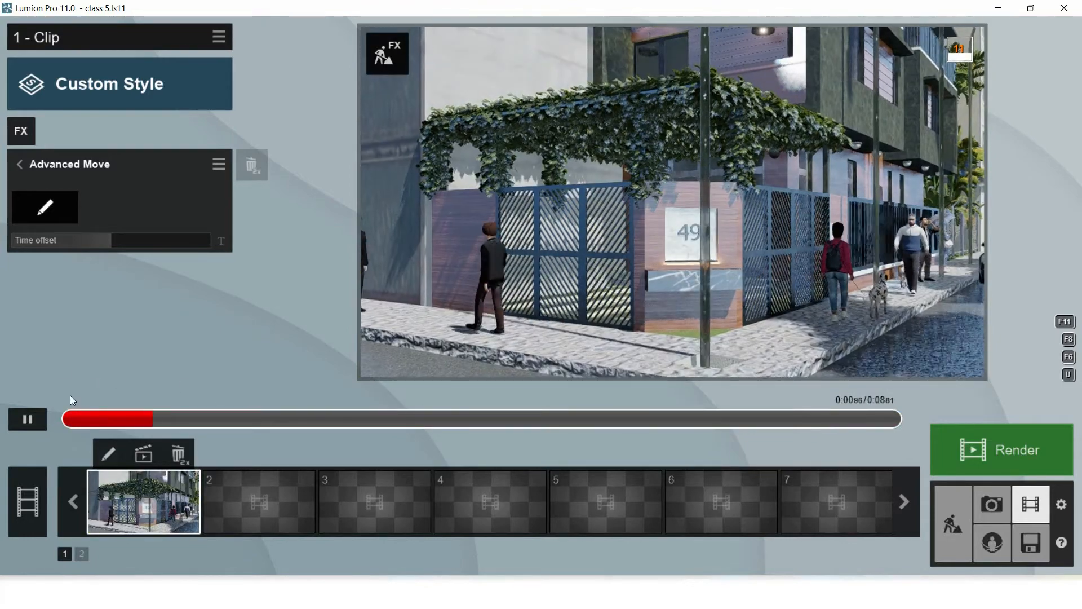
Step: Delete the second of the cyclist's two adjacent mid-timeline keyframes in Advanced Move, scrub to check his ride and save the change
click(45, 207)
drag(648, 509, 598, 520)
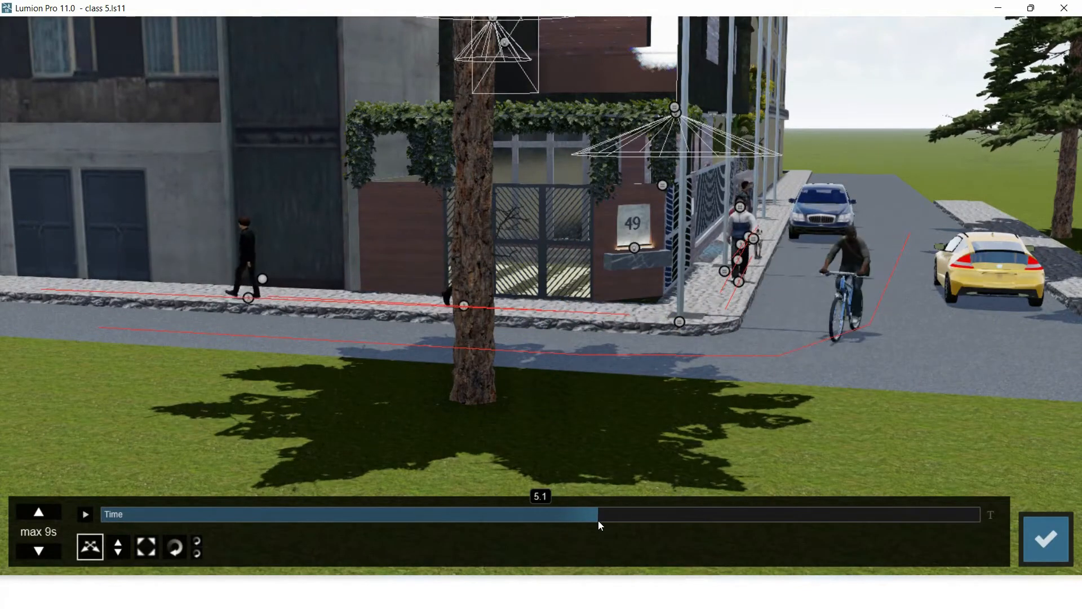
click(841, 330)
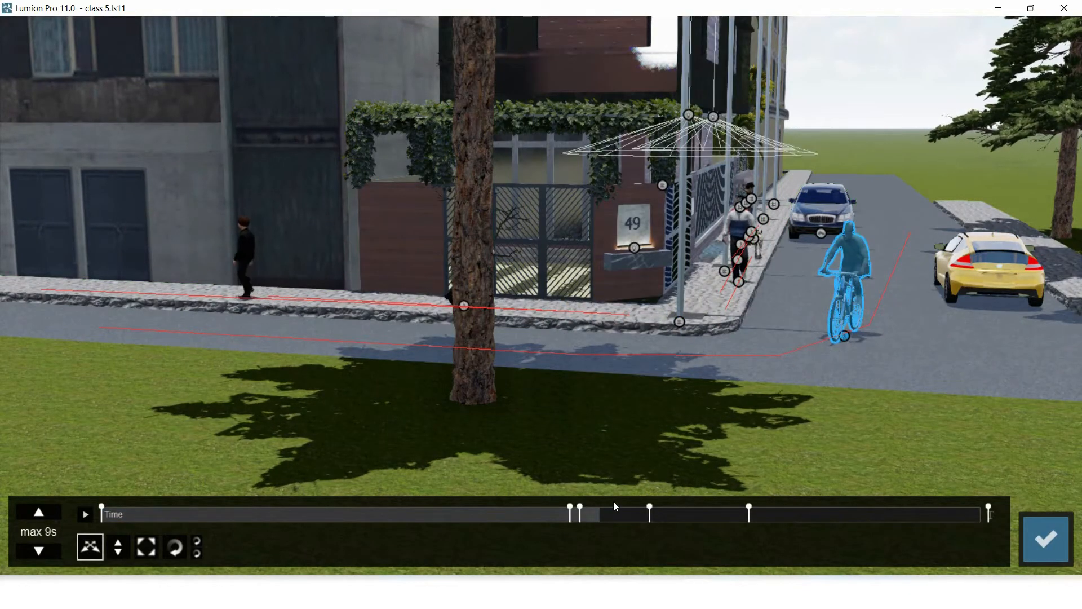
click(579, 506)
drag(568, 510, 789, 509)
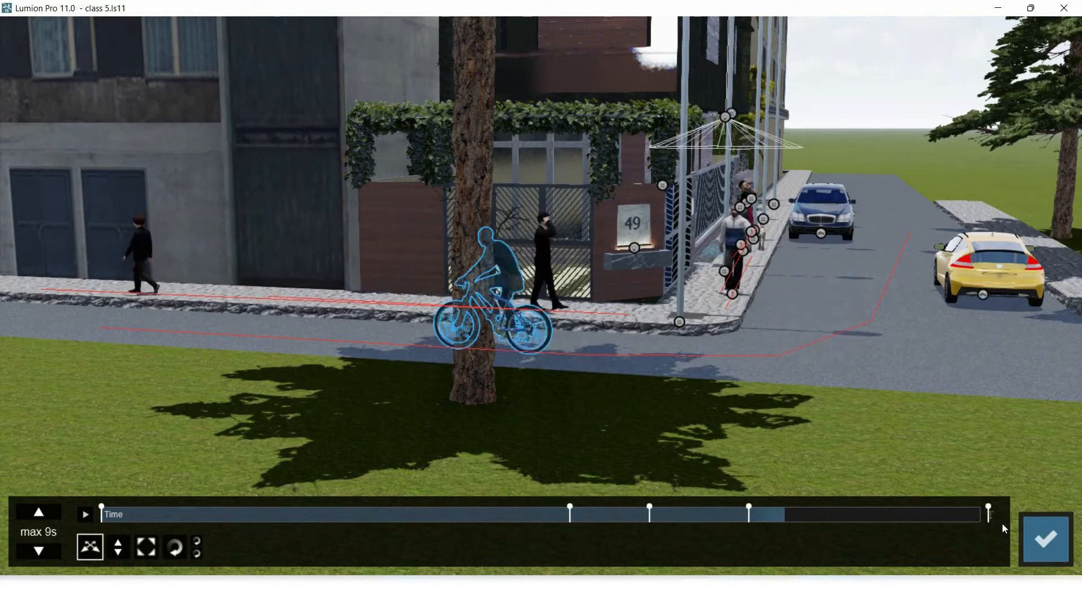
click(1046, 539)
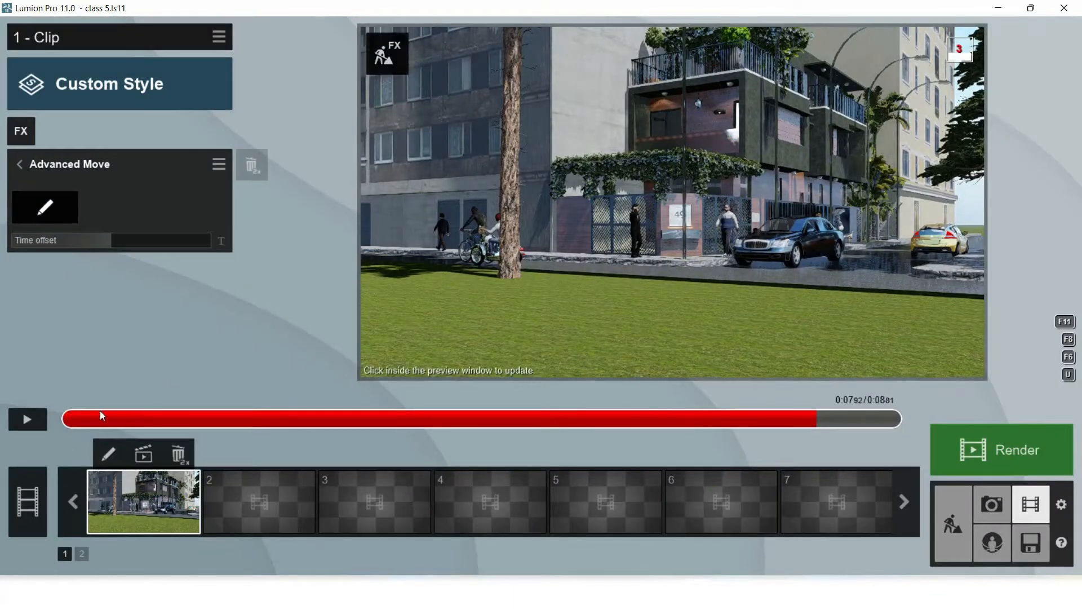
Step: Scrub and play the clip to review the cyclist's turn among the other traffic
drag(77, 423, 685, 412)
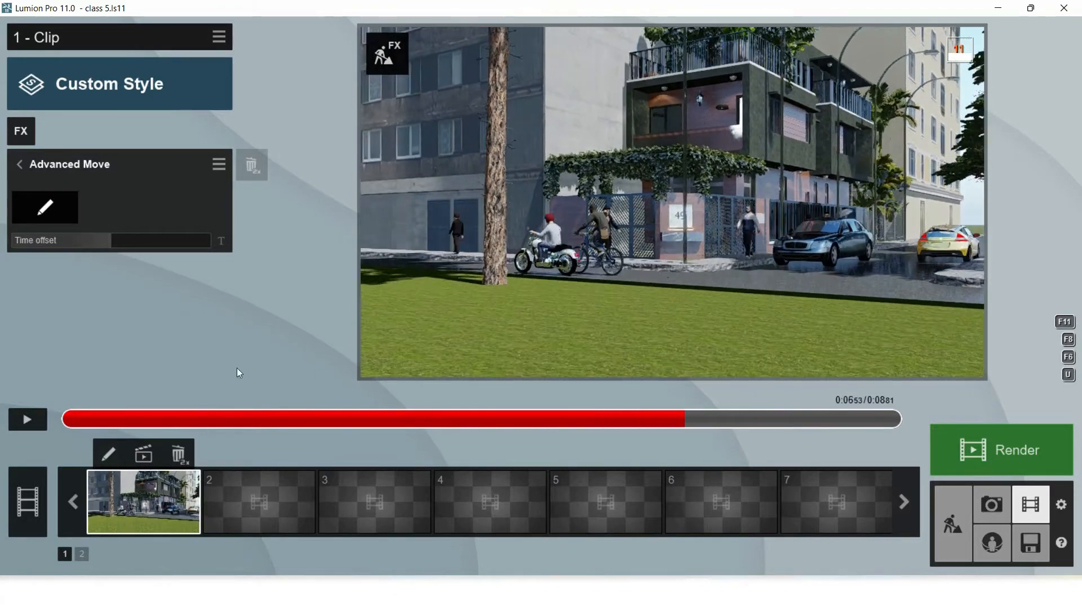
click(28, 420)
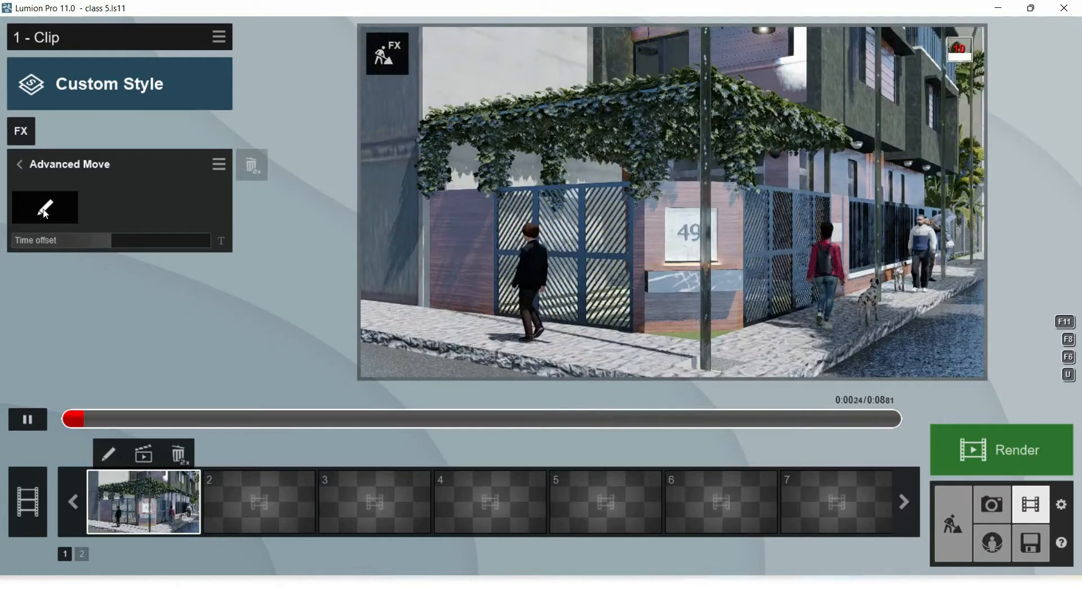
Step: Examine the cyclist's Advanced Move keyframe at 4.8 s and his position at 4.6 s, and return to the clip
click(45, 209)
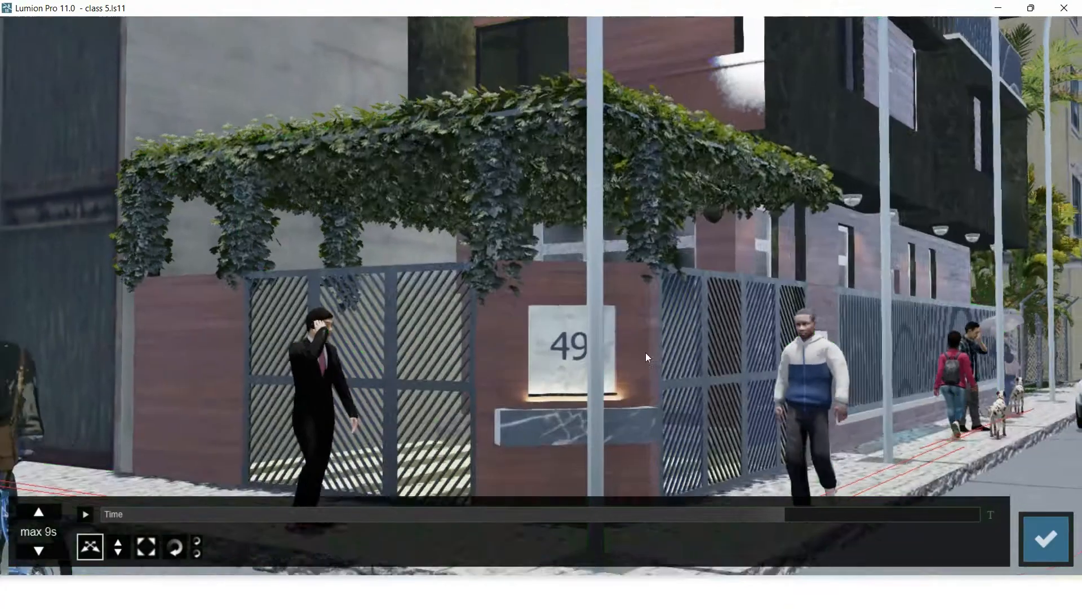
scroll(646, 353, down, 5)
right_drag(695, 374, 694, 315)
key(a)
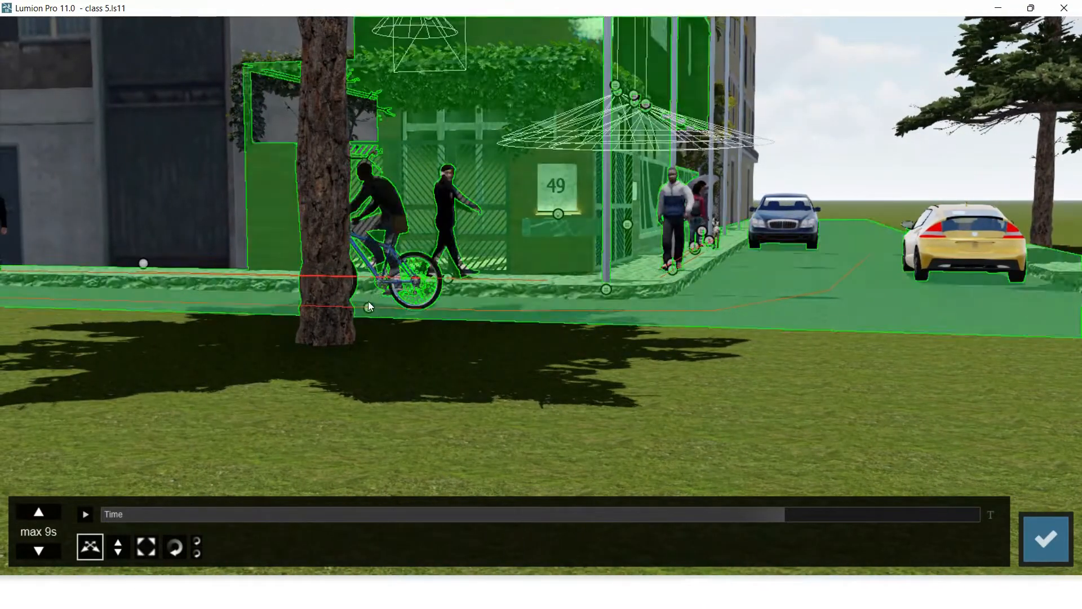
click(370, 309)
click(369, 310)
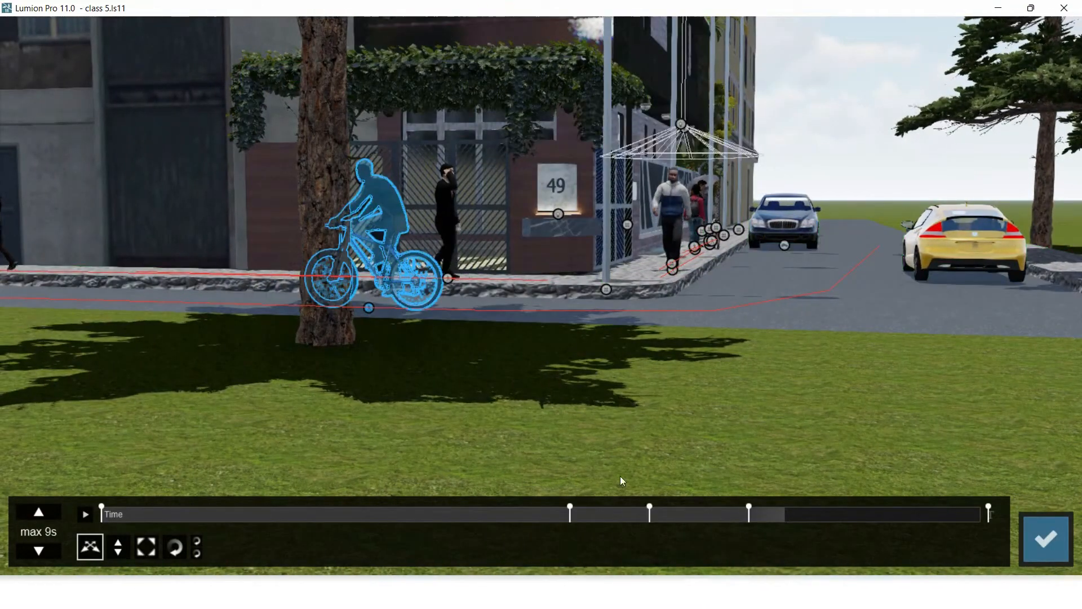
click(568, 515)
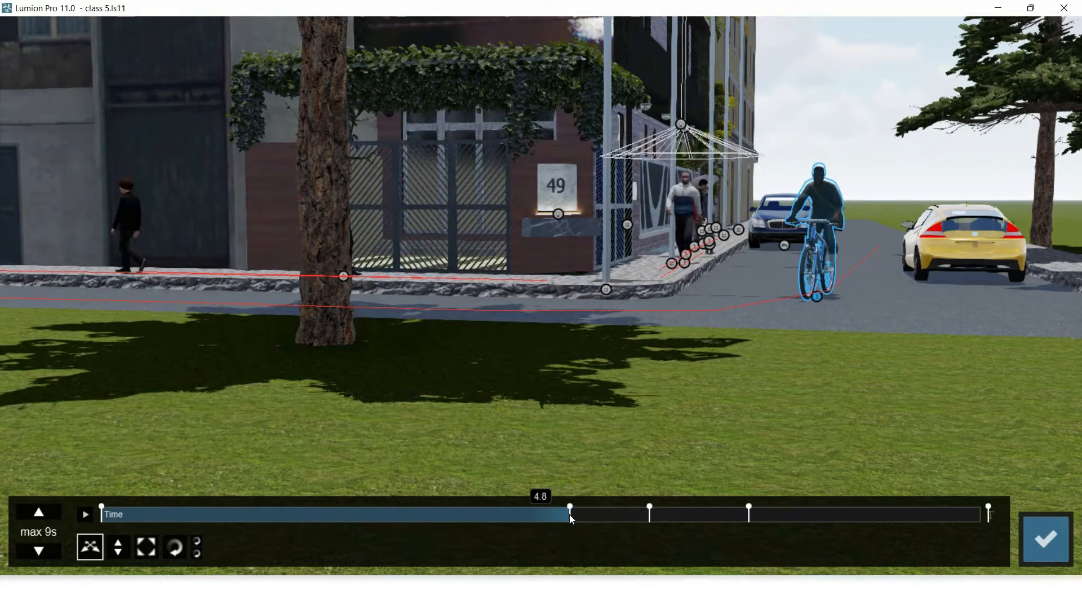
click(571, 516)
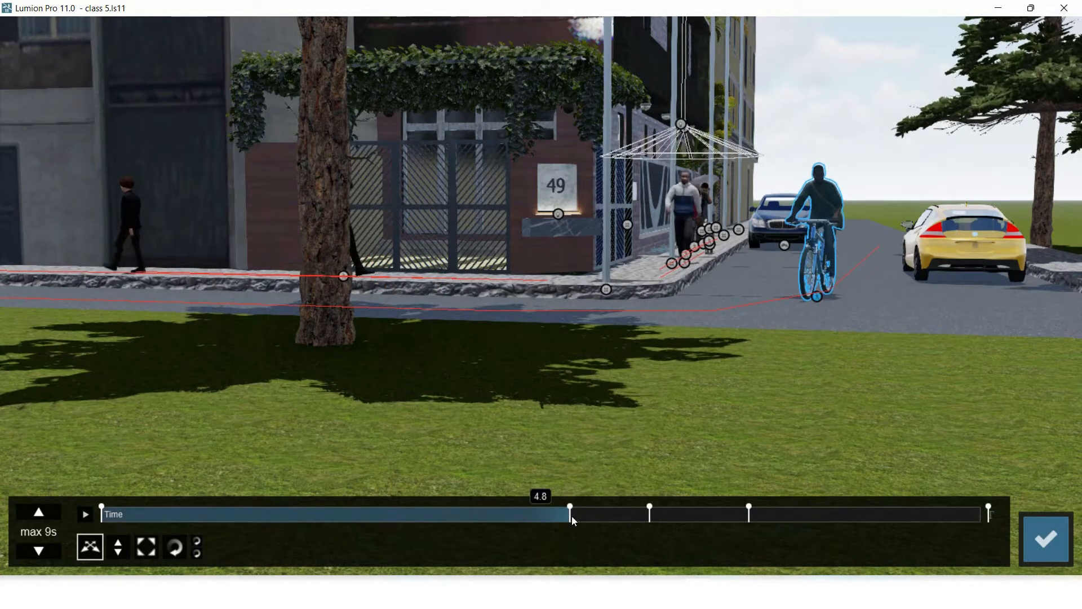
click(550, 512)
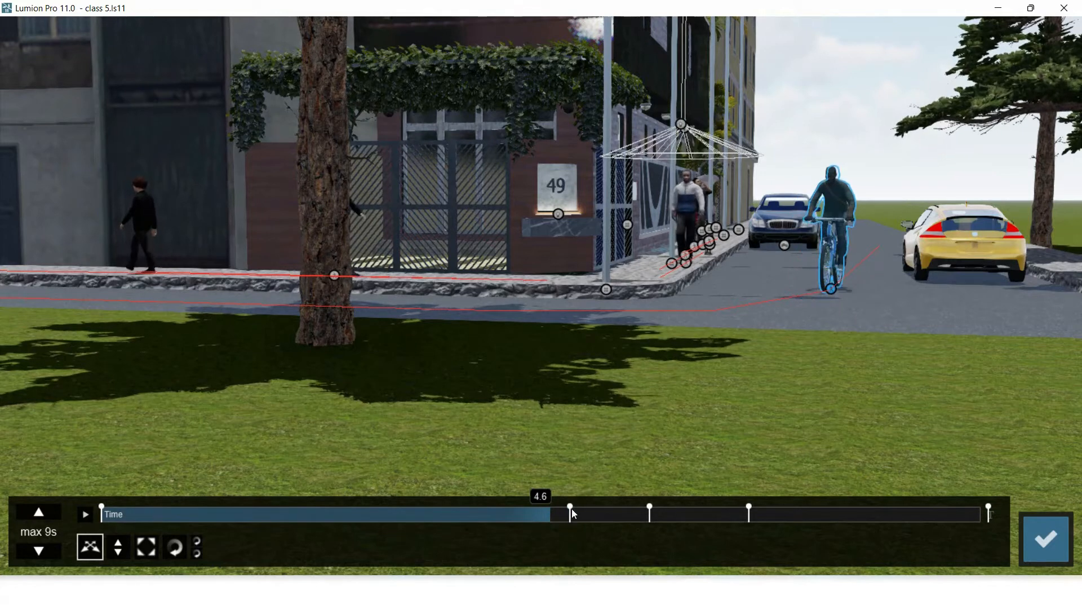
click(37, 514)
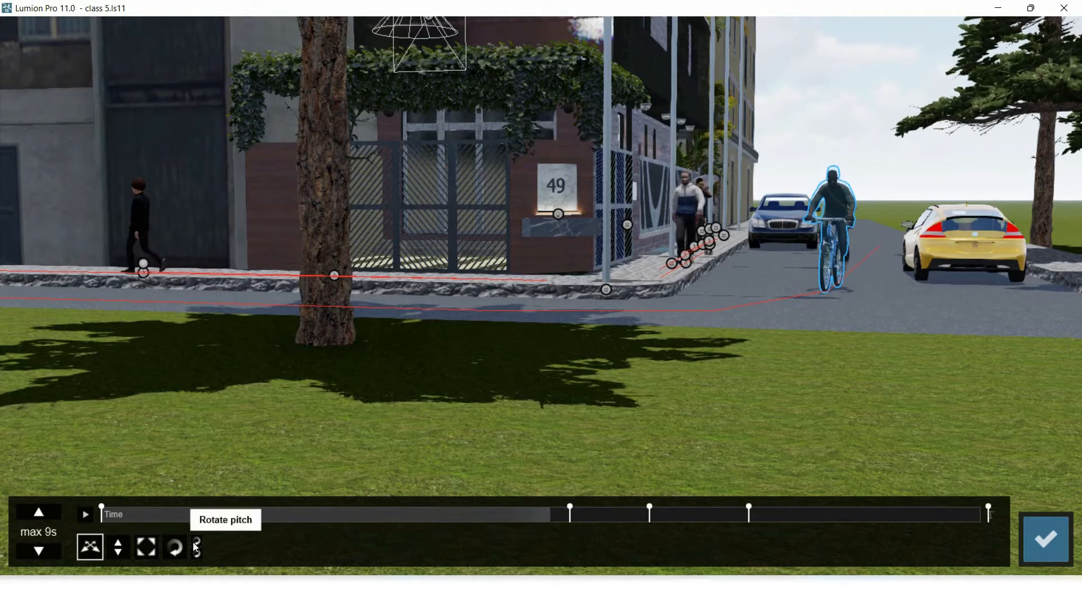
click(1044, 537)
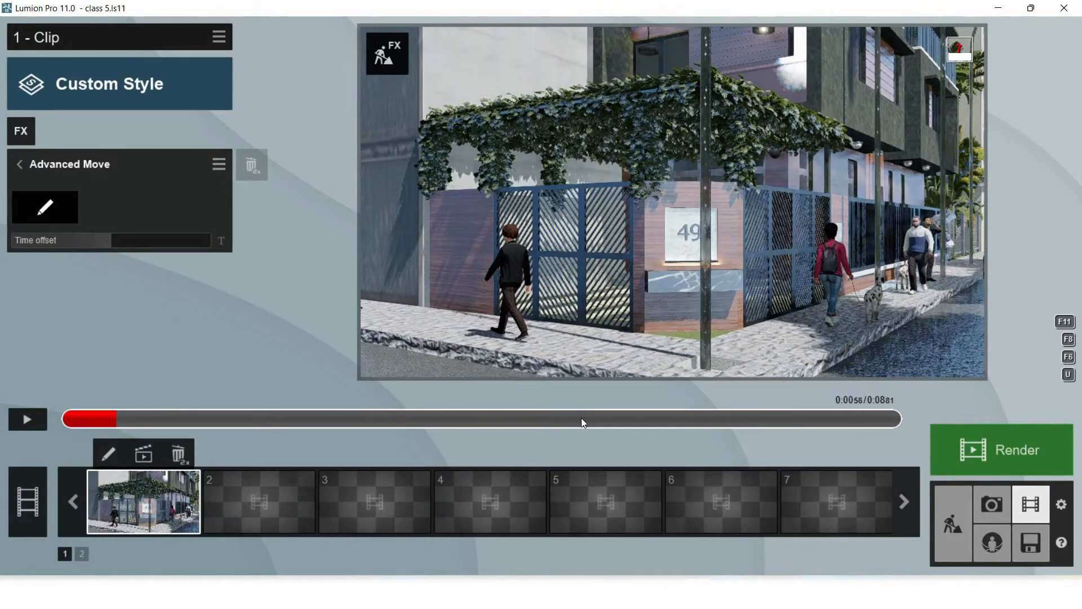
Step: Scrub through the clip to its end to review the animated vehicles and pedestrians
click(627, 419)
drag(779, 424, 18, 422)
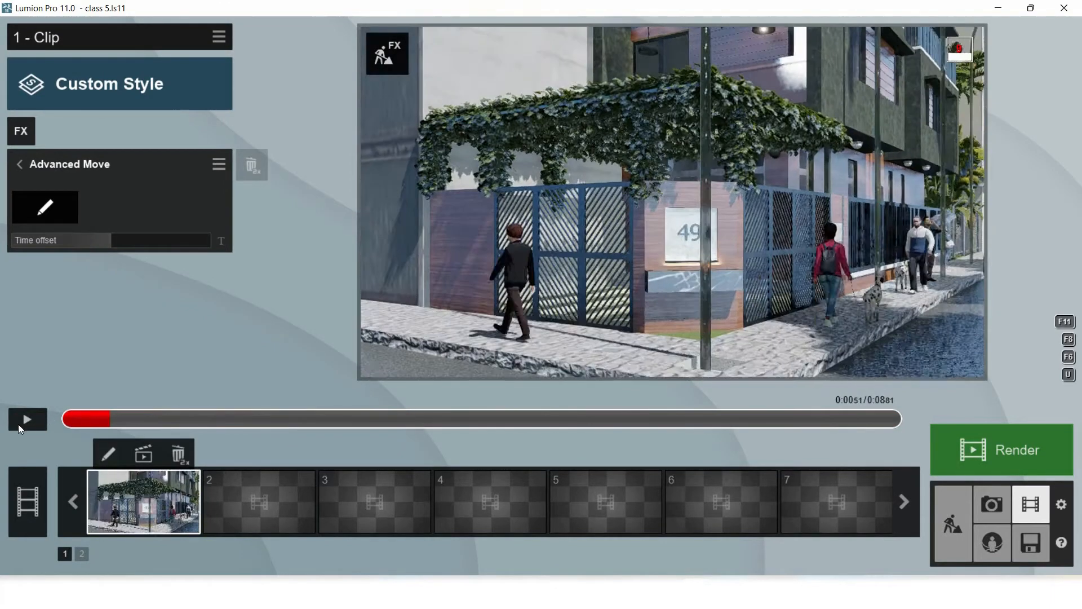
drag(326, 436, 945, 442)
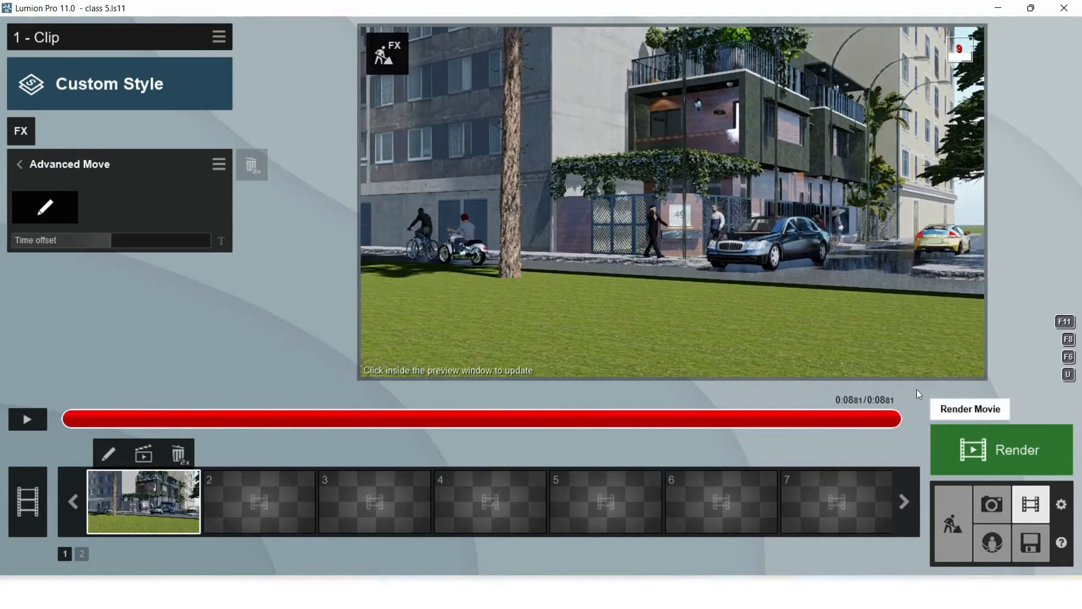
Step: Add the Animated Phasing effect from the Animation category to the clip
click(16, 166)
click(23, 126)
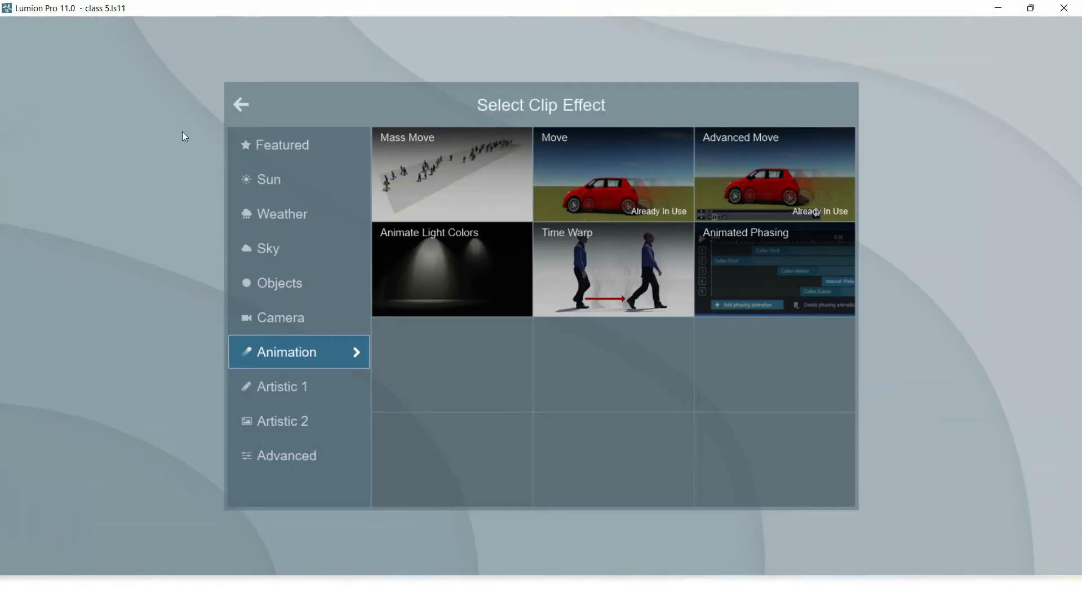
click(767, 255)
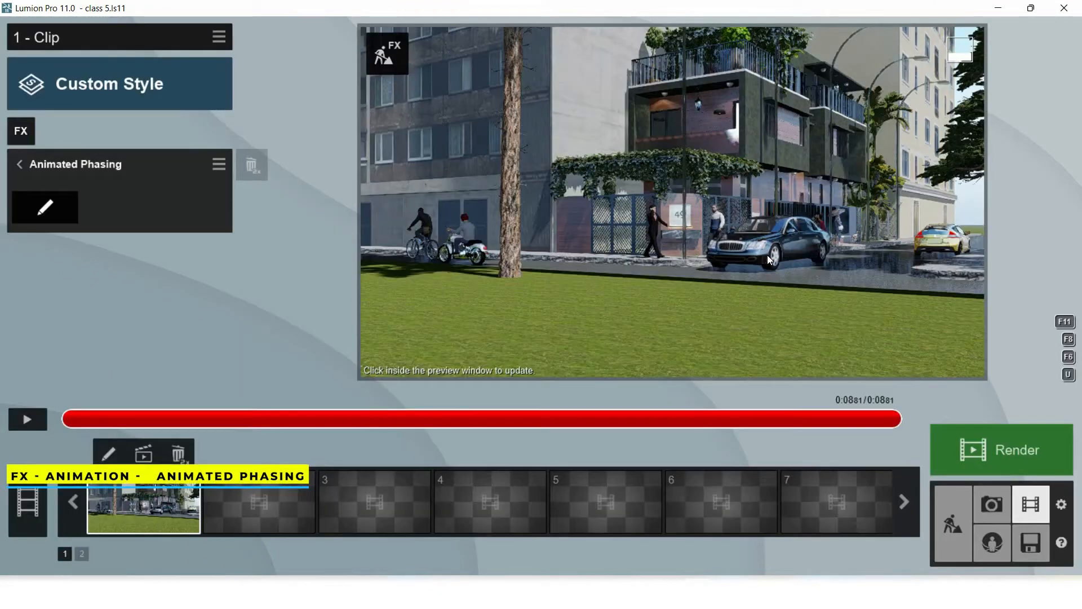
Step: Assign eight objects to Phasing animation 1: the near tree, two suited men, the pedestrian with the dog, two conifers, the yellow car and the cyclist
click(45, 206)
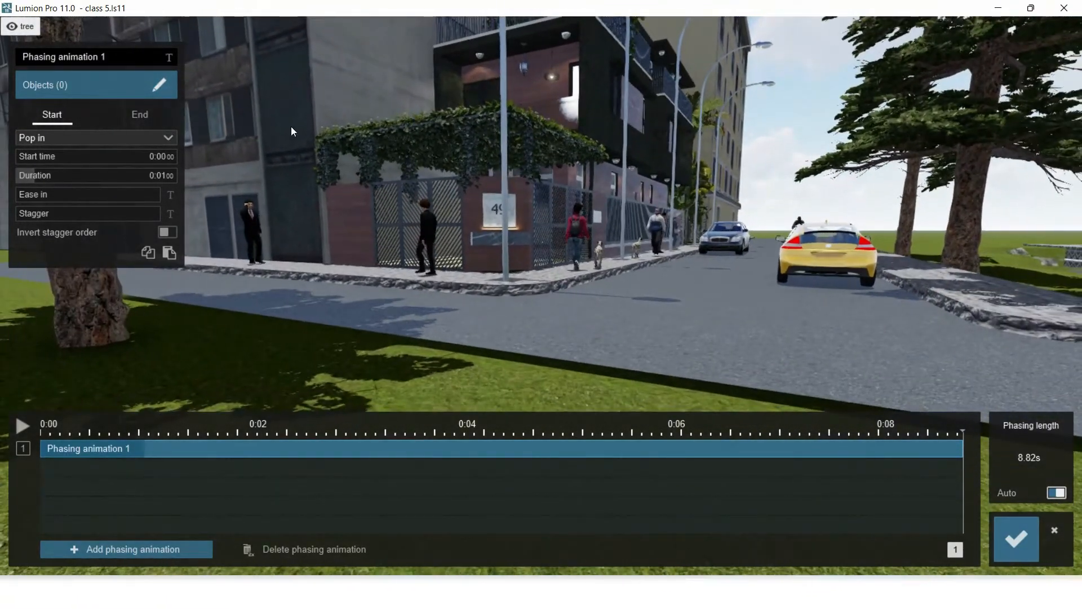
click(159, 86)
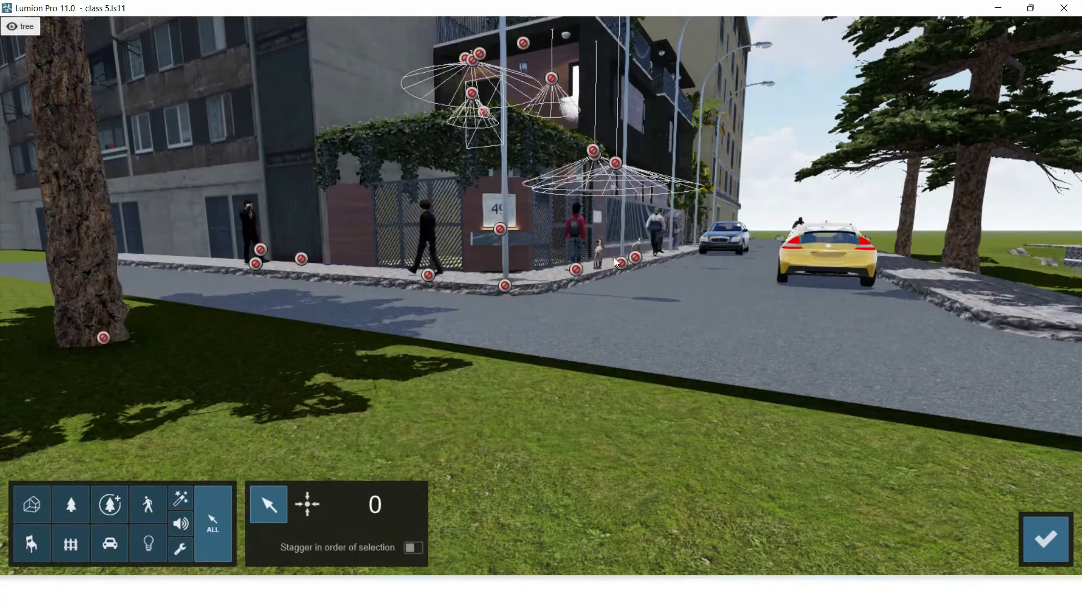
key(q)
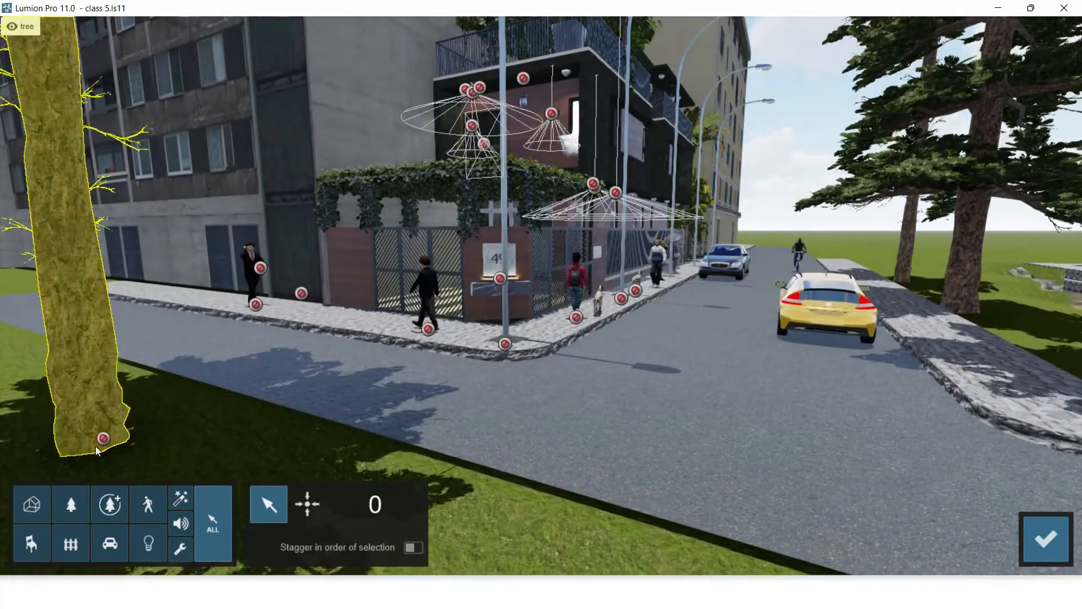
click(99, 442)
click(256, 308)
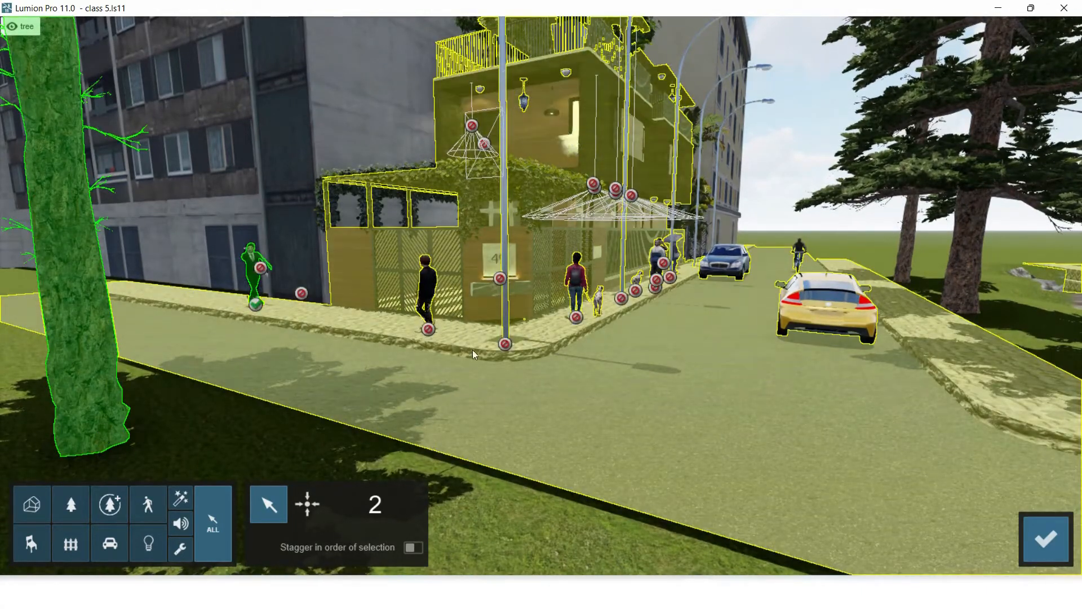
click(430, 330)
click(576, 317)
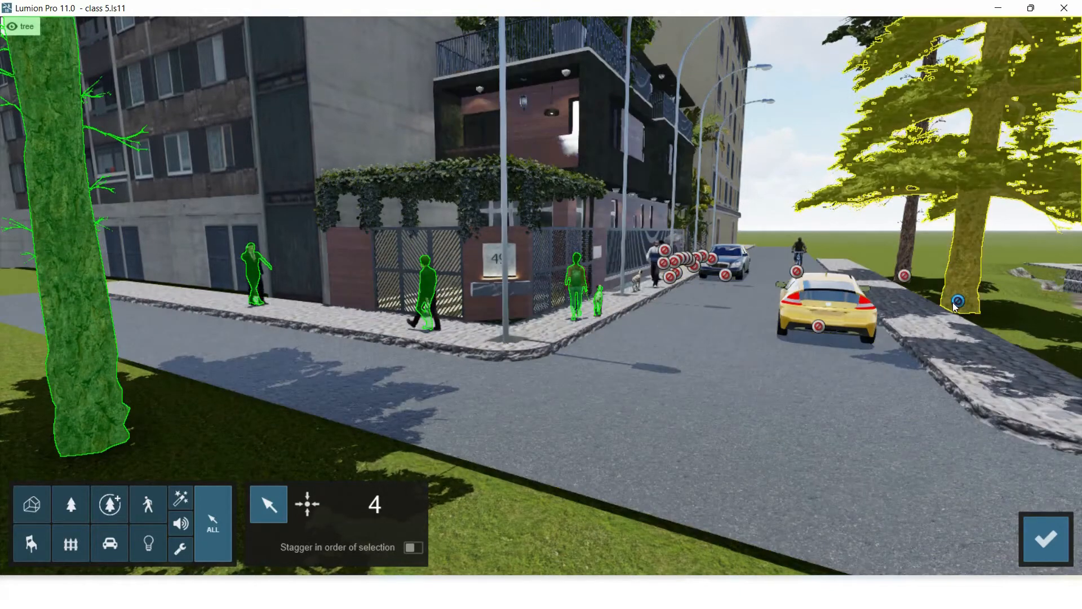
click(958, 302)
click(817, 315)
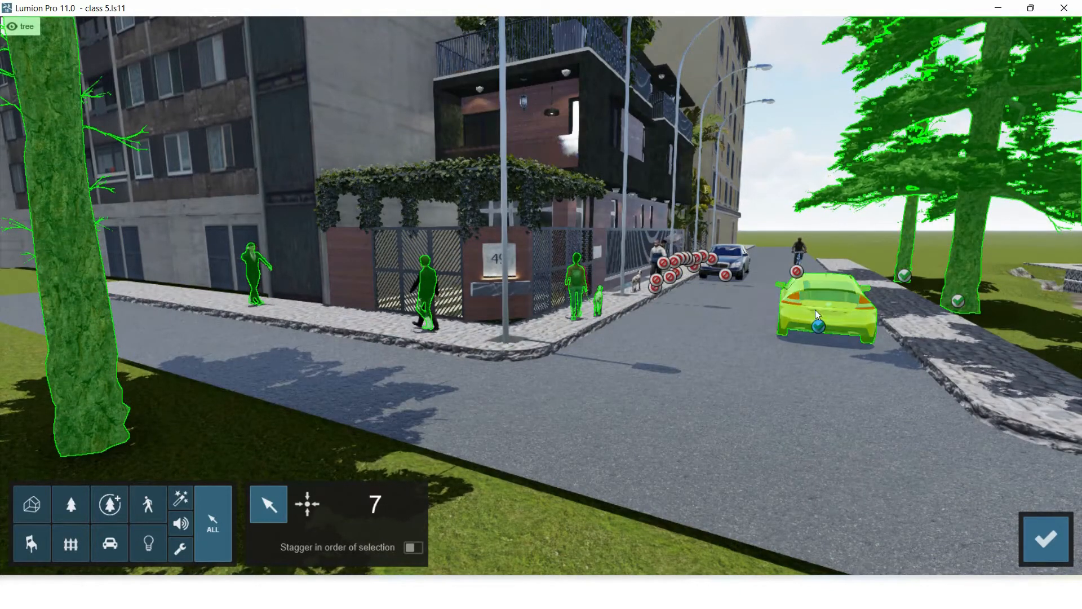
click(796, 273)
click(1046, 538)
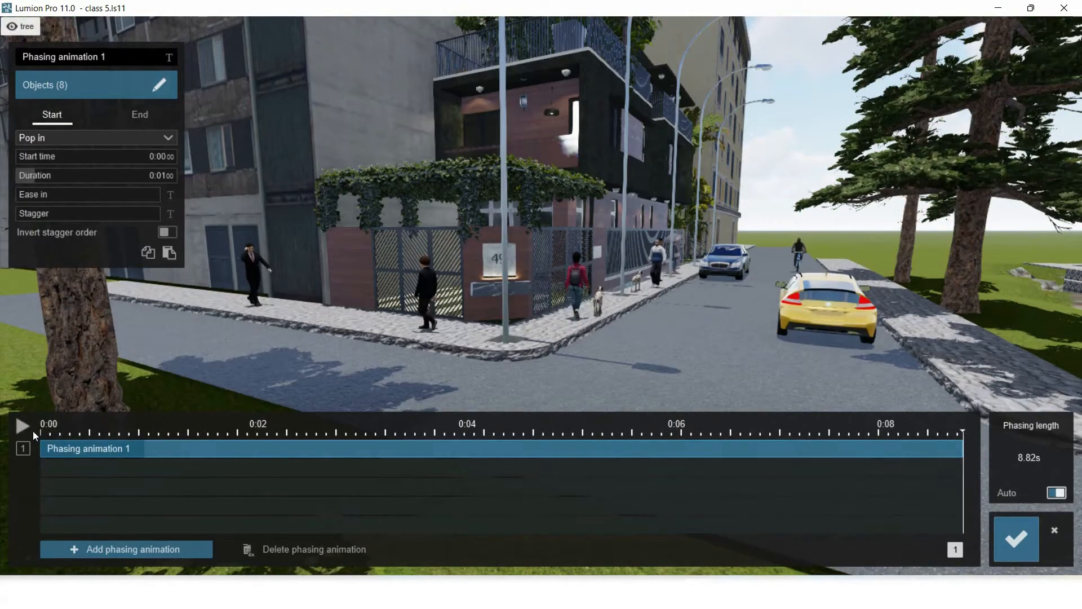
Step: Preview and save the phasing animation, and play the clip from near its start to review it
click(23, 427)
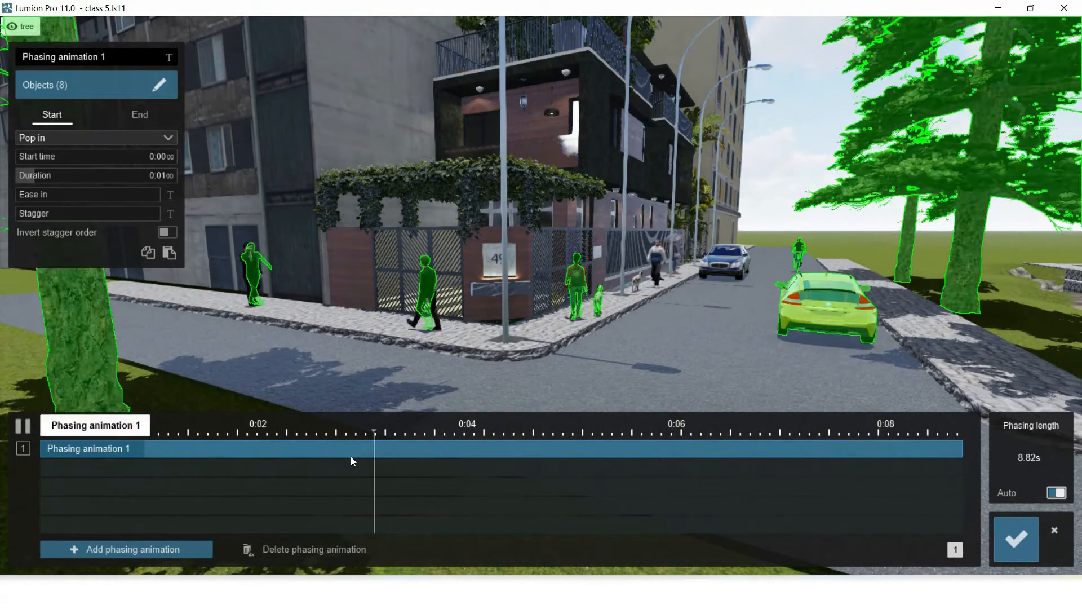
click(23, 427)
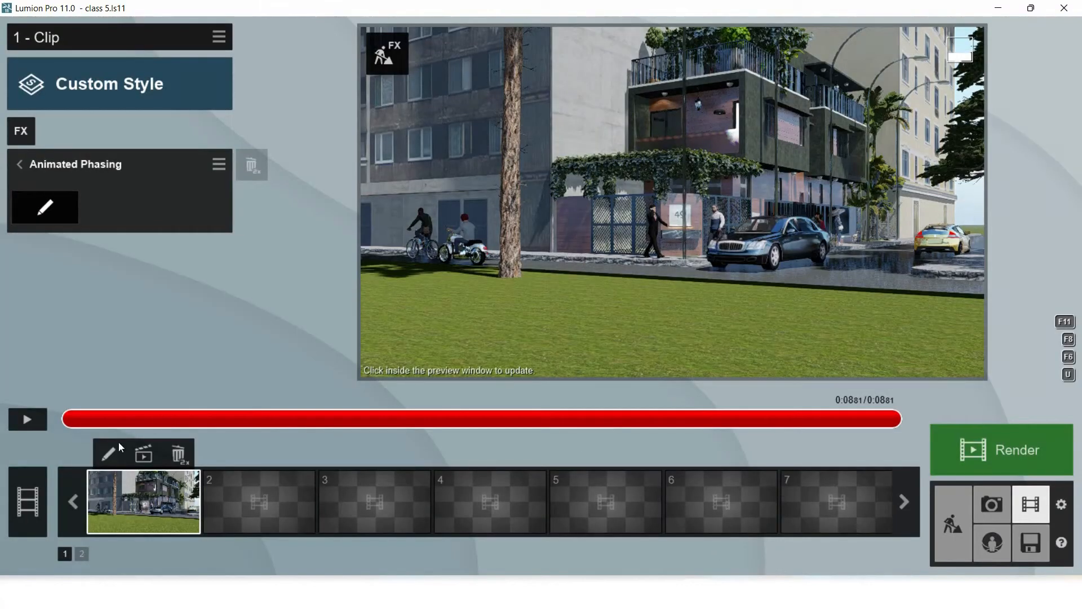
click(76, 420)
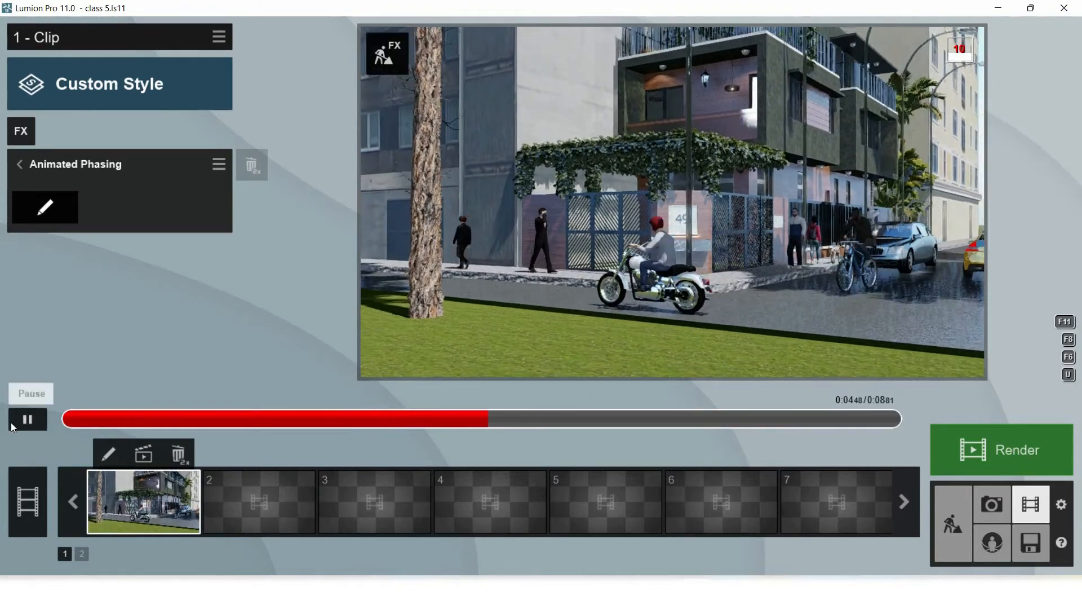
click(27, 420)
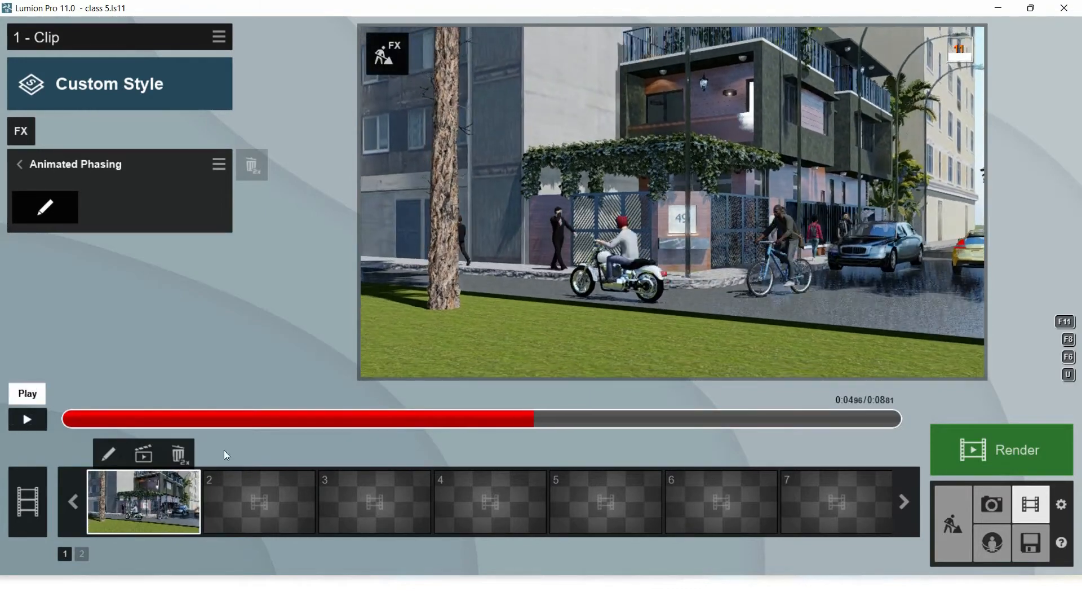
Step: Try the Sky drop start effect on Phasing animation 1 and scrub the first two seconds to preview it
click(47, 208)
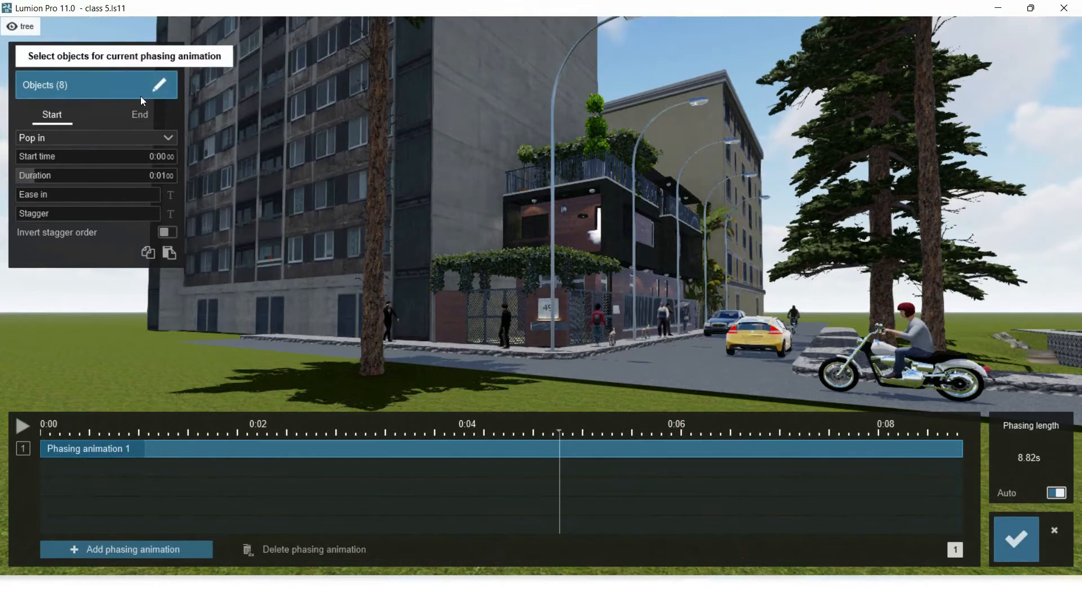
click(83, 136)
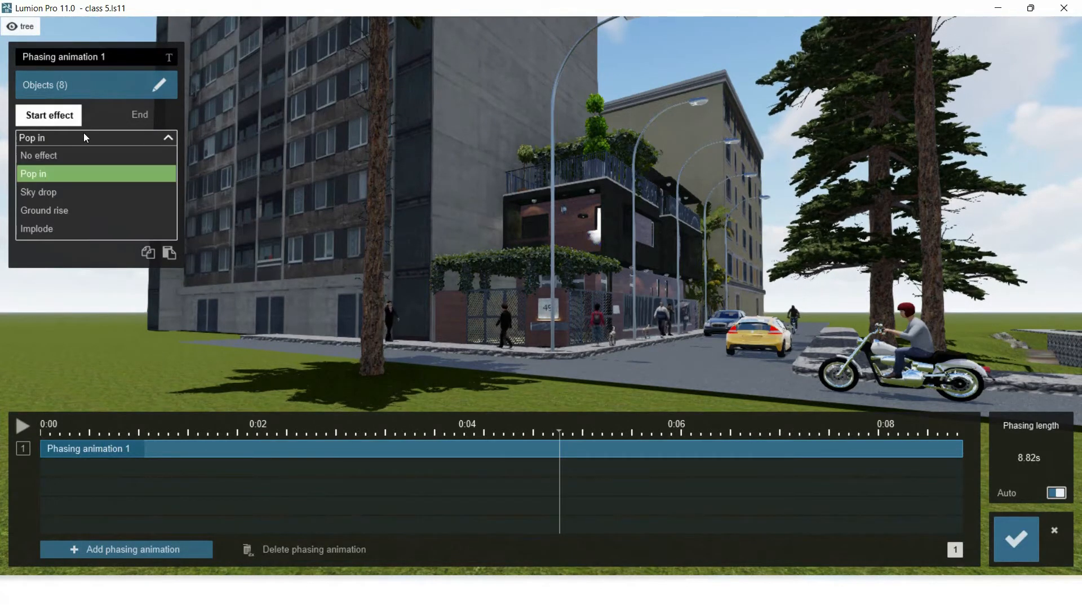
click(53, 191)
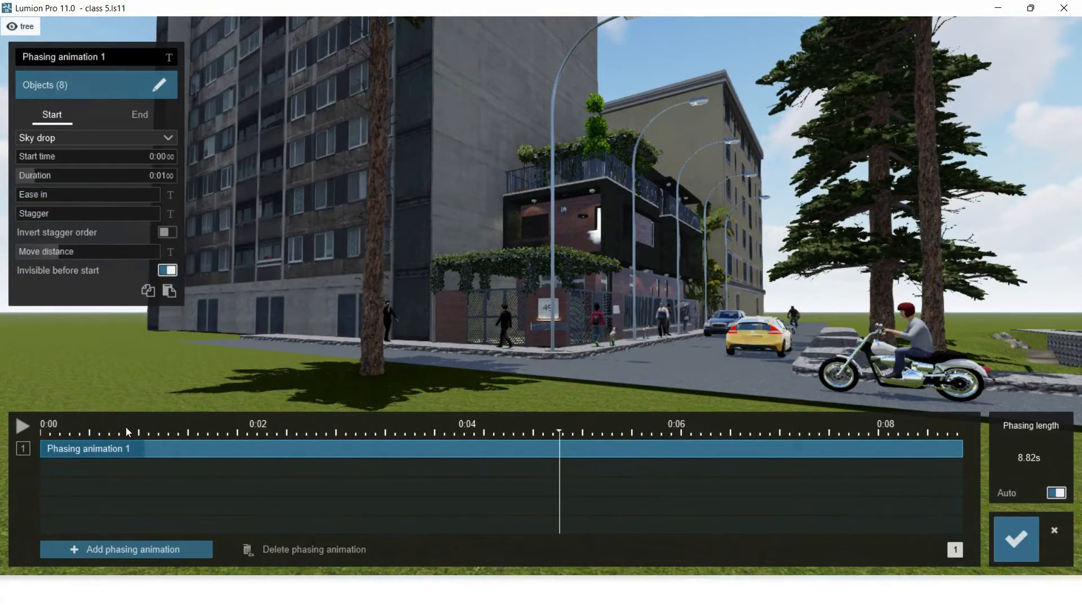
click(97, 430)
click(156, 442)
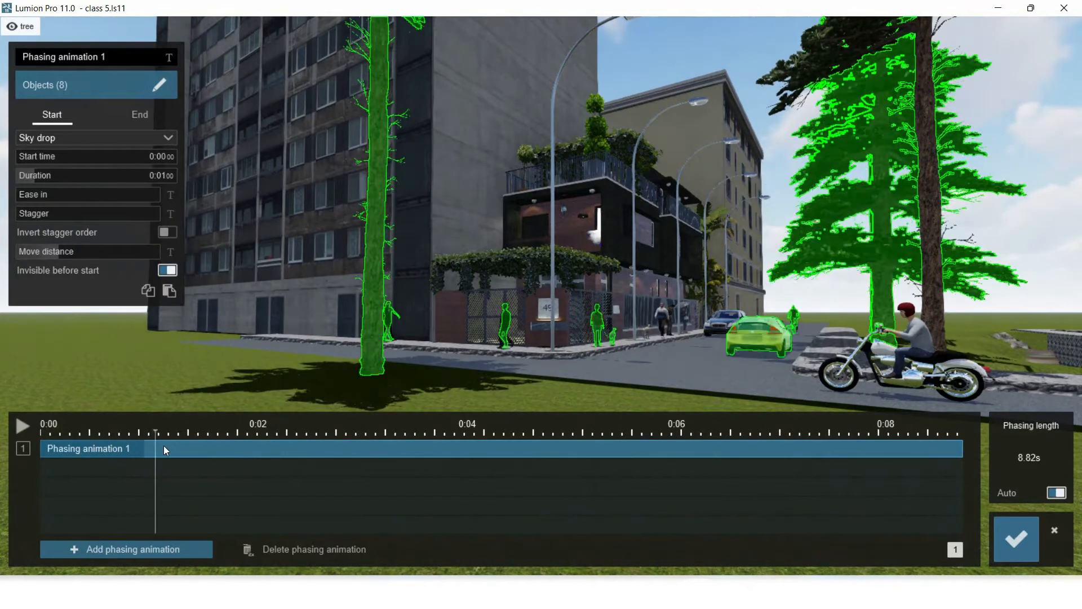
drag(213, 452, 213, 453)
Step: Try the Ground rise start effect on Phasing animation 1 and scrub its beginning to preview it
click(107, 140)
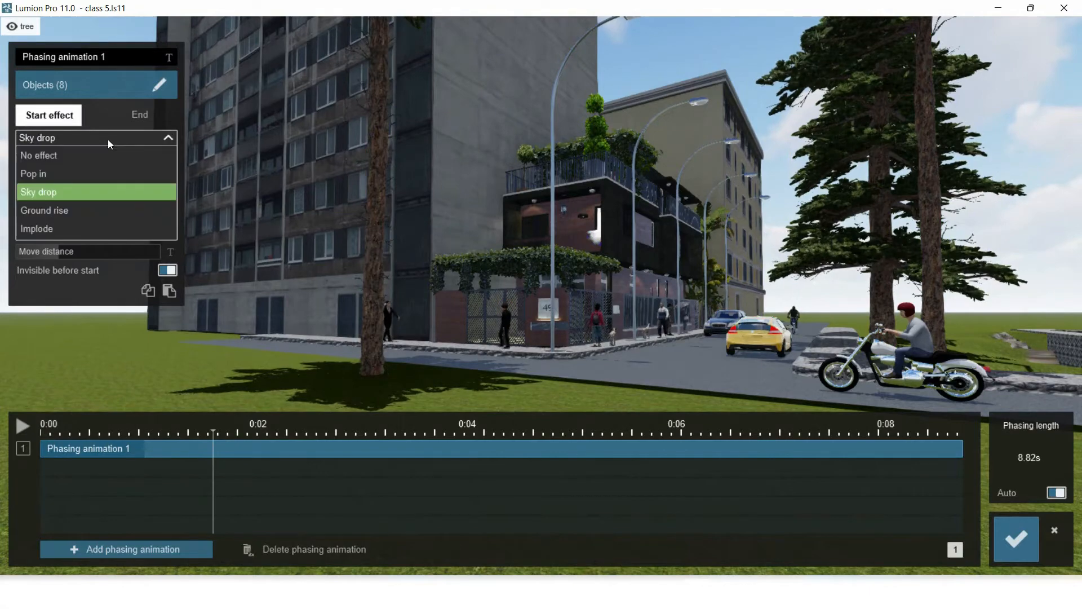
click(57, 213)
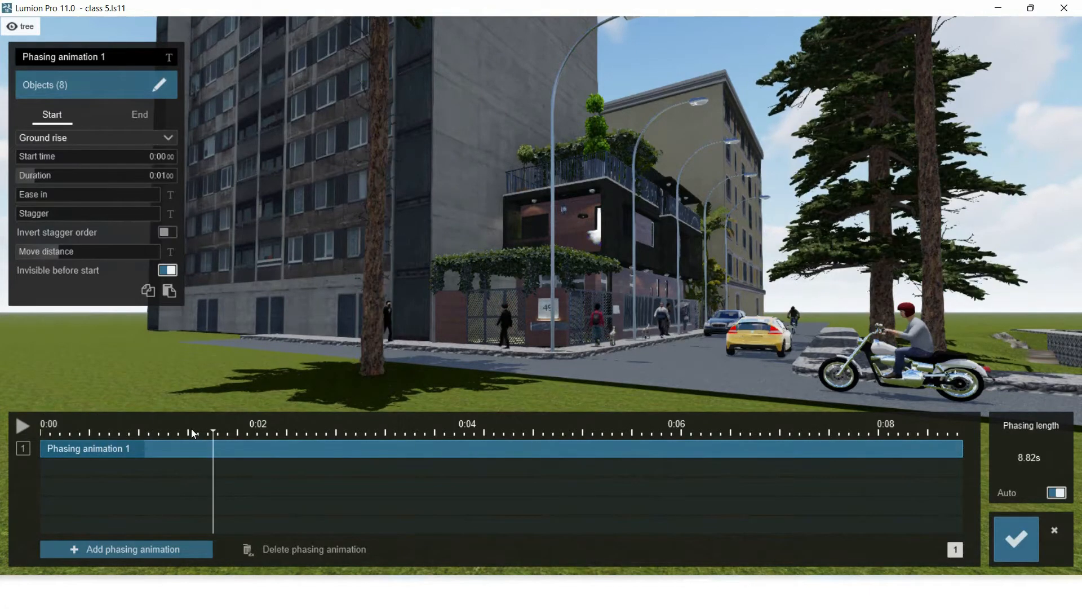
drag(189, 430, 216, 450)
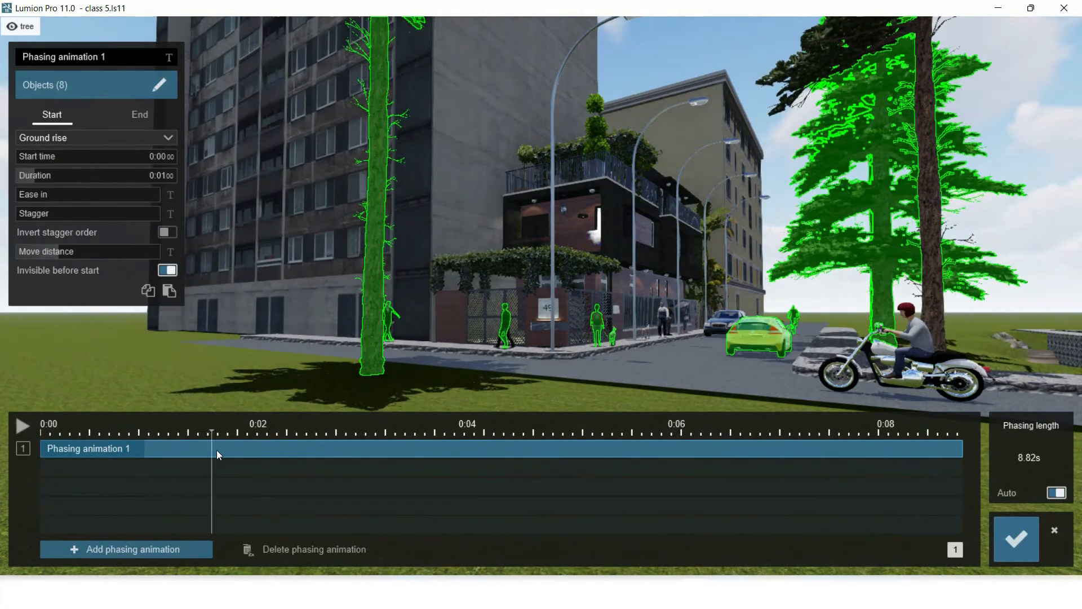
Step: Set Phasing animation 1 to the Implode start effect with start time 0:00.21, and scrub its beginning to preview it
click(93, 157)
click(91, 139)
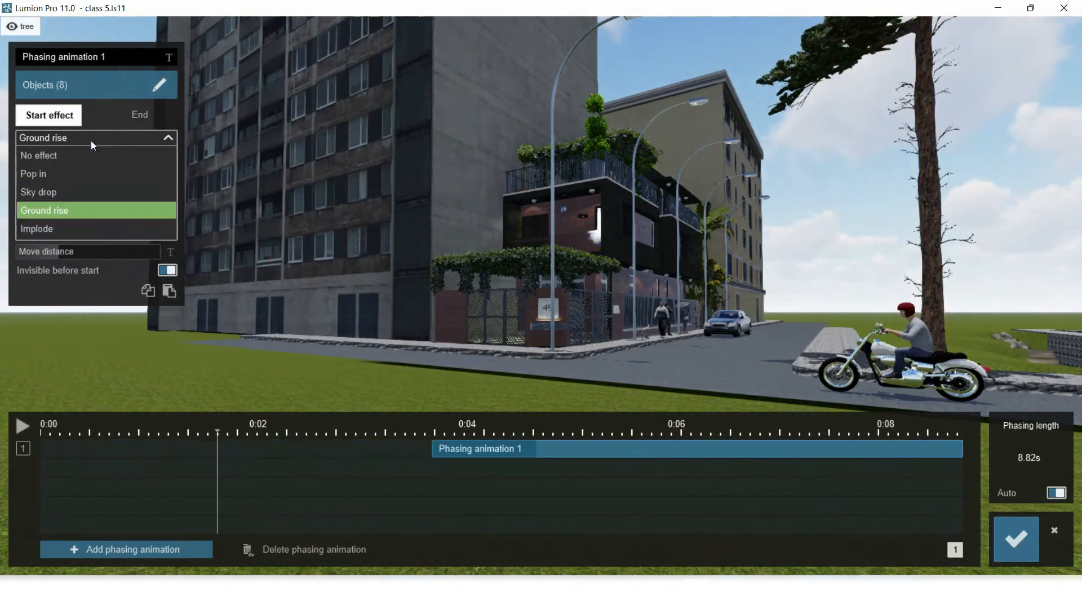
click(46, 229)
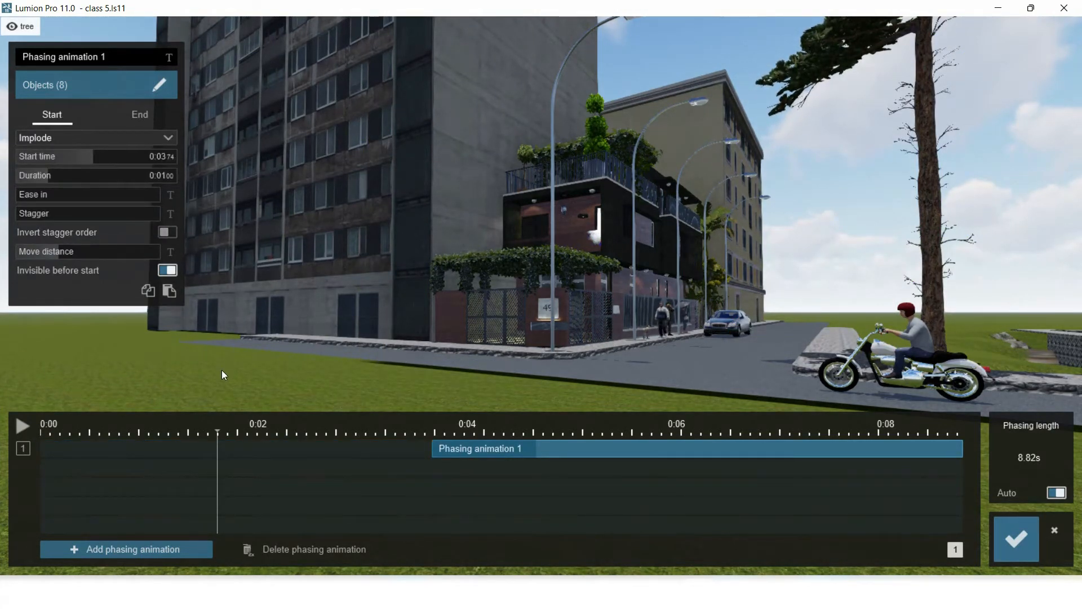
click(90, 141)
click(90, 141)
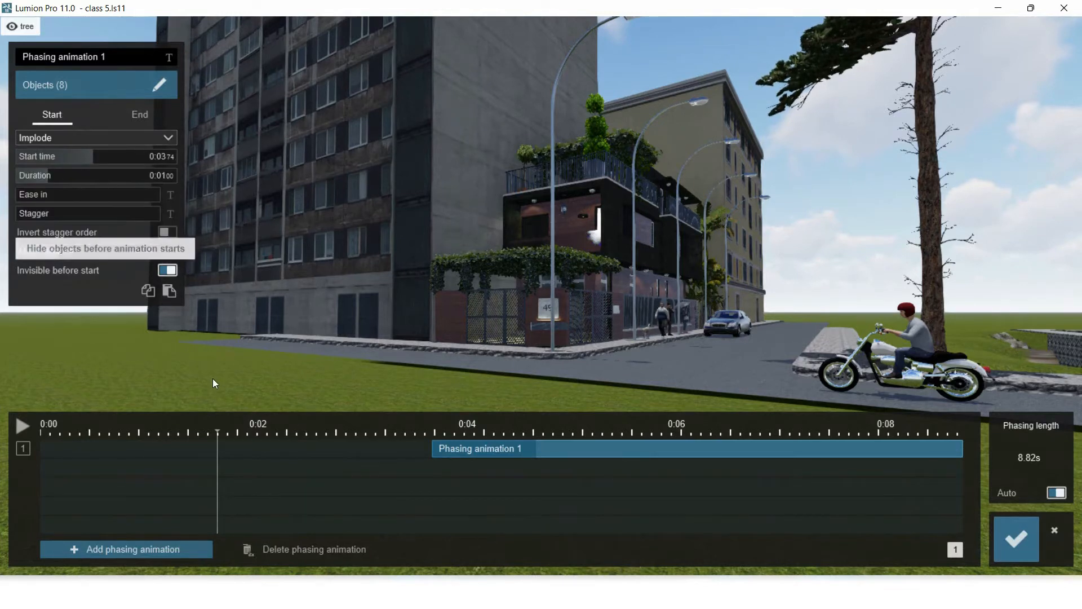
drag(215, 435, 235, 462)
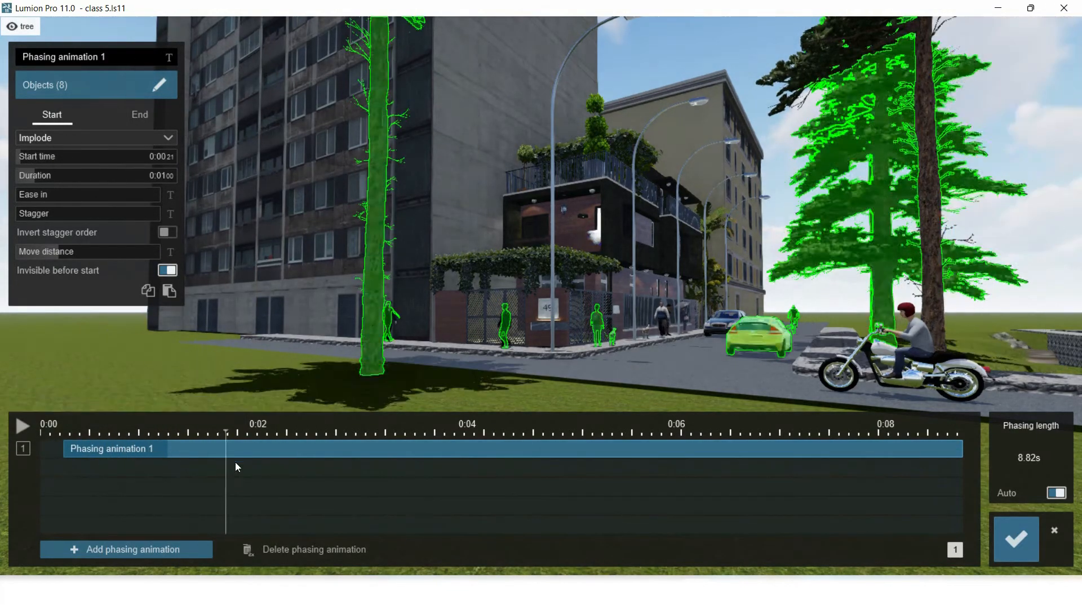
Step: Switch the start effect of Phasing animation 1 back to Pop in
click(104, 139)
click(62, 173)
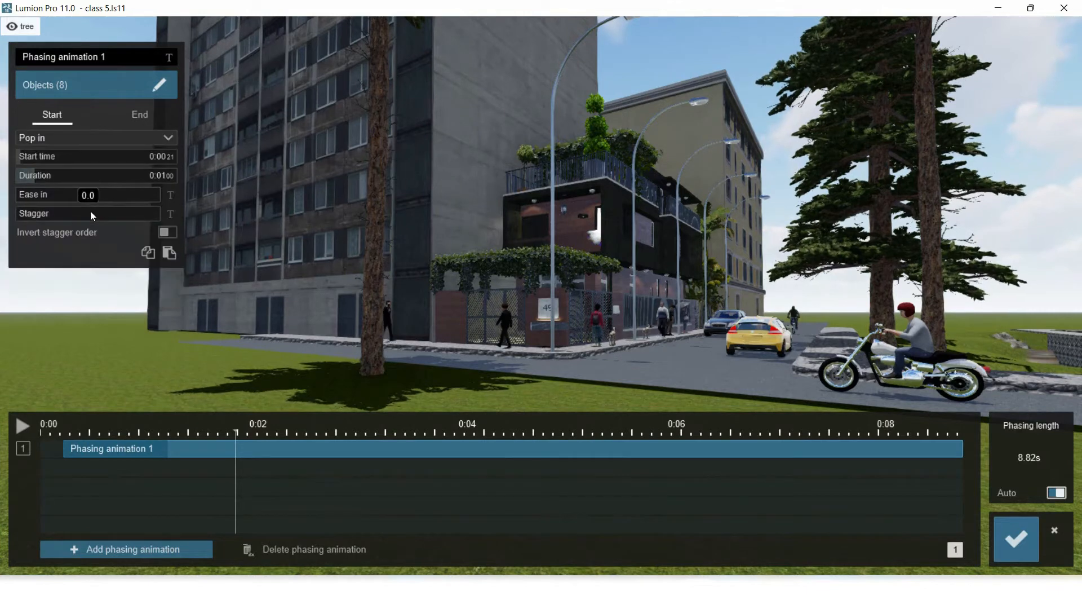
Step: Set Phasing animation 1 to start time 0:00.00 and duration 0:00.53, and raise Ease in and Stagger well above half
drag(39, 158, 66, 158)
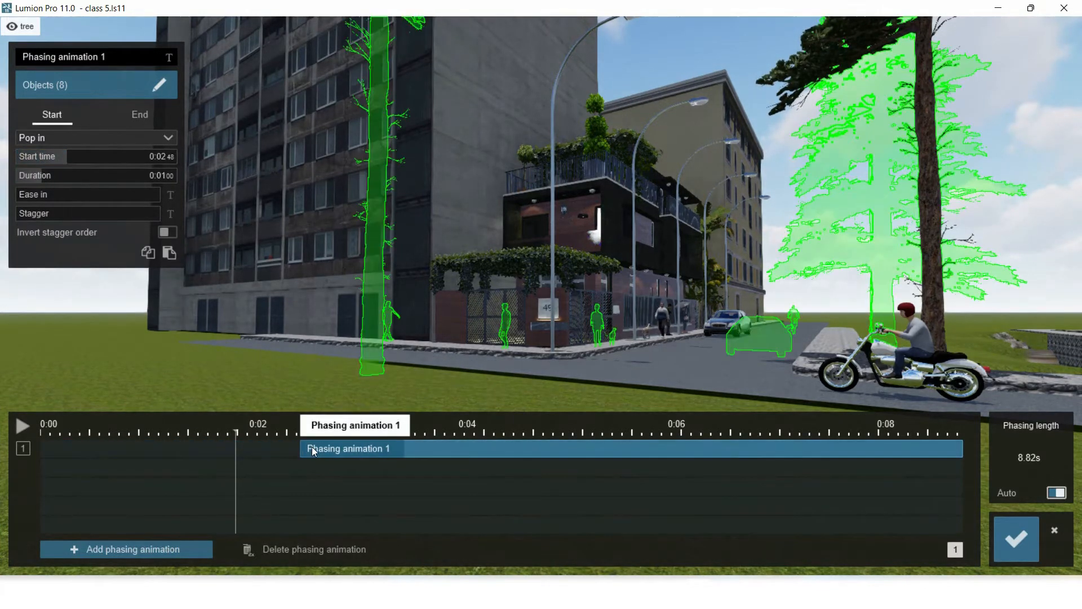
drag(310, 447, 249, 448)
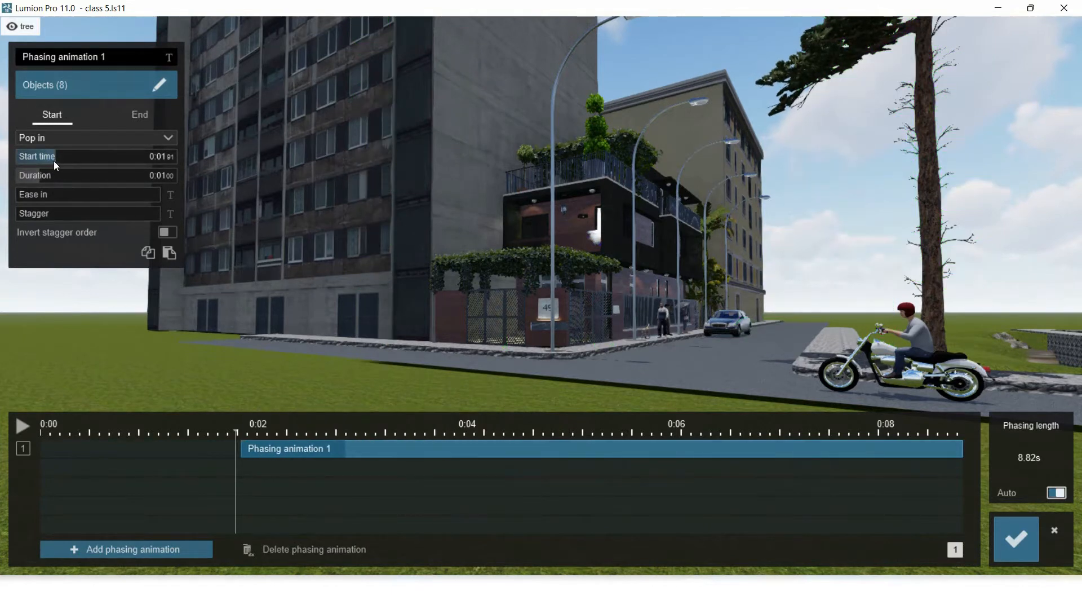
drag(26, 158, 125, 197)
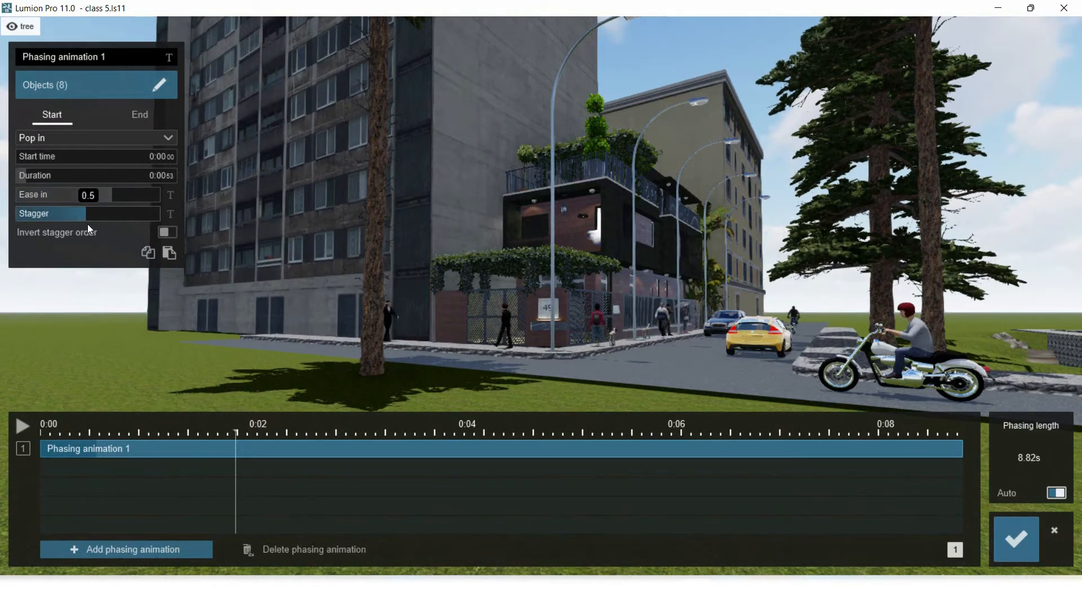
mouse_move(63, 218)
mouse_down()
mouse_move(103, 221)
mouse_move(34, 214)
mouse_move(44, 218)
mouse_up()
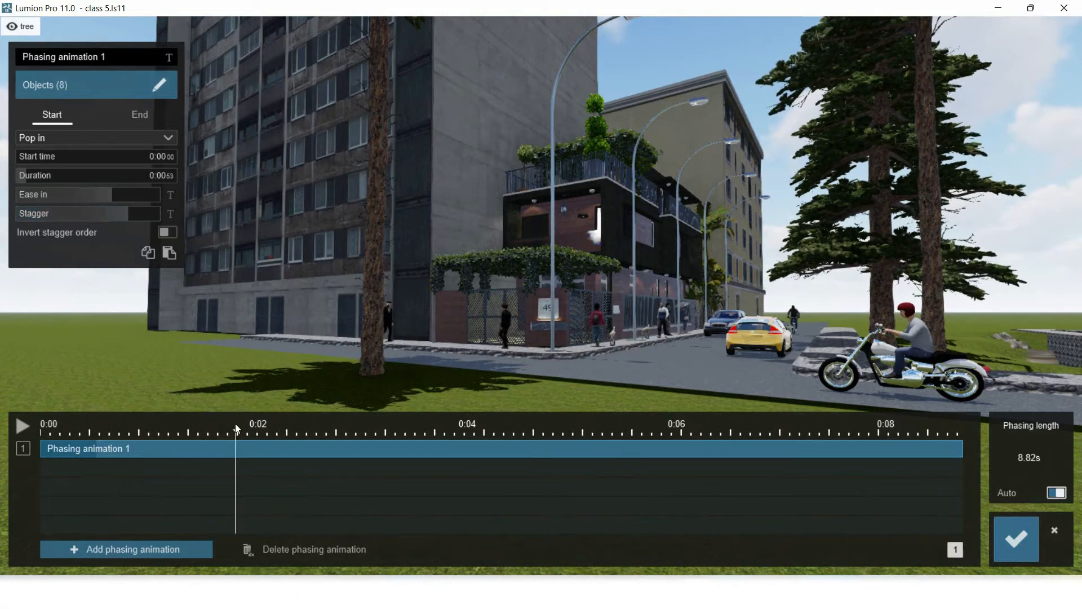
Step: Scrub and play the beginning of Phasing animation 1 to check its timing, and apply the phasing setup to the clip
drag(54, 445, 98, 449)
drag(167, 448, 2, 447)
click(23, 427)
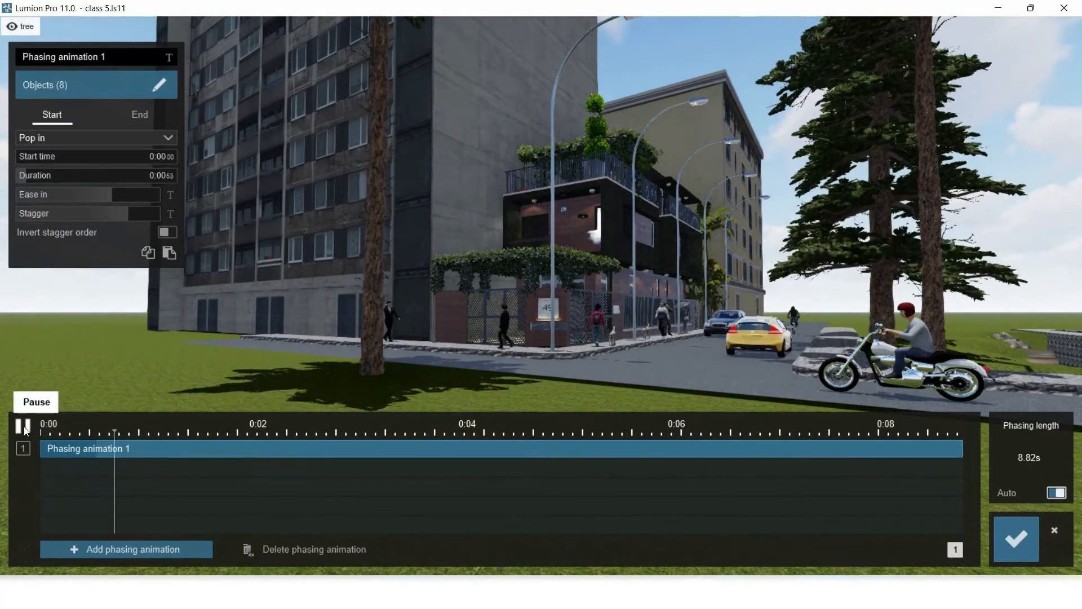
click(1015, 534)
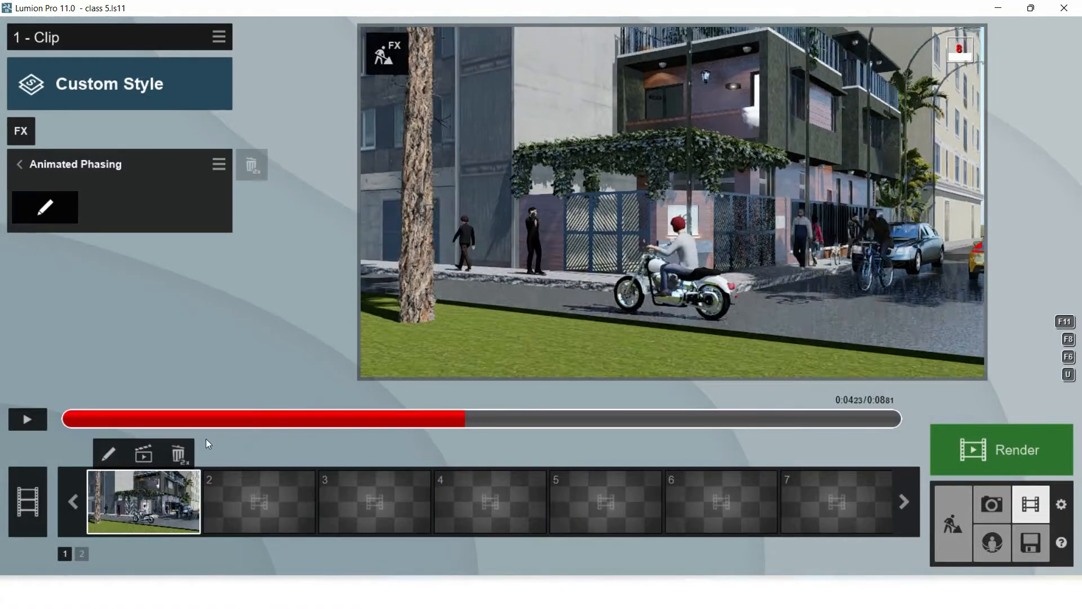
Step: Play the clip from its beginning to preview the people and vehicles popping in
drag(208, 443, 42, 448)
click(23, 420)
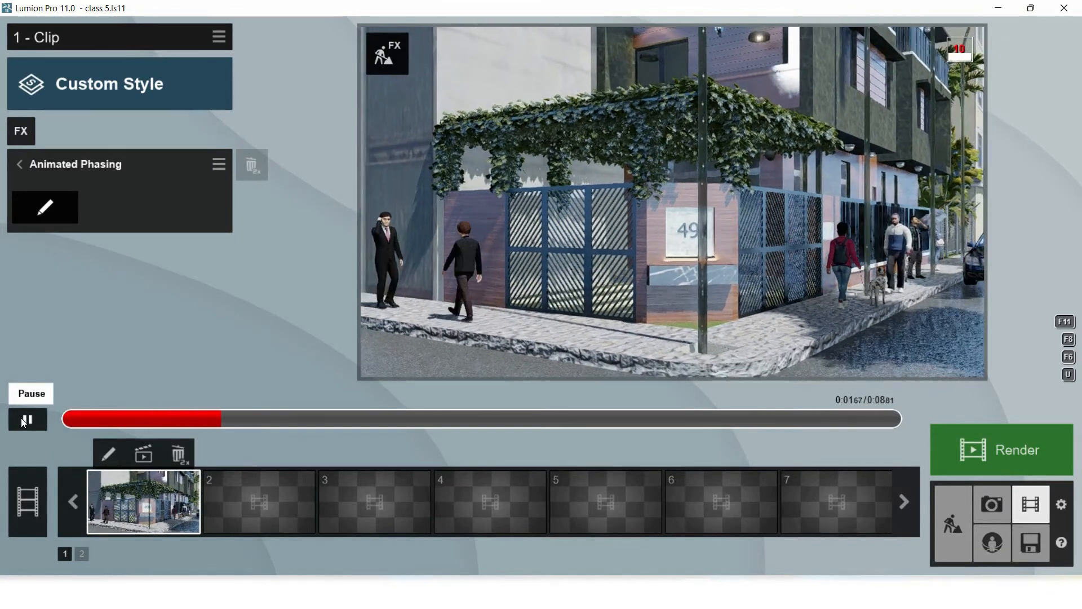
click(27, 418)
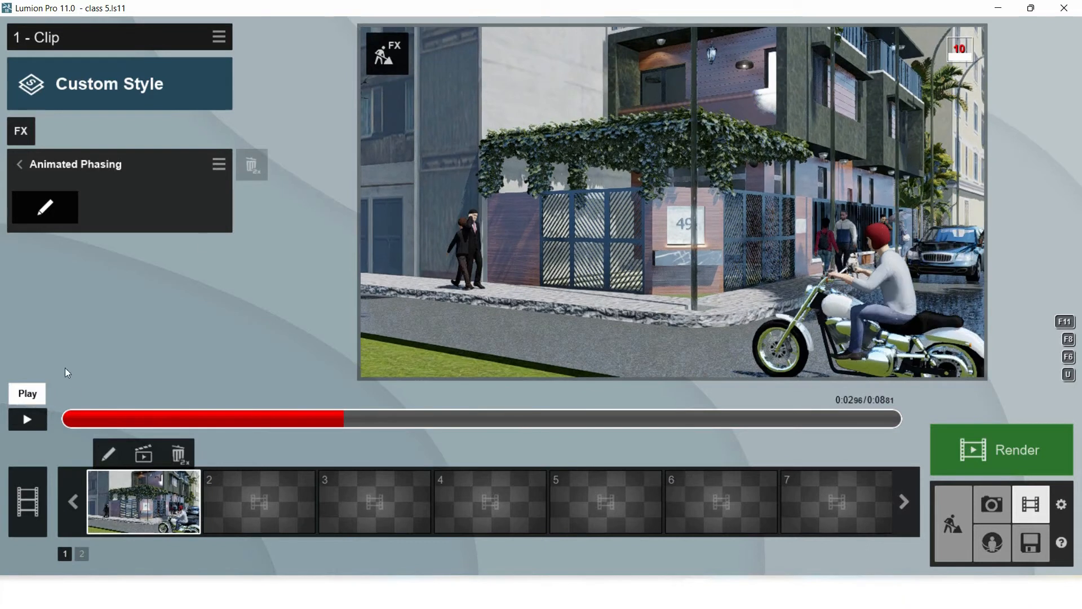
Step: Reopen the object selection of Phasing animation 1 and add the motorcycle with its rider
click(45, 207)
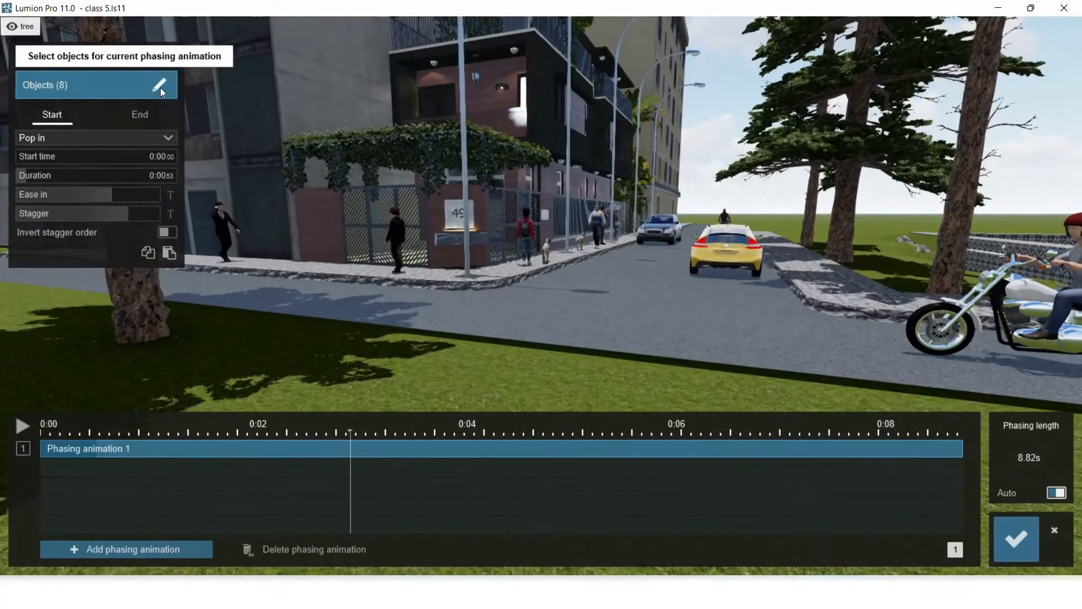
click(159, 85)
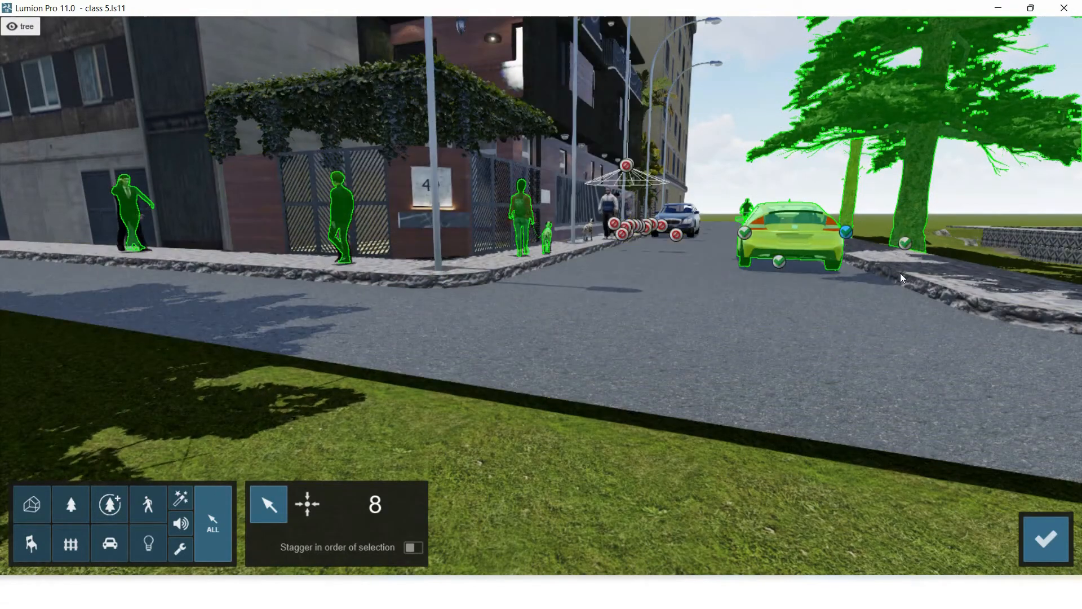
right_drag(845, 293, 925, 277)
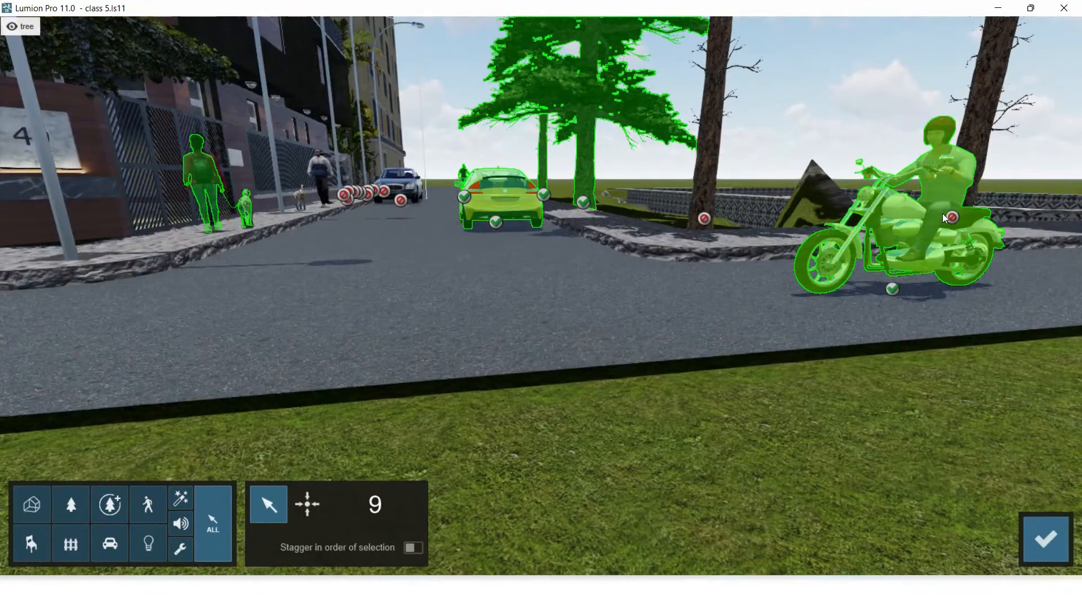
right_drag(756, 259, 498, 185)
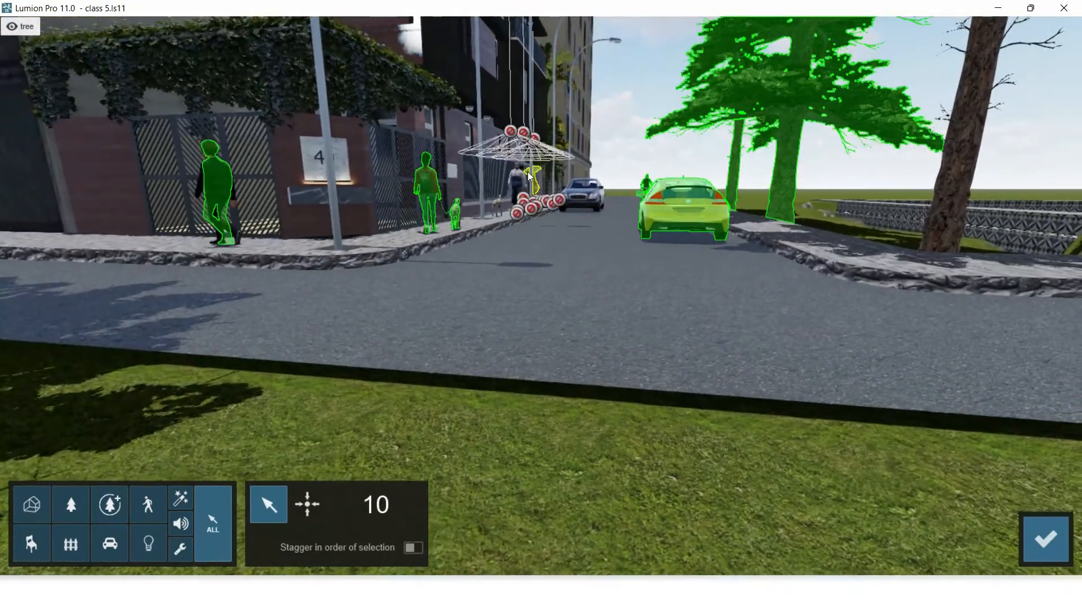
Step: Add two street lamps, the Dalmatian, the two standing men, the pedestrian with the umbrella and the dark blue car to the phasing selection
scroll(499, 185, up, 5)
middle_drag(496, 180, 353, 367)
ctrl+click(361, 368)
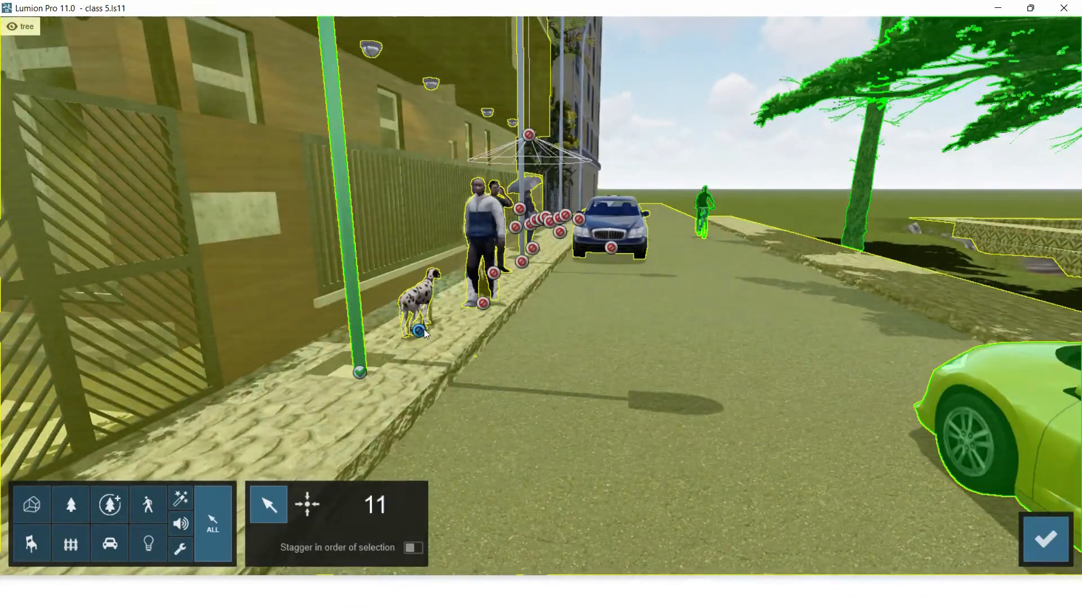
ctrl+click(420, 299)
ctrl+click(481, 304)
ctrl+click(495, 274)
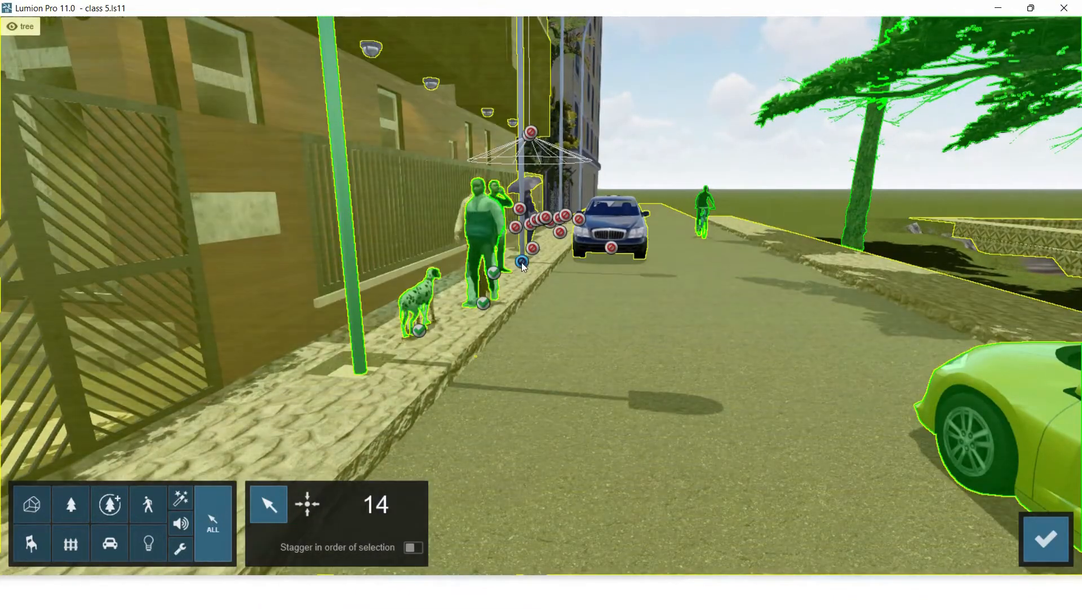
ctrl+click(523, 262)
ctrl+click(532, 249)
ctrl+click(603, 243)
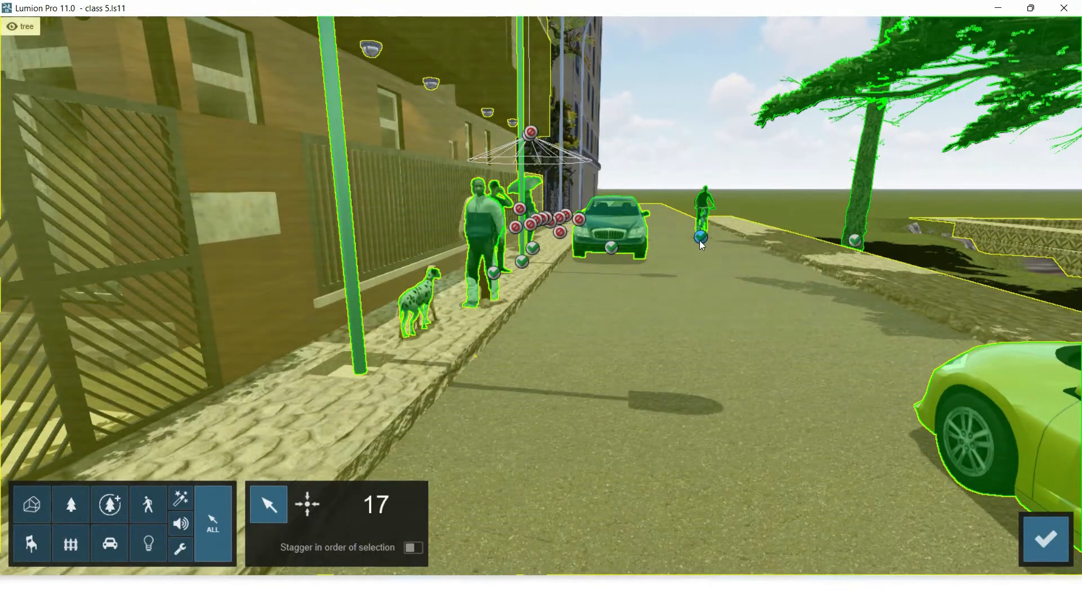
Step: Remove the pedestrian with the umbrella from the phasing selection
key(s)
key(w)
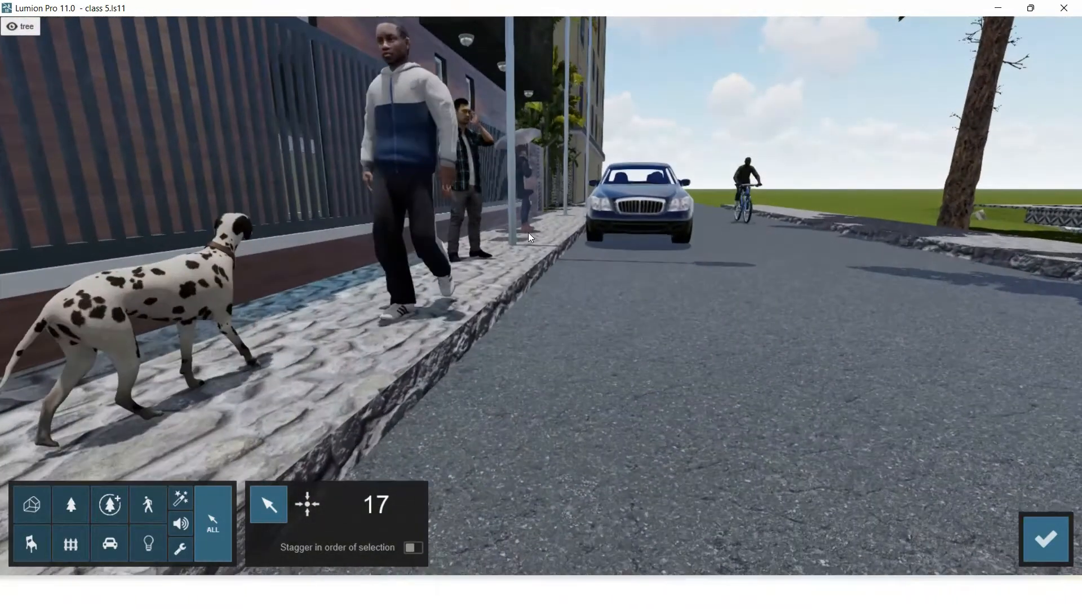
ctrl+click(528, 230)
right_click(509, 214)
right_click(509, 214)
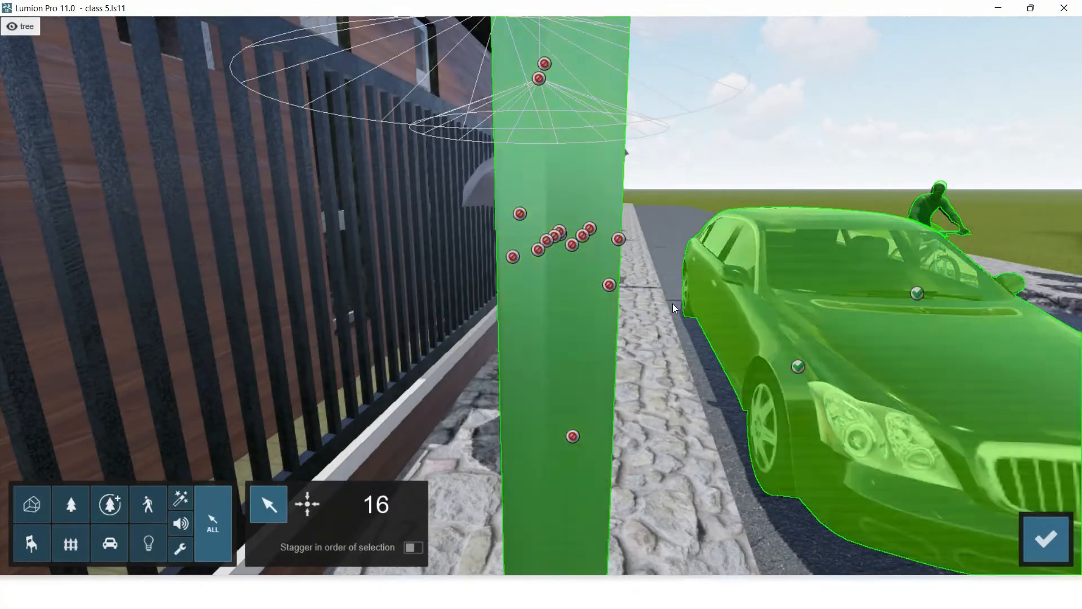
Step: Add the roof terrace's potted topiary, small tree, palm, planters and lights to the phasing selection
key(s)
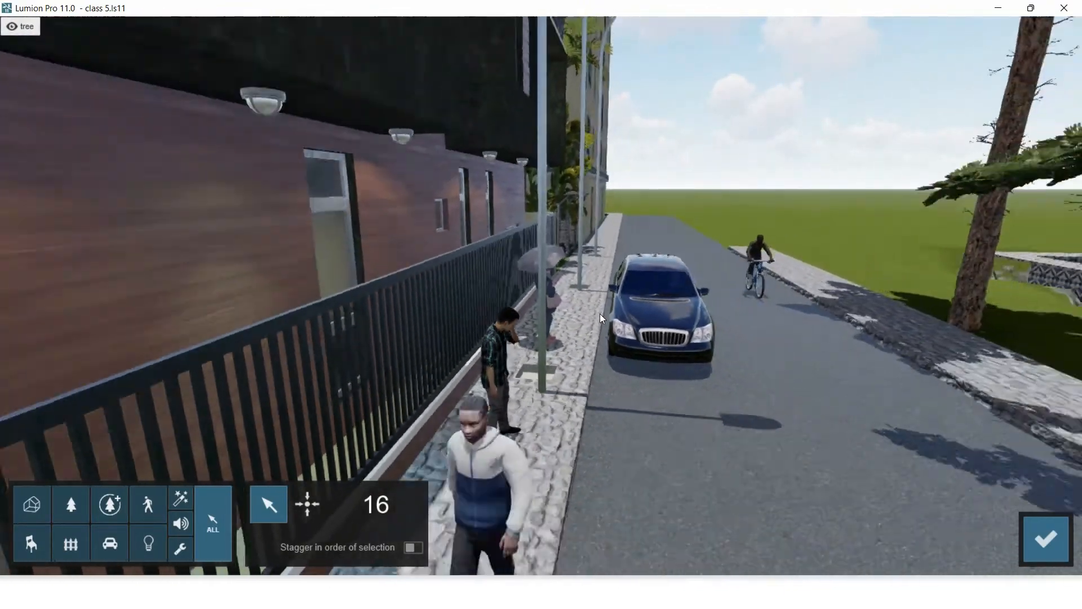
key(s)
right_drag(633, 352, 544, 321)
key(w)
key(q)
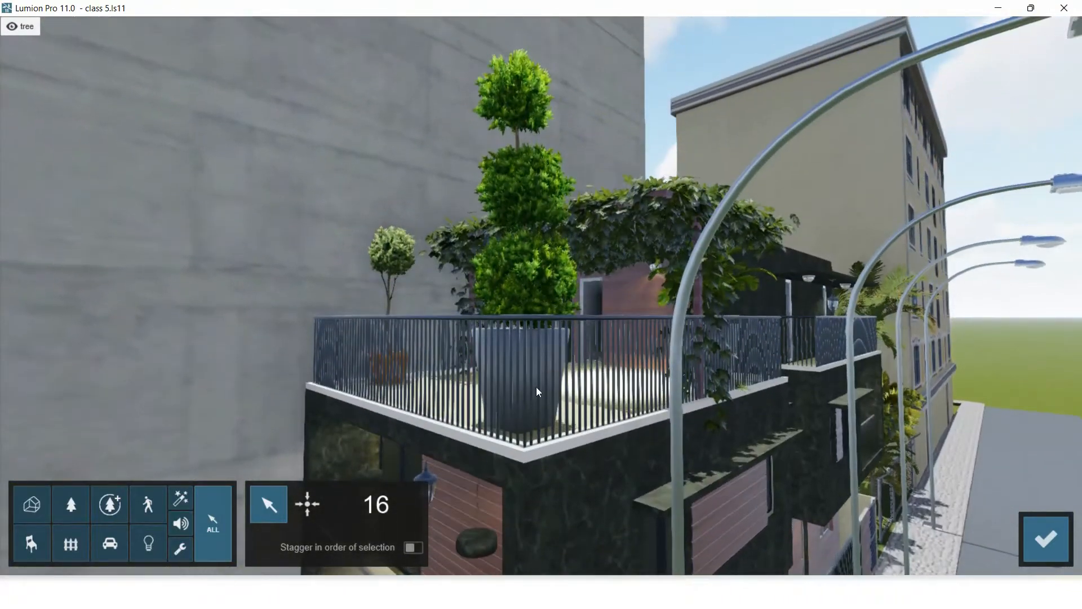
click(517, 420)
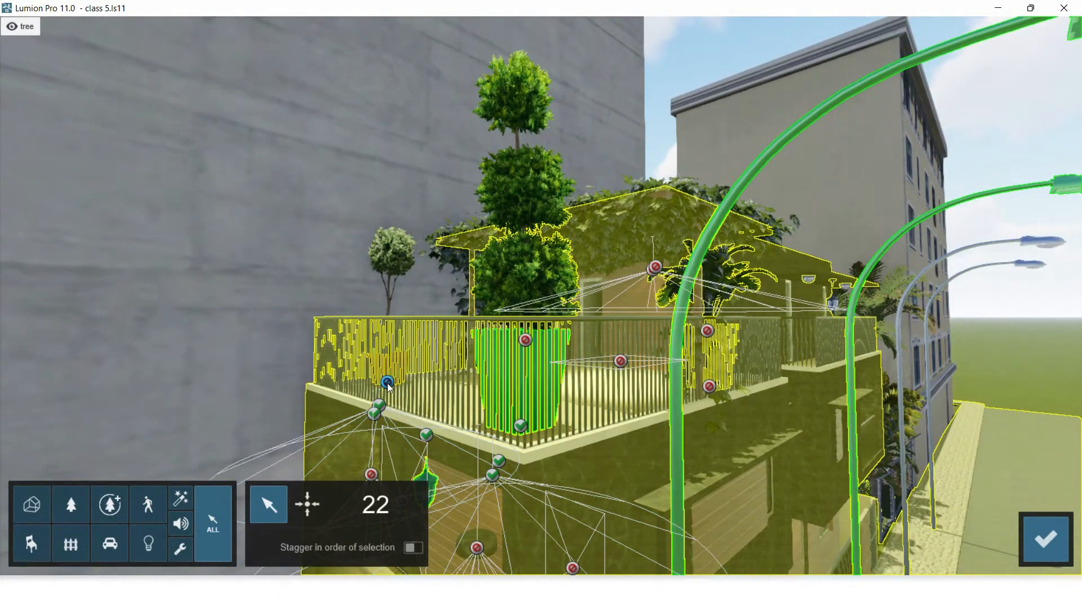
click(621, 360)
click(525, 339)
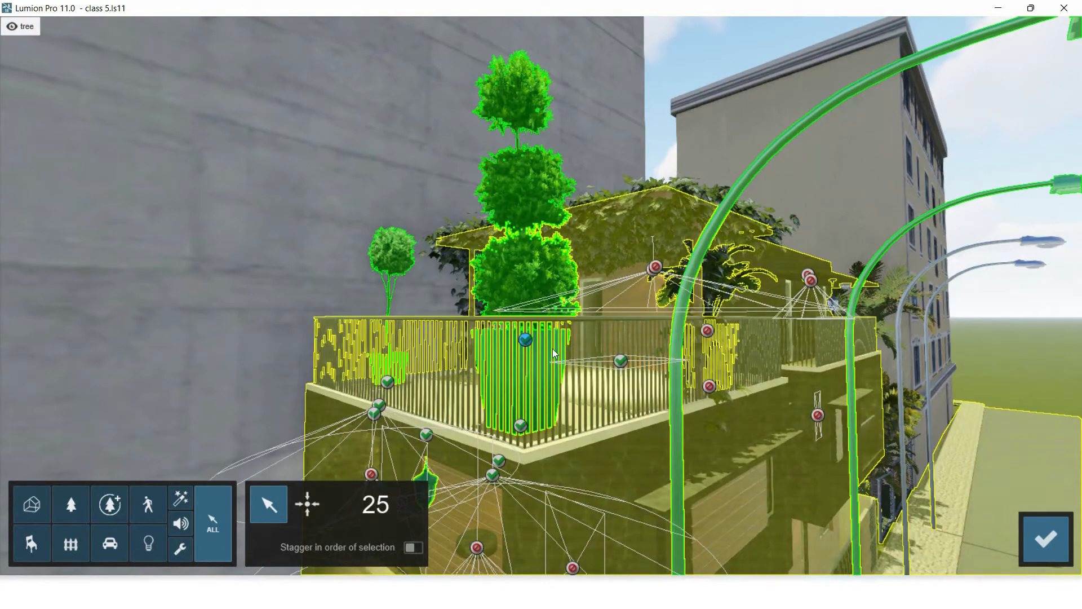
click(707, 331)
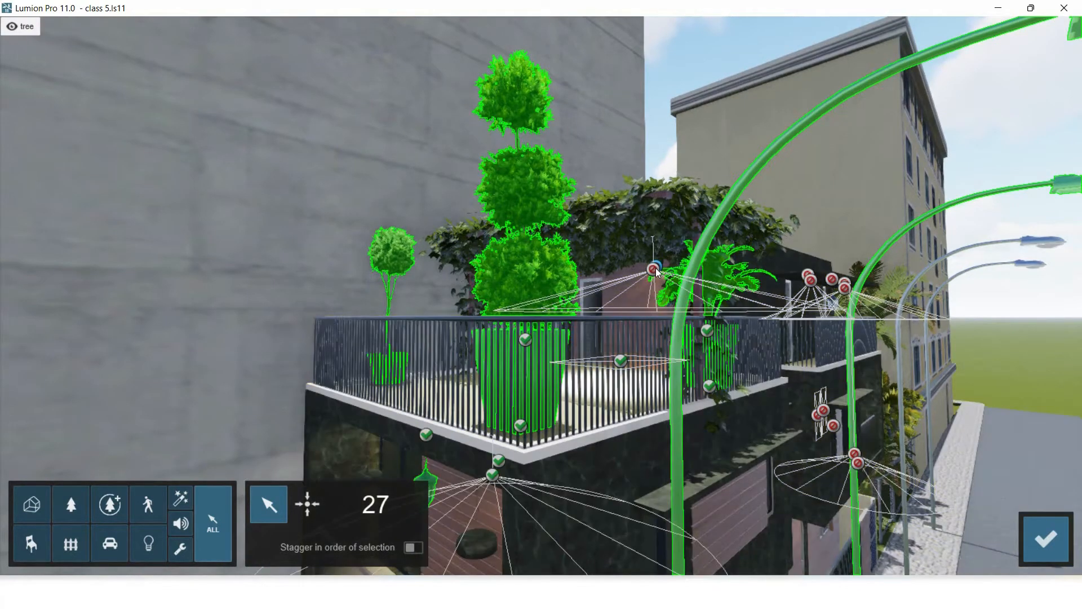
click(656, 269)
Step: Add the tall grey apartment block to the phasing selection, check the animation's start, and apply the phasing setup
key(s)
key(s)
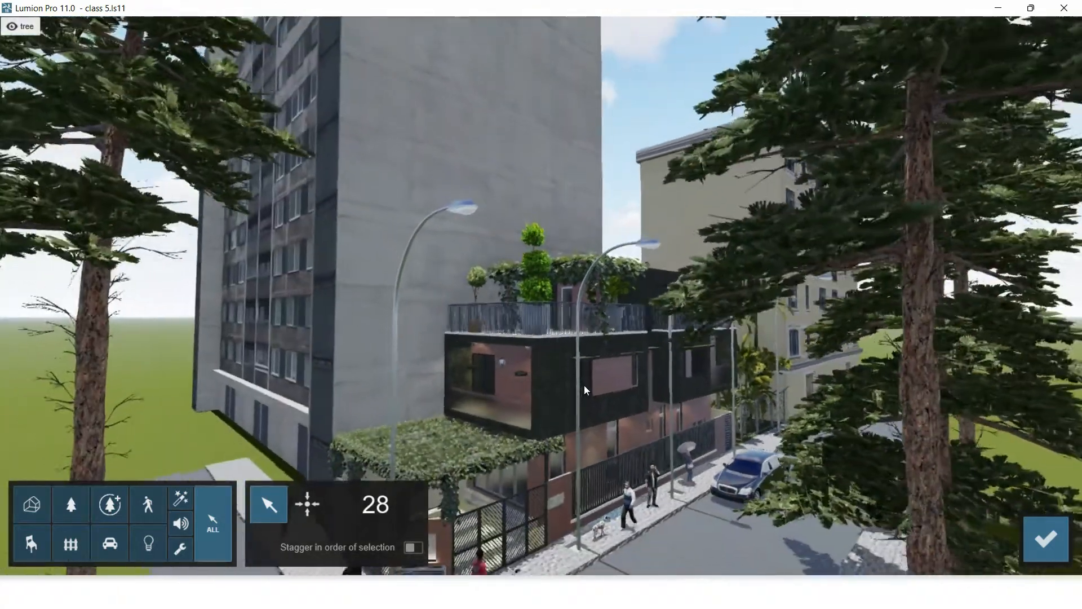
key(e)
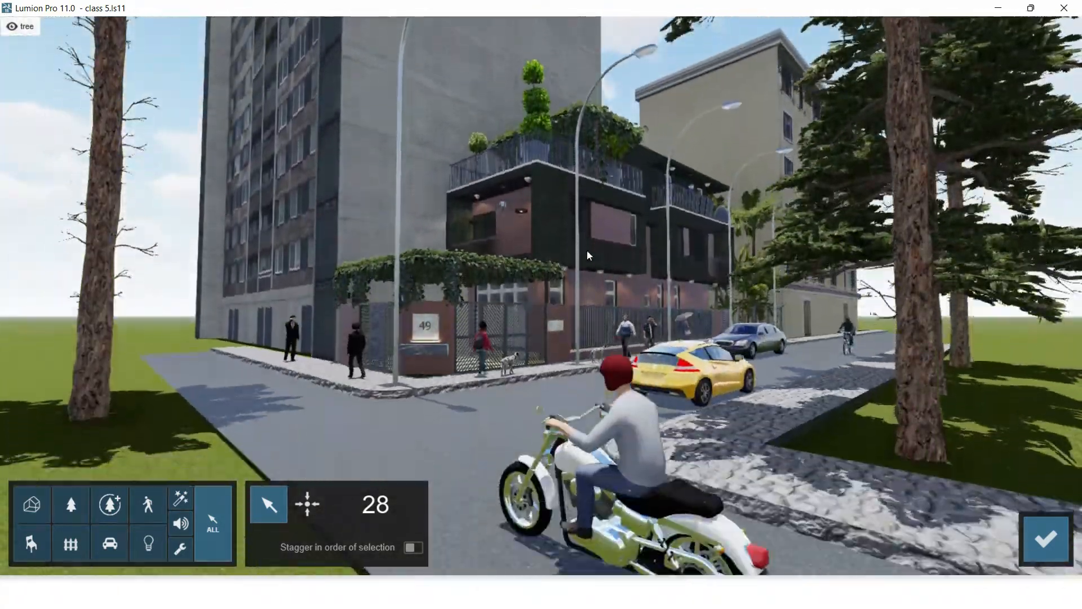
key(a)
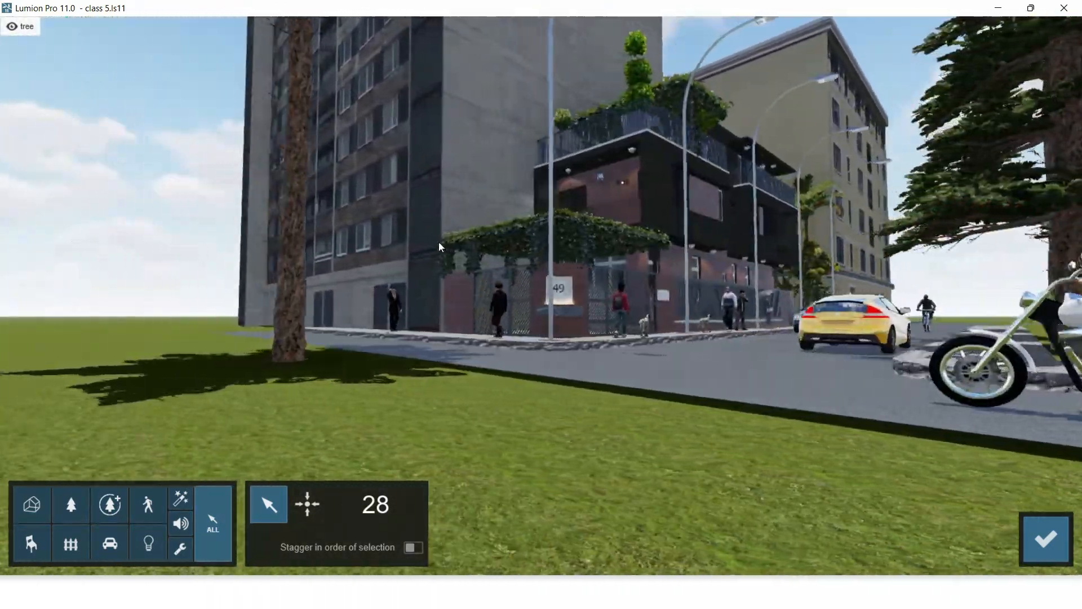
key(w)
key(a)
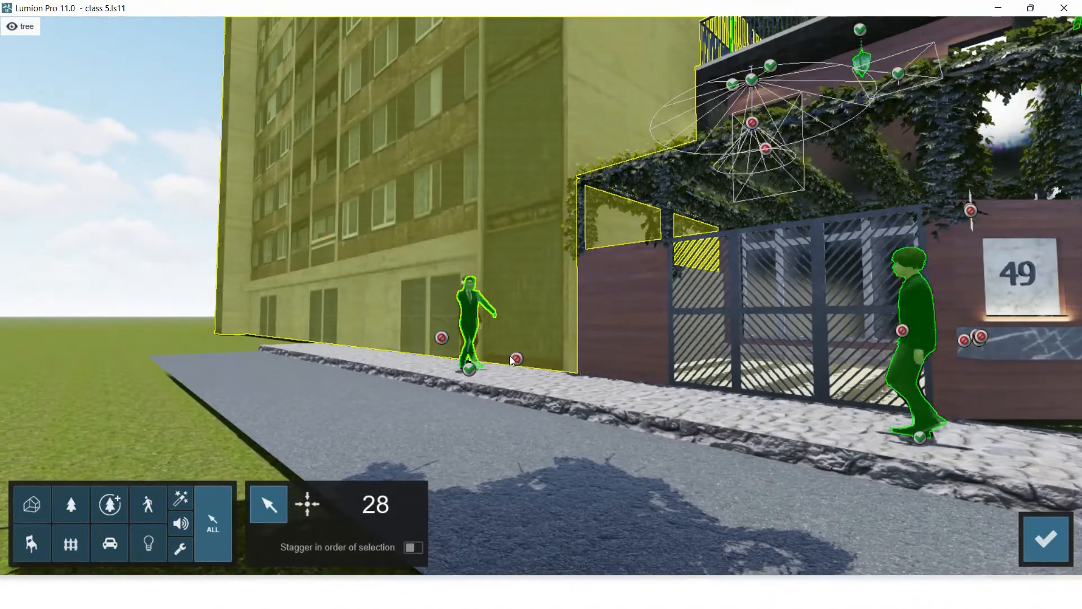
click(516, 360)
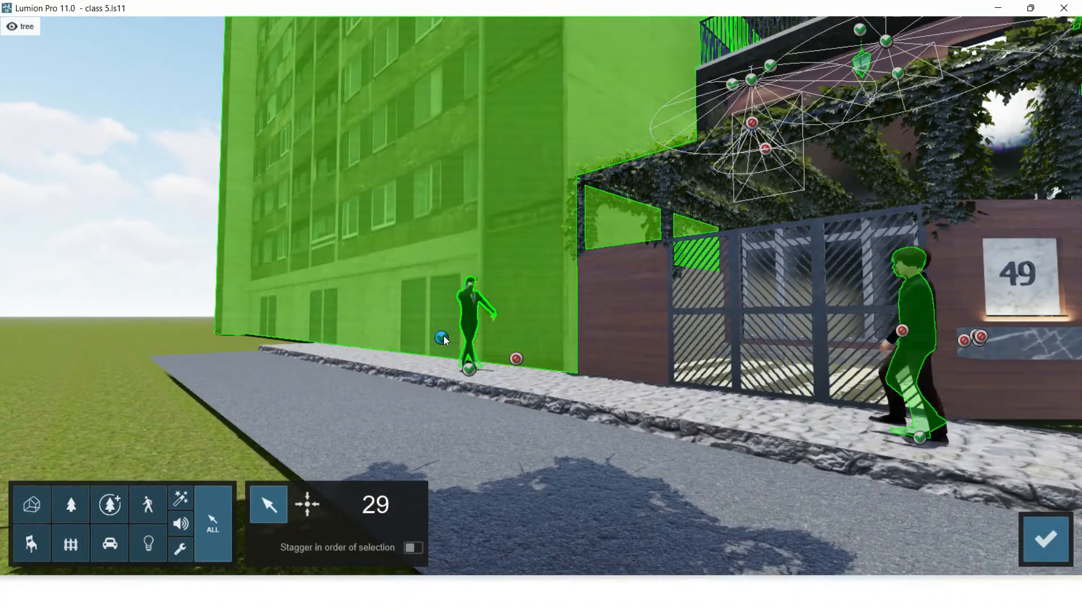
click(1027, 545)
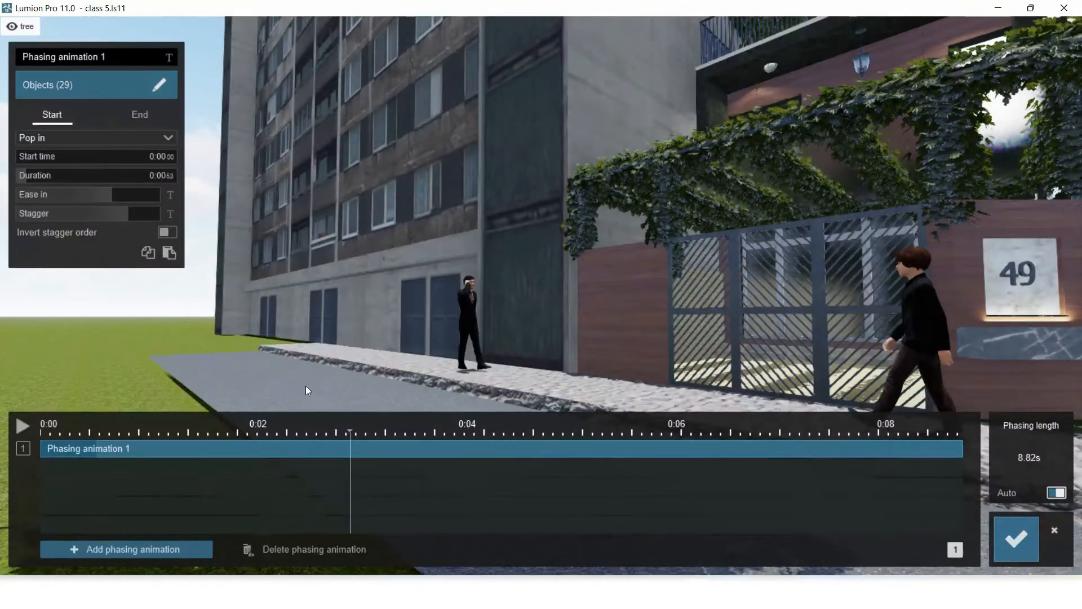
drag(206, 437, 17, 441)
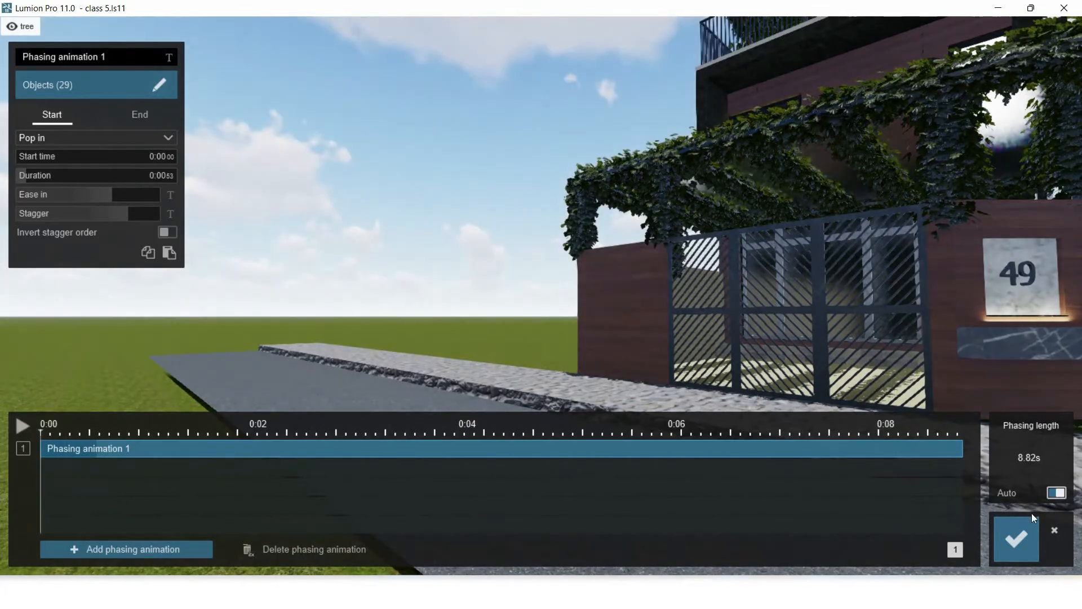
click(1017, 539)
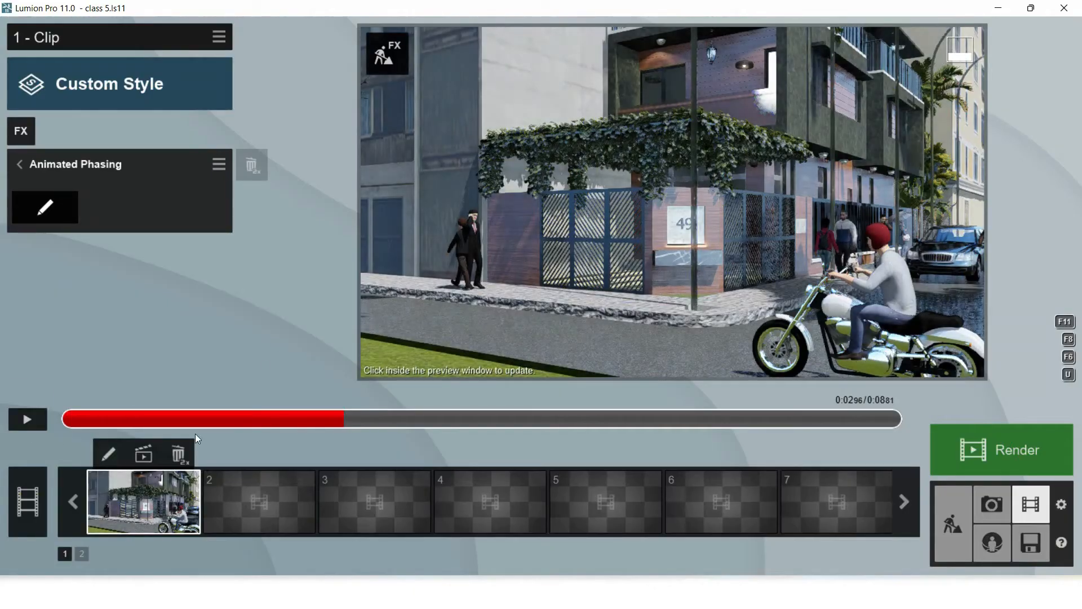
Step: Play the clip from its start to preview the phasing with the enlarged object selection
drag(57, 425, 44, 426)
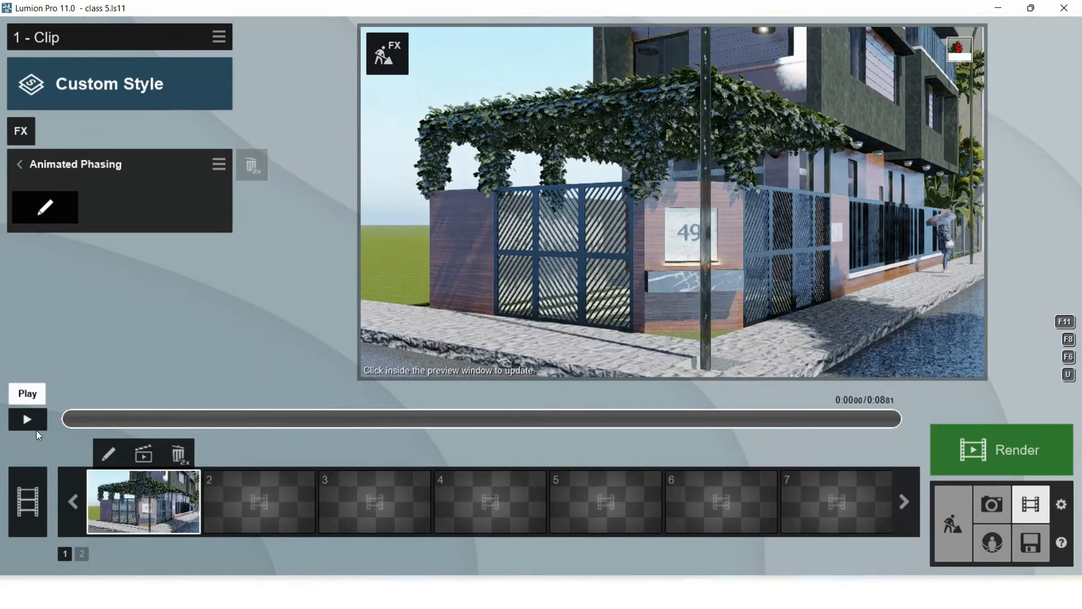
click(39, 429)
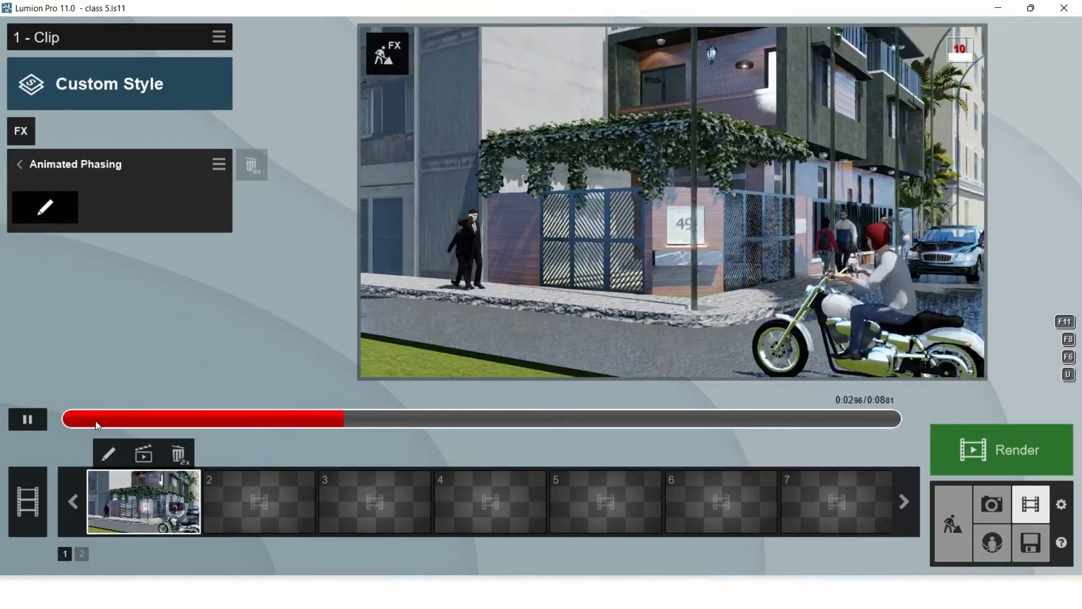
click(27, 419)
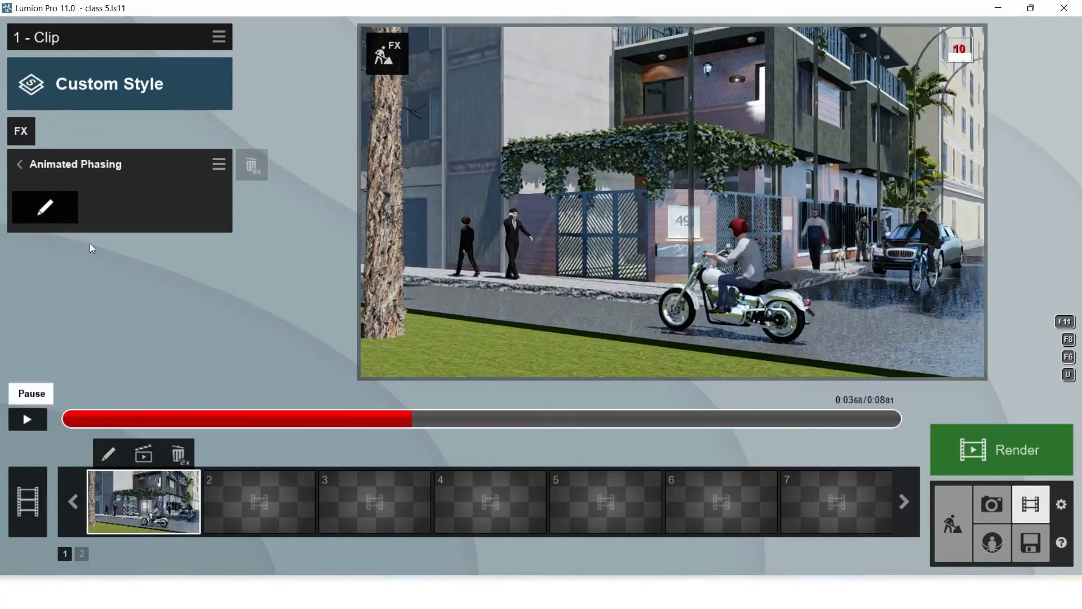
Step: Set the phasing animation's start time to 0 and its duration to about 4.25 seconds, and apply the setup
click(45, 209)
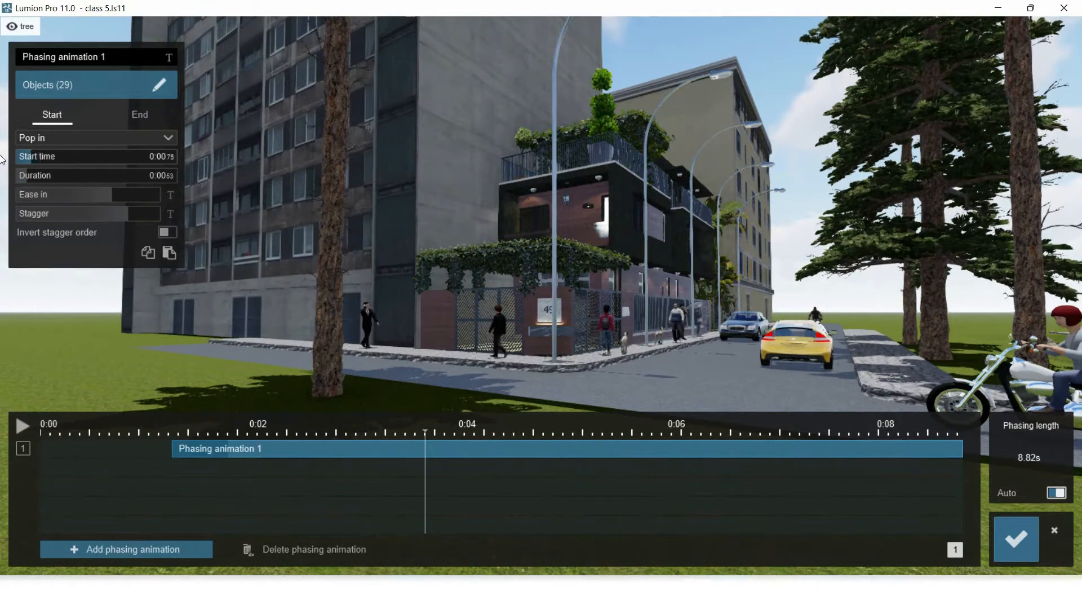
drag(45, 182, 93, 179)
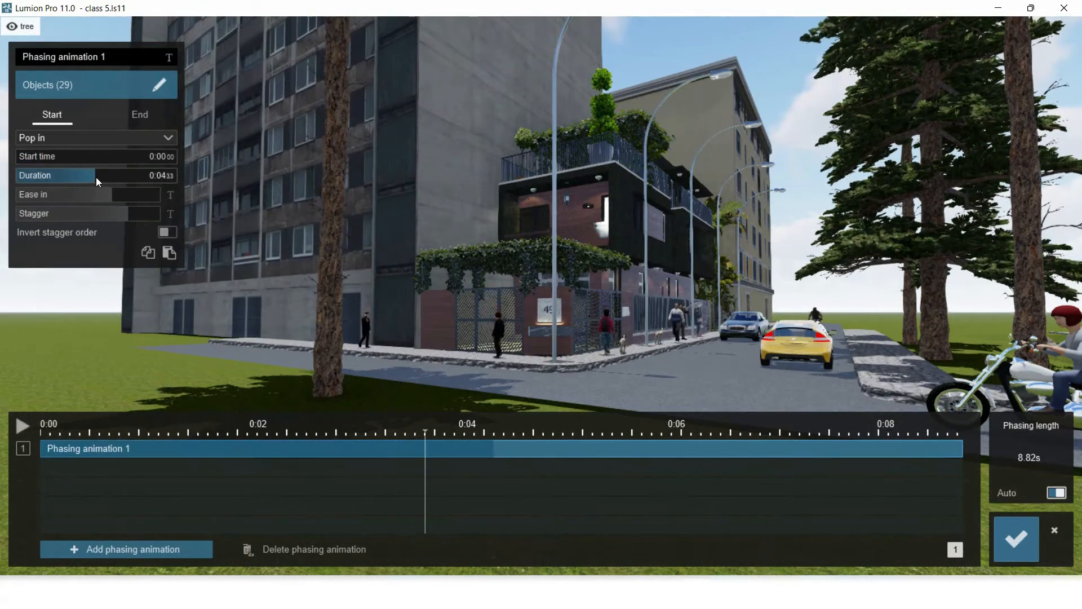
click(1016, 539)
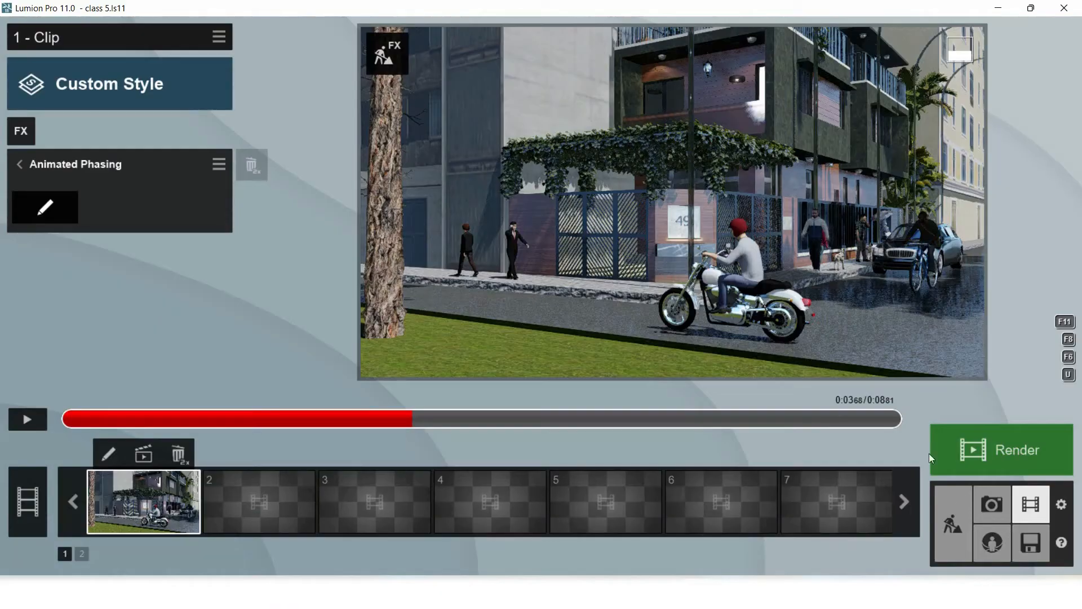
Step: Play the clip from its start to preview the retimed phasing and check the scene in build mode
drag(386, 422, 63, 420)
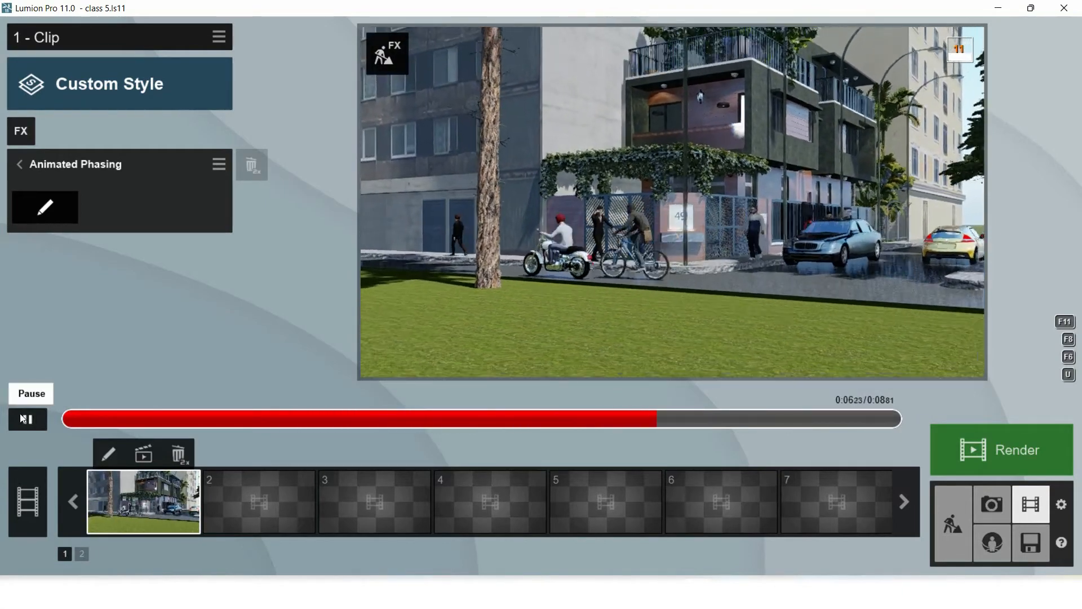
click(23, 417)
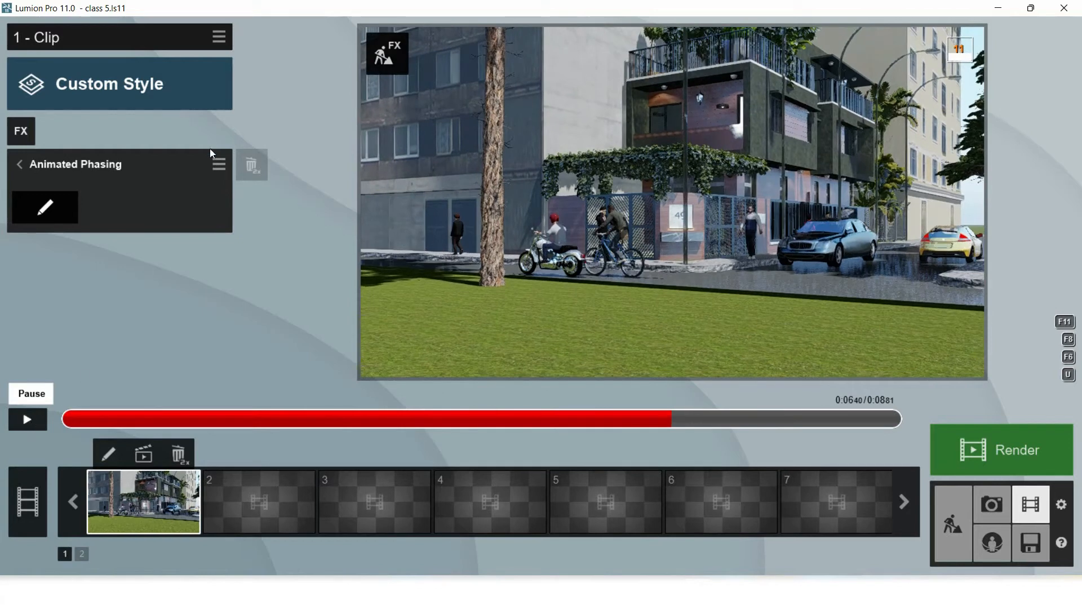
click(947, 505)
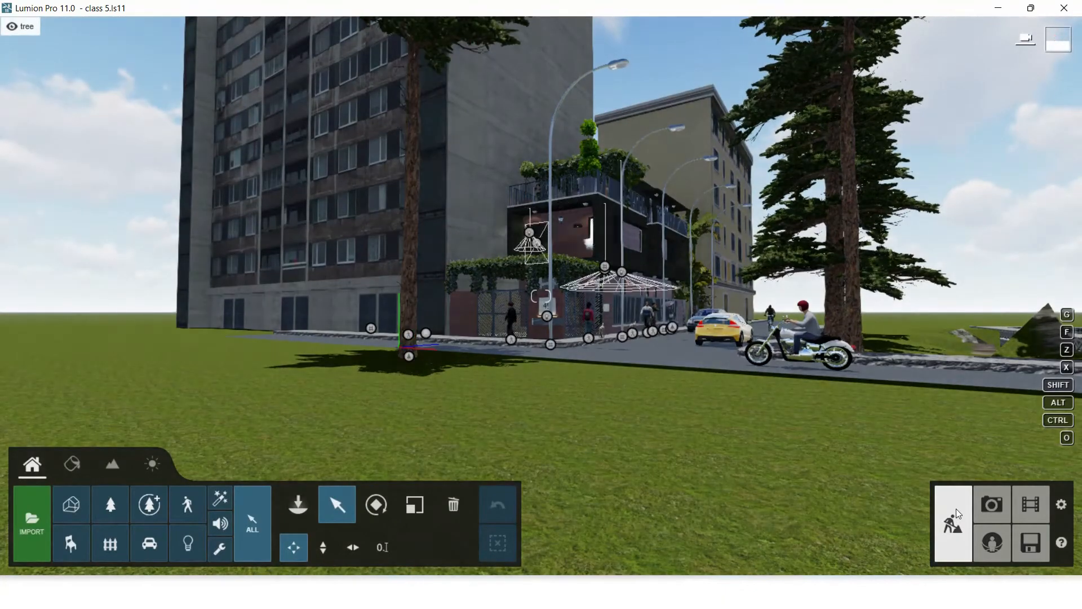
click(1031, 505)
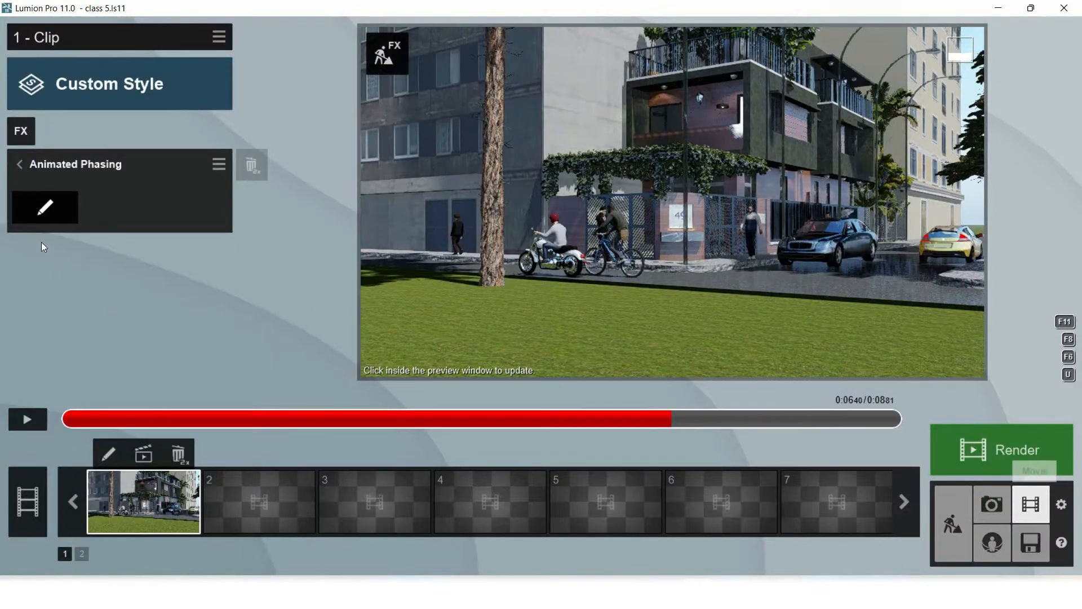
Step: Try the Ground rise start effect on the phasing animation, scrub through the timeline, and check the applied result in the clip
click(38, 213)
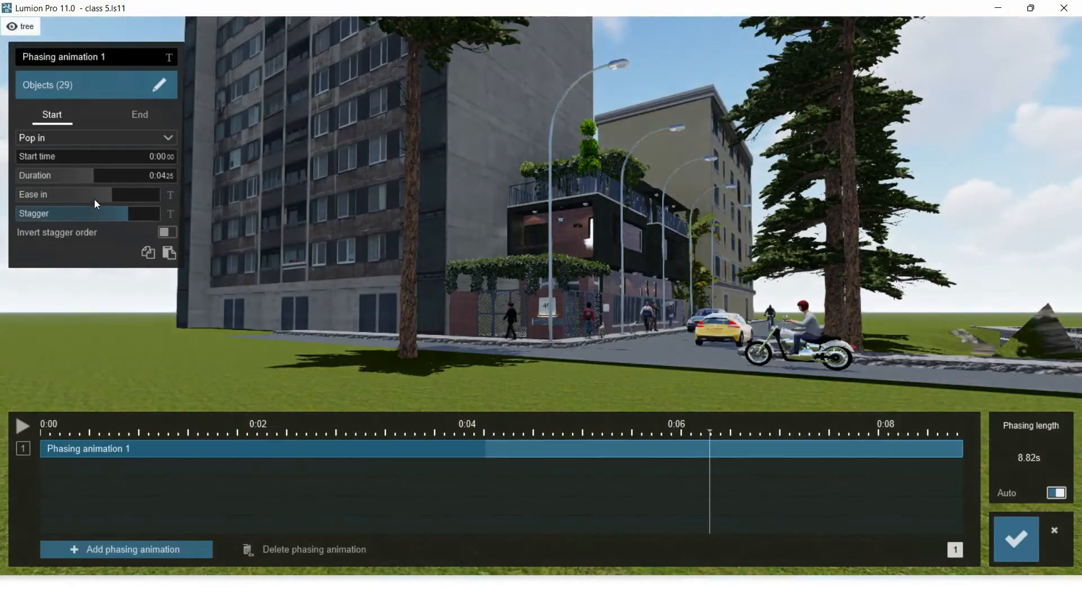
click(97, 136)
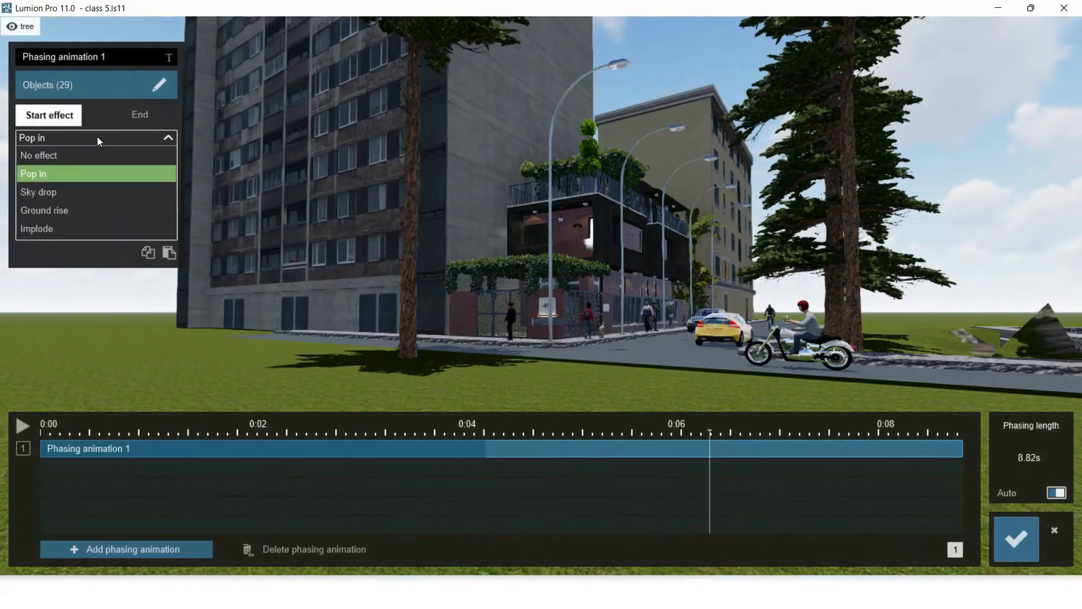
click(66, 210)
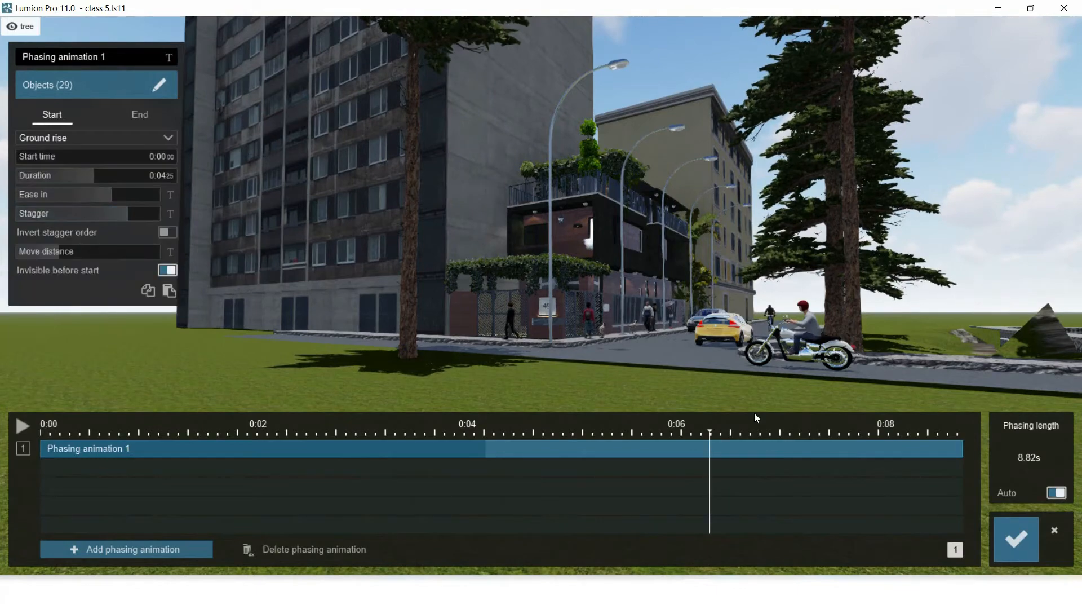
drag(465, 417, 354, 449)
drag(419, 451, 538, 465)
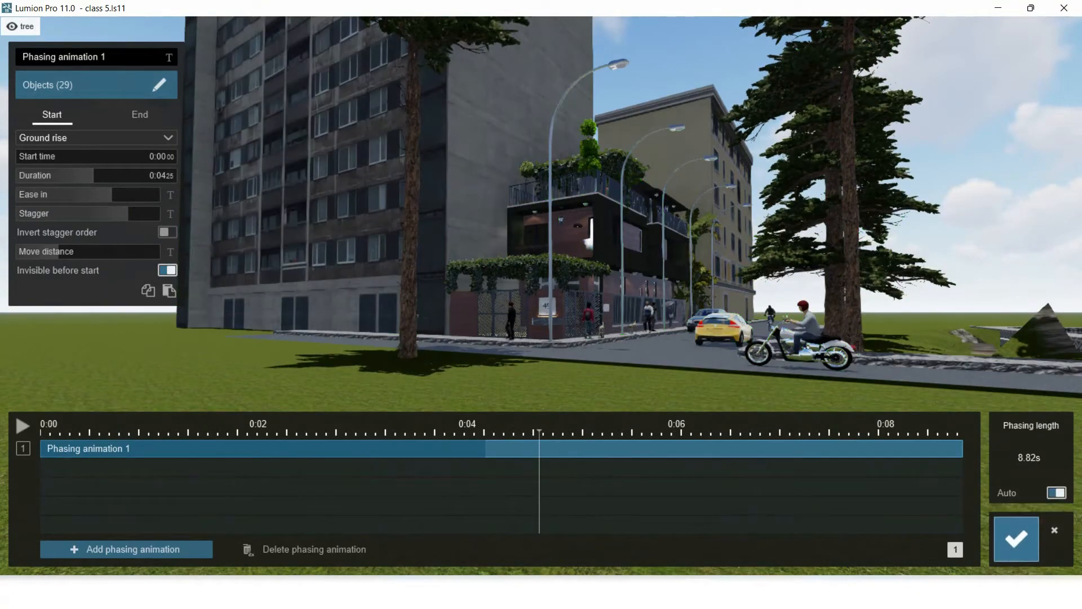
click(1016, 539)
drag(668, 425, 509, 448)
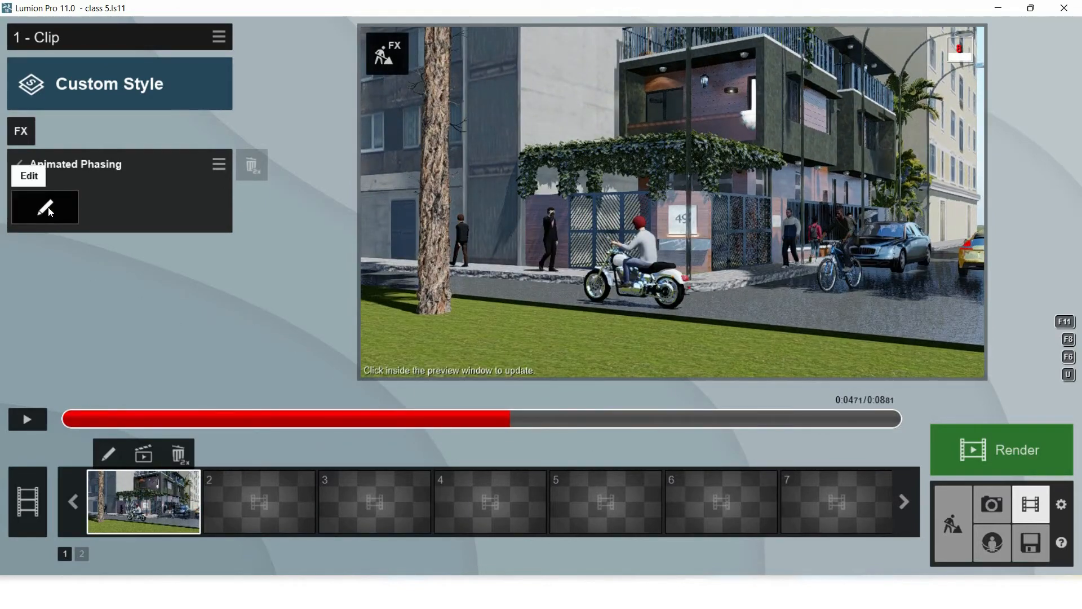
Step: Remove the tall grey apartment block from Phasing animation 1 and set that animation's start effect to Pop in
click(50, 212)
click(159, 84)
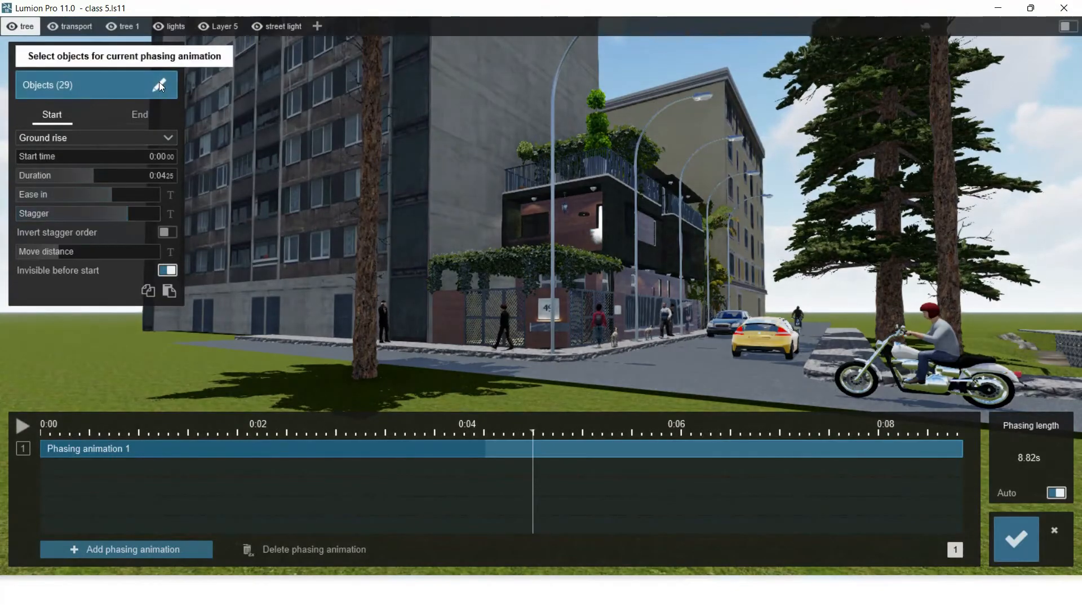
click(160, 83)
scroll(327, 317, up, 3)
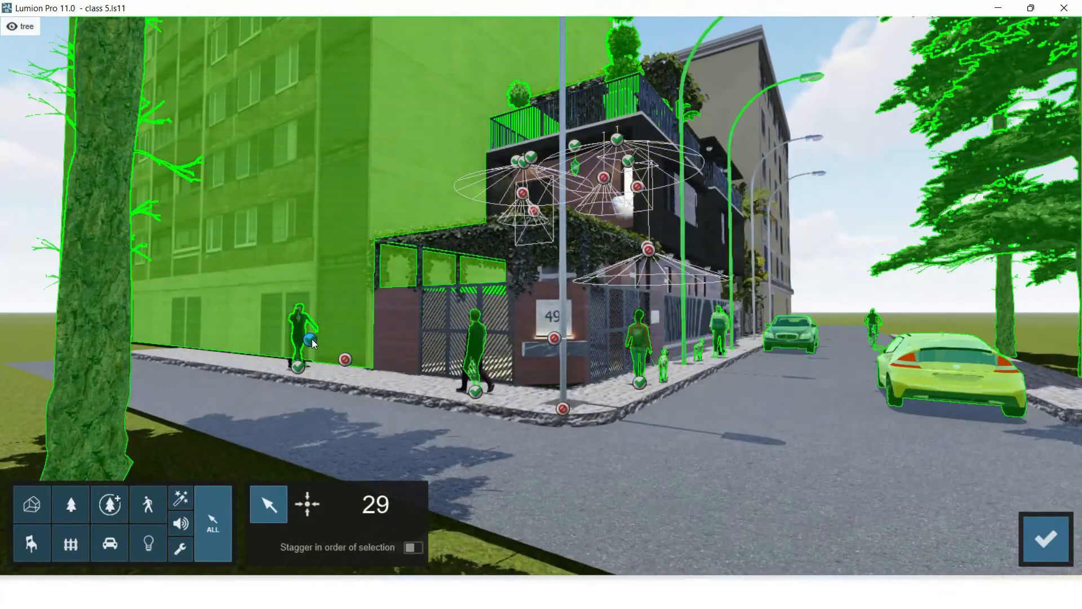
scroll(320, 343, up, 3)
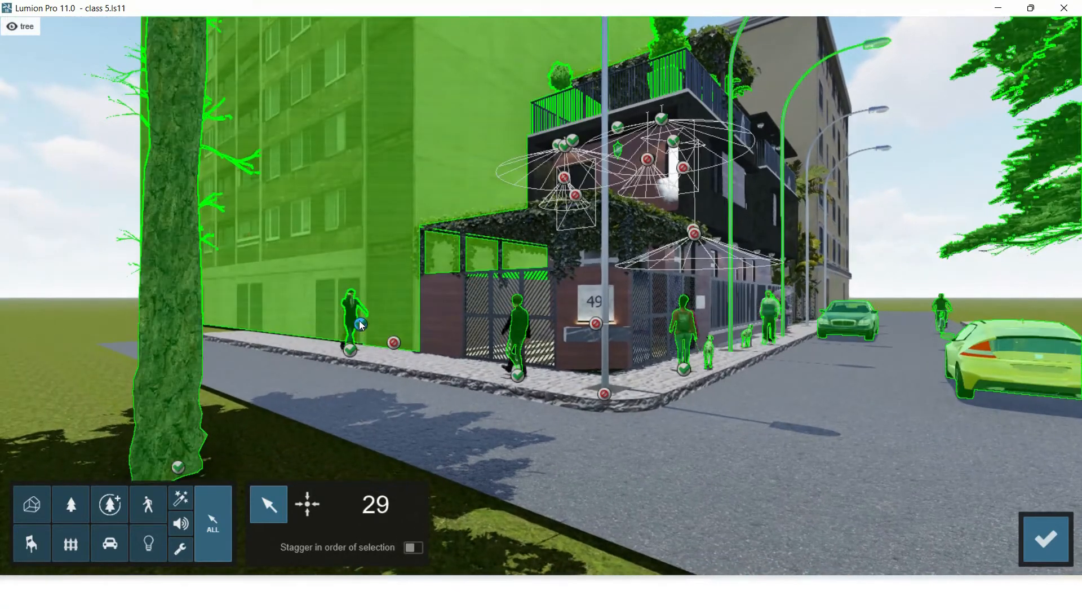
click(361, 326)
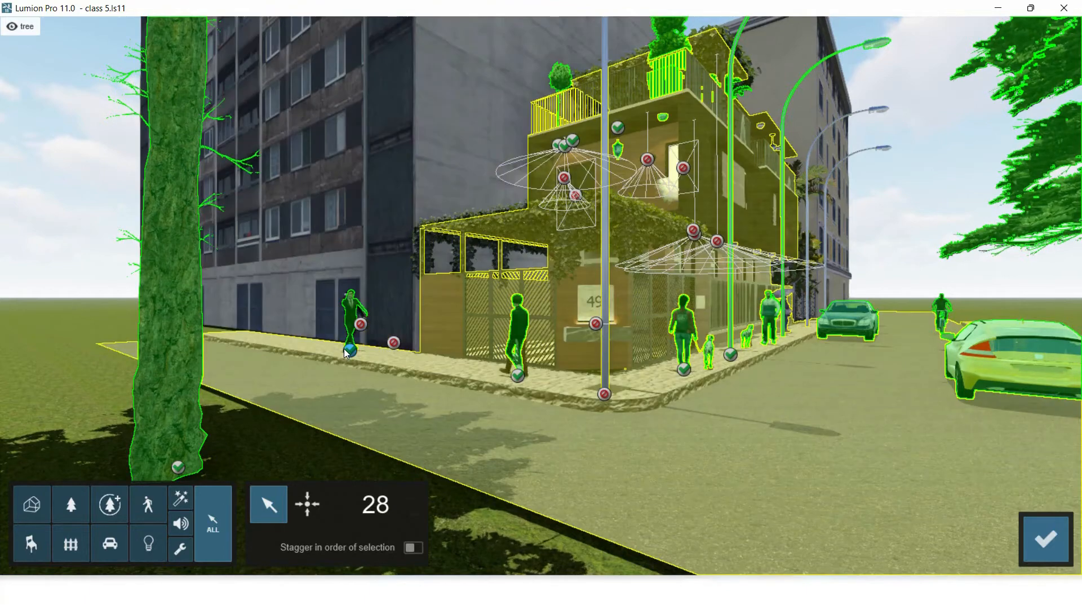
scroll(407, 266, down, 5)
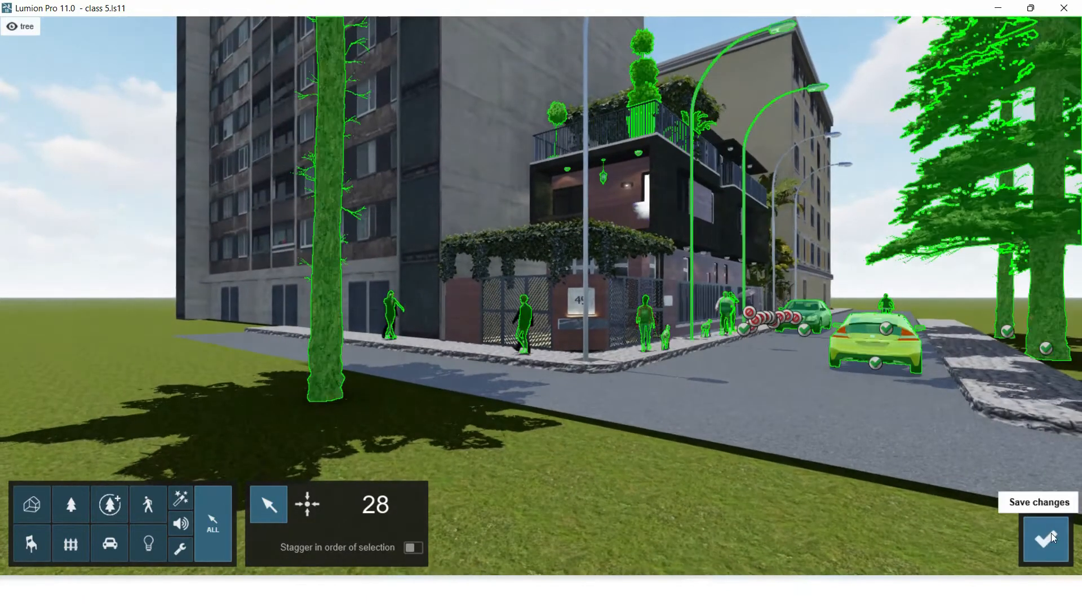
click(1044, 535)
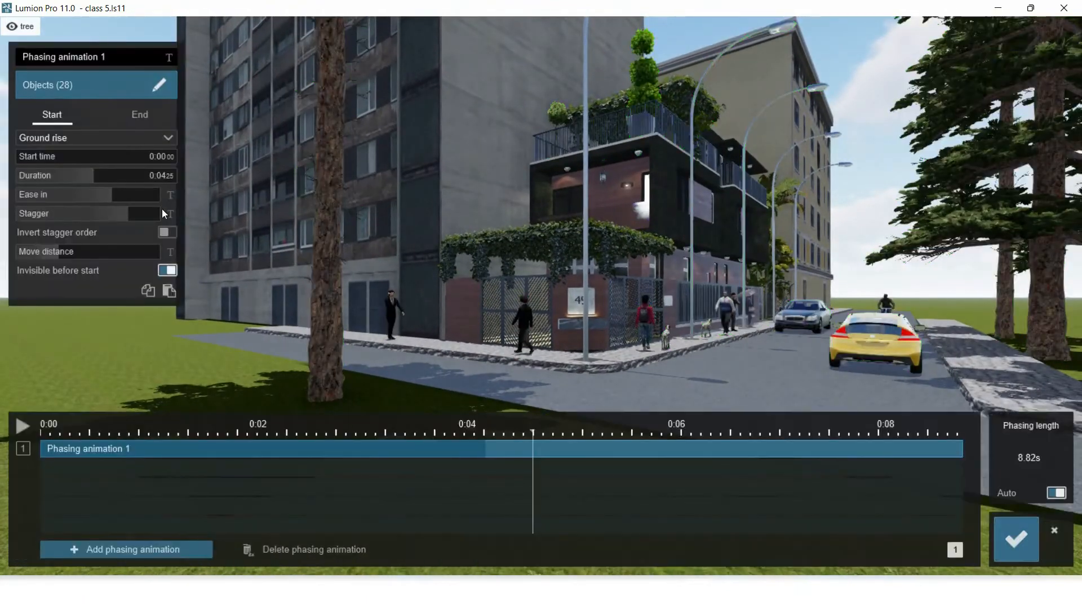
click(135, 140)
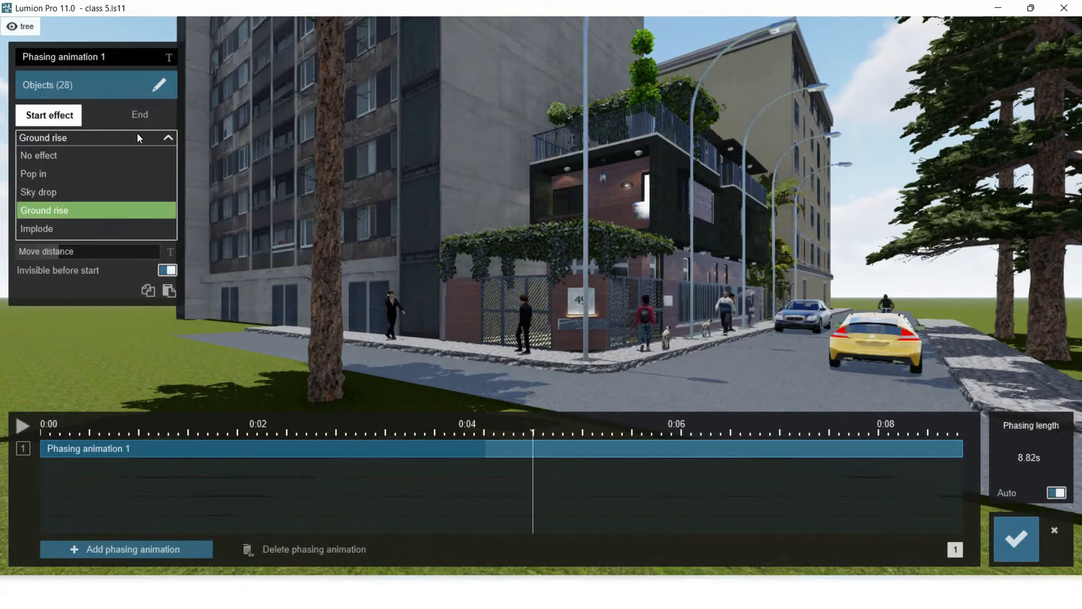
click(64, 175)
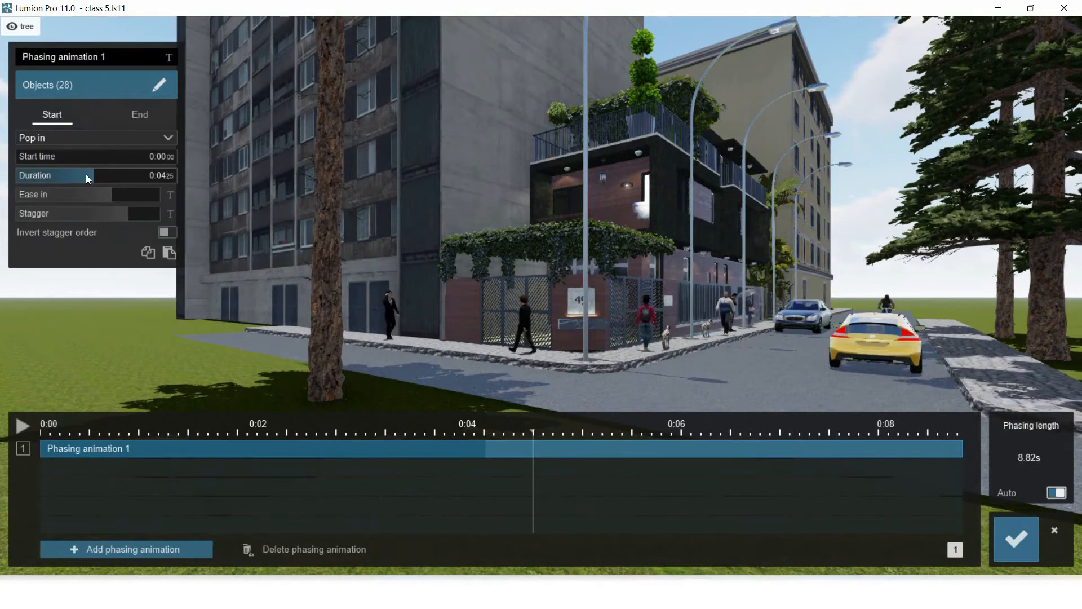
Step: Add a second phasing animation containing only the tall grey apartment block
click(128, 548)
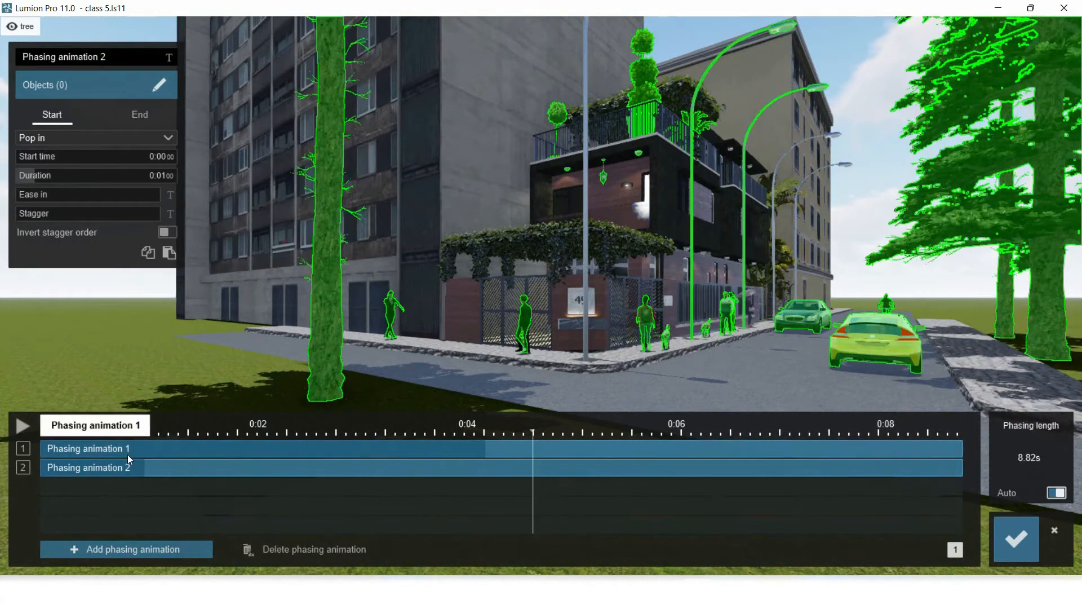
click(153, 89)
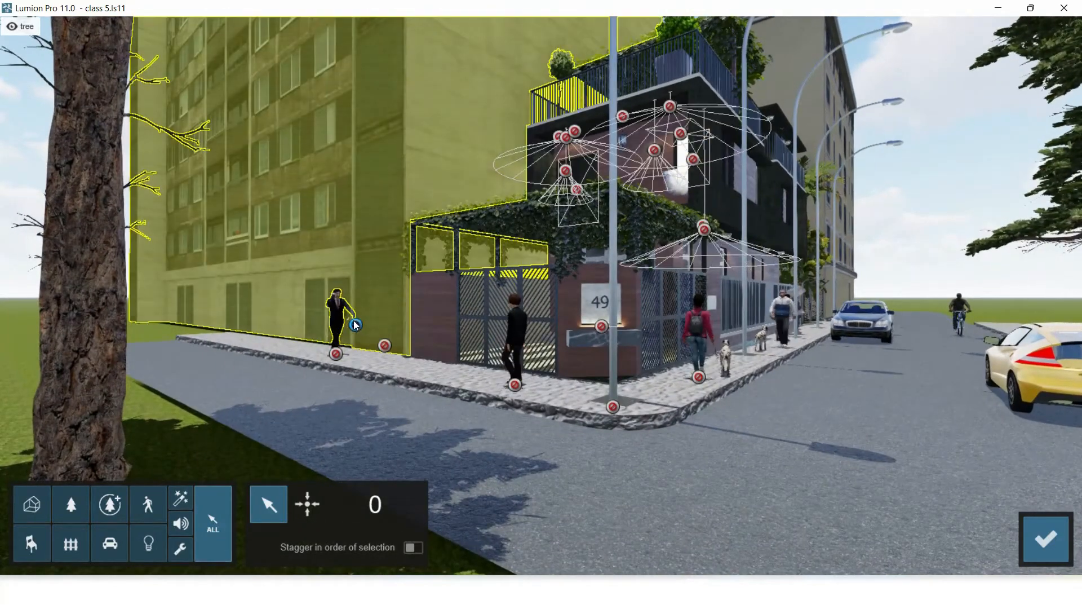
click(356, 325)
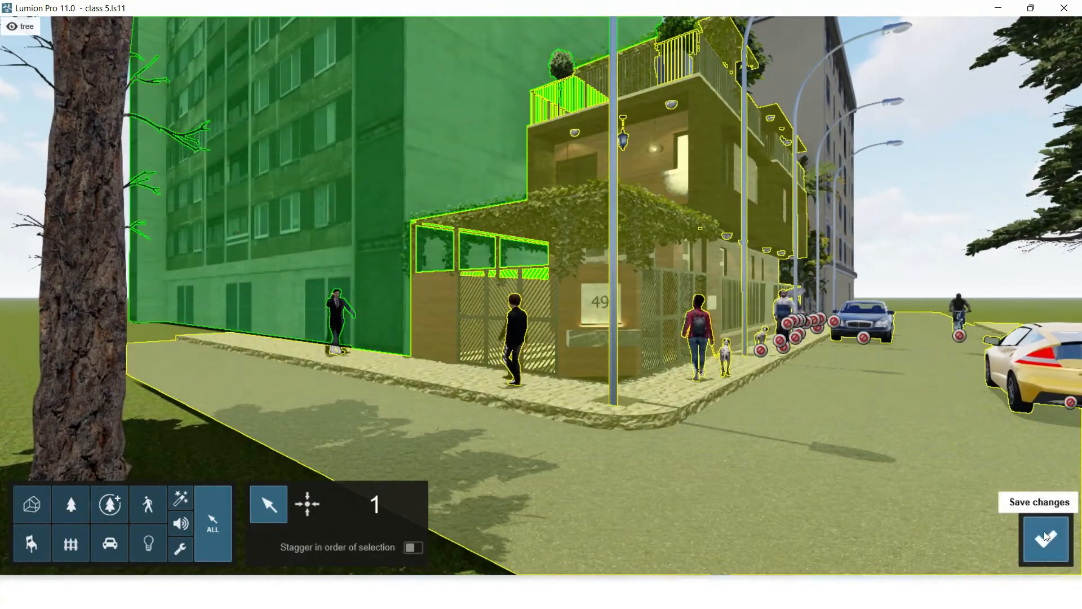
click(1046, 538)
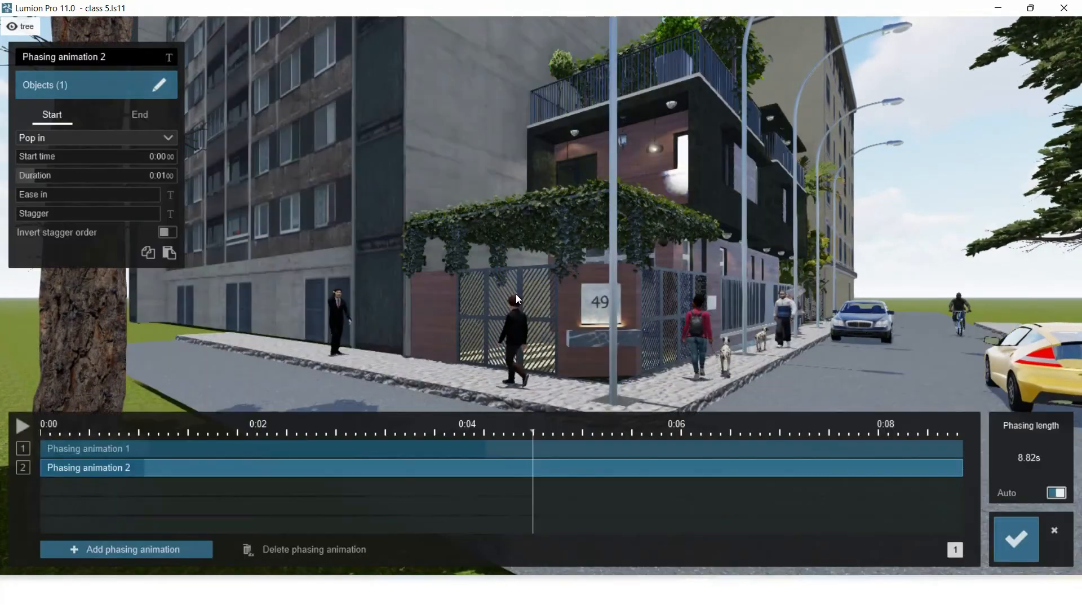
Step: Give Phasing animation 2 the Ground rise start effect and a start time of about 0.51 seconds
click(117, 152)
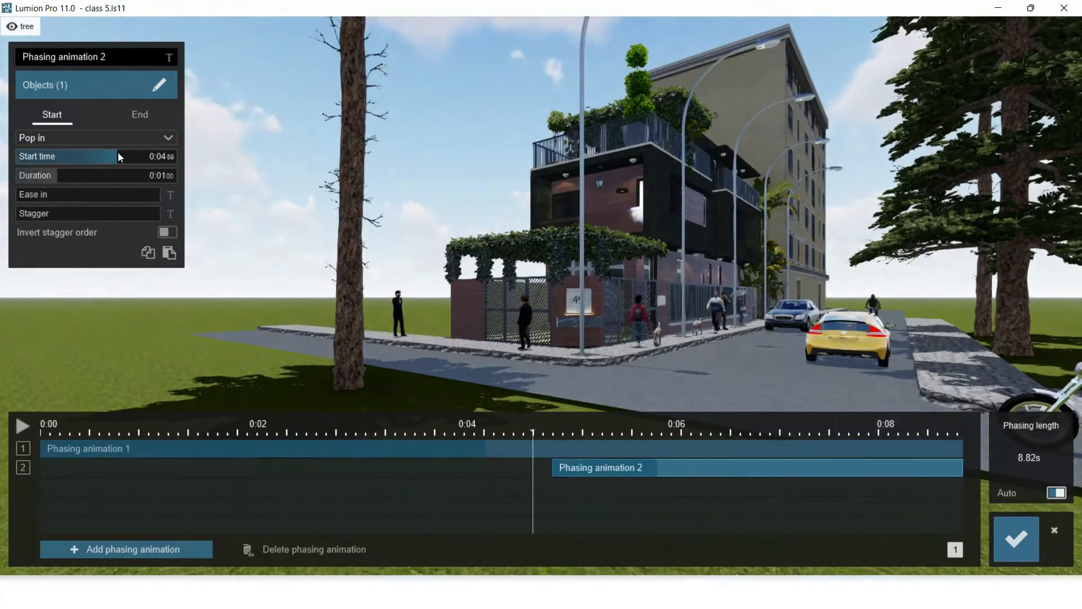
click(117, 141)
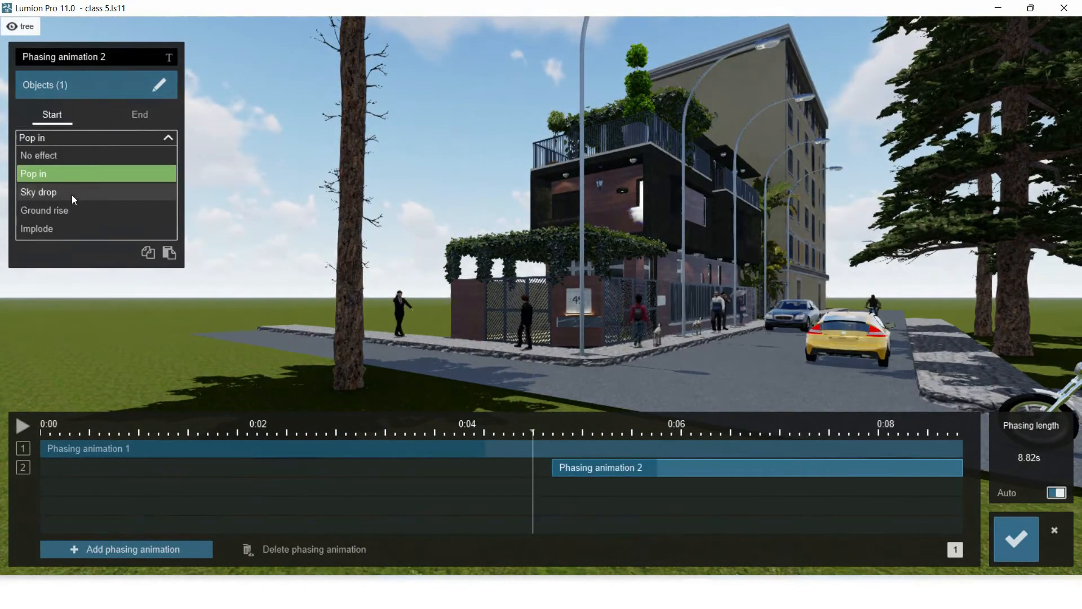
click(64, 211)
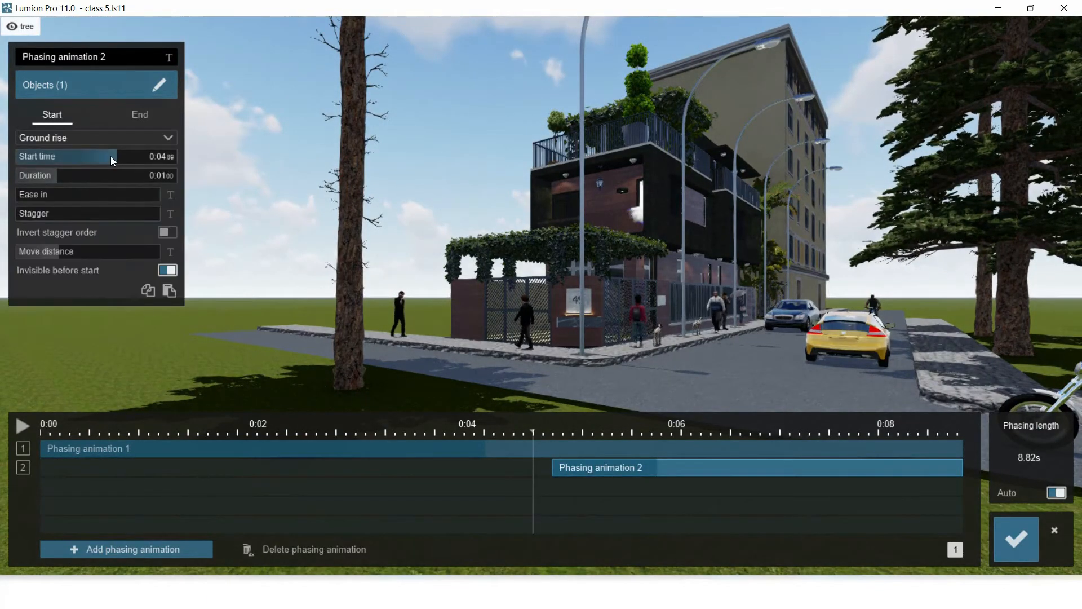
drag(111, 156, 27, 162)
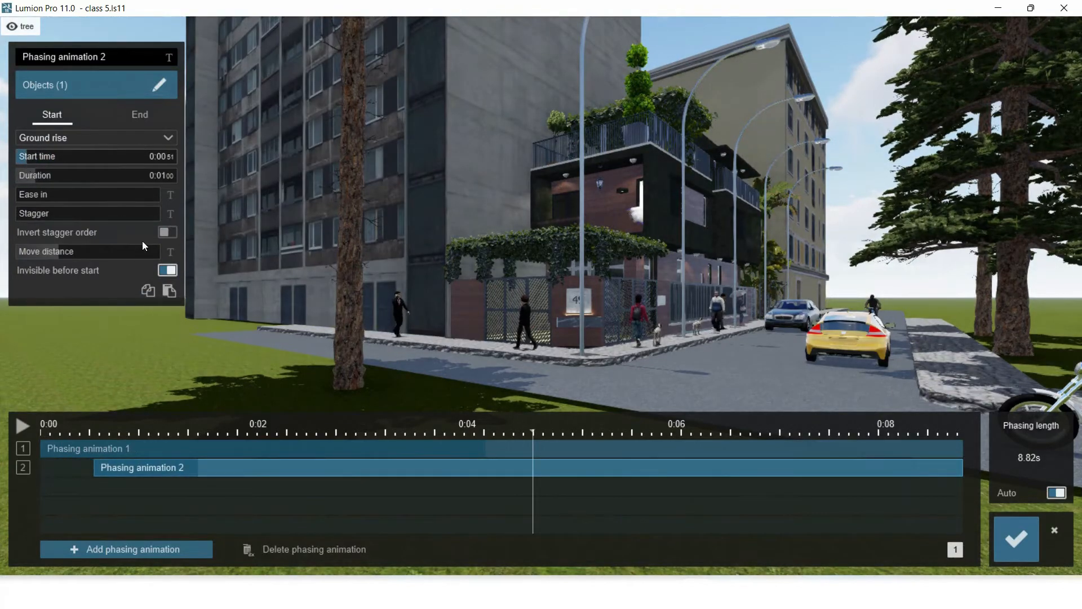
Step: Scrub along the phasing timeline to check how the two animations play together
drag(535, 431, 181, 448)
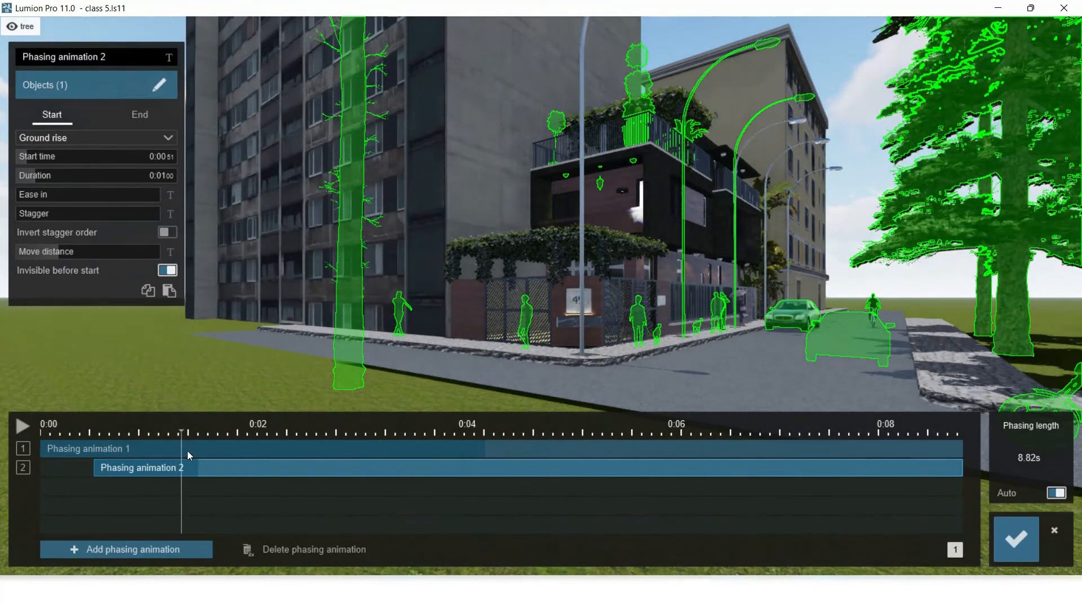
click(187, 451)
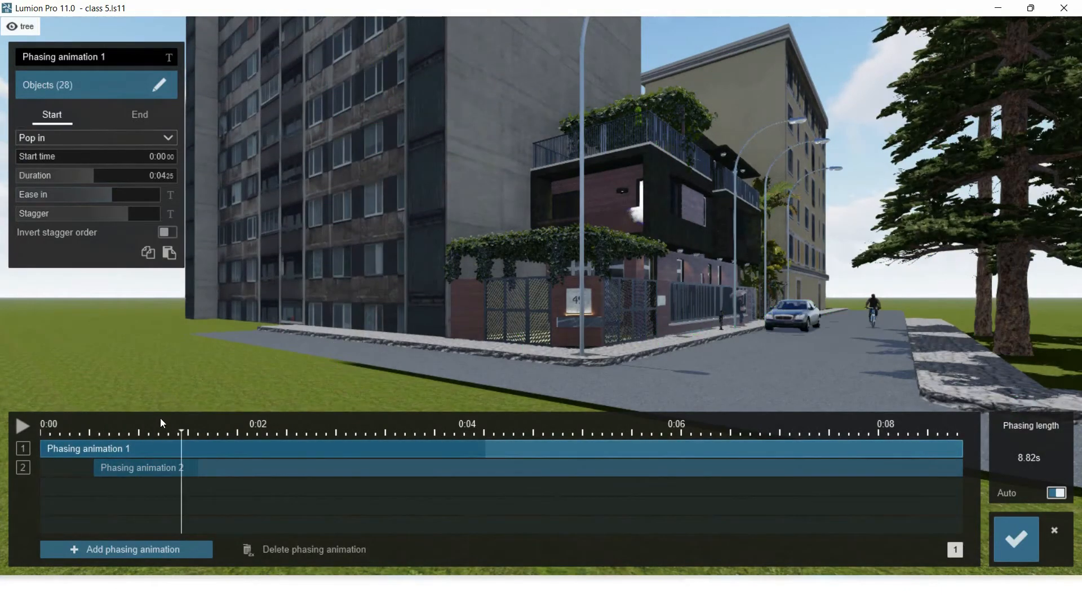
drag(179, 435, 495, 458)
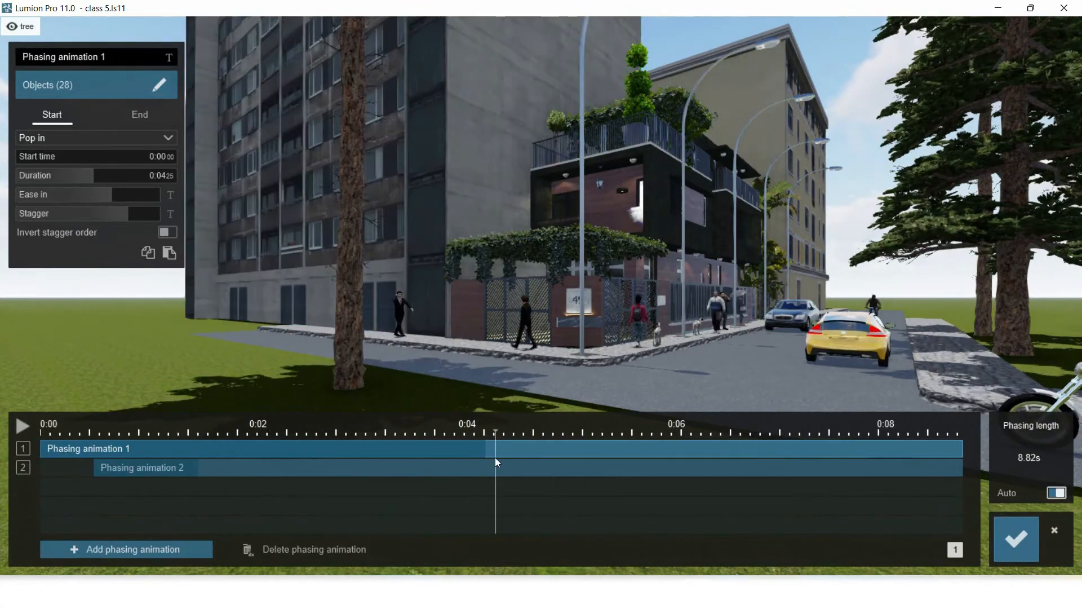
Step: Retime Phasing animation 2 to start at 2.48 seconds and last 1.15 seconds, and set Phasing animation 1's duration to 2.53 seconds
click(220, 467)
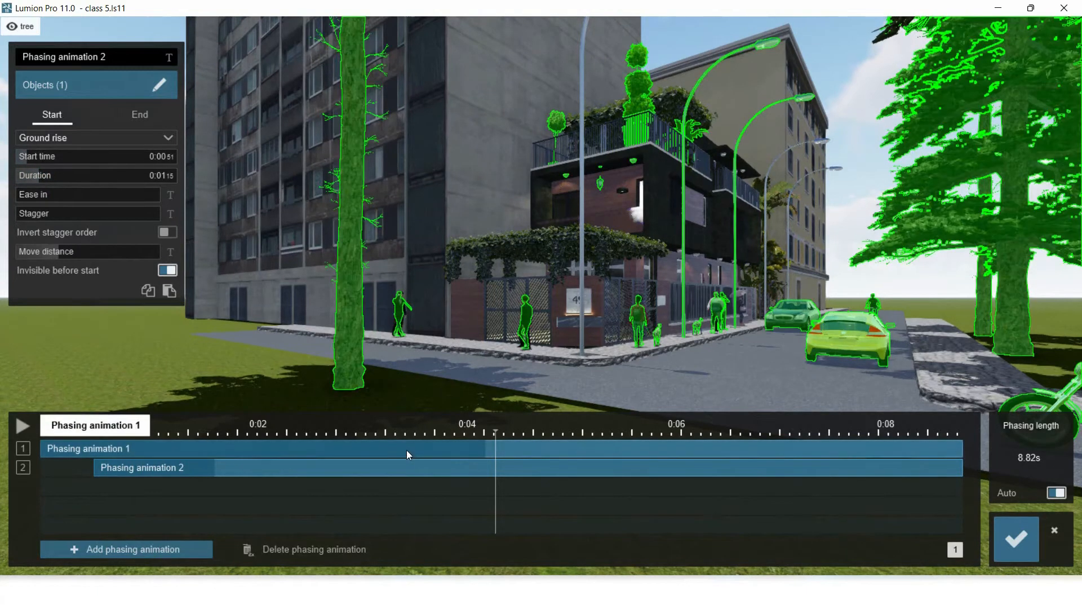
click(408, 449)
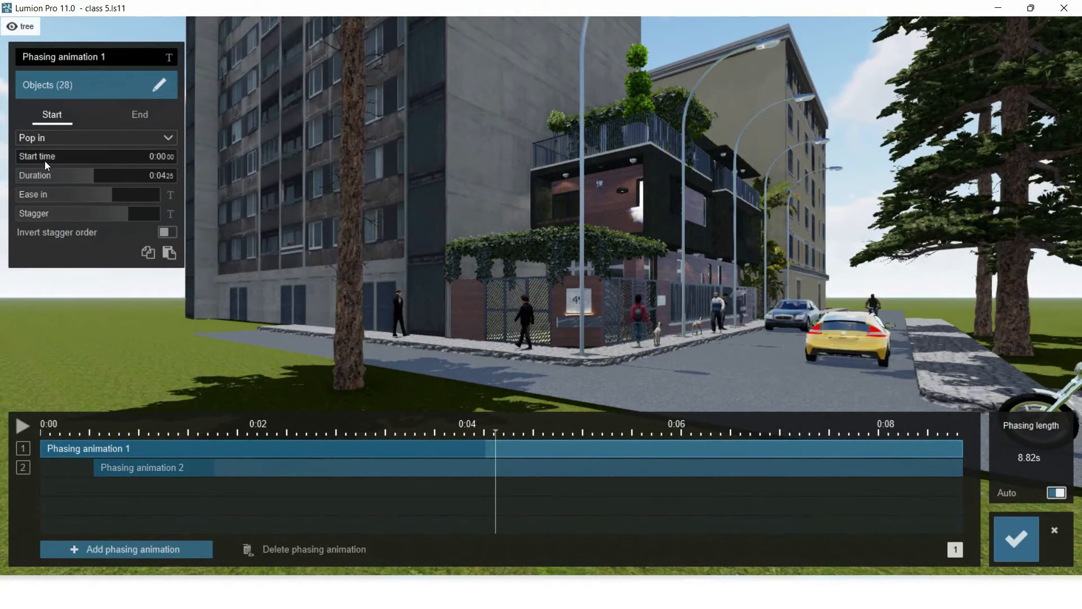
mouse_move(69, 179)
mouse_down()
mouse_move(116, 176)
mouse_move(36, 183)
mouse_move(64, 191)
mouse_up()
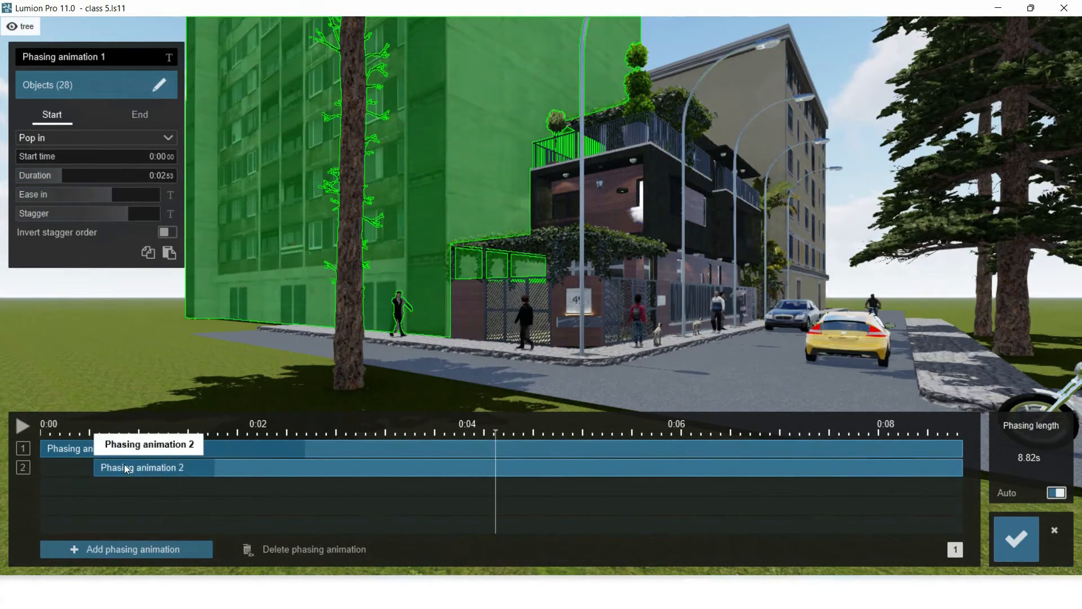
drag(336, 469, 306, 468)
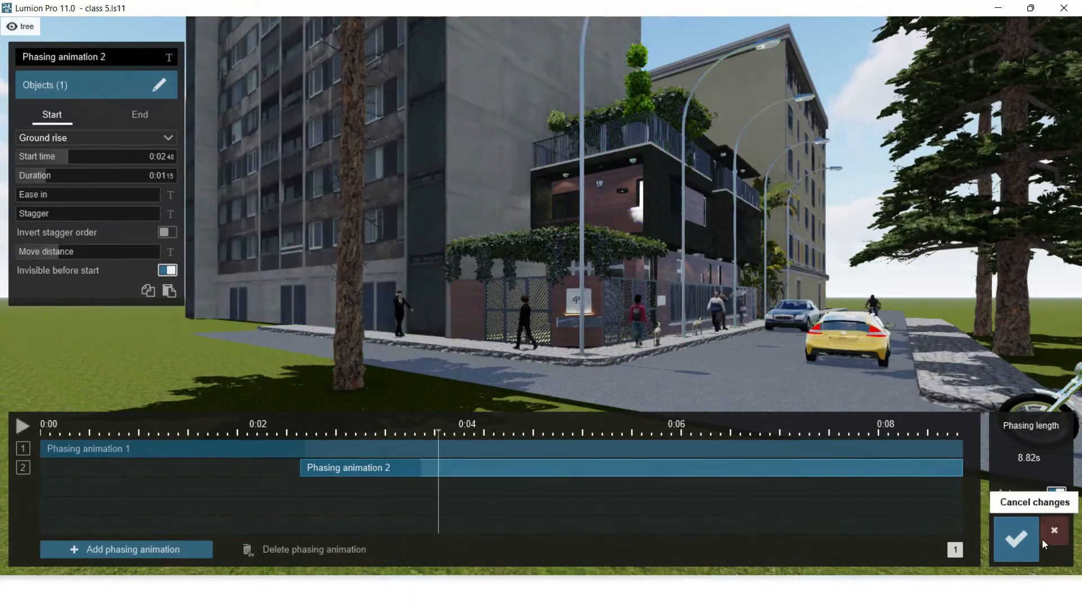
Step: Accept the phasing changes, then play and scrub through the clip to review the animation
click(1009, 536)
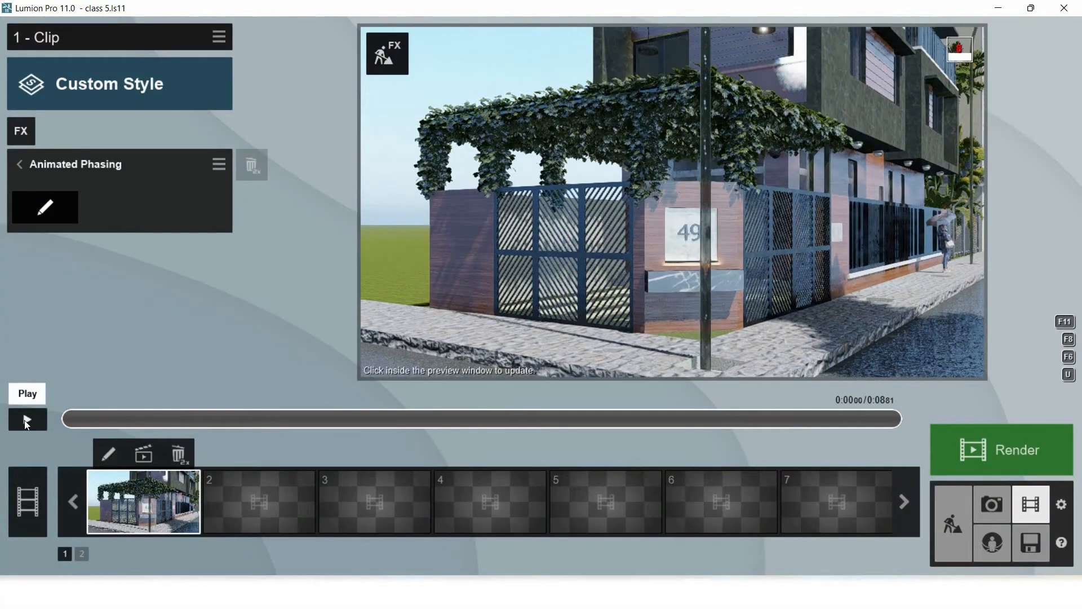
click(26, 421)
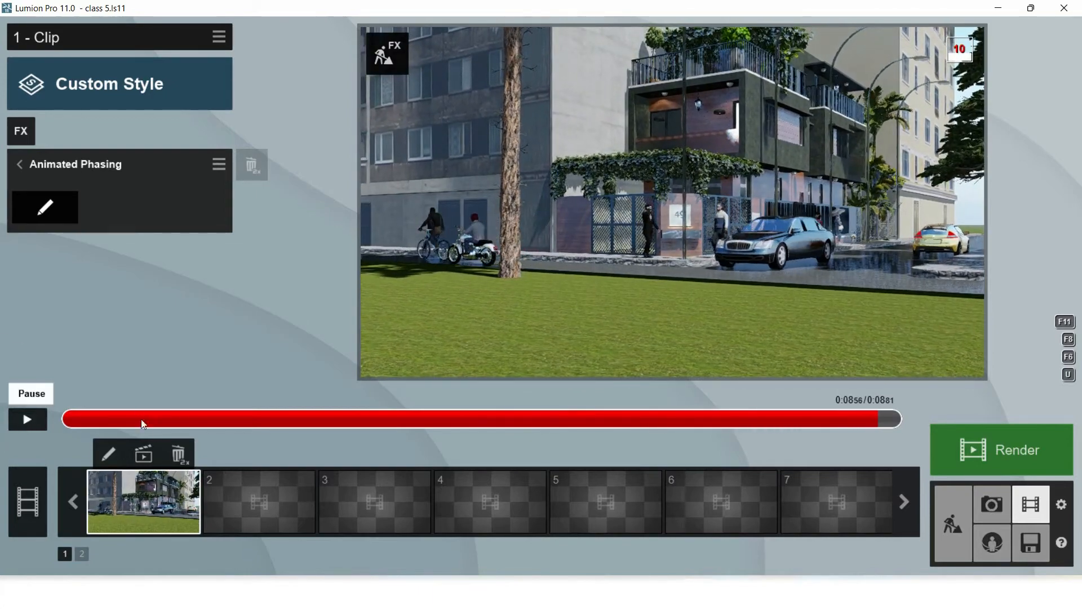
drag(74, 418, 556, 413)
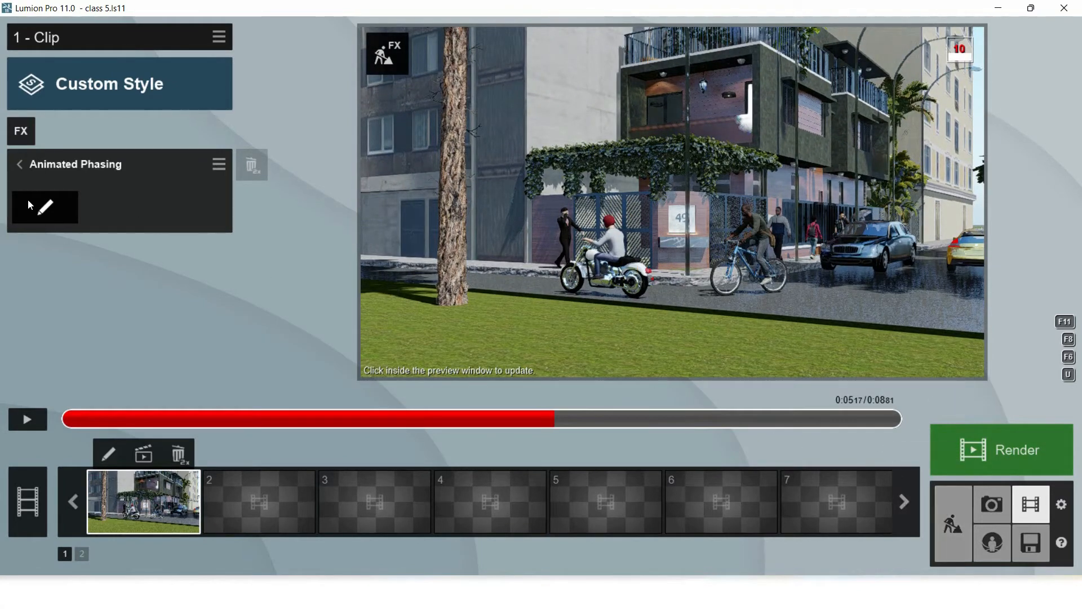
Step: Add a third phasing animation containing the three nearest street lamps along the sidewalk in front of the house
click(49, 211)
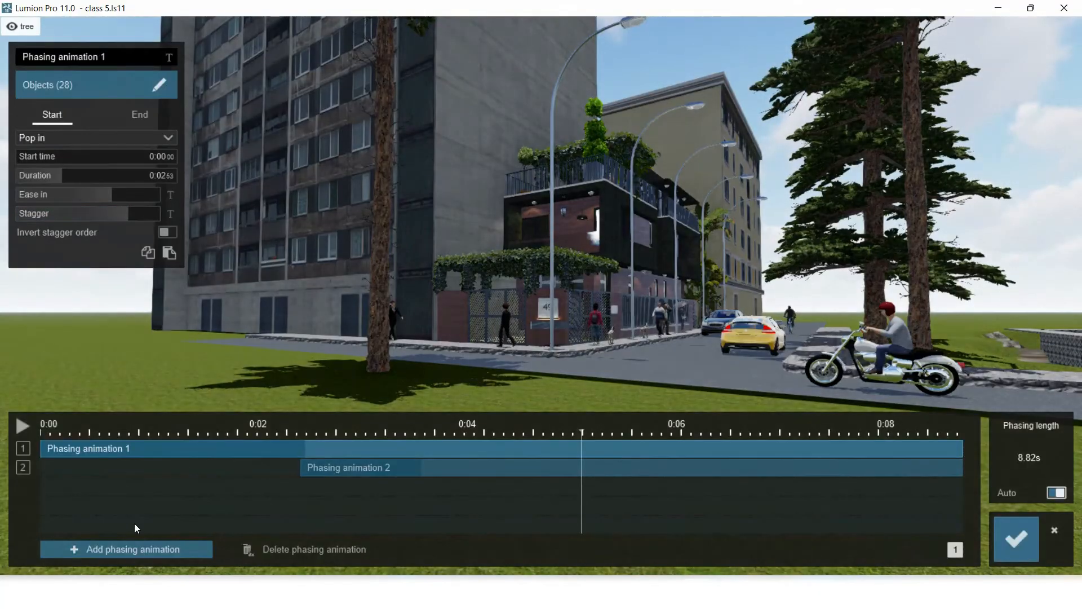
click(124, 549)
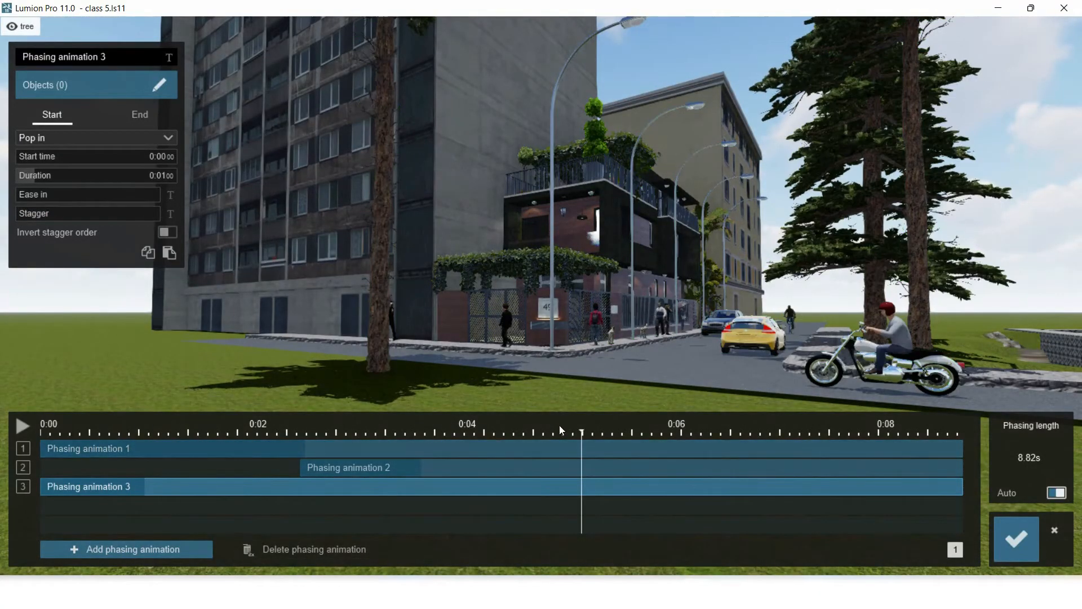
drag(583, 432, 44, 432)
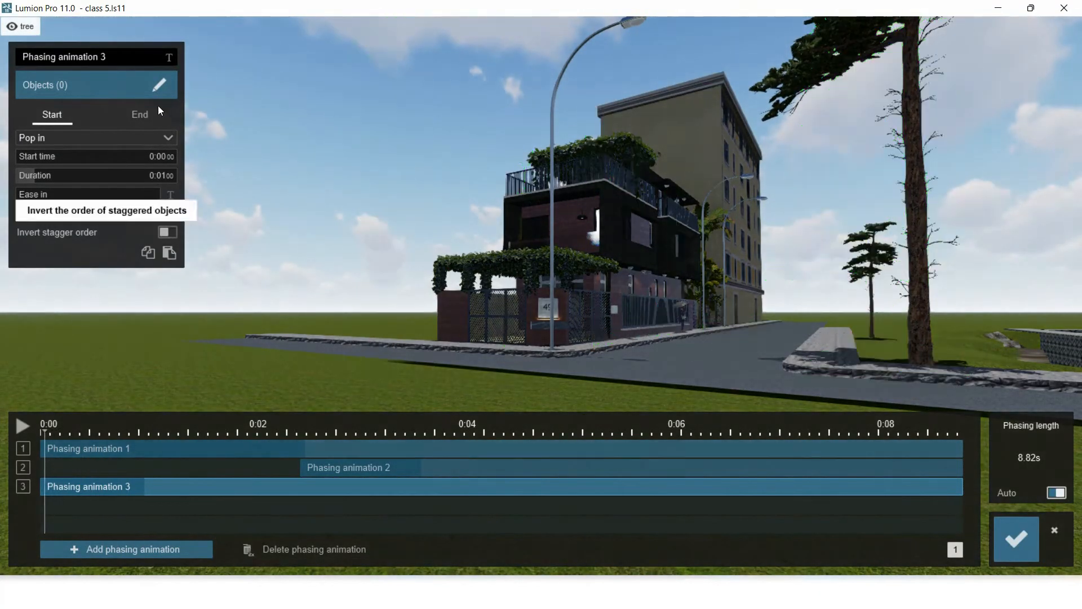
click(151, 80)
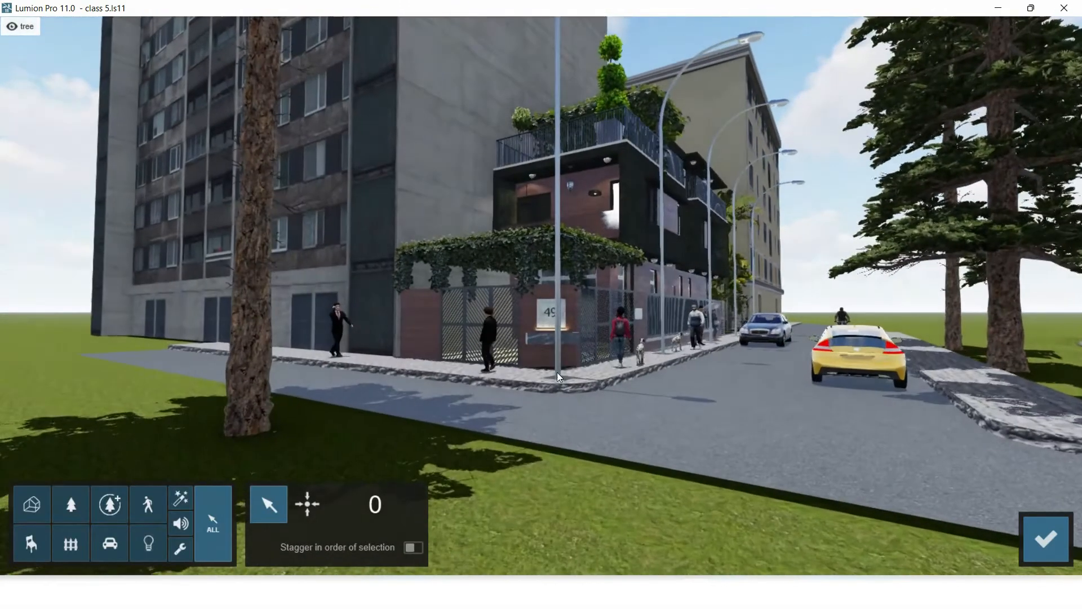
right_drag(557, 377, 507, 357)
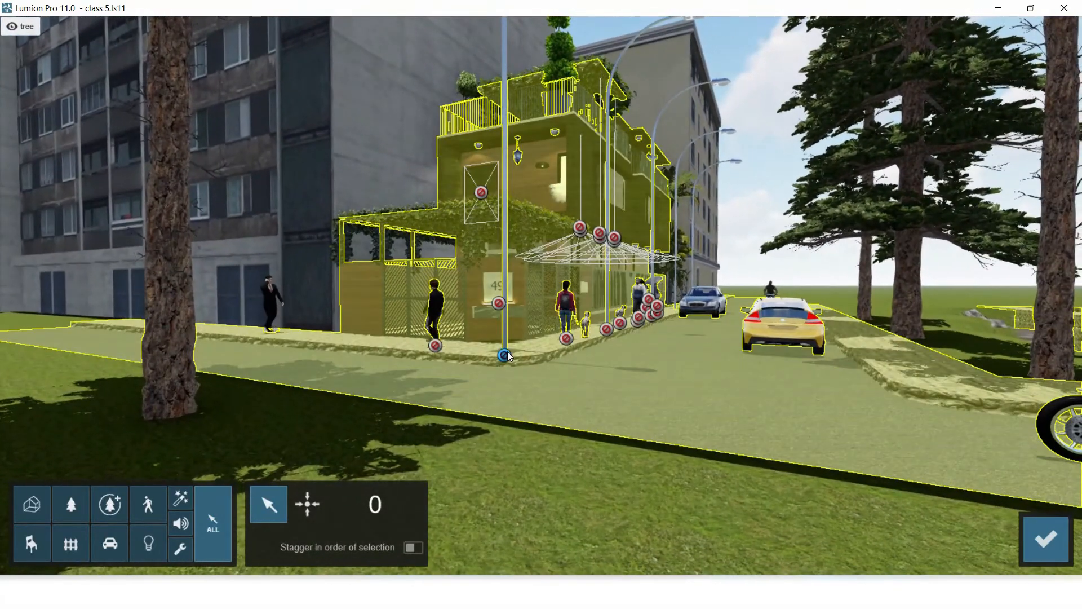
click(505, 355)
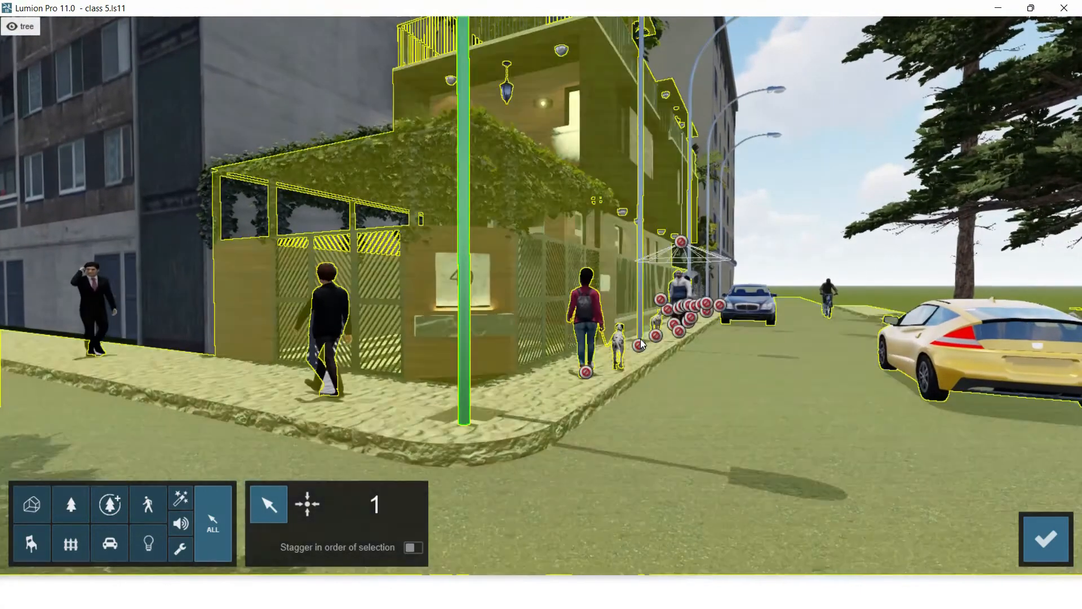
ctrl+click(639, 344)
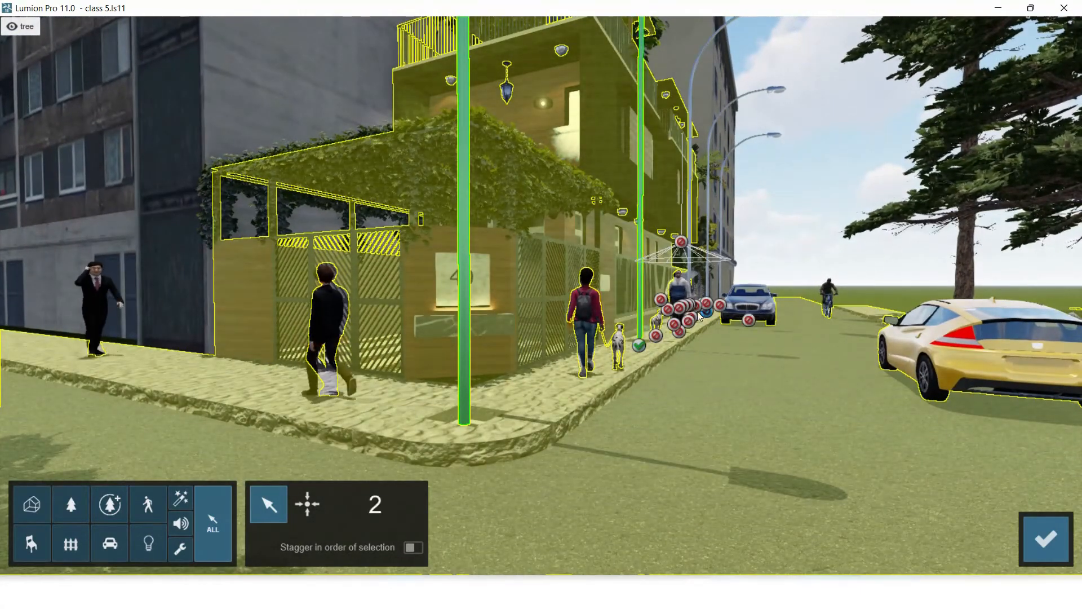
key(w)
key(s)
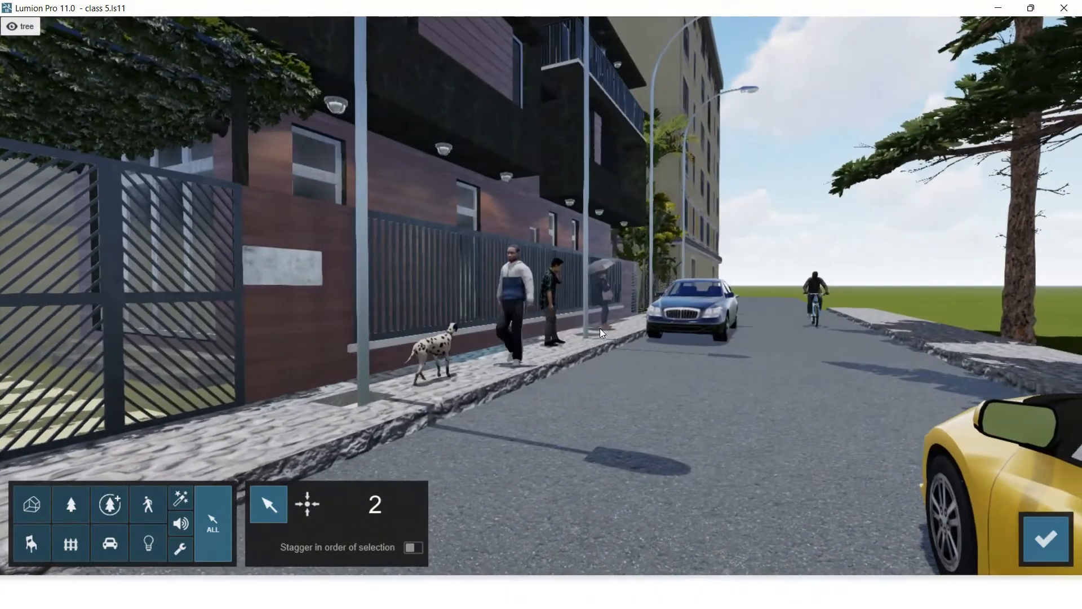
ctrl+click(600, 328)
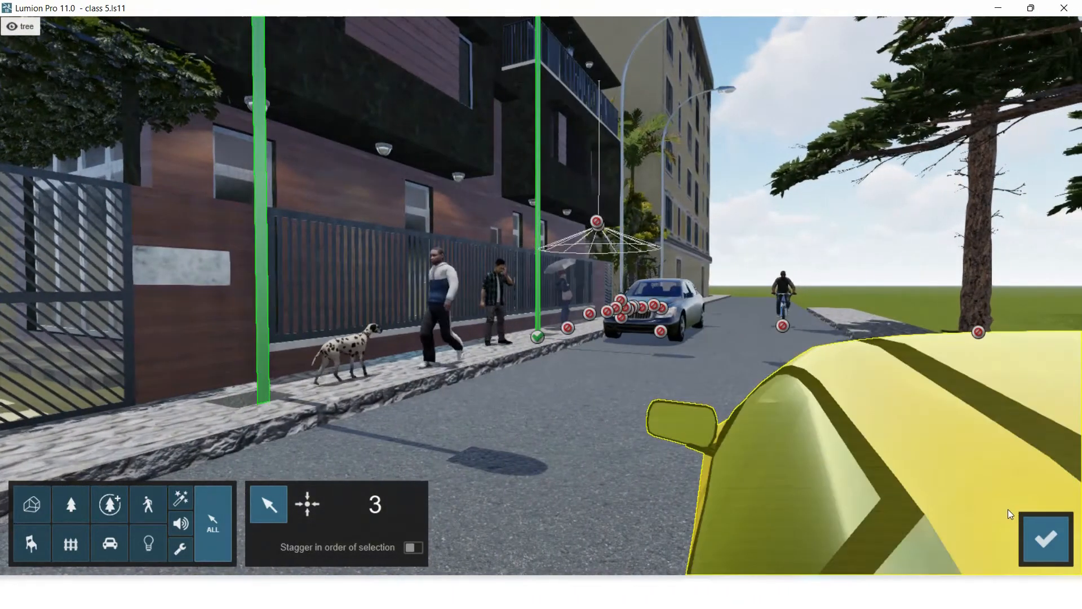
click(1044, 538)
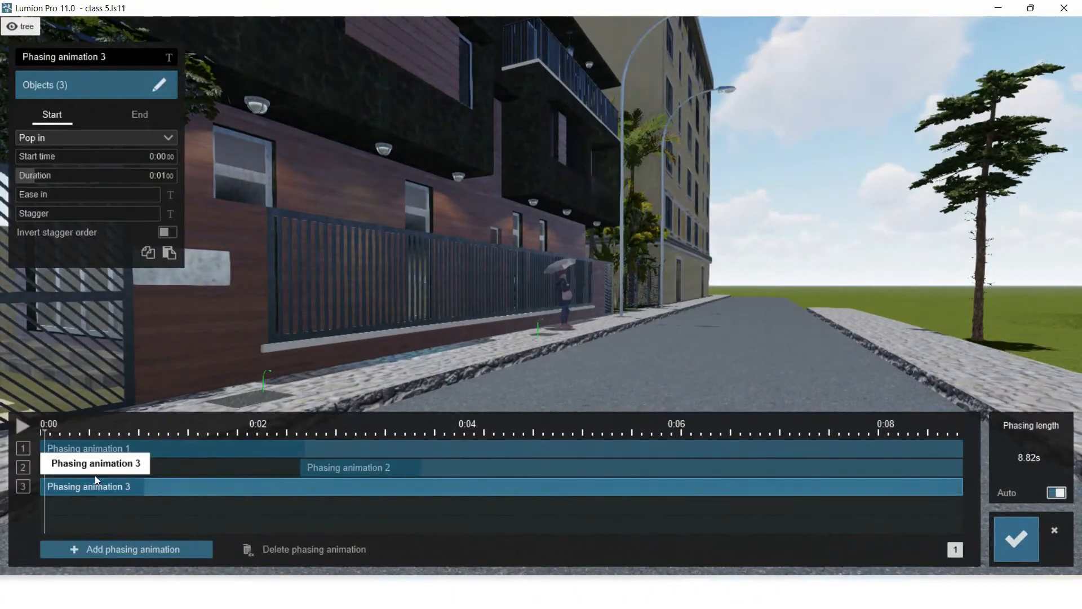
Step: Give Phasing animation 3 the Sky drop start effect, accept the changes and preview the clip
drag(46, 431, 83, 485)
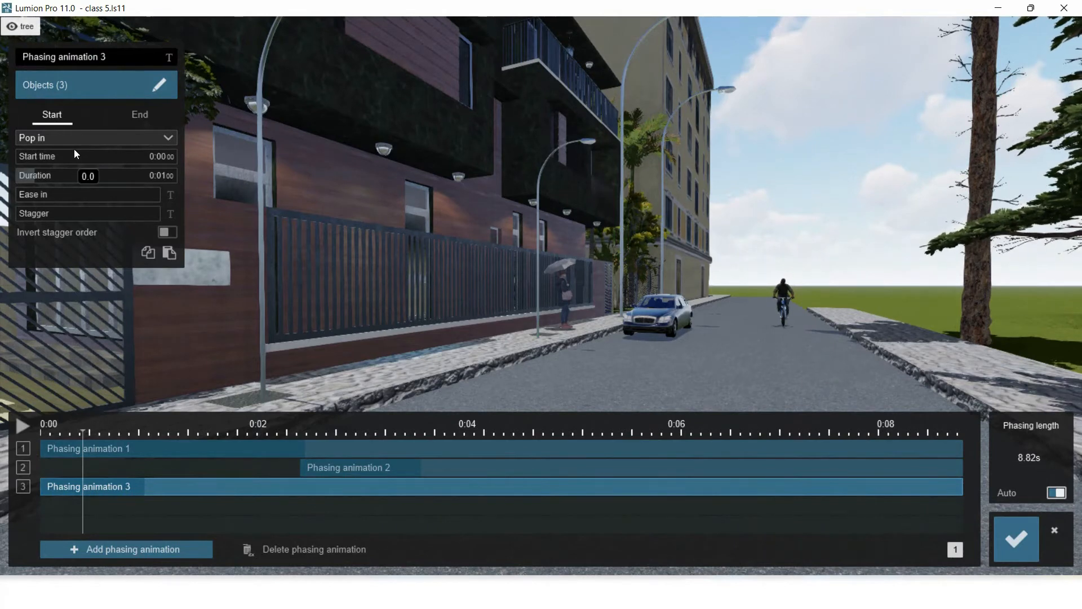
click(74, 134)
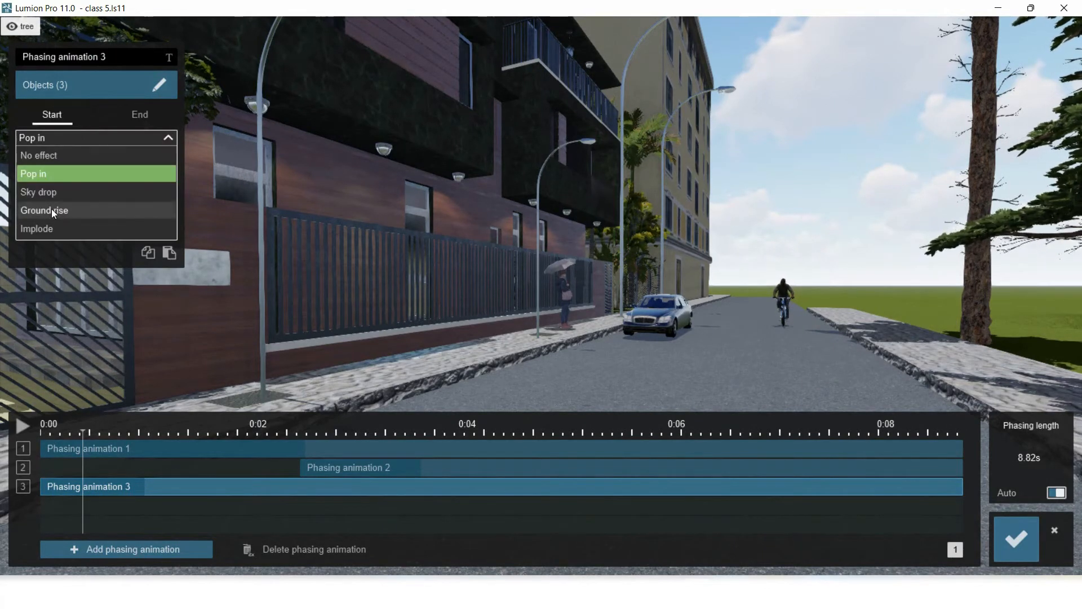
click(52, 194)
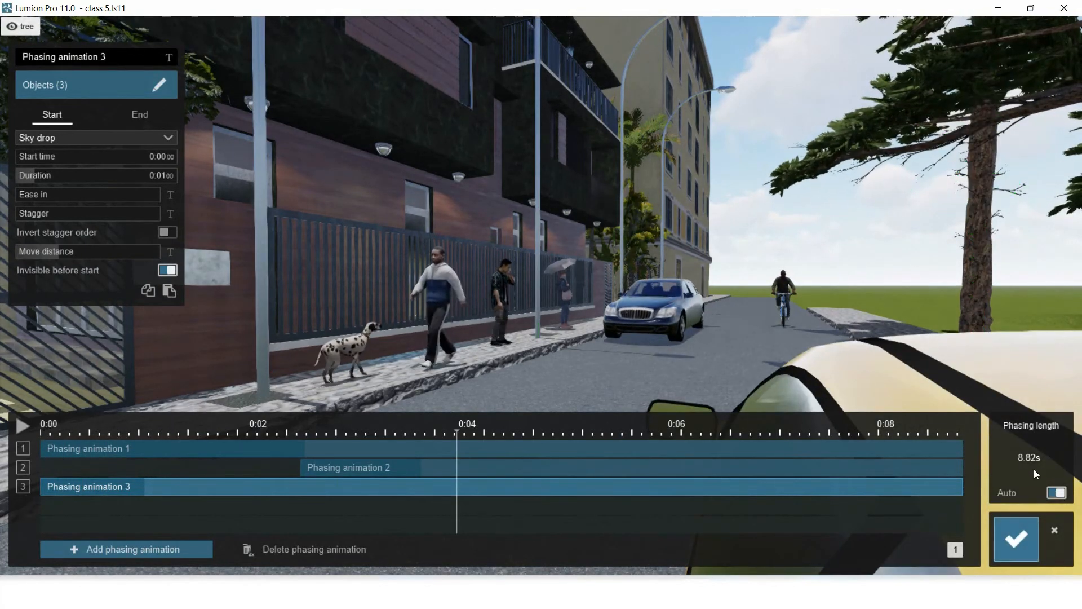
click(1016, 539)
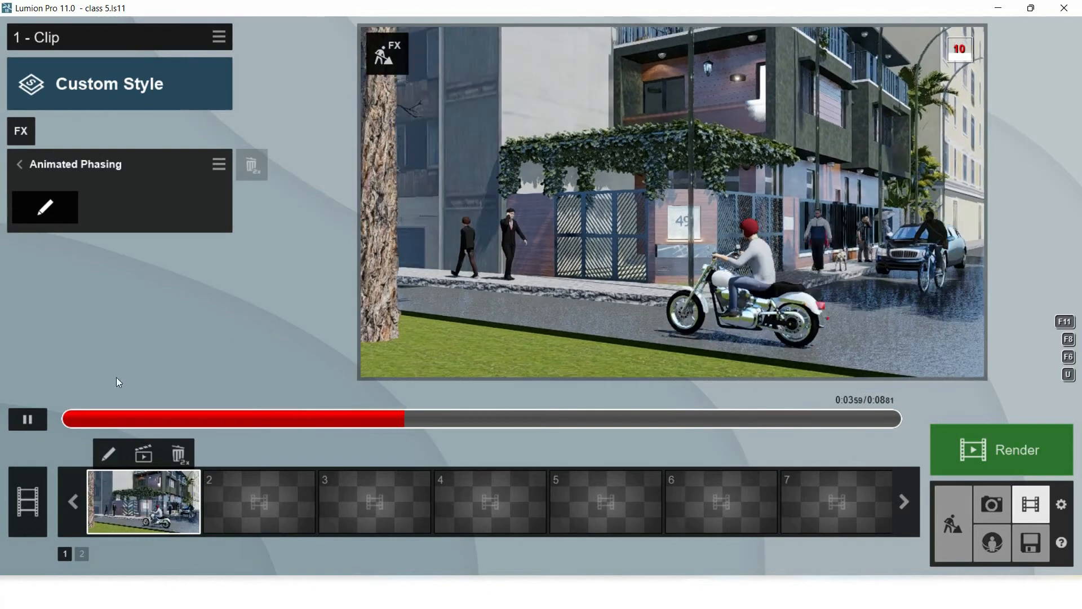
click(27, 419)
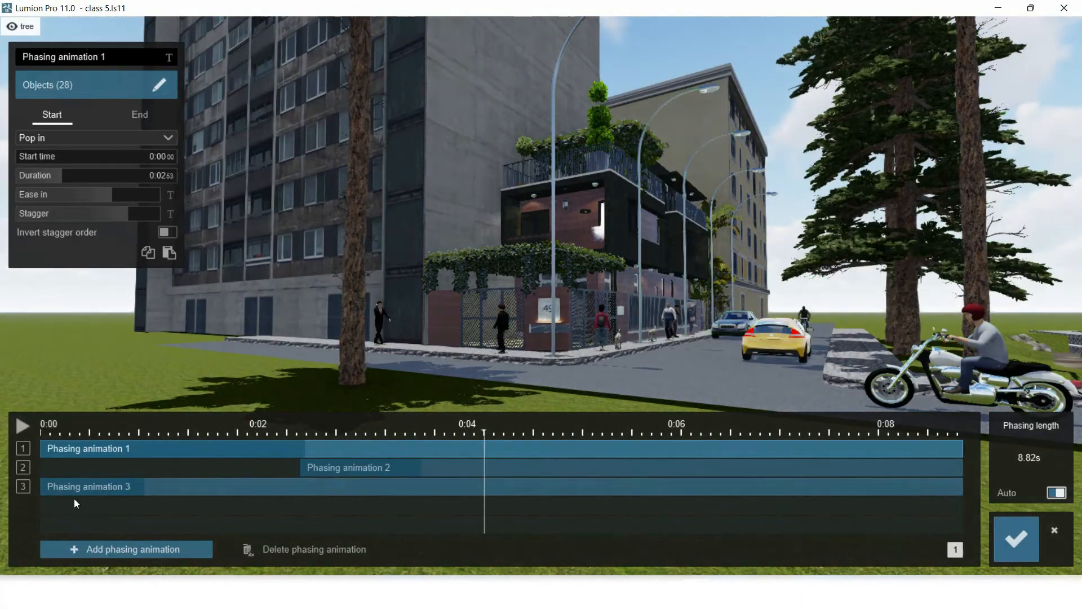
Step: Retime Phasing animation 3 to start at about 2.65 seconds and last about 3.86 seconds
drag(63, 489, 432, 485)
drag(501, 492, 426, 479)
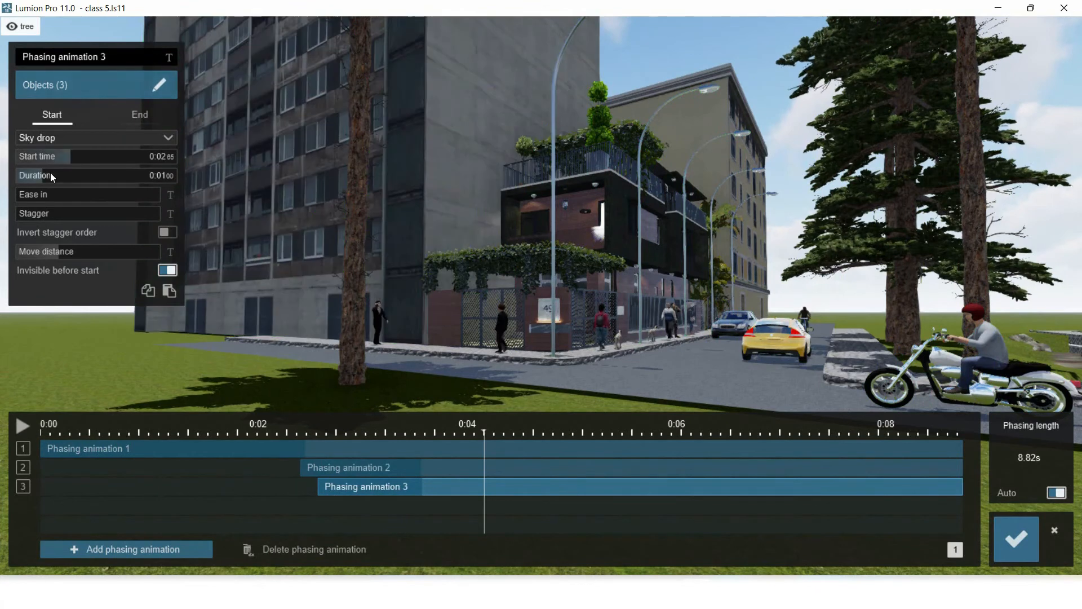
drag(49, 174, 117, 178)
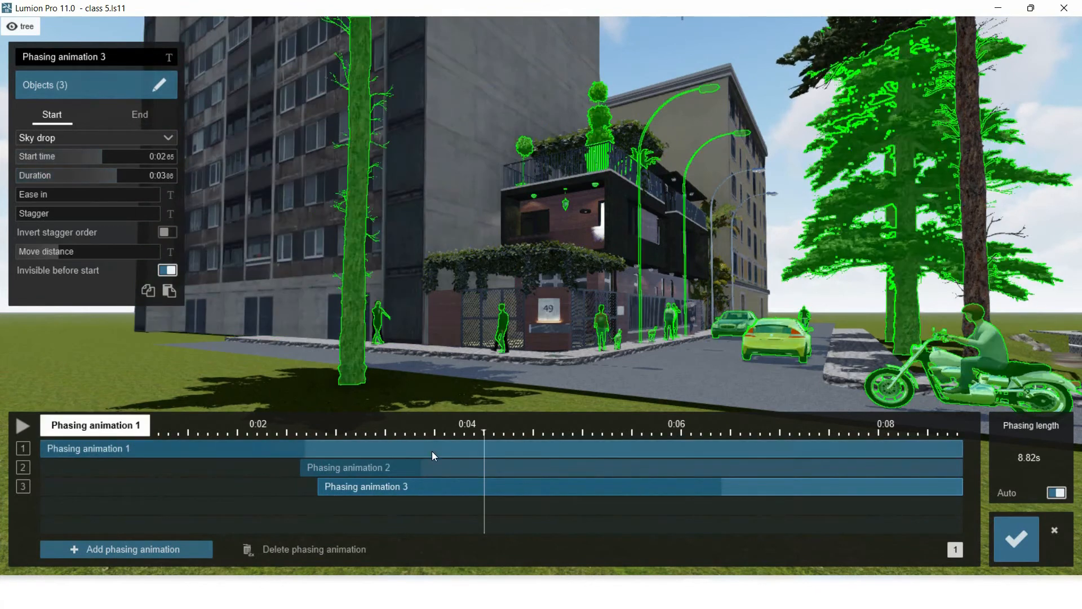
Step: Set the duration of Phasing animation 2 to 3.50 seconds and Phasing animation 1 to 4.75 seconds, then accept the changes
click(429, 467)
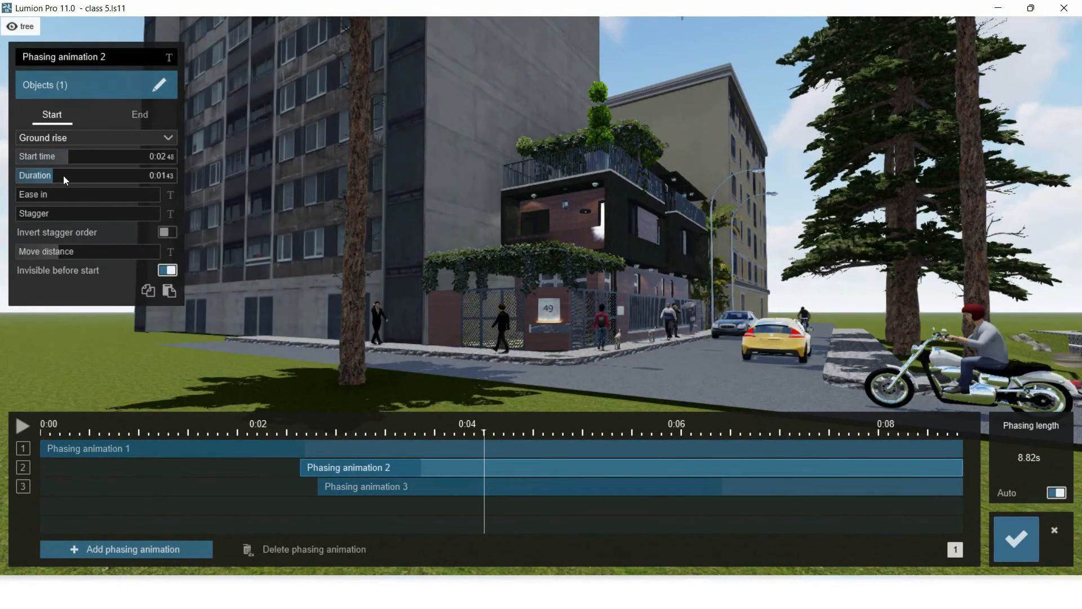
drag(63, 175, 105, 177)
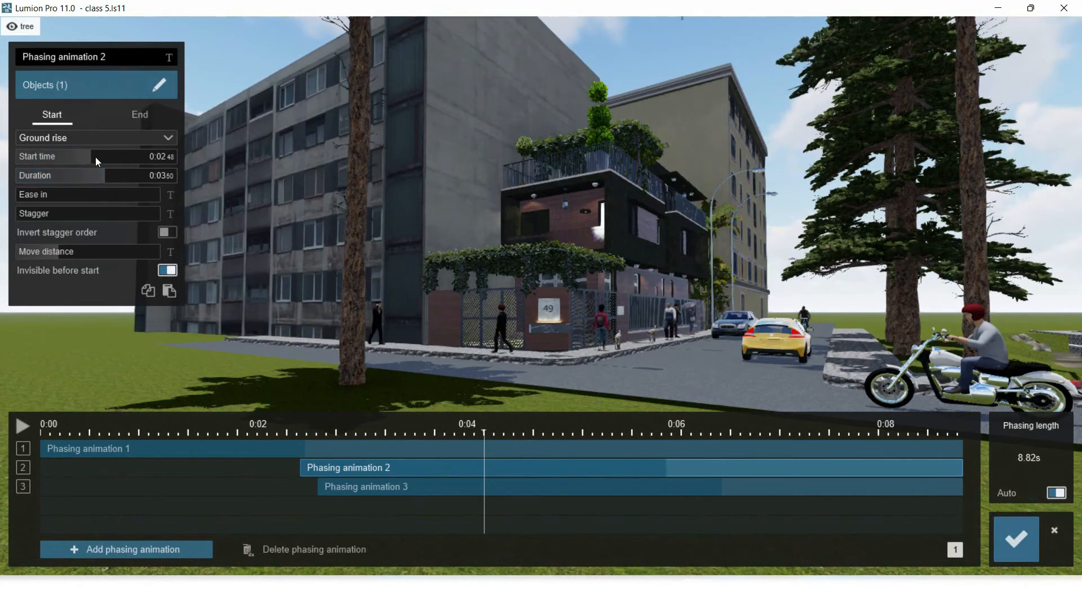
click(398, 448)
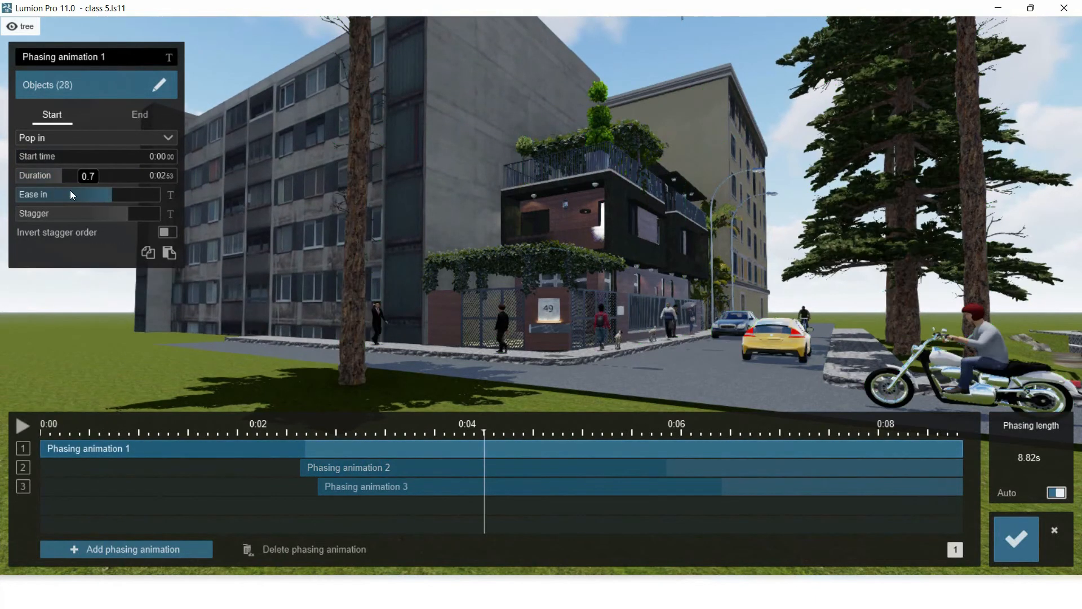
drag(72, 178, 103, 183)
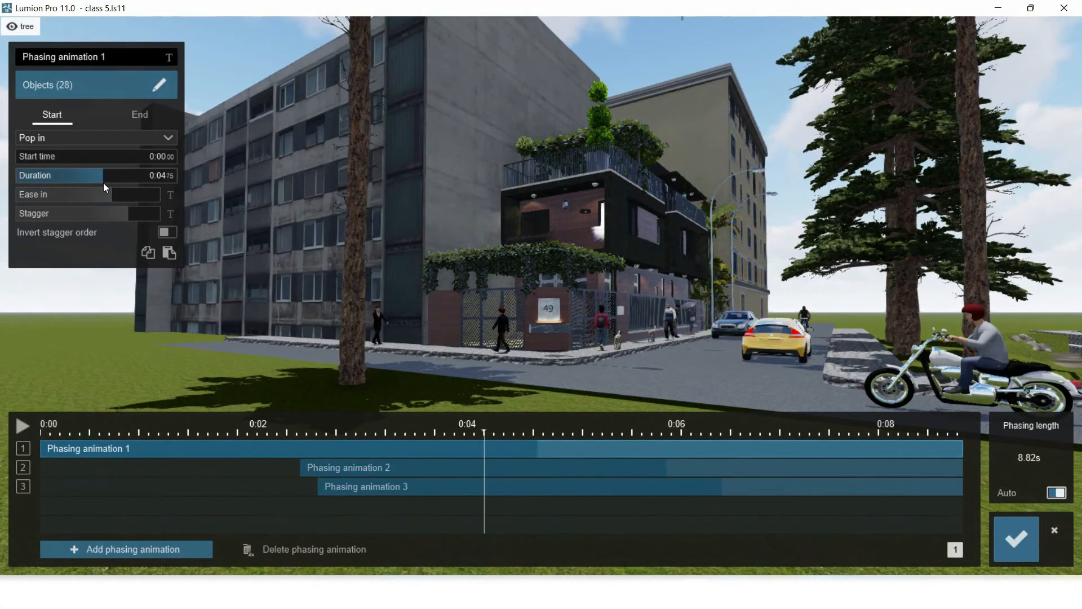
click(1002, 529)
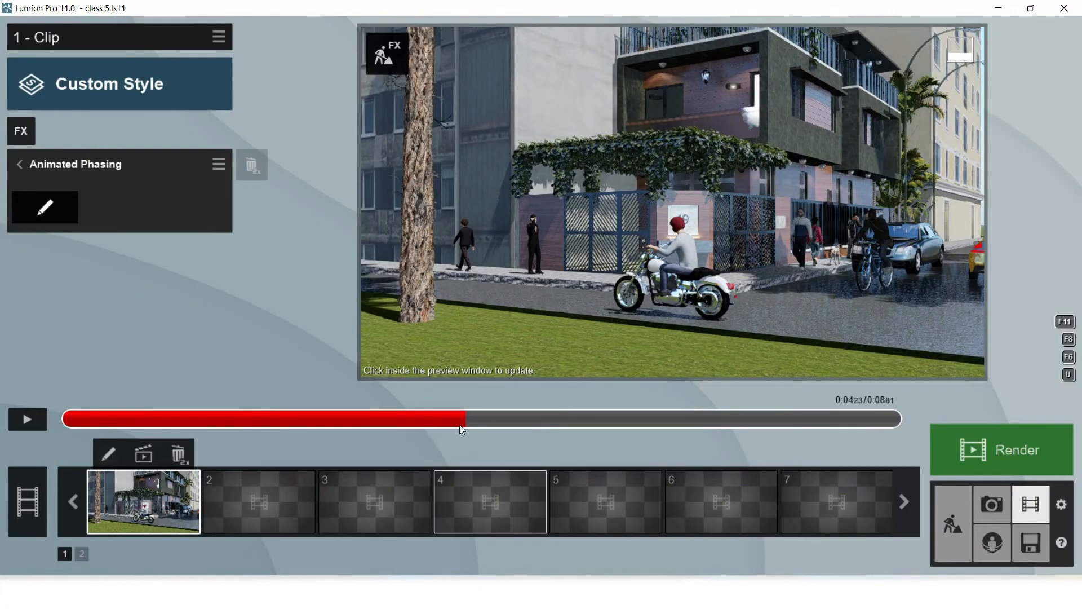
Step: Rewind the clip to the start and play part of it to check the new phasing timing
drag(357, 415, 18, 408)
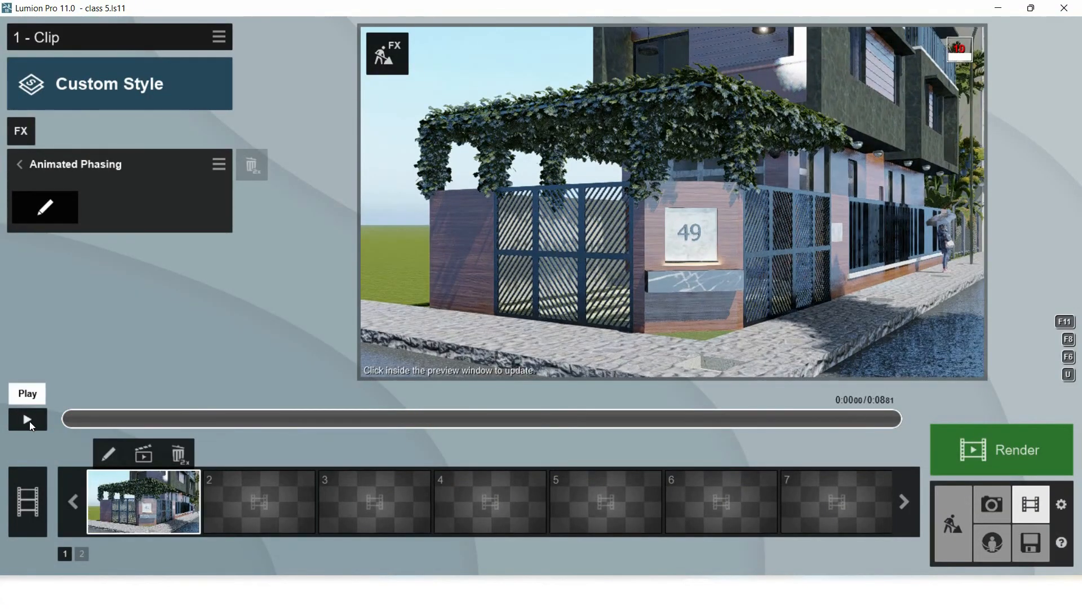
click(29, 421)
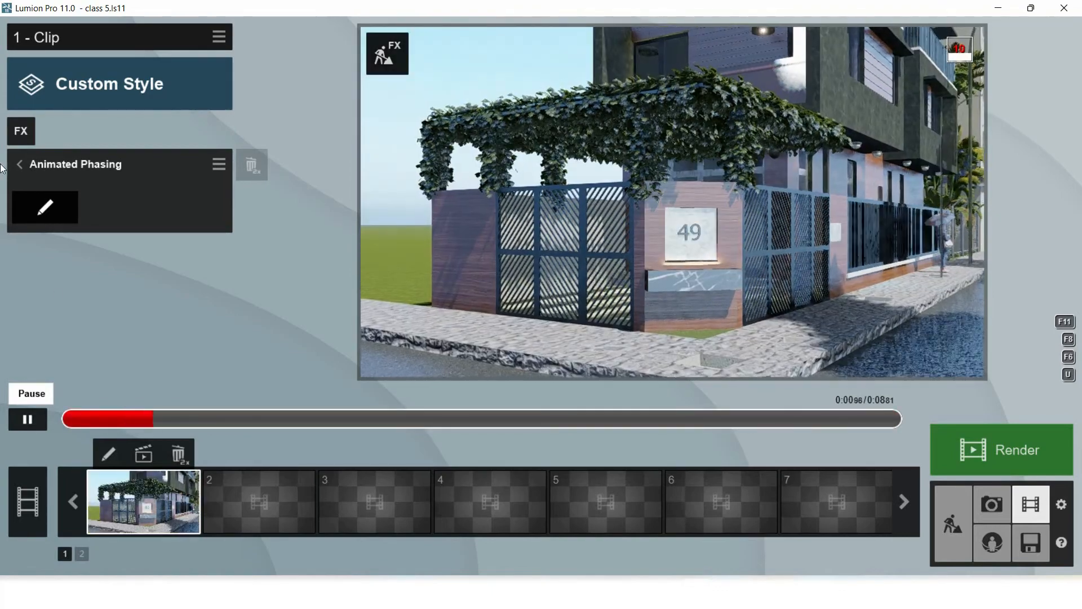
click(33, 420)
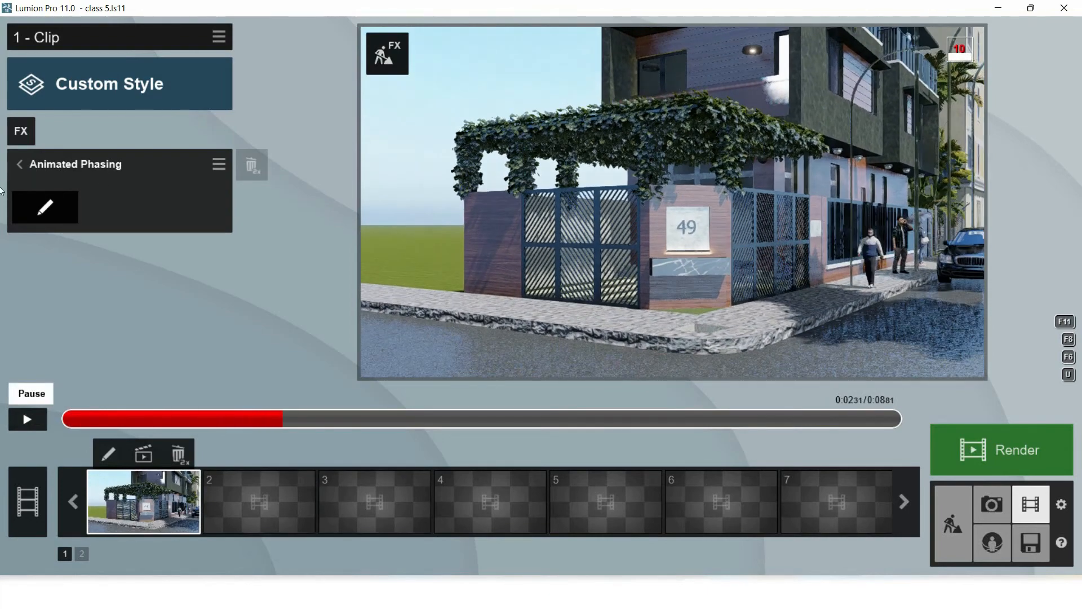
Step: Leave the Animated Phasing settings and save the project to its existing file, class 5.ls11
click(21, 164)
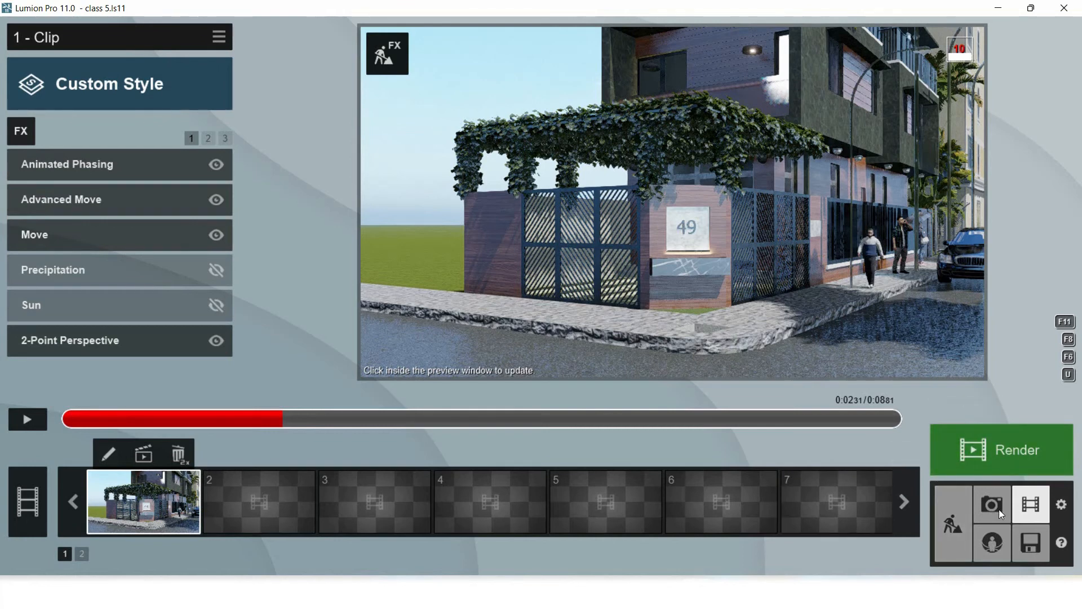
click(1031, 542)
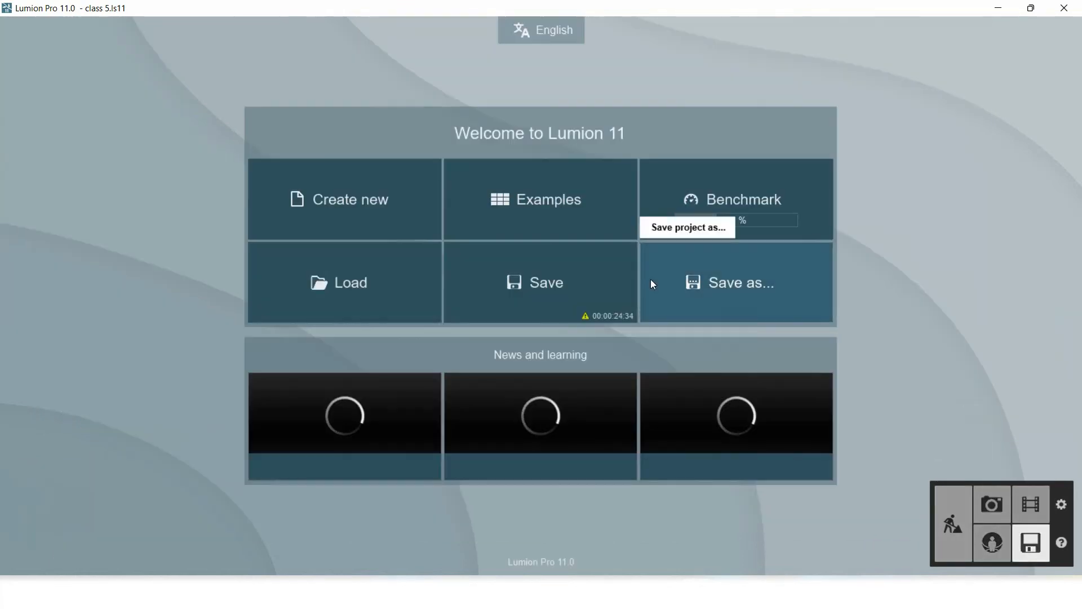
click(558, 277)
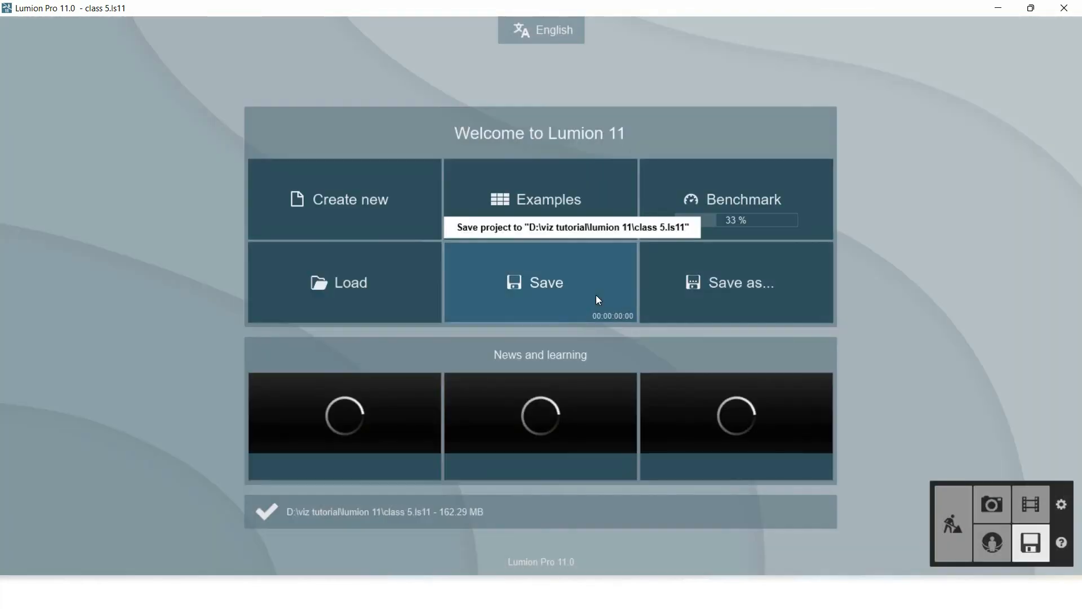